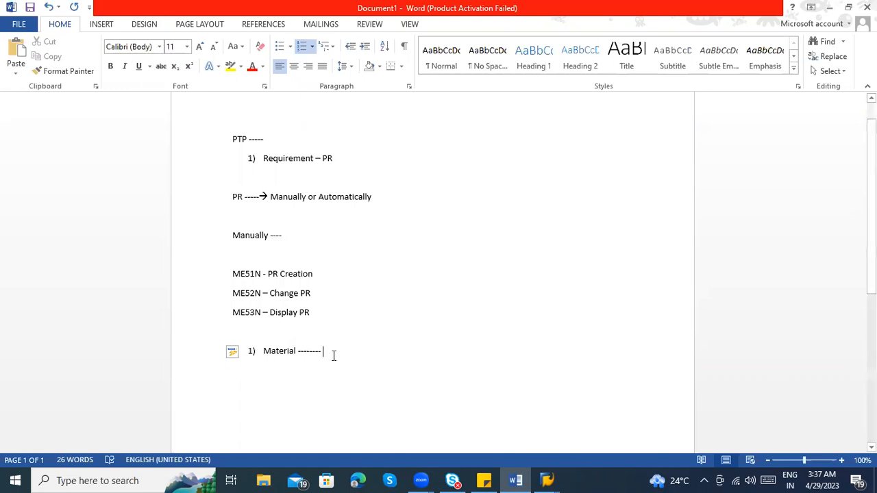
Add "Qty ----" and "Plant --" as the second and third items of the numbered list under Material
key(Return)
text(Q)
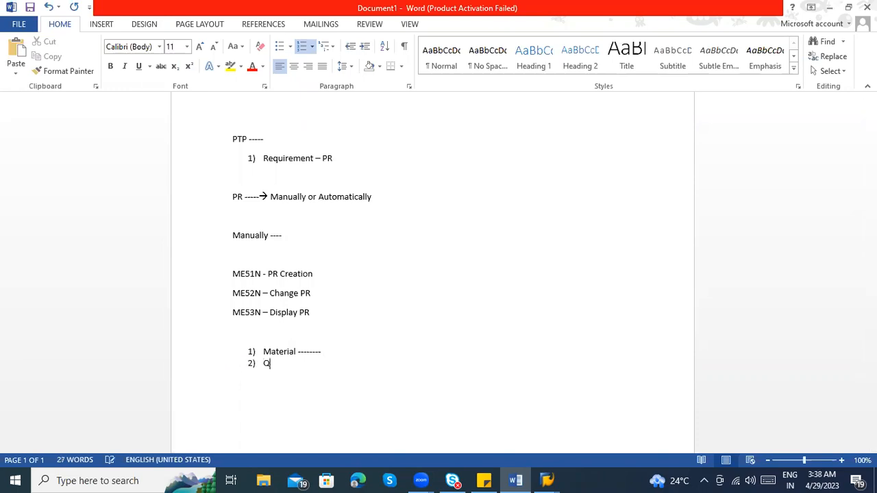
text(ty ----)
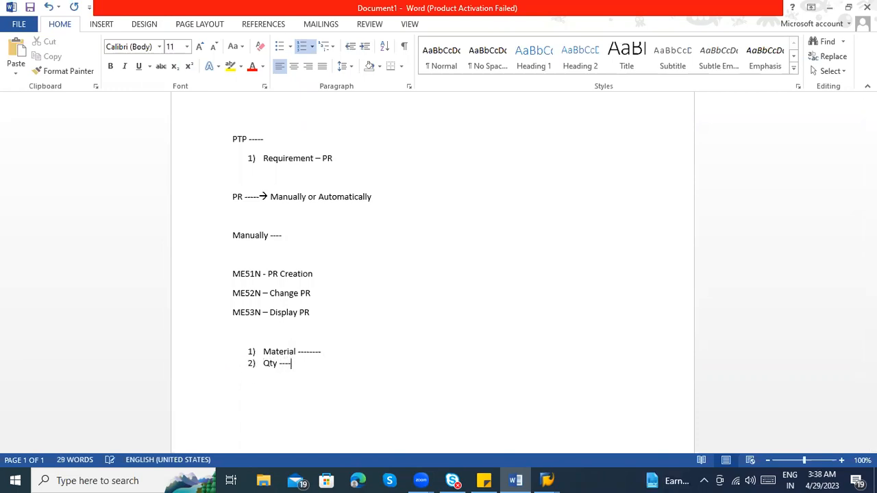
key(Return)
text(Plant --)
Add "Delivery date -" as the fourth item of the numbered list
key(Return)
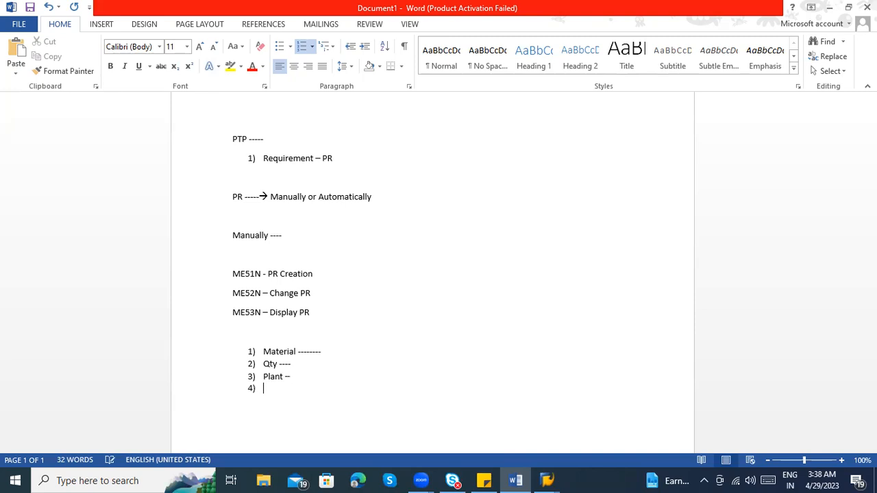
text(When)
key(BackSpace)
key(BackSpace)
key(BackSpace)
key(BackSpace)
key(BackSpace)
key(BackSpace)
key(BackSpace)
key(BackSpace)
key(Return)
text(Delivery date -)
Append the text "Material Master data" to the Material item of the numbered list
scroll(358, 359, down, 2)
click(329, 290)
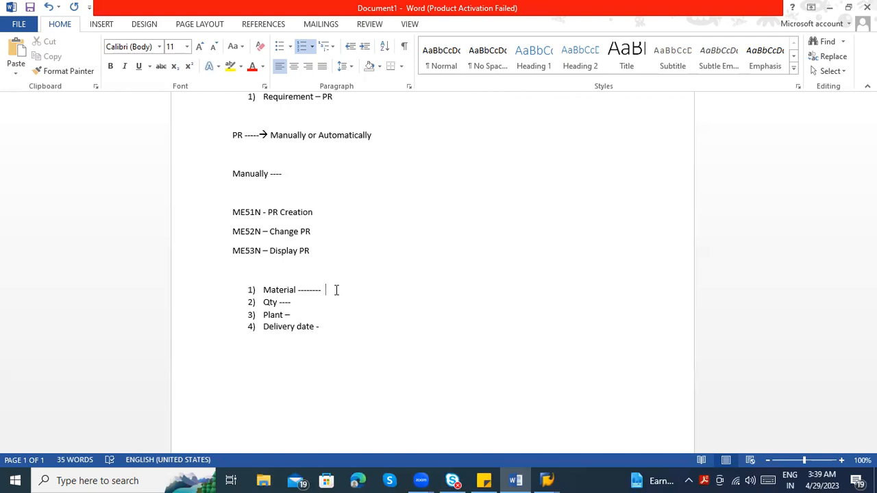
text(Material Master data)
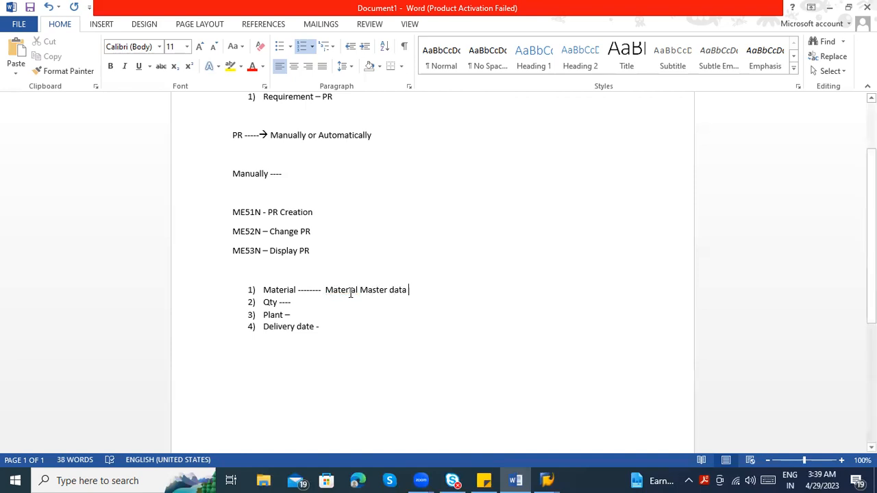
Append the text "Configuration level" to the Plant item of the numbered list
drag(361, 290, 408, 294)
click(372, 312)
click(314, 300)
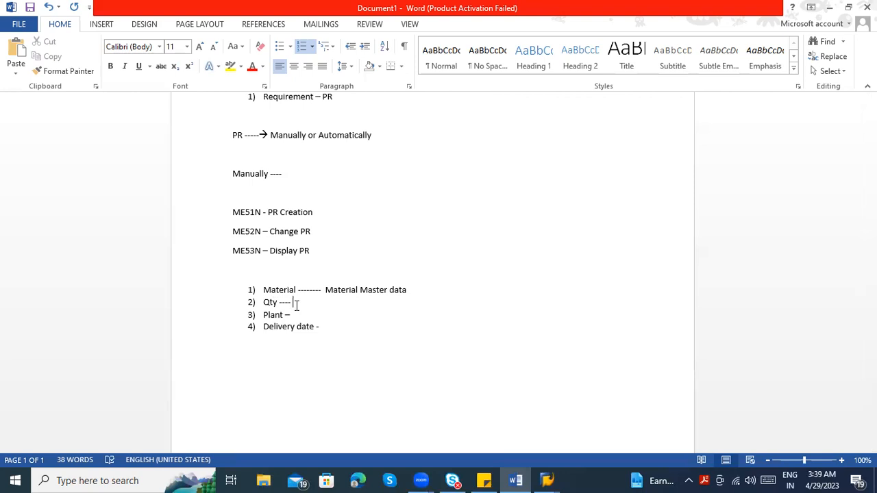
drag(301, 314, 264, 315)
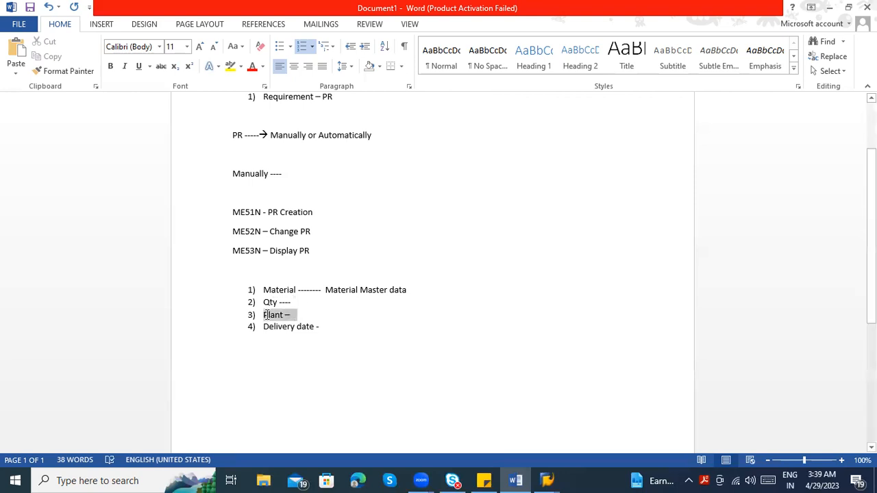
click(307, 316)
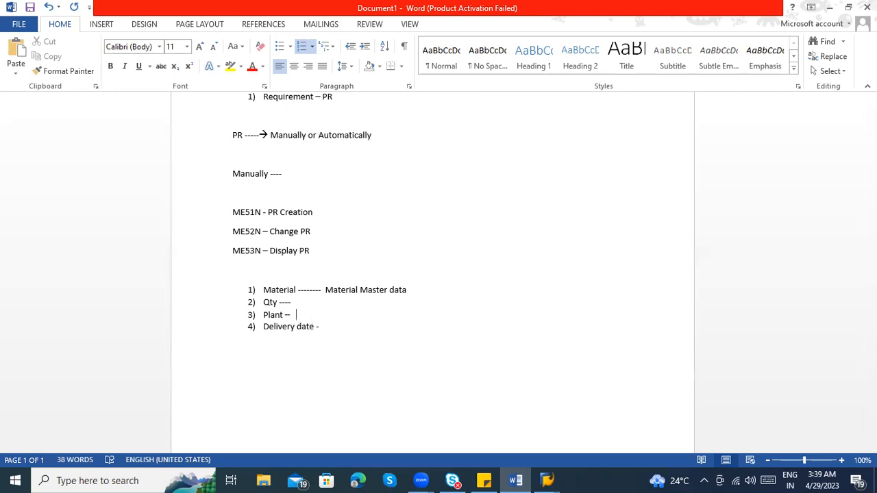
text(COnfiguration level)
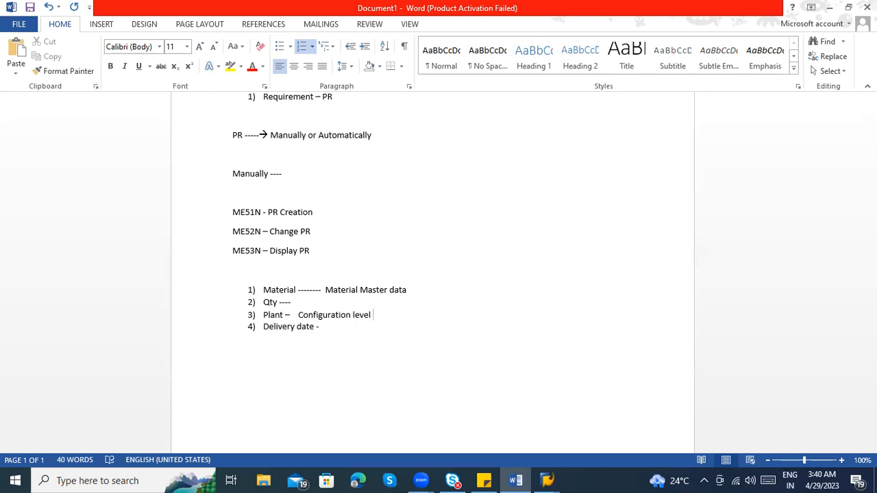
Review the numbered list, focusing on the Material and Plant entries and their sources
click(322, 326)
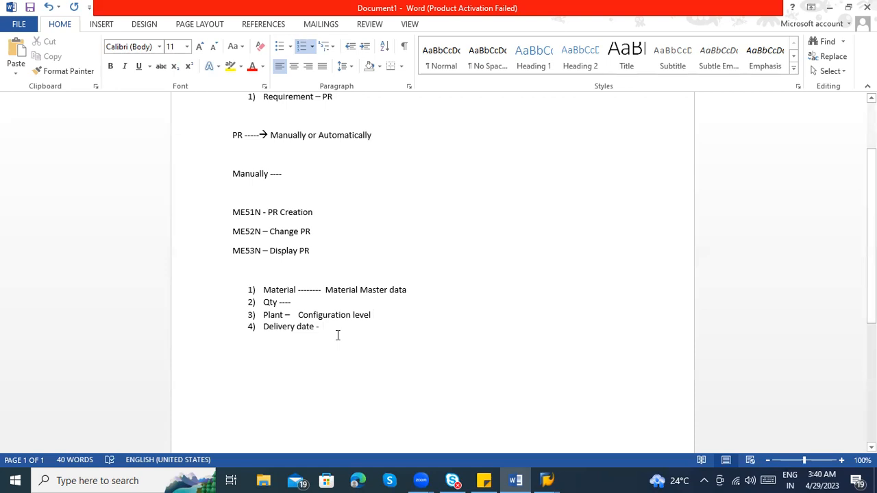
drag(265, 290, 329, 331)
click(331, 322)
drag(374, 316, 267, 320)
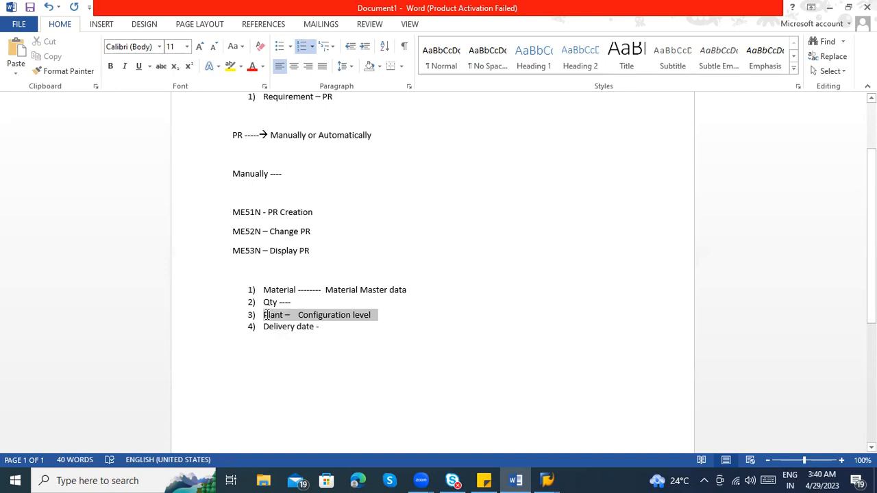
click(271, 318)
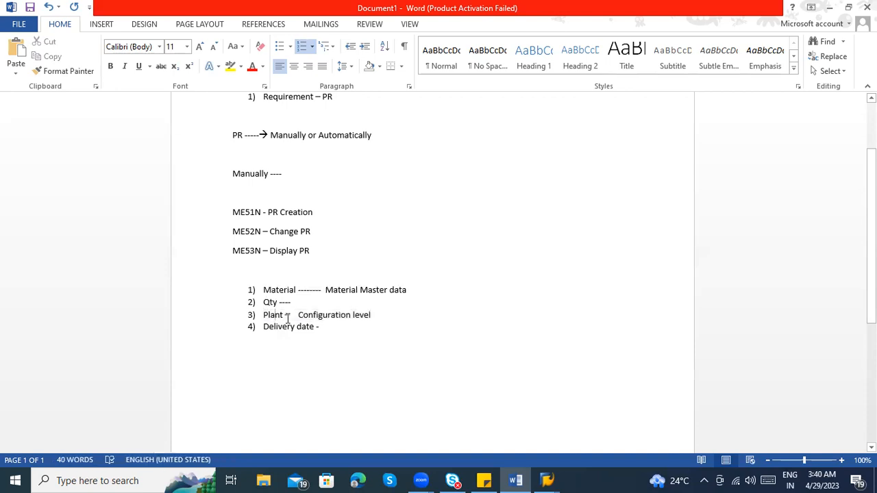
drag(285, 316, 263, 316)
click(261, 290)
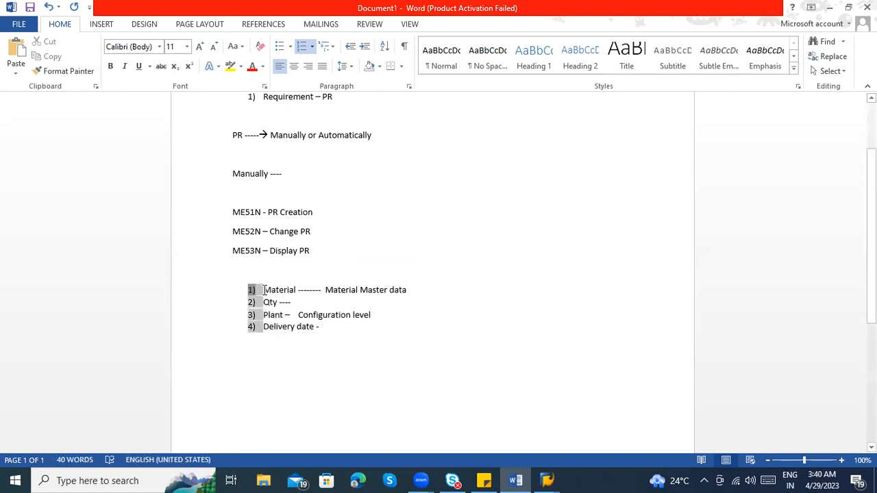
click(264, 290)
click(296, 290)
drag(287, 292, 265, 290)
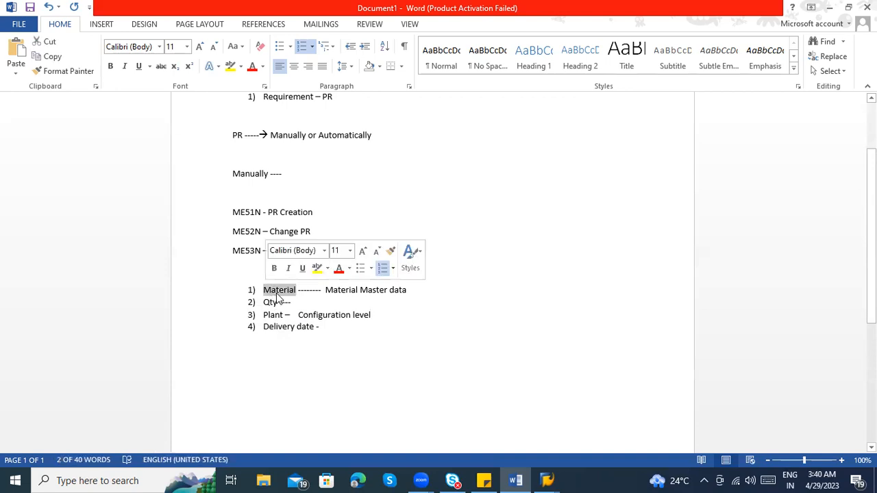
click(284, 293)
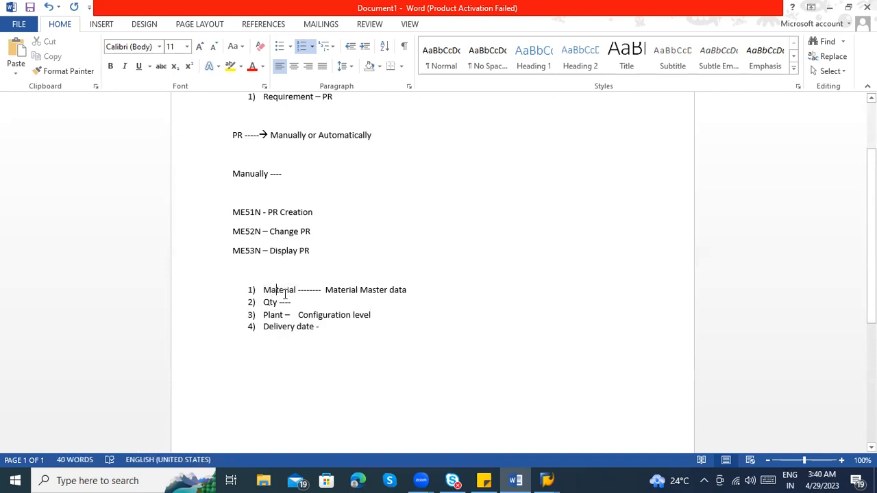
click(297, 293)
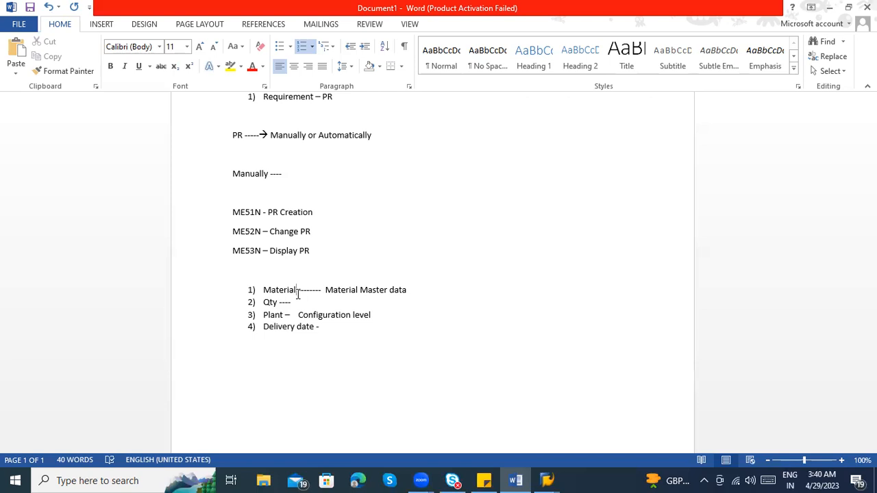
click(326, 290)
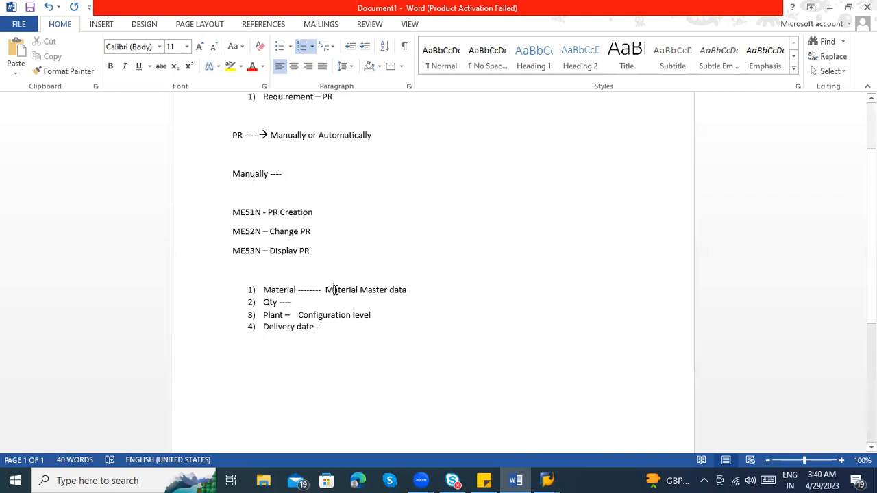
drag(392, 288, 280, 293)
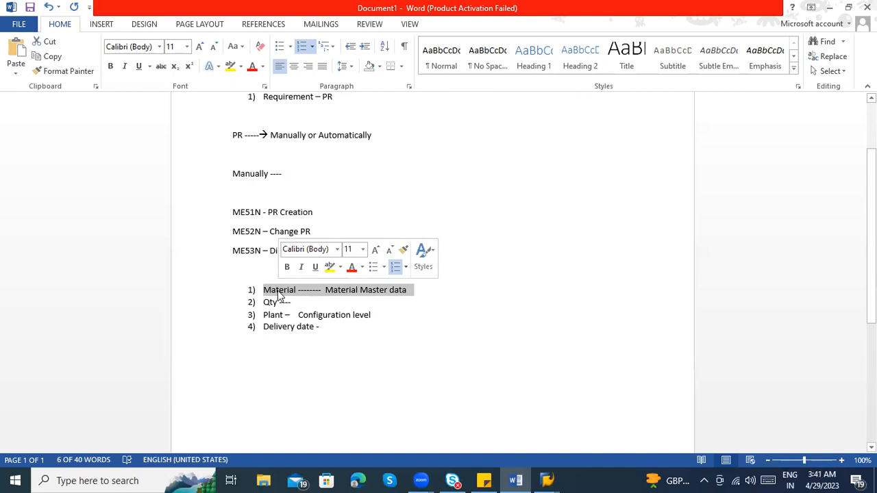
key(Left)
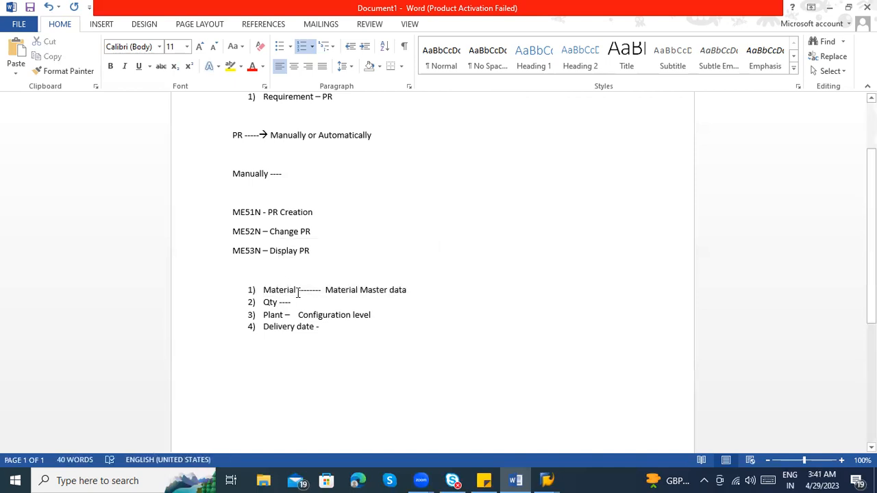
drag(410, 291, 265, 292)
drag(372, 314, 279, 317)
drag(273, 319, 273, 320)
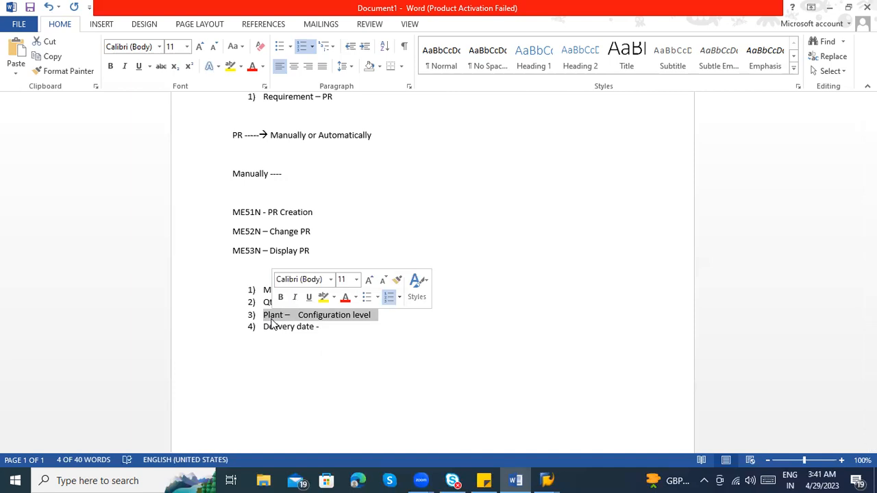
click(346, 321)
drag(382, 317, 301, 330)
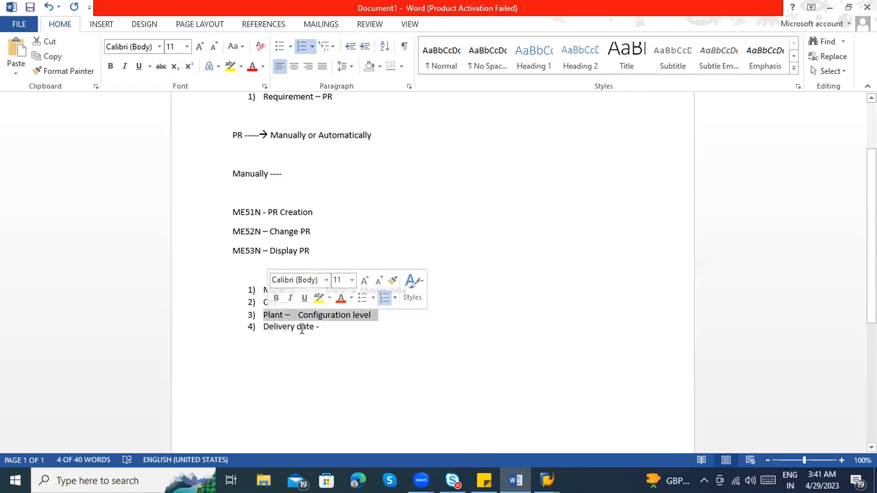
click(301, 328)
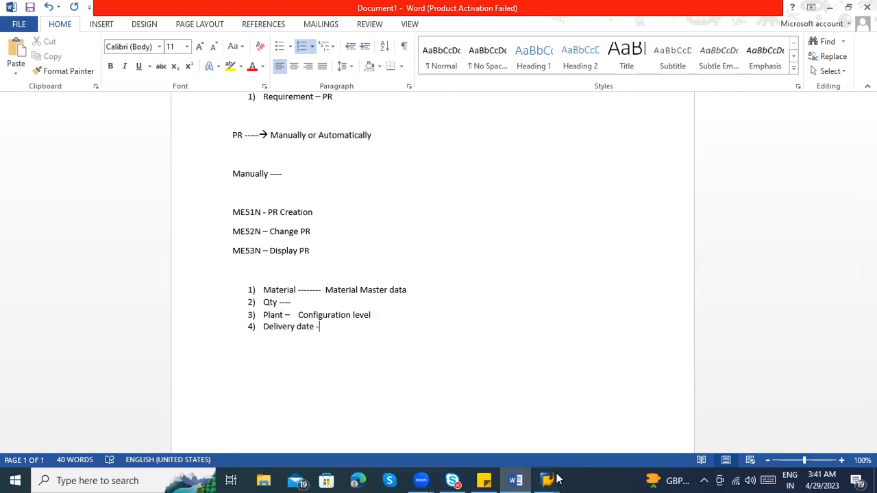
Look at the SAP Easy Access window, return to the Word document and review the Material item
mouse_move(546, 479)
click(585, 424)
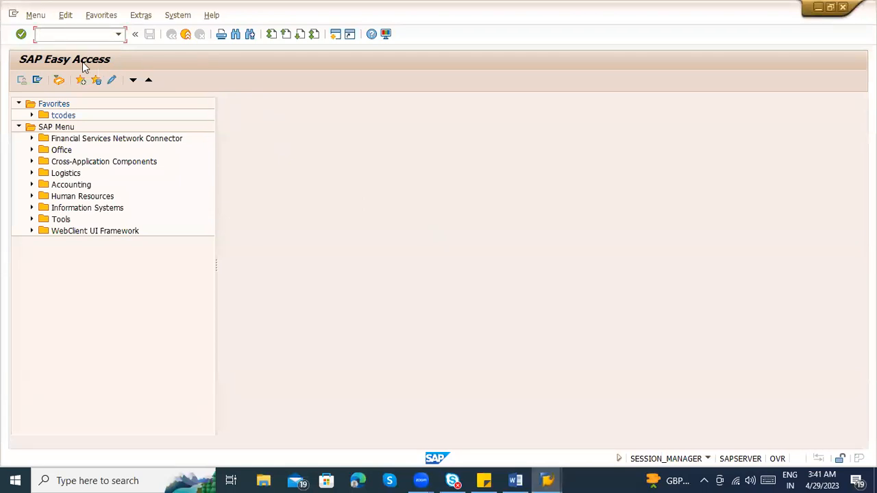
key(alt+Tab)
drag(299, 290, 263, 290)
click(288, 315)
Start a plain paragraph below the numbered list with the material number "100-100"
click(330, 330)
key(Return)
key(Return)
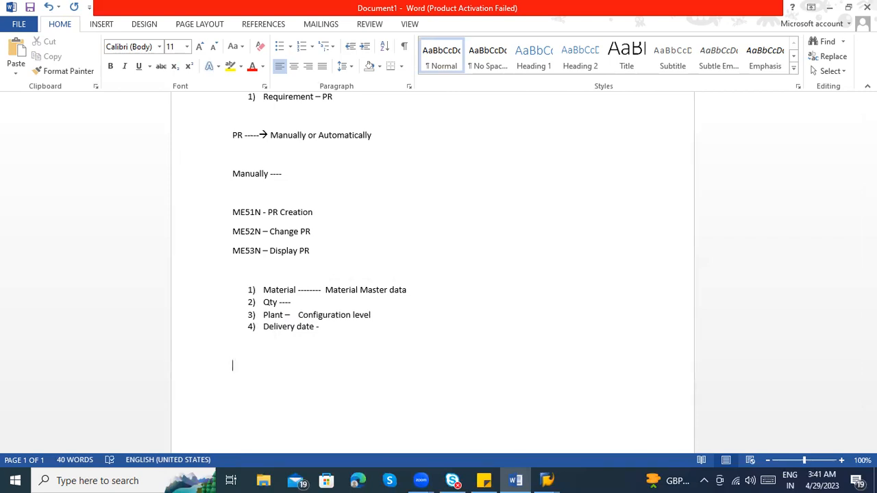
text(100-100 -----> one of ma)
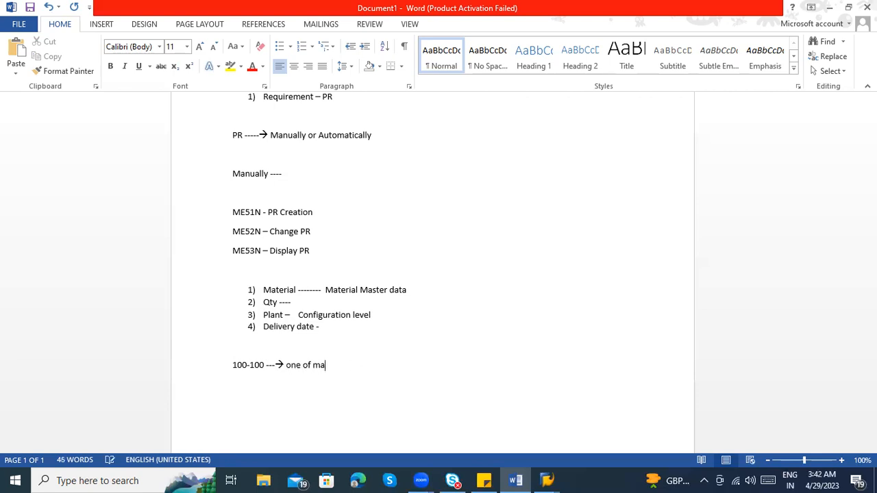
Continue the 100-100 line with a dashed arrow followed by "one of material"
text(terial)
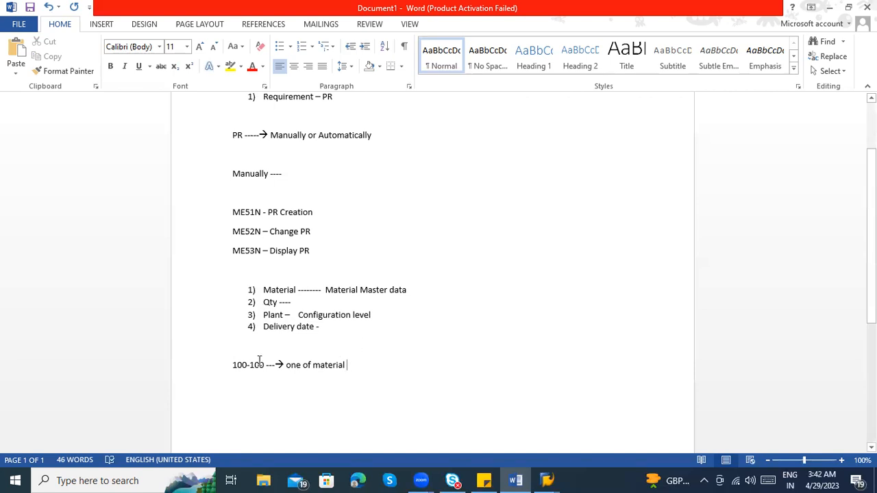
Insert ", 100-110 , 100-200" and a row of dots between 100-100 and the arrow
text(, 100-1)
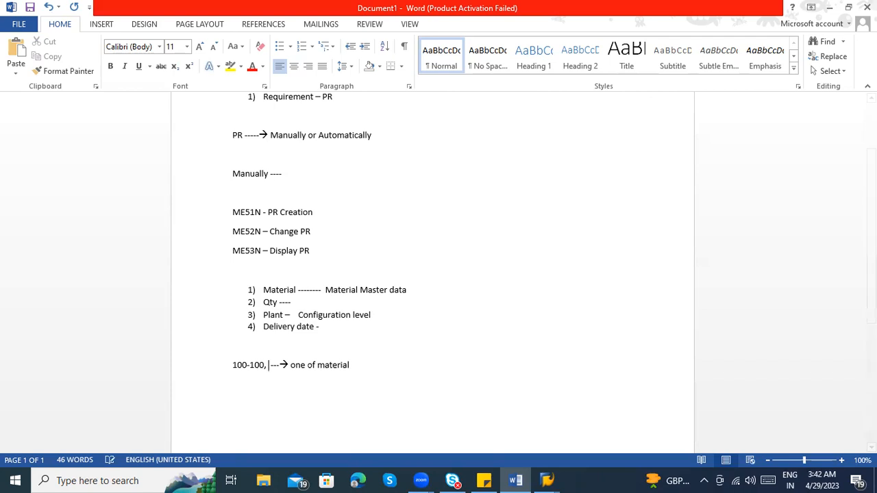
text(100-11)
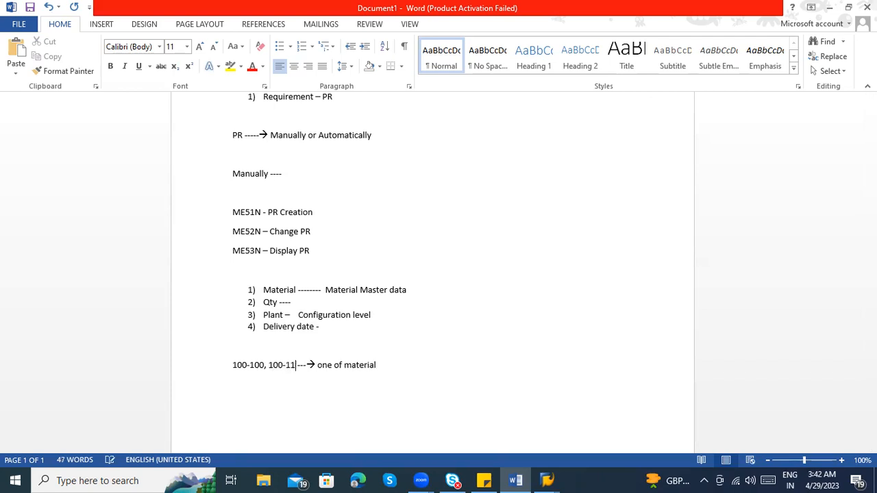
text( , 100)
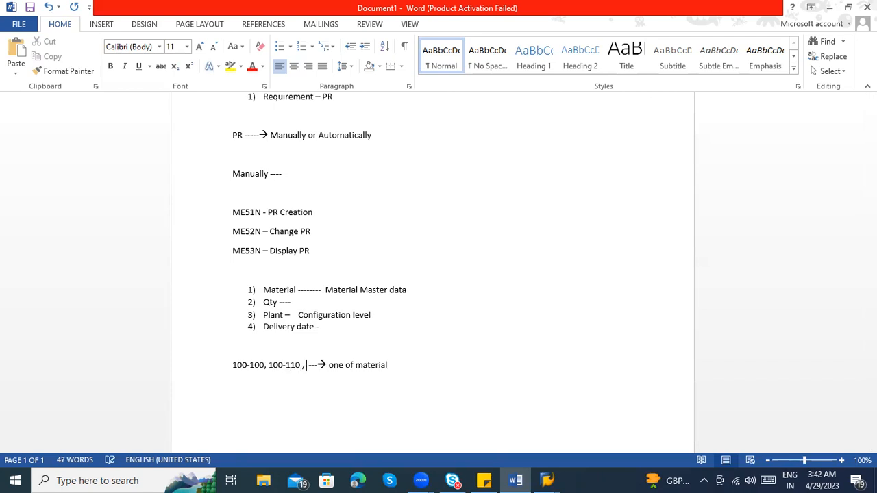
text(-200 )
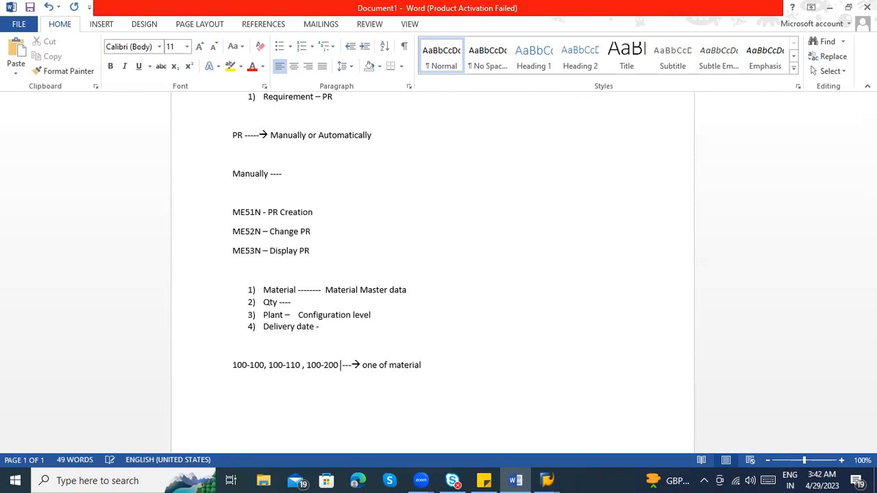
text(..........)
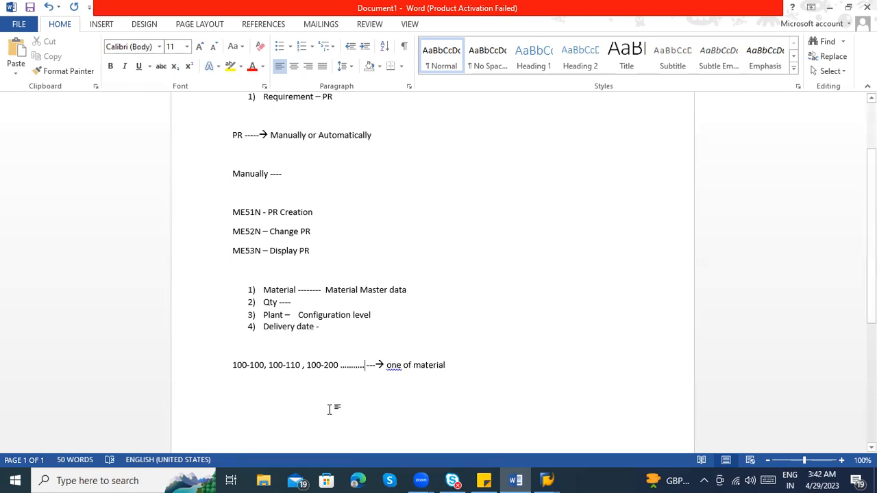
drag(263, 365, 222, 365)
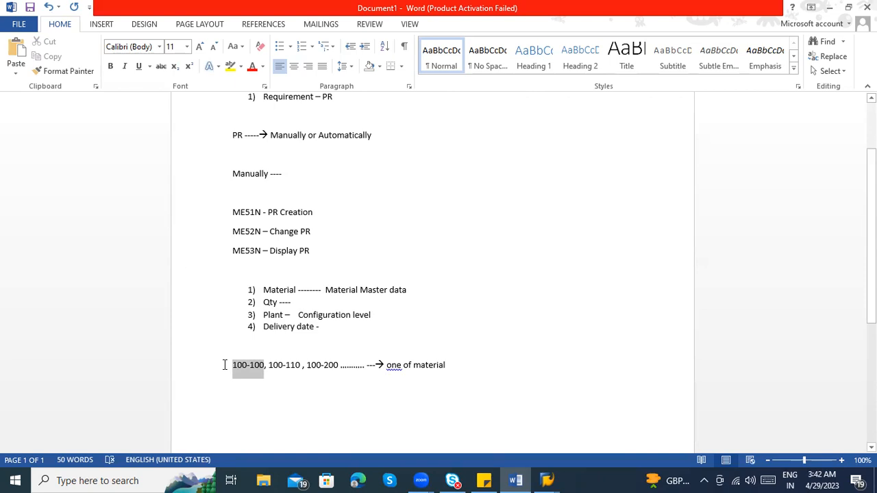
click(283, 365)
text(-)
click(458, 366)
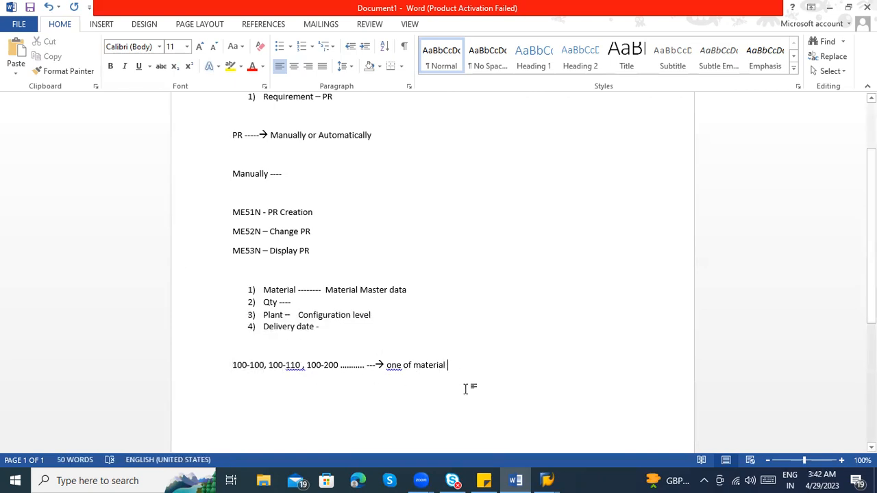
Start a line below the material numbers with "1000, 1100 , 1200 ,2000" followed by a row of dashes
key(Return)
text(1000,)
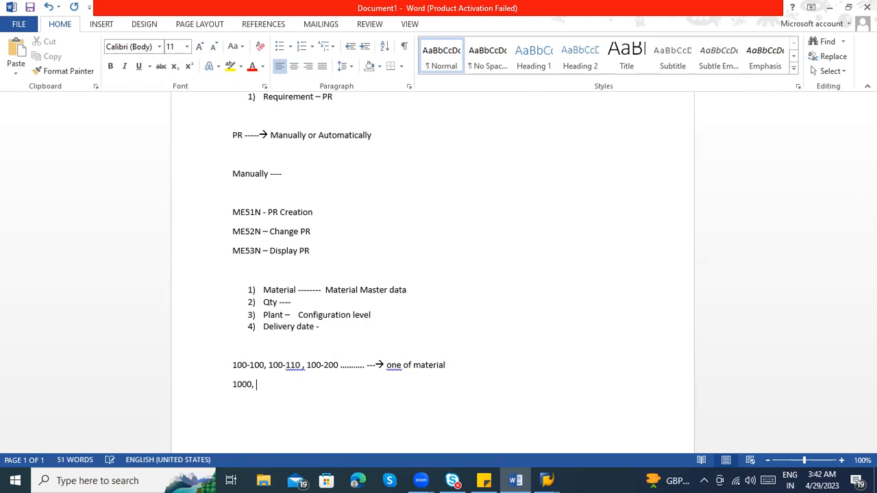
text( 1100 , 1200 ,2000-------------)
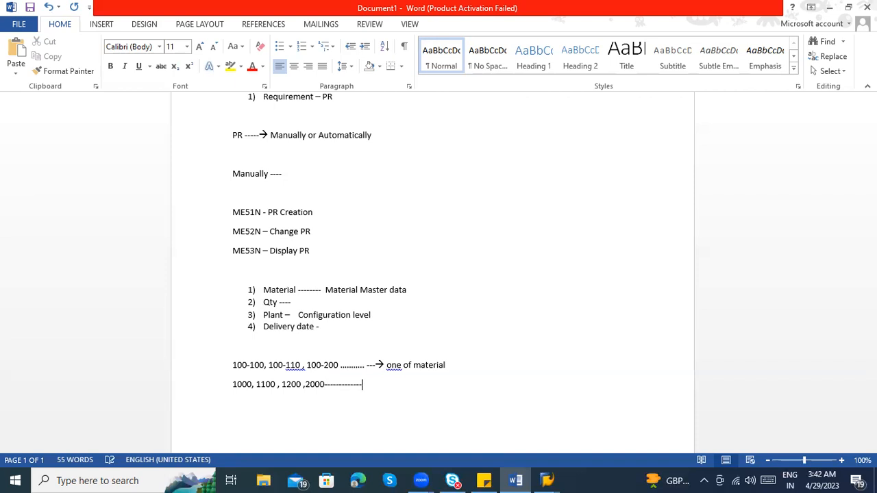
text( --)
text(>)
text(Sites)
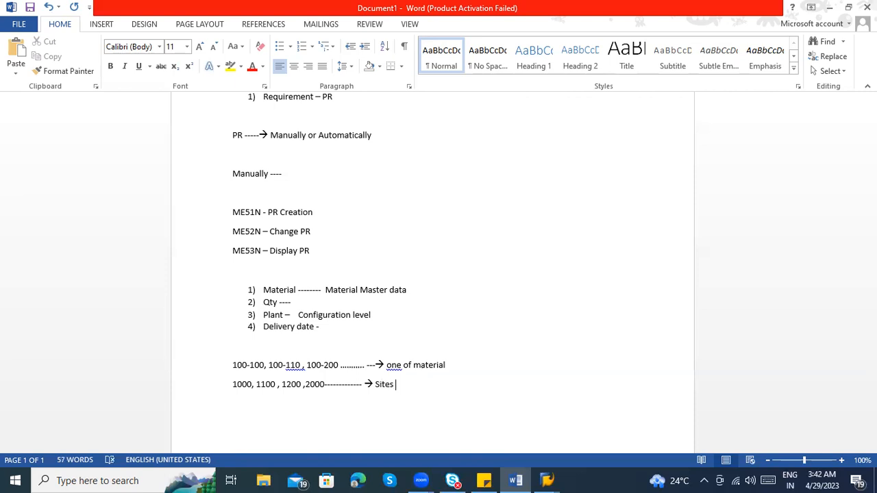
text( / Plant number)
Add a line below the plant numbers reading "1000 , 2000", a dashed arrow and "Purchasing org"
key(Return)
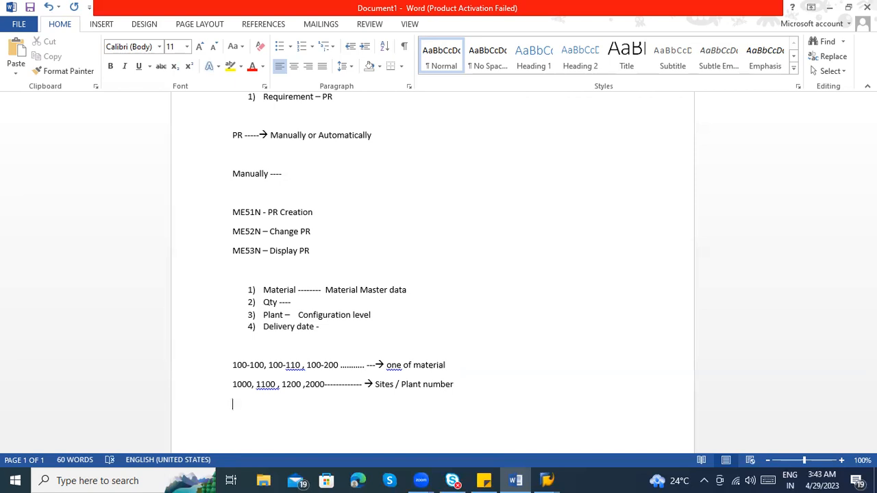
text(1000 , 2000 ---------------)
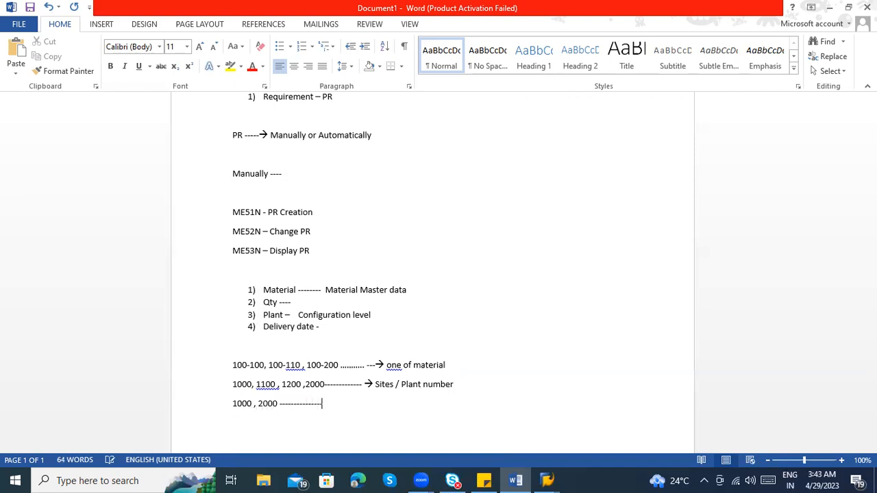
text(--> Purchasing org)
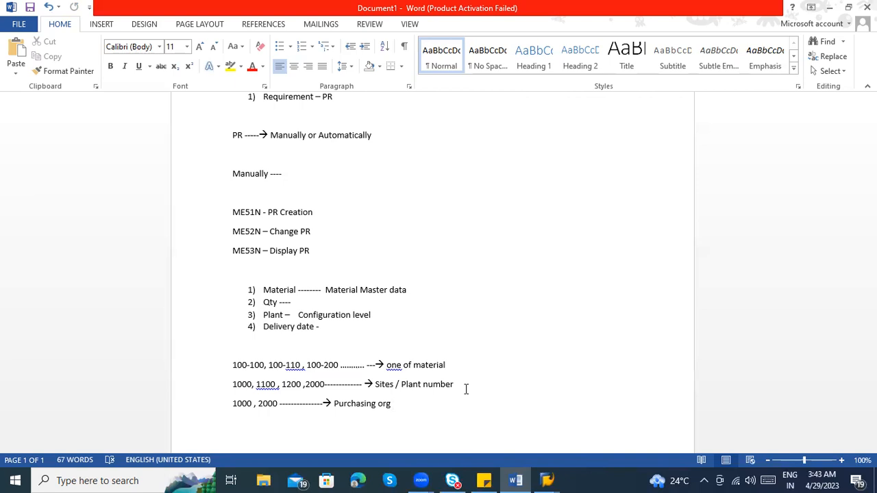
Add a line below the purchasing org entry reading "000, 001, 002 ----------- > Purchasing group"
key(Return)
text(000, 001, 002 -)
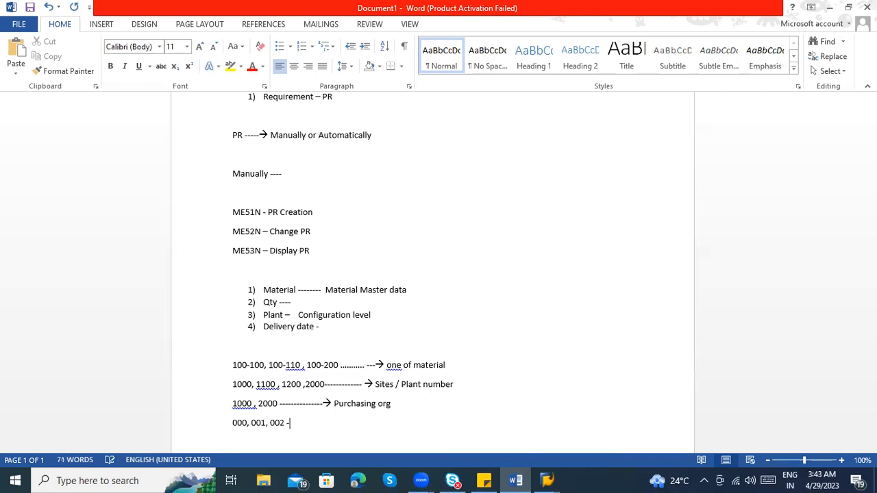
text(---------- > Purchasing group)
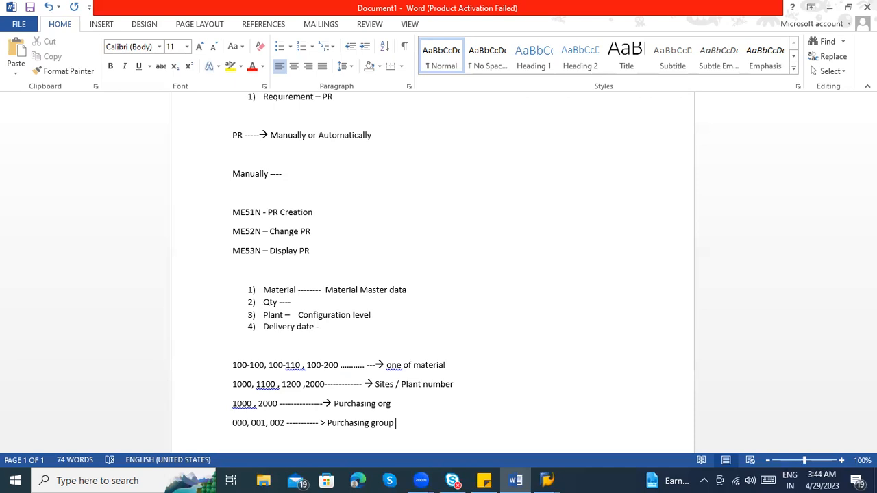
Add a line below the purchasing group entry reading "PR document type" followed by a dashed arrow
scroll(466, 392, down, 2)
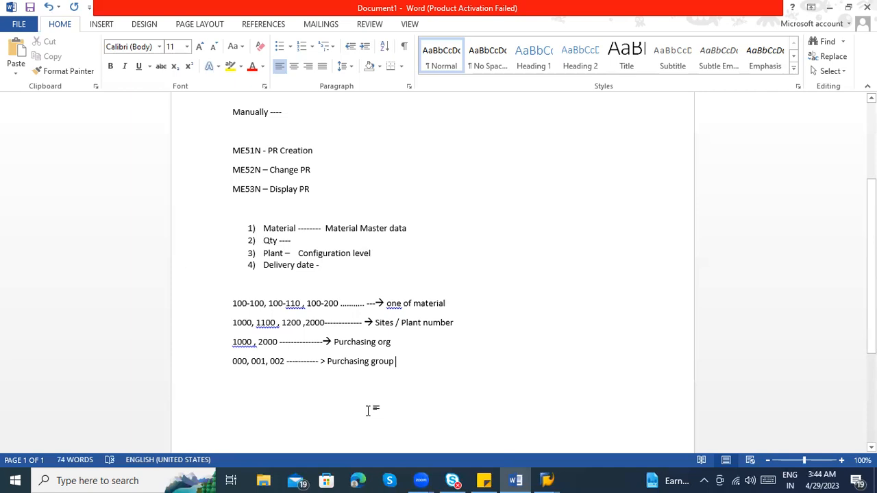
drag(398, 362, 233, 305)
click(441, 362)
key(Return)
text(PR dpo)
key(BackSpace)
key(BackSpace)
text(ocument type ------)
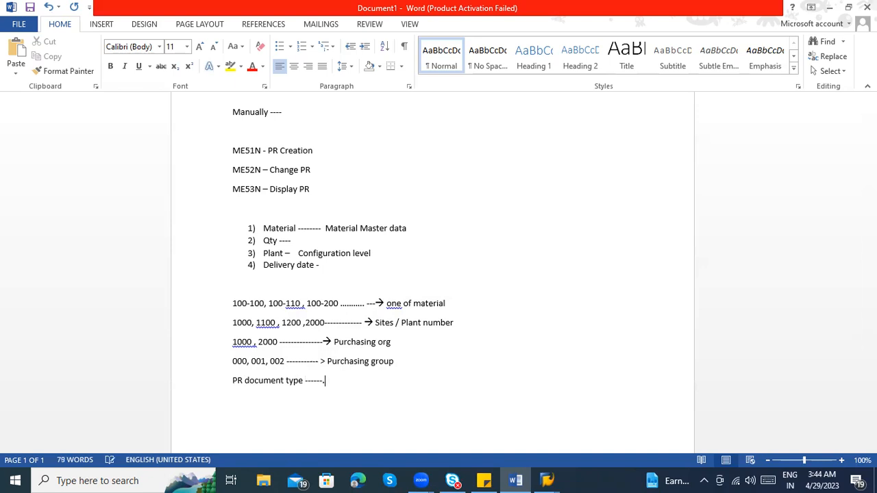
text(>)
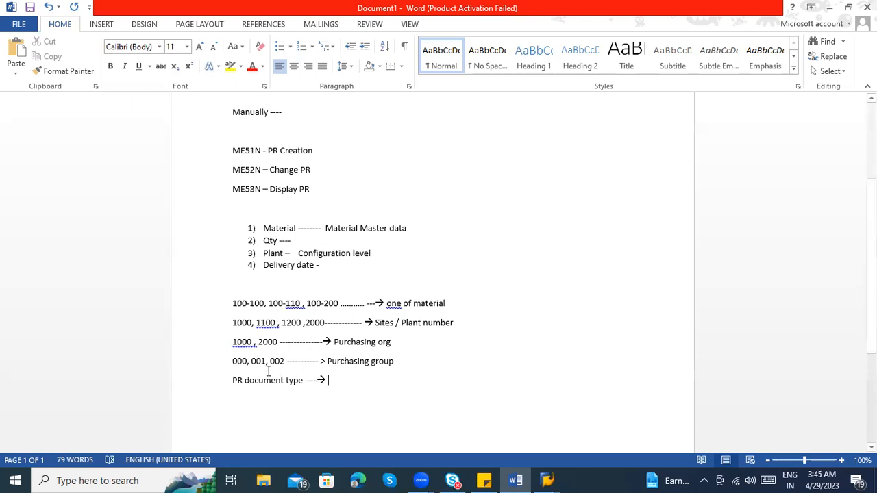
Insert "/ PO" after "PR" in the document type line
click(244, 380)
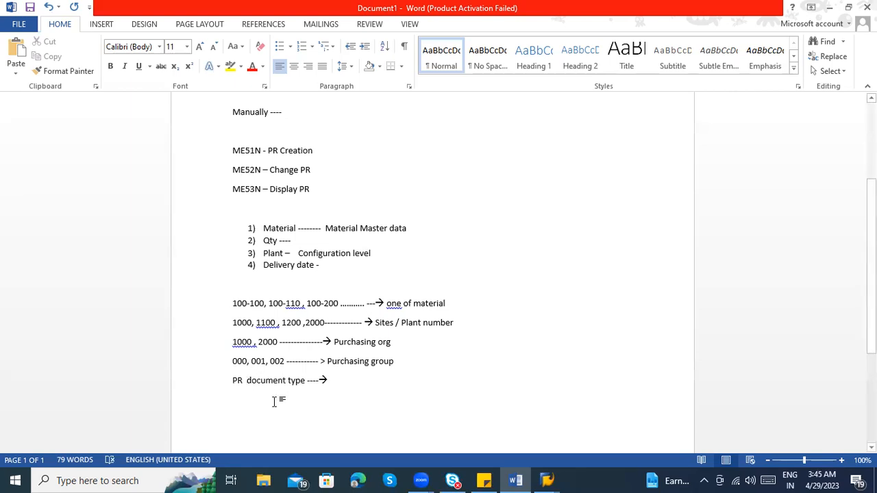
text(/ PO )
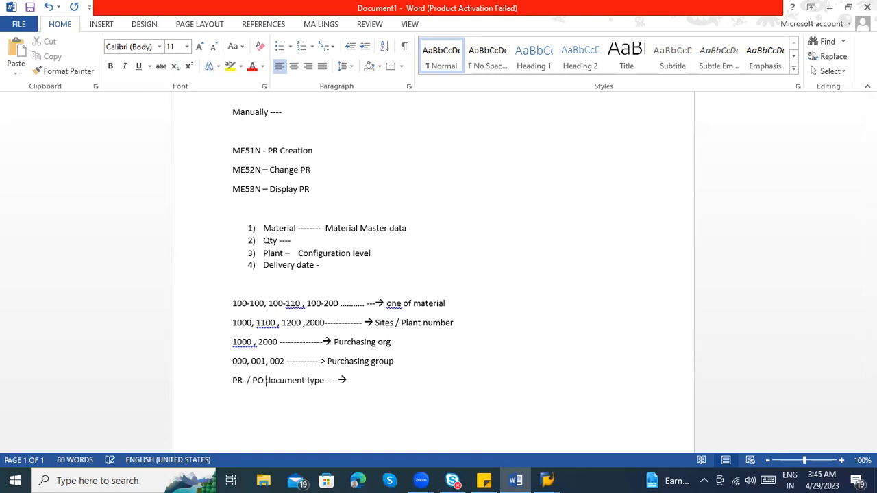
text(/)
key(BackSpace)
key(BackSpace)
Enter "NB ( Standard" after the arrow in the PR / PO document type line
click(367, 386)
text(NB ( Standard PO))
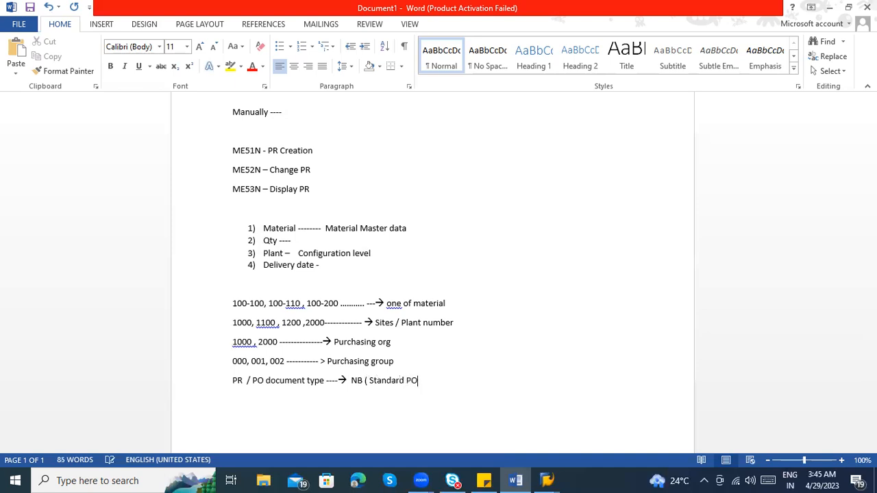
key(BackSpace)
key(BackSpace)
key(BackSpace)
key(BackSpace)
Close the Standard parenthesis and continue the document type line with ", UB ( STO) , FO ( Frame work order)"
text() , UB ( STO) , FO ( )
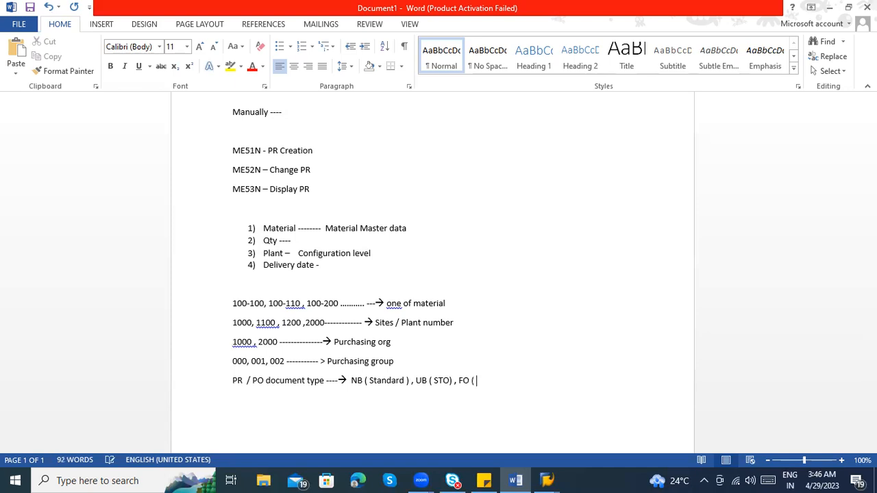
text(Frame work order))
double_click(371, 384)
click(372, 402)
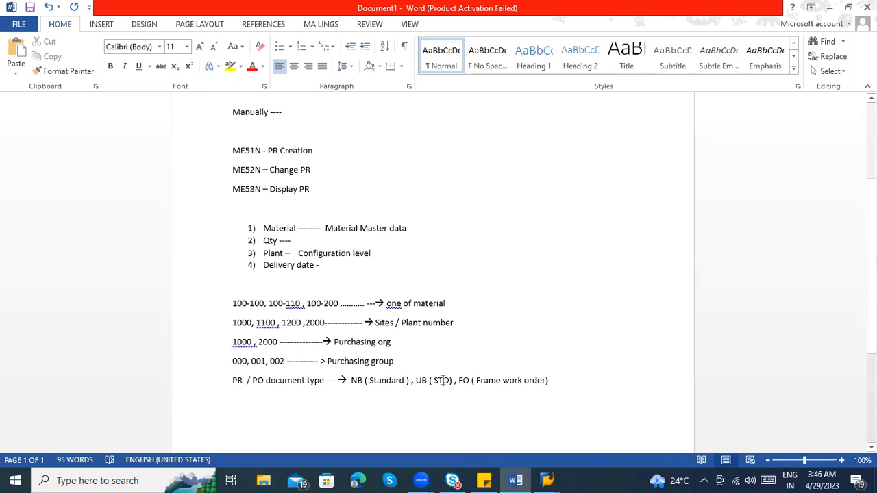
Expand the STO abbreviation inside its parentheses with "– stock transport order"
click(449, 382)
text(---→  NB ( Standard ) , UB ( STO – st)
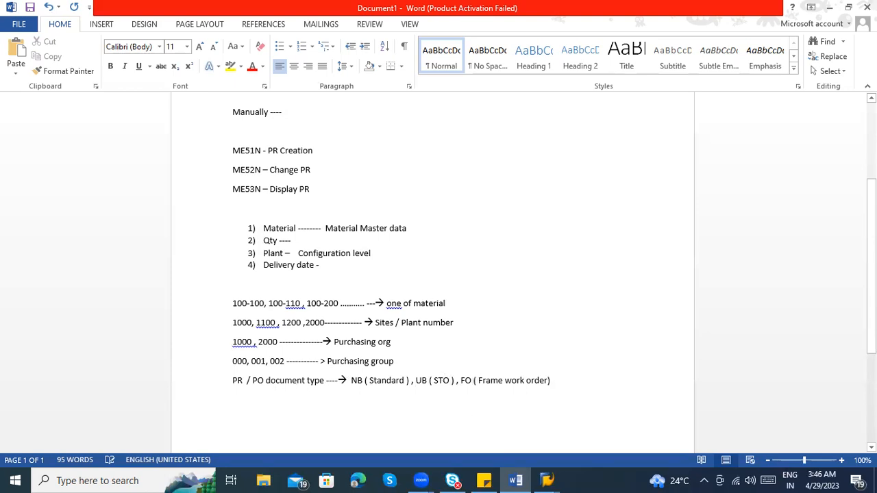
text(ock t)
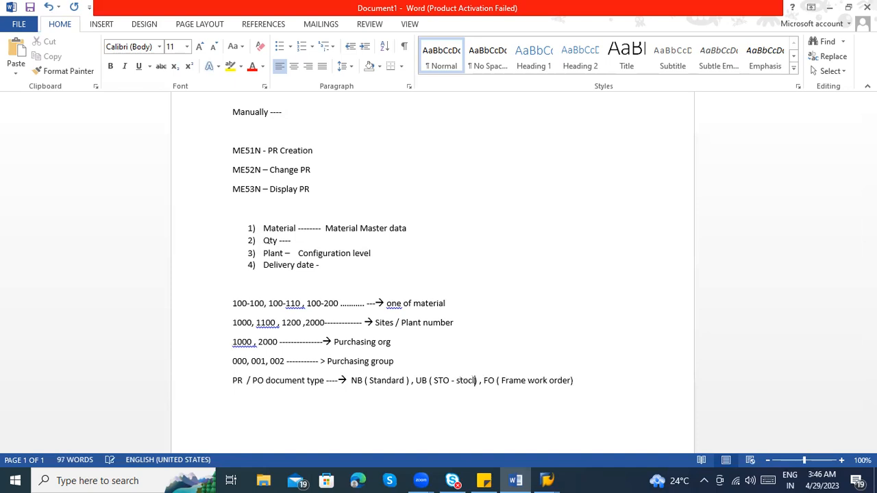
text(ranspor)
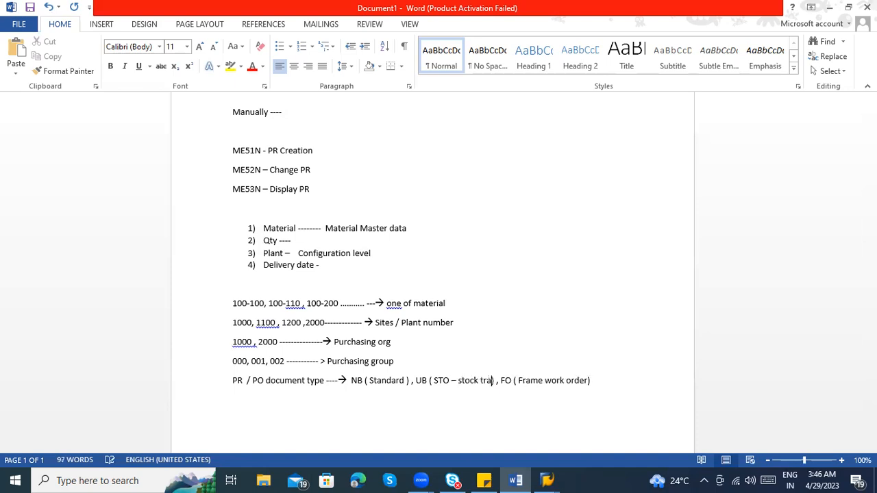
text(t order )
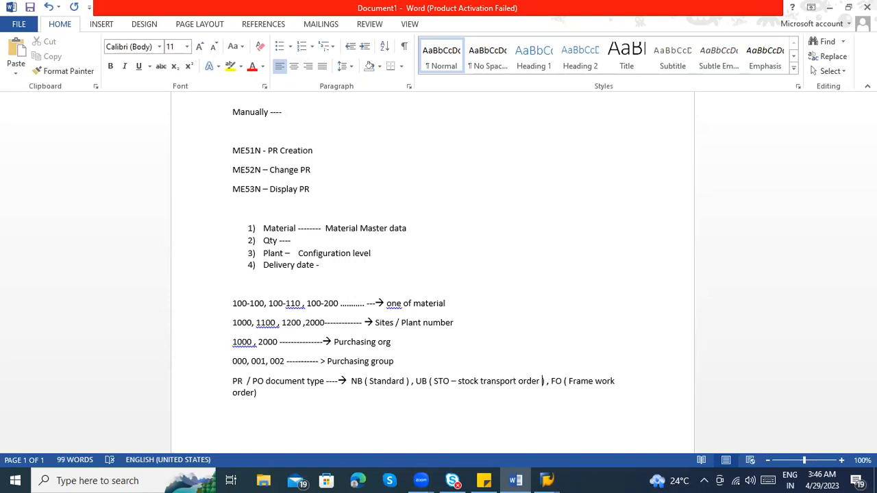
text(()
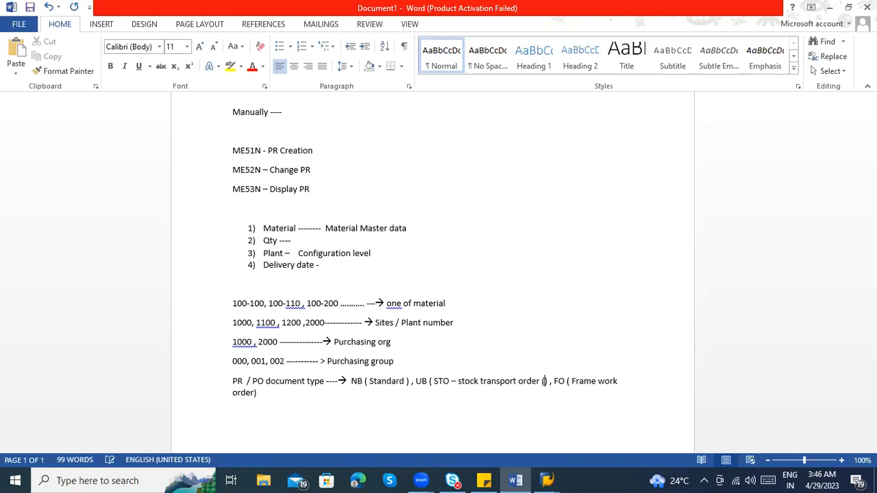
text(plant to p)
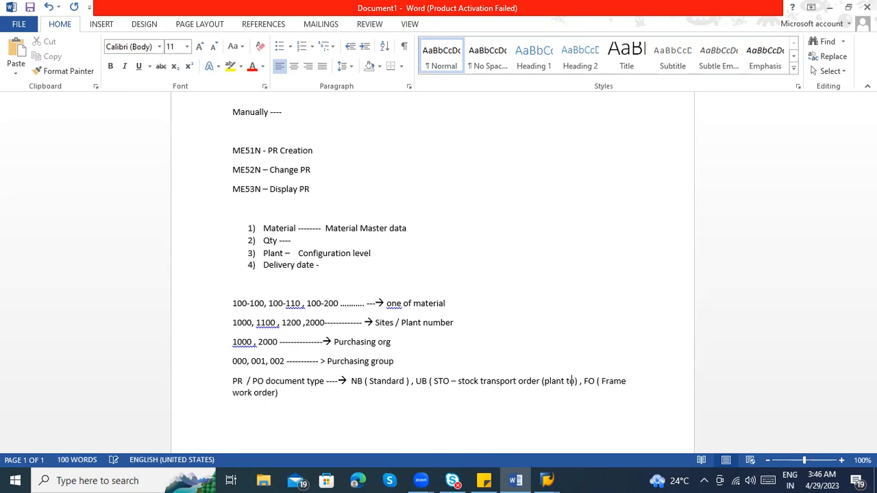
text(lant transfe)
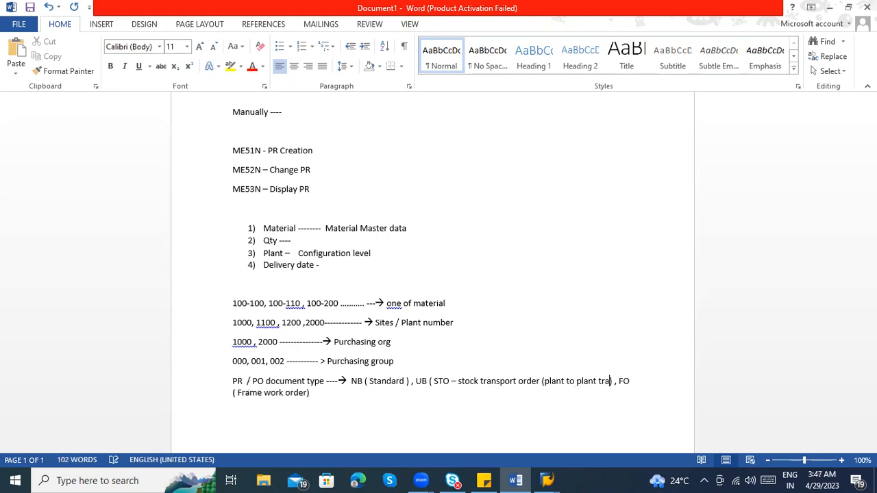
text(r))
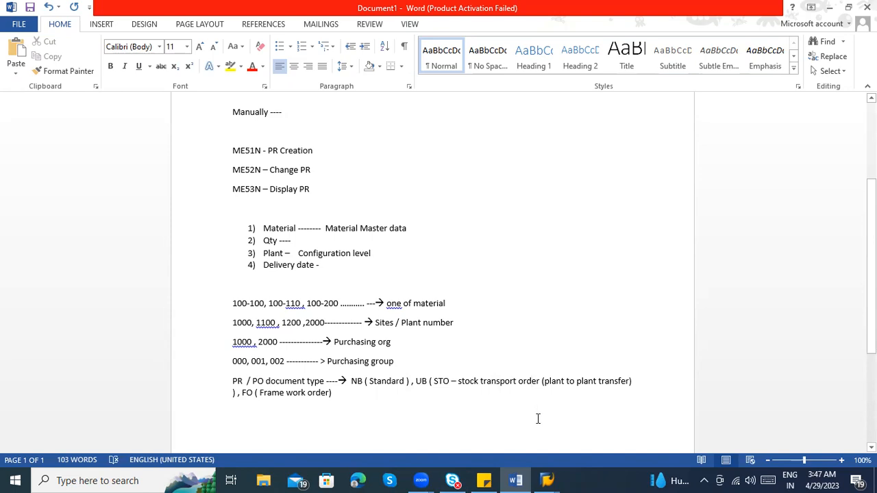
Start a new blank paragraph below the PR / PO document type line
scroll(351, 418, down, 3)
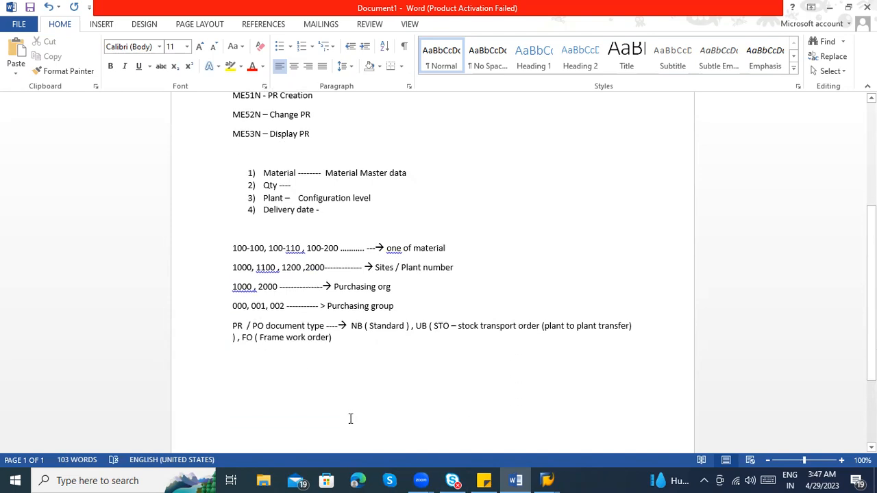
click(343, 331)
key(Return)
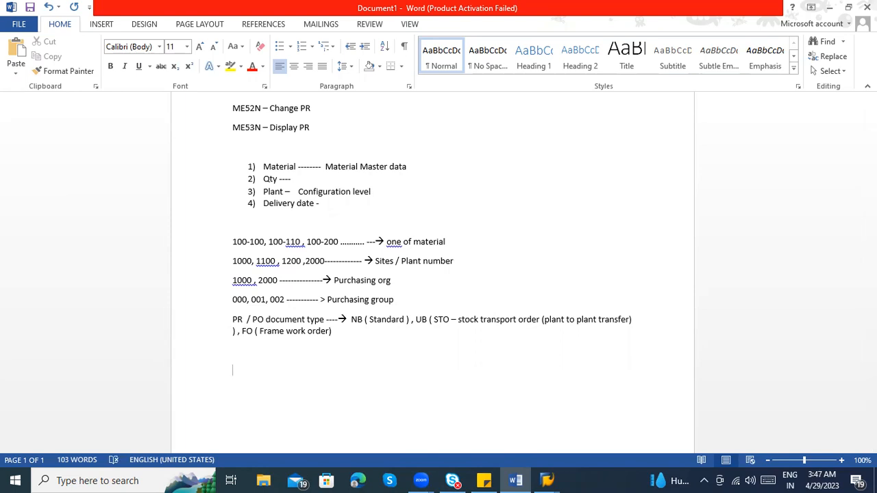
Review the numbered Material and Plant items and the example lines from the material numbers through the document types
scroll(364, 360, up, 2)
drag(336, 364, 237, 279)
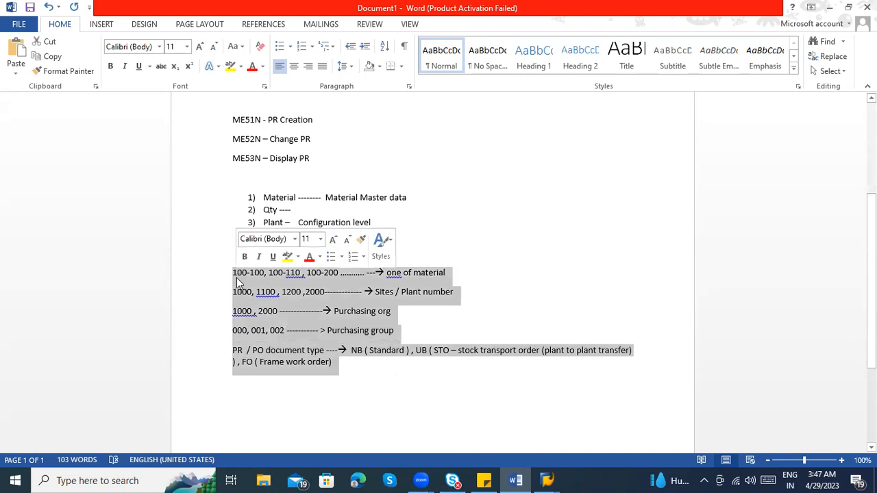
click(241, 295)
scroll(294, 233, up, 1)
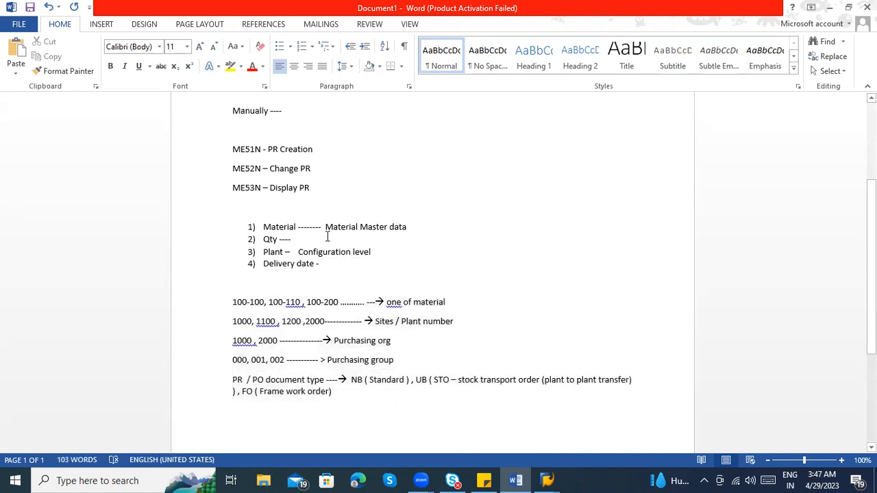
drag(297, 230, 264, 229)
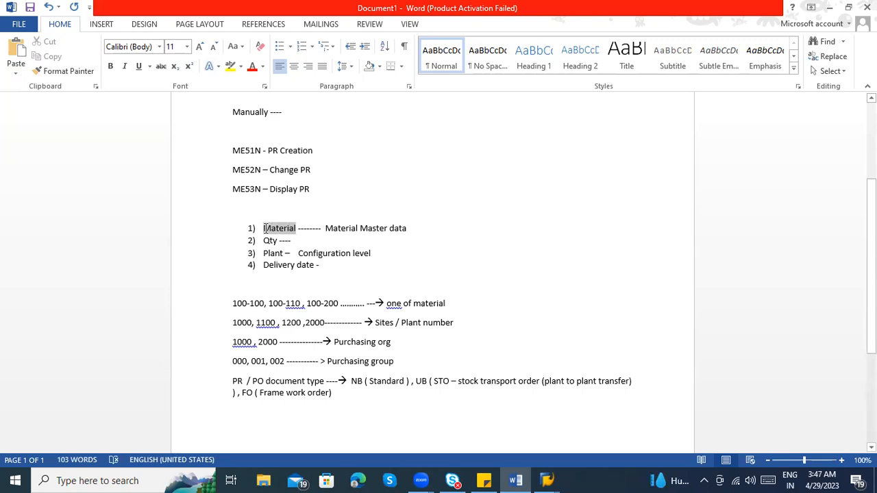
click(286, 254)
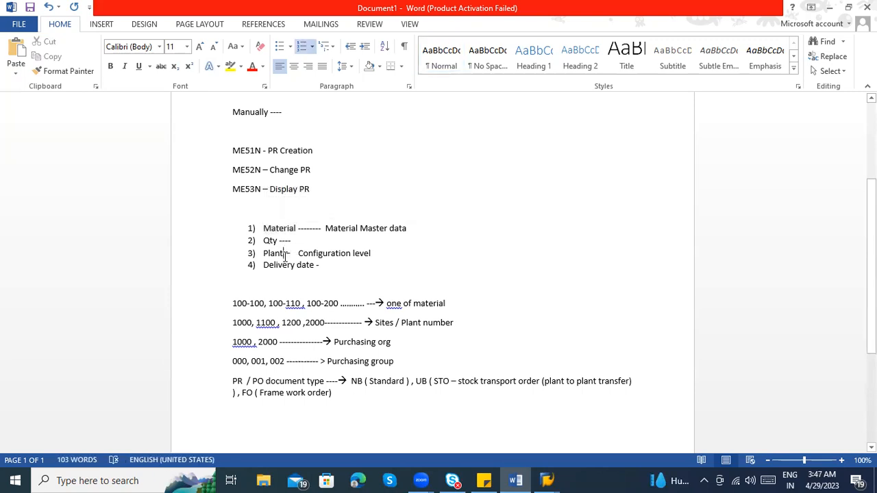
drag(335, 392, 235, 308)
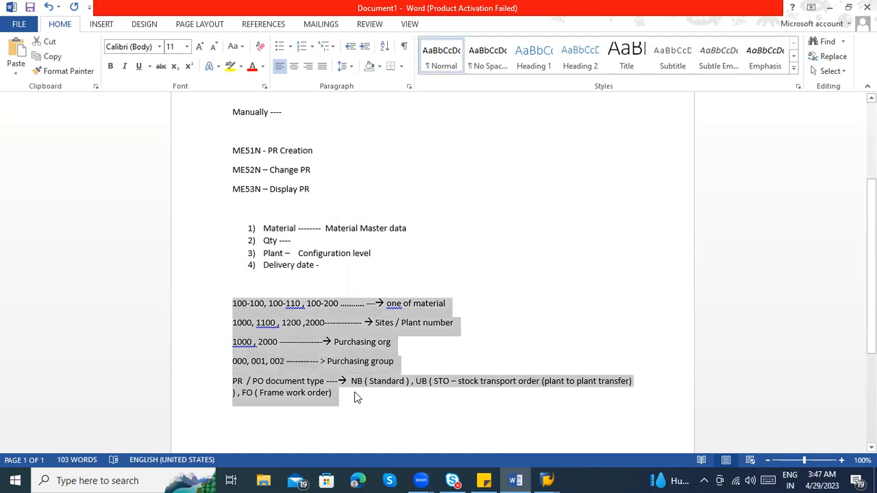
click(377, 434)
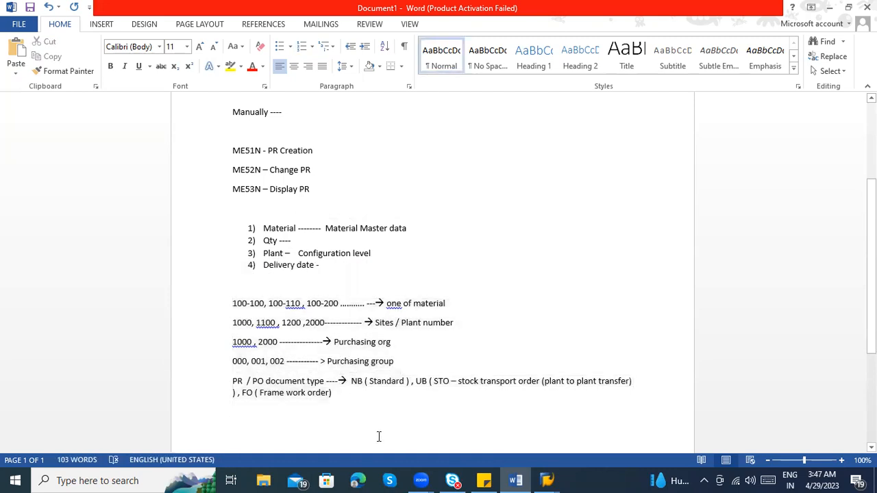
scroll(367, 422, up, 1)
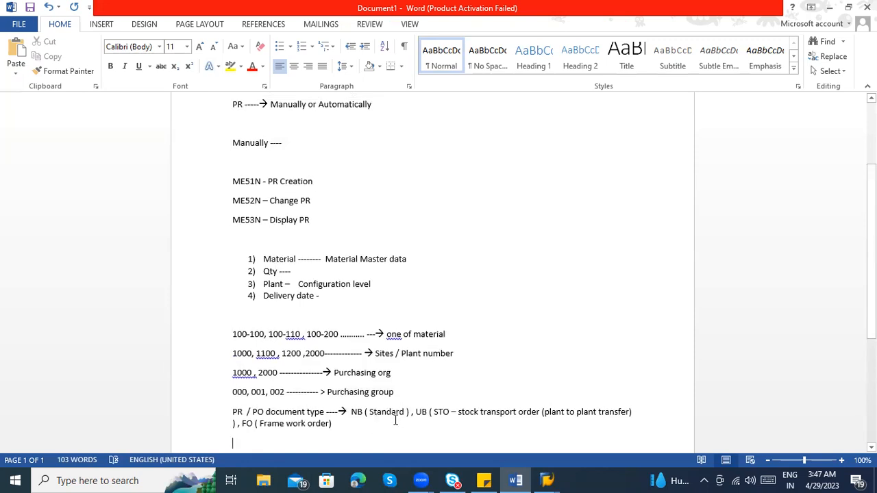
scroll(365, 423, down, 1)
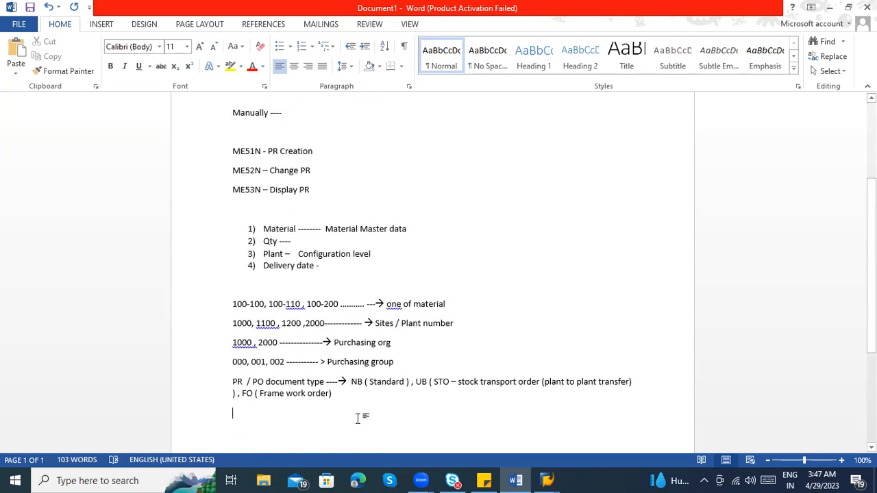
drag(348, 396, 231, 307)
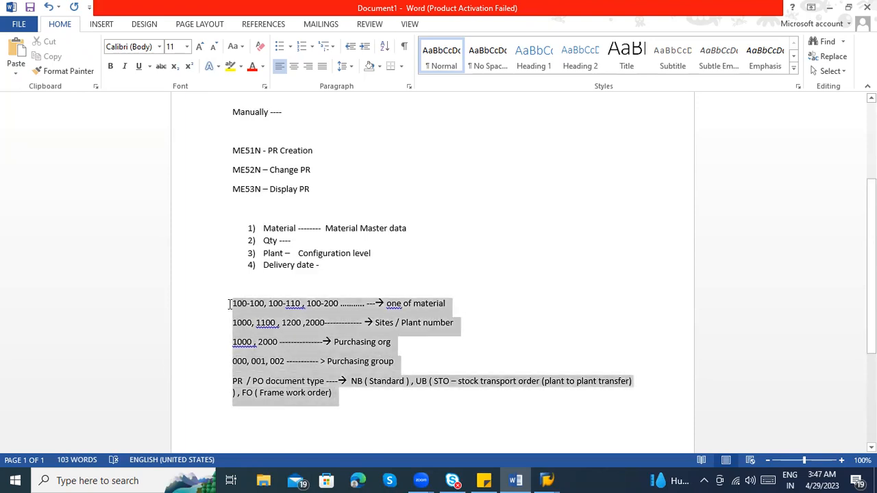
Review the numbered Material and Plant items and the PR / PO document type line in the notes
click(411, 231)
drag(411, 231, 290, 219)
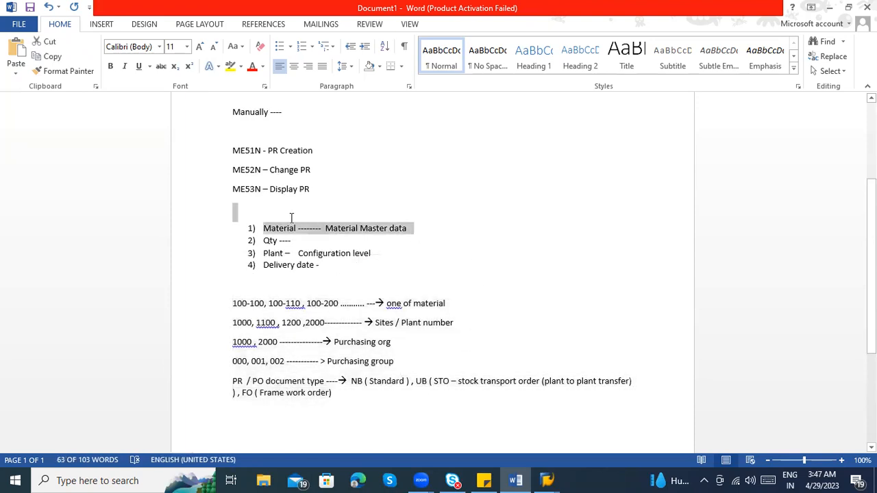
click(372, 261)
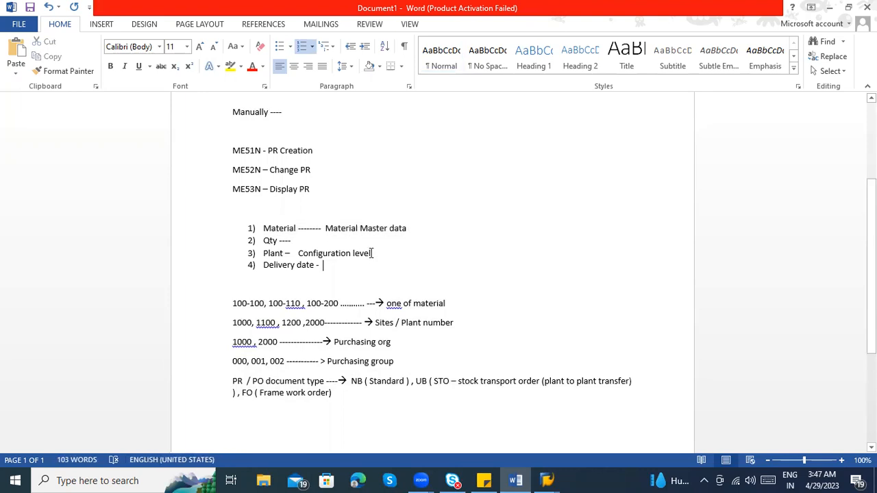
scroll(452, 404, down, 2)
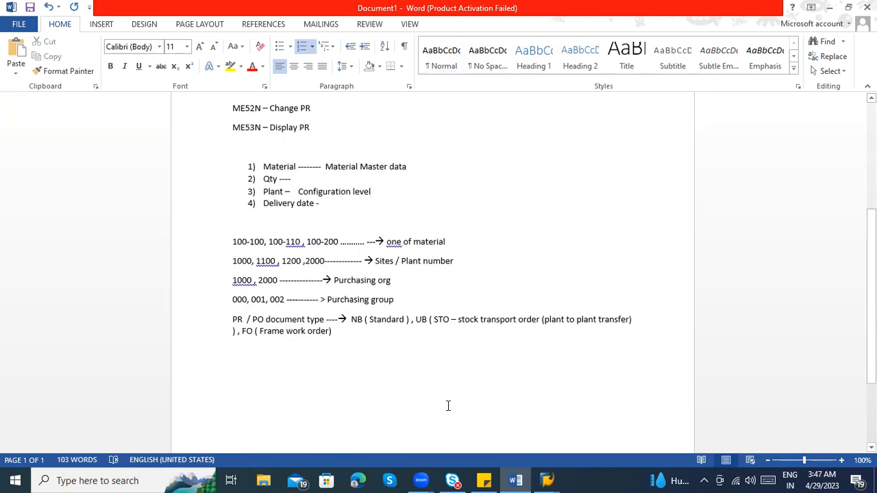
drag(379, 194, 281, 194)
drag(281, 195, 281, 197)
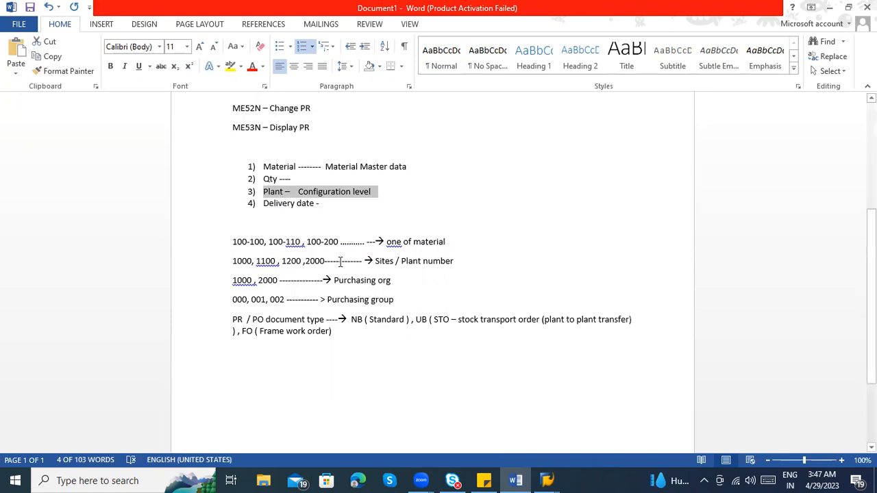
click(338, 331)
drag(338, 329, 304, 320)
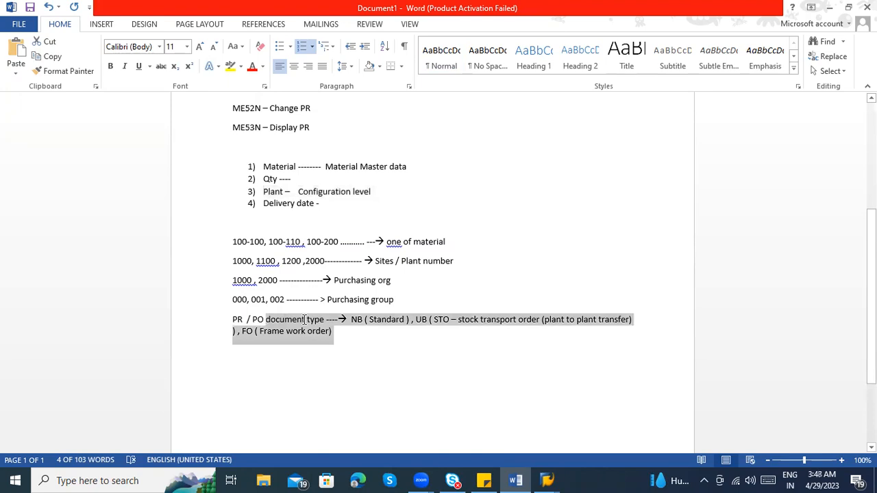
Add the lines "PTP", "Third Party" and "Subcontracting .........." below the PR / PO document type line
click(304, 354)
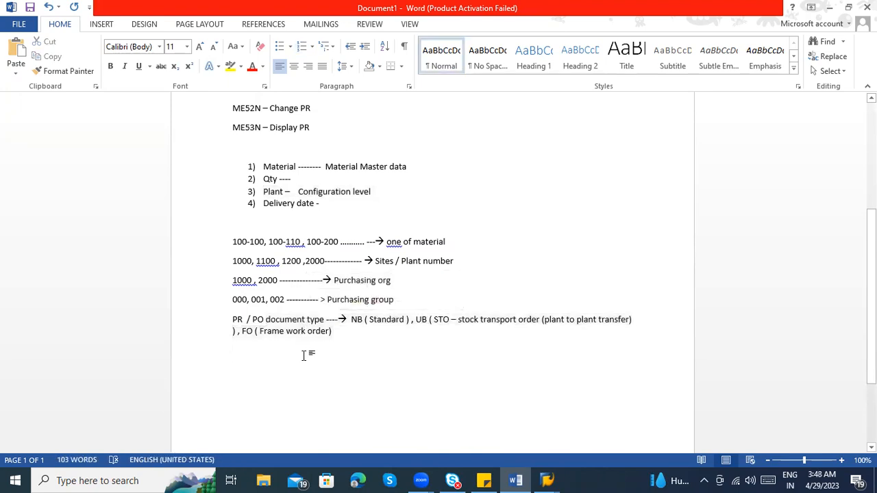
text(PTP \)
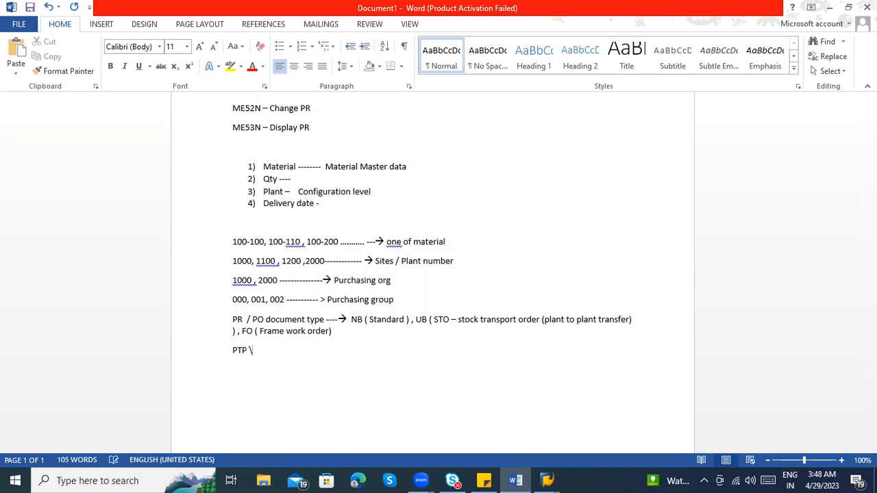
text(Third Party)
key(Return)
text(Subcontracting)
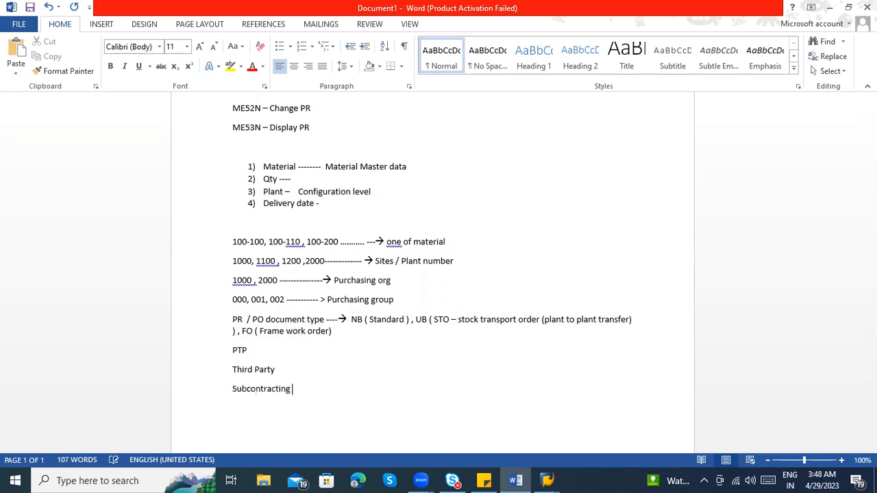
text( .........)
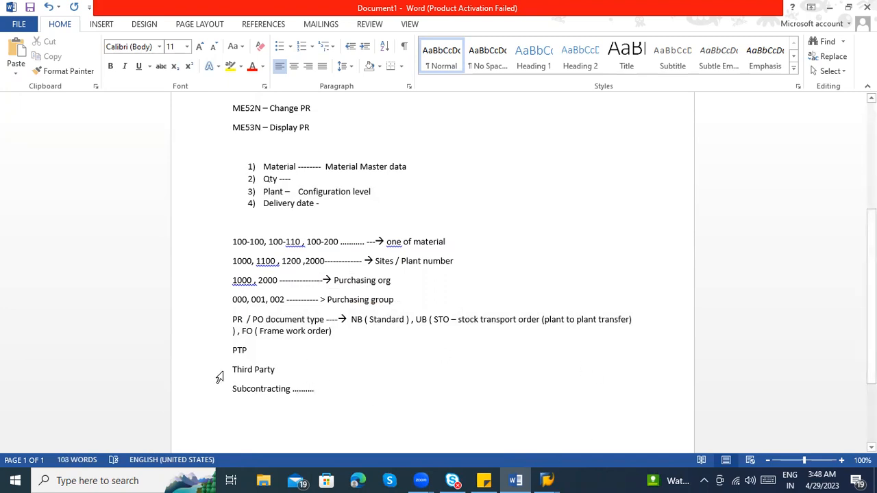
drag(333, 332, 232, 315)
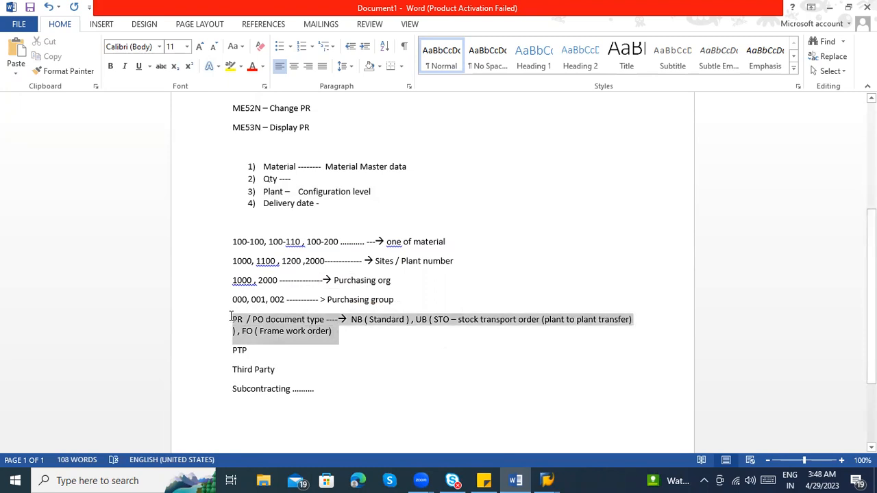
scroll(328, 408, down, 2)
click(329, 402)
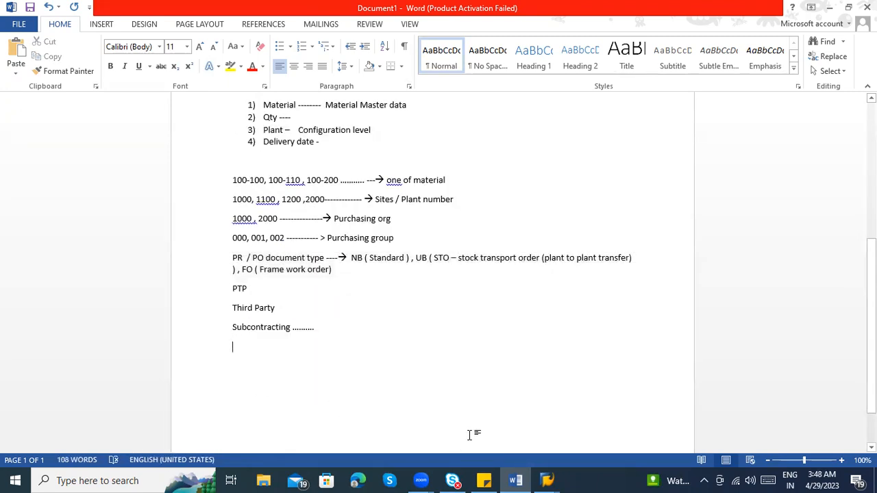
scroll(417, 390, up, 1)
scroll(552, 449, down, 3)
scroll(264, 320, up, 2)
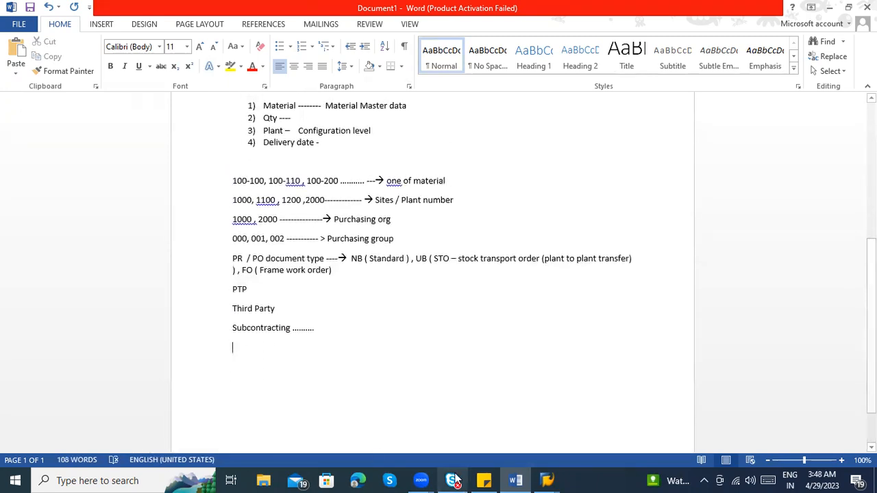
Switch to SAP Logon and open a new connection to the SAP server
mouse_move(542, 477)
click(561, 424)
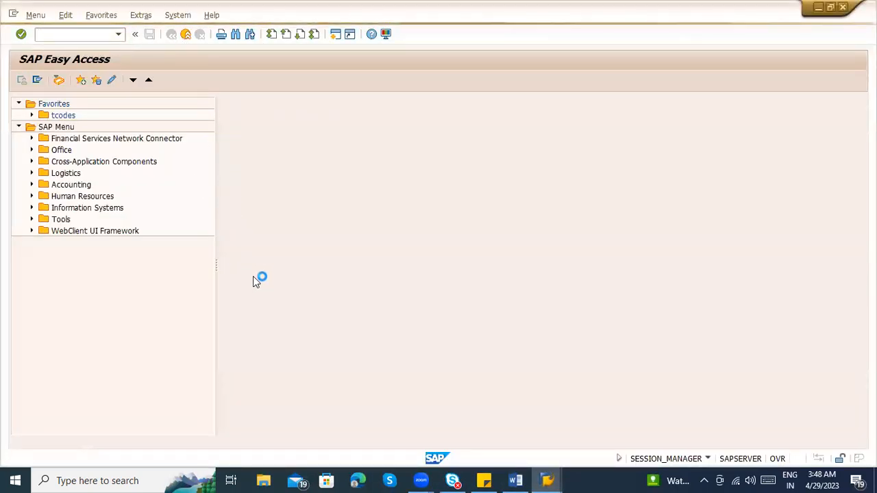
mouse_move(547, 480)
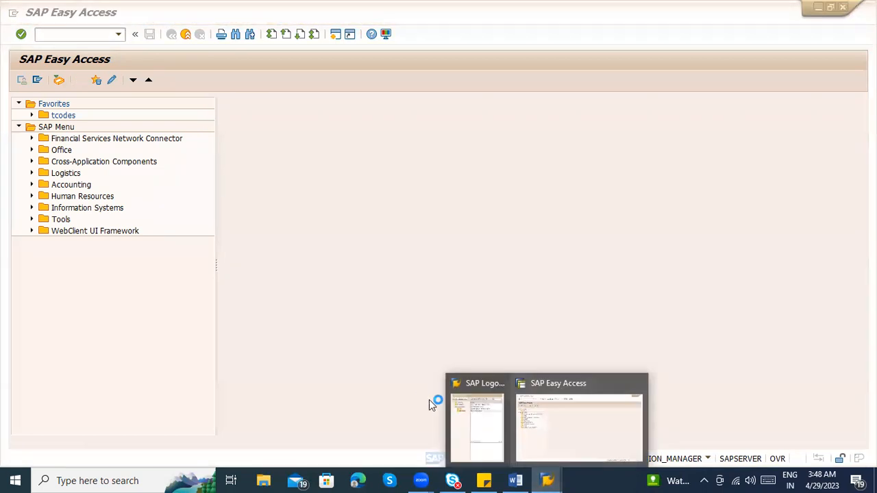
click(480, 413)
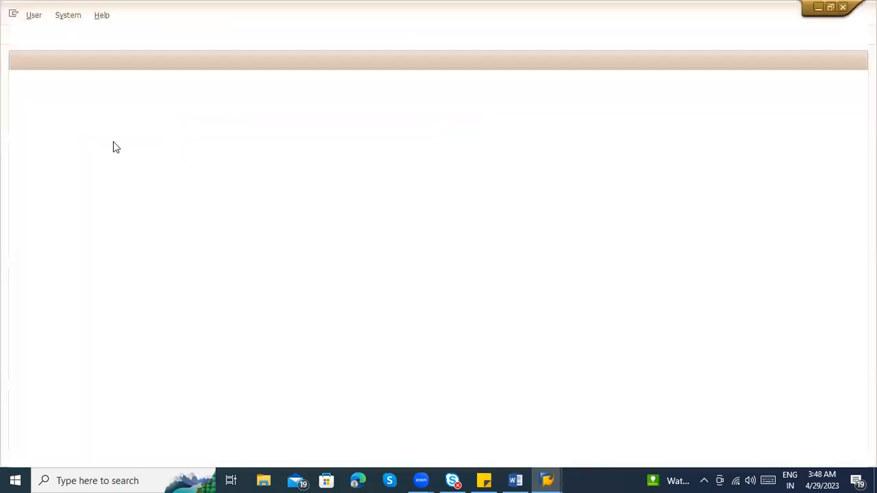
Log on to client 800 with the saved user ID and account password, continuing this logon and ending any other logons
click(113, 131)
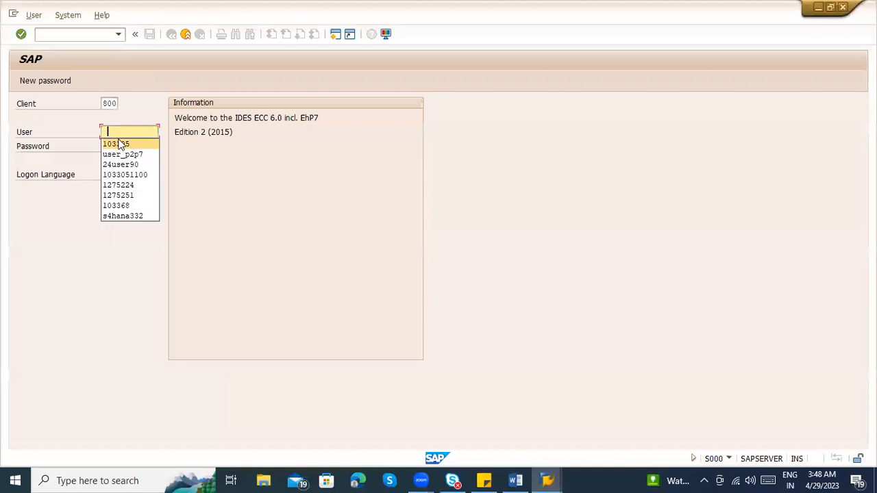
click(122, 144)
click(129, 146)
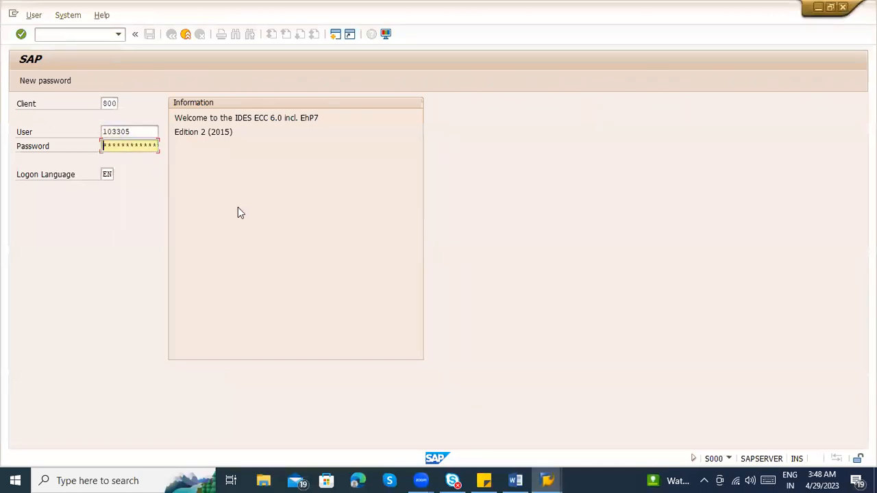
key(Return)
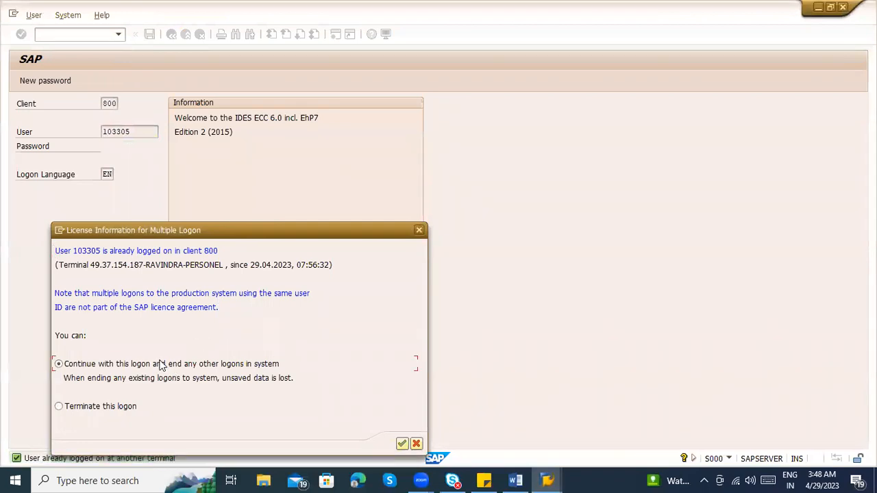
key(Return)
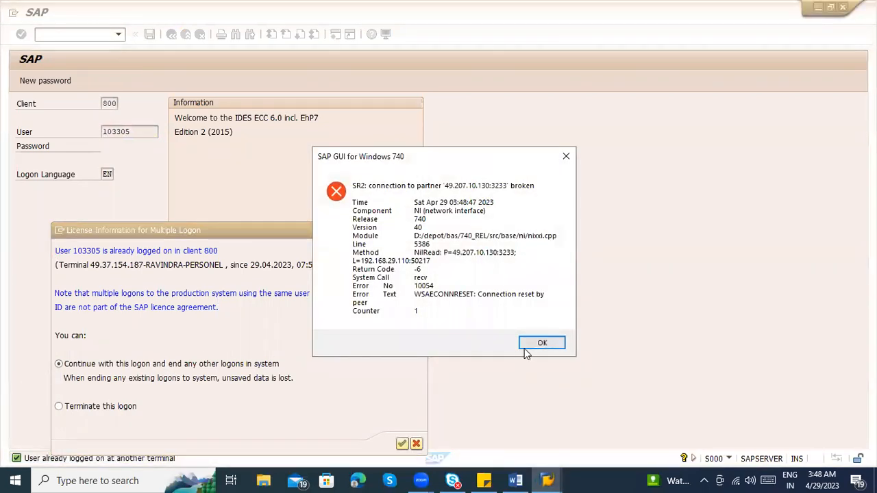
click(527, 348)
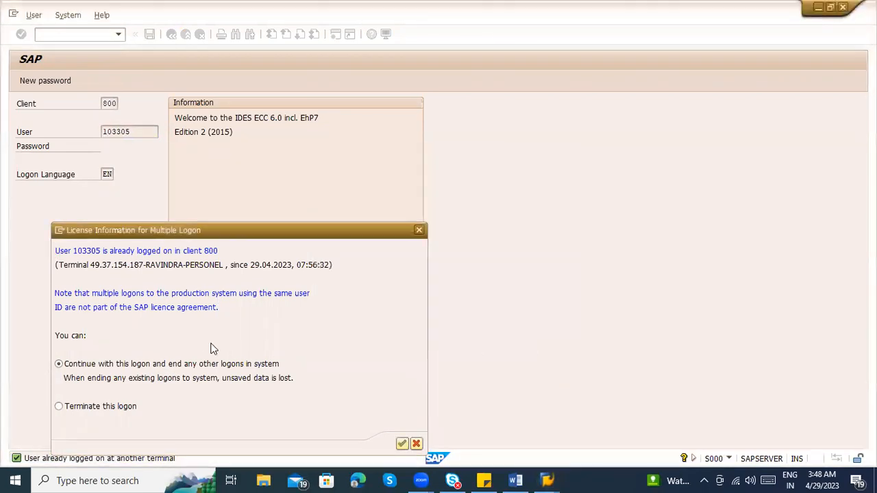
click(402, 444)
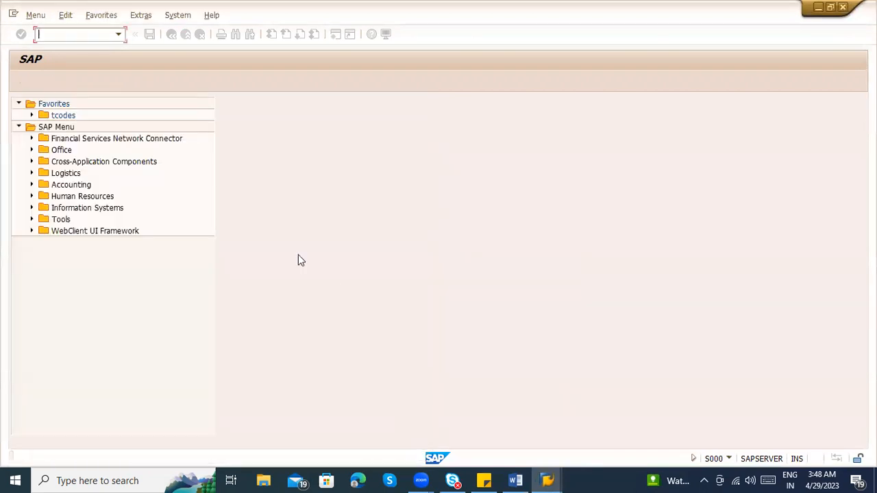
Run transaction ME51N to create a purchase requisition
text(me51n)
key(Return)
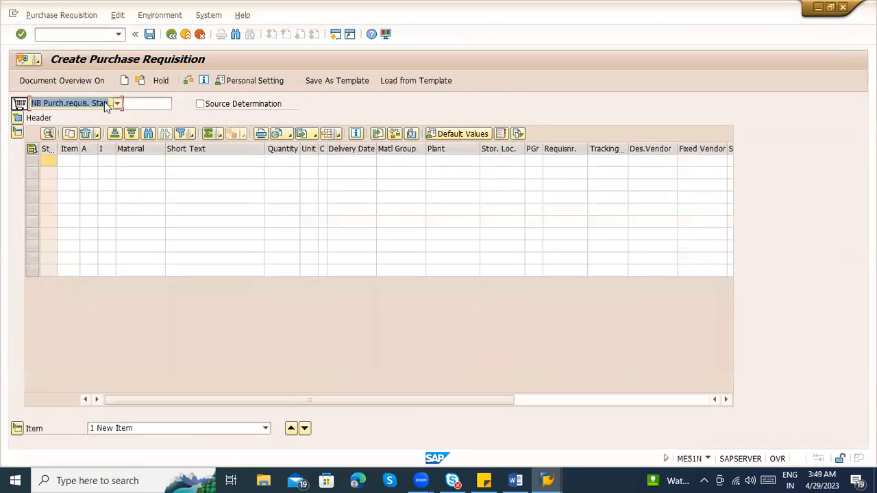
Browse the list of available purchase requisition document types, closing the antivirus advertisement that covers the screen
click(104, 103)
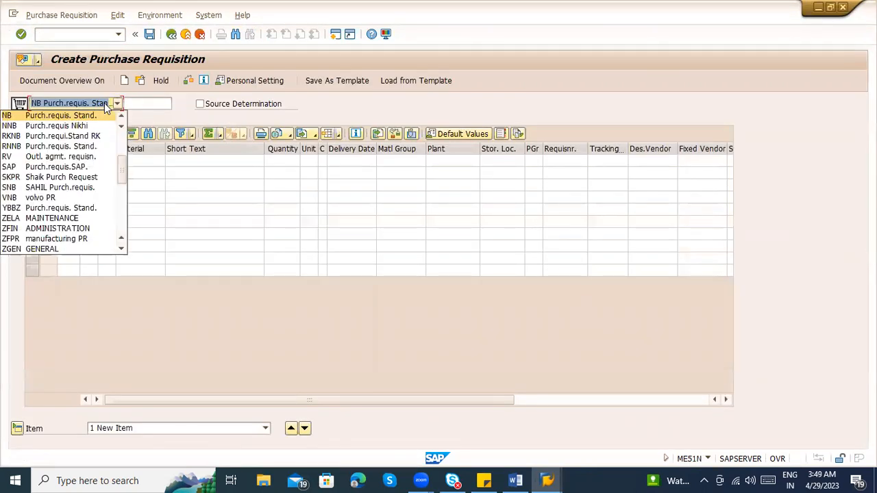
click(225, 31)
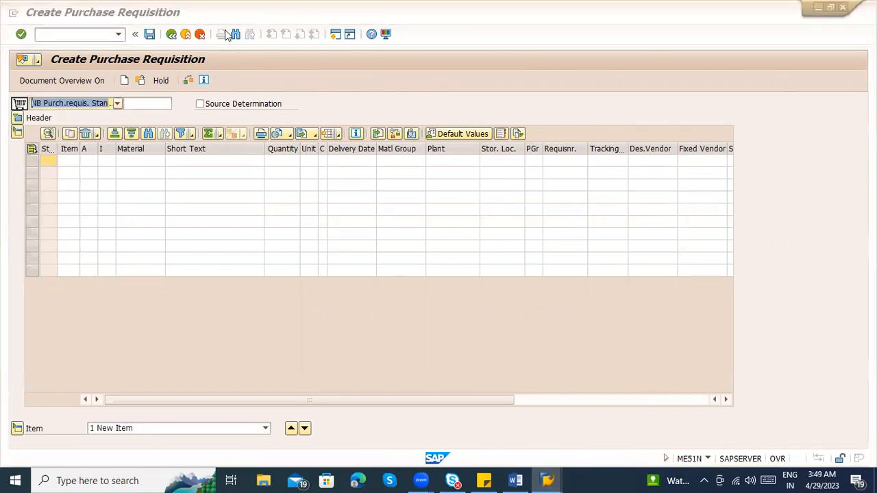
click(65, 103)
scroll(63, 206, up, 2)
scroll(63, 205, up, 1)
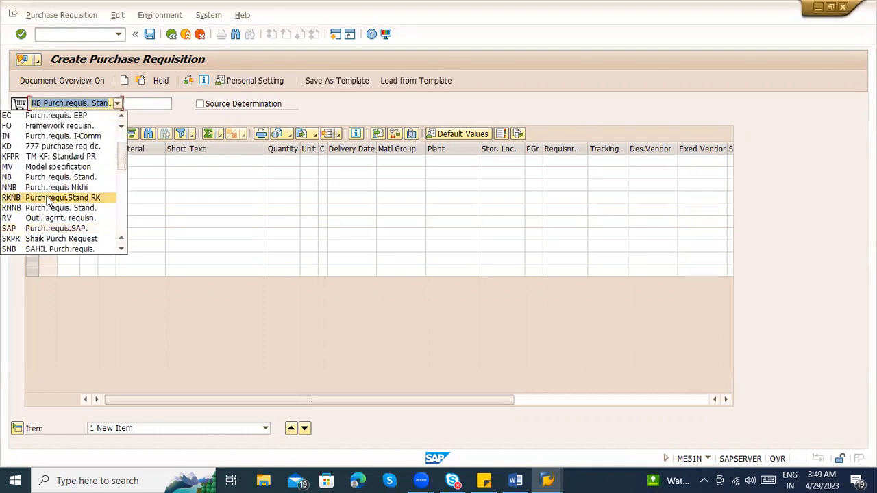
scroll(53, 199, down, 4)
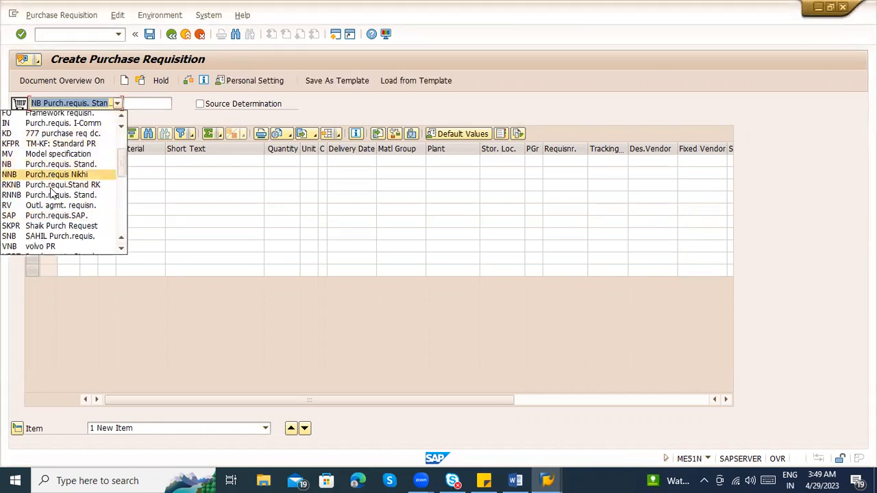
scroll(55, 213, up, 3)
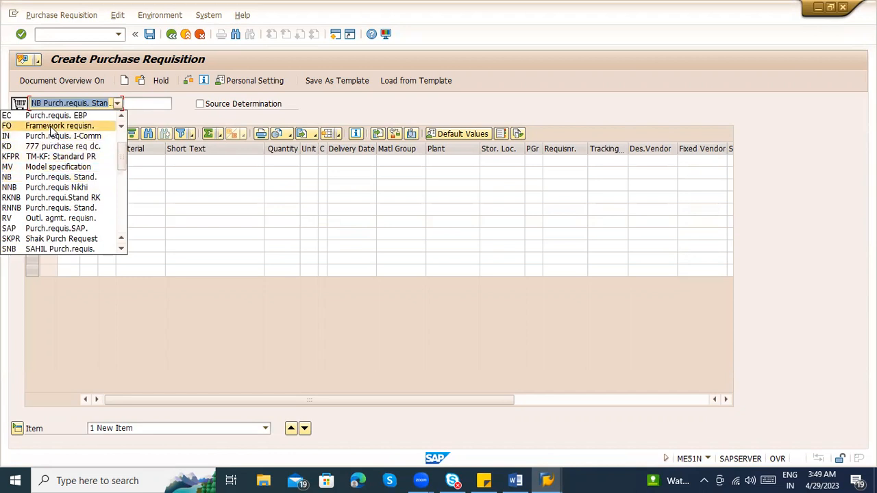
scroll(53, 185, down, 4)
scroll(54, 189, up, 5)
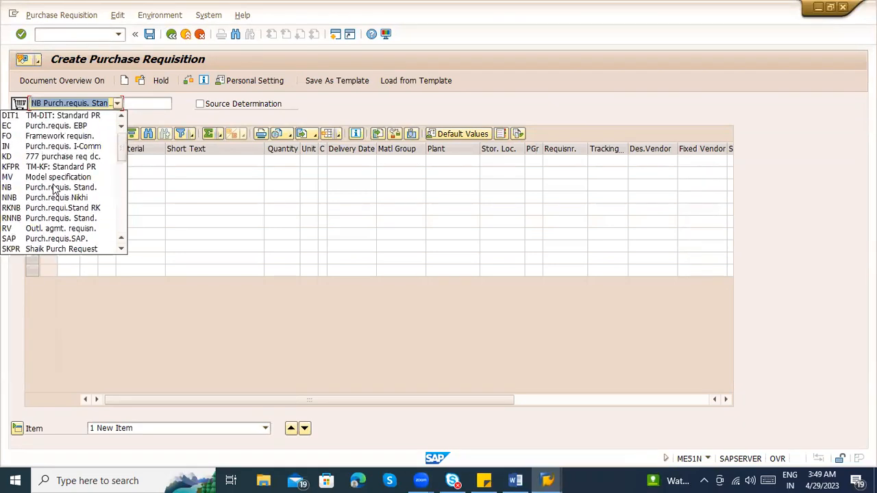
scroll(55, 190, down, 2)
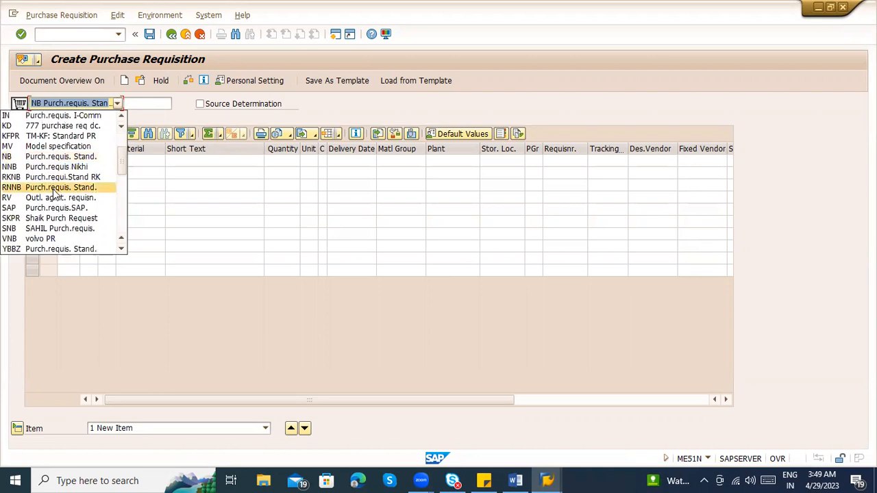
scroll(55, 195, down, 7)
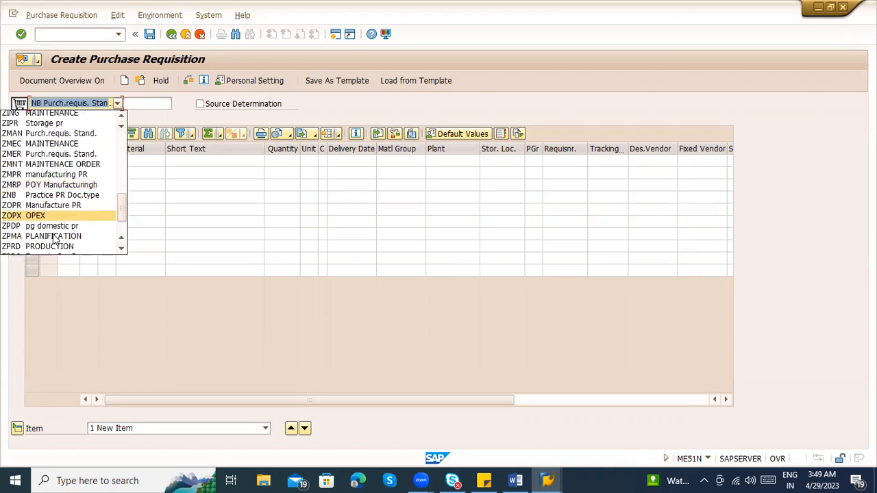
scroll(55, 238, up, 5)
scroll(54, 239, up, 3)
scroll(46, 220, up, 1)
scroll(48, 220, down, 2)
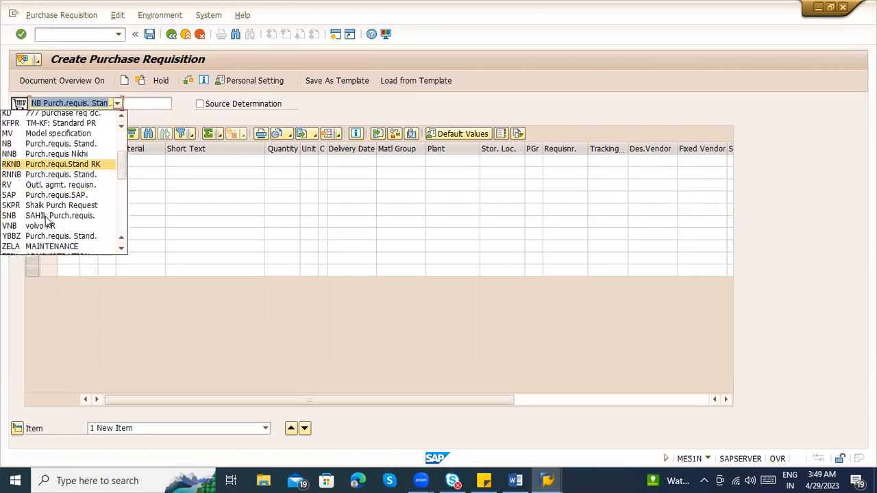
scroll(47, 220, down, 1)
scroll(46, 219, down, 1)
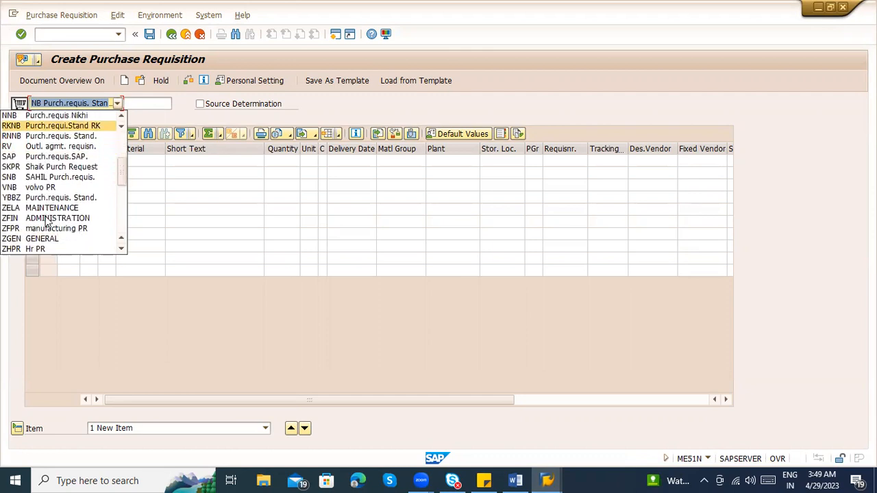
scroll(48, 221, up, 2)
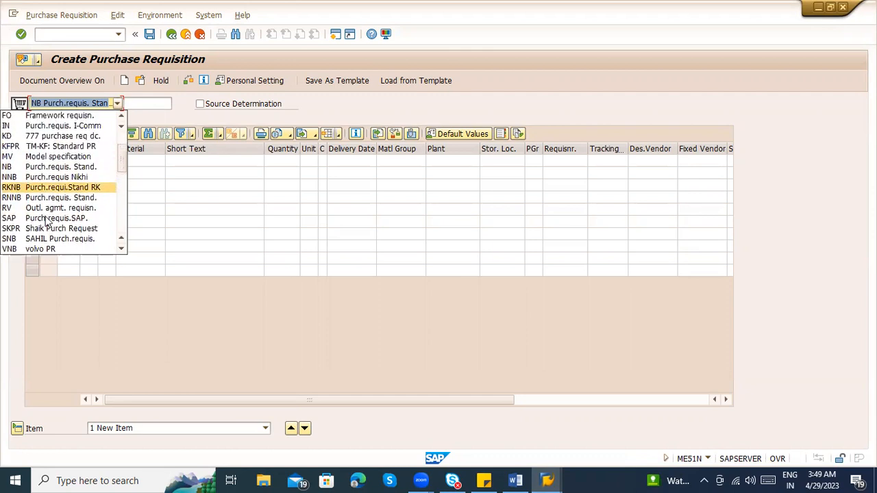
scroll(65, 224, up, 2)
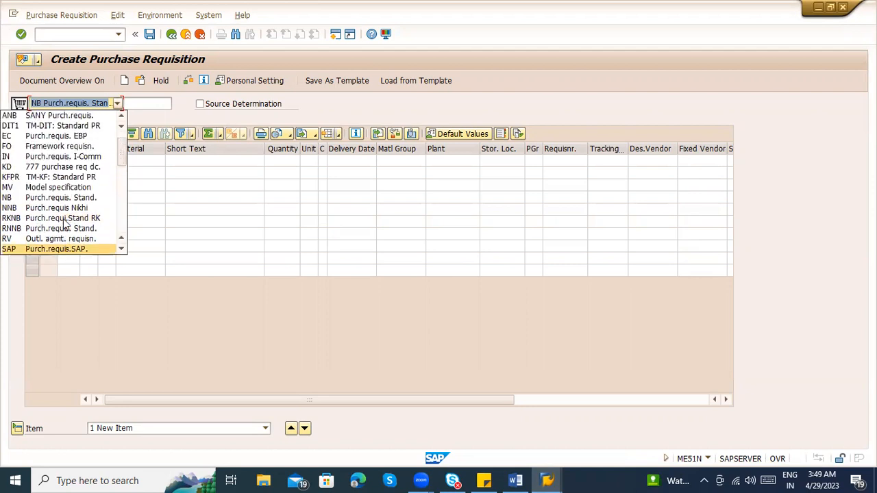
scroll(65, 225, down, 2)
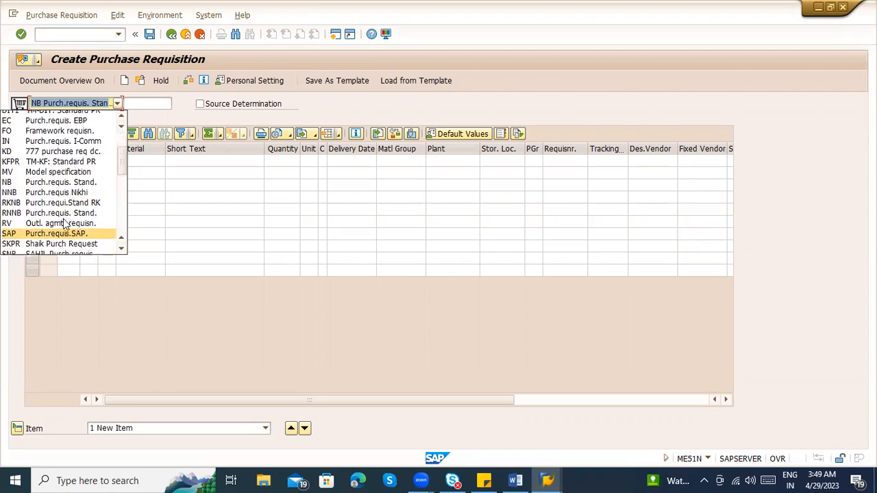
scroll(65, 225, down, 3)
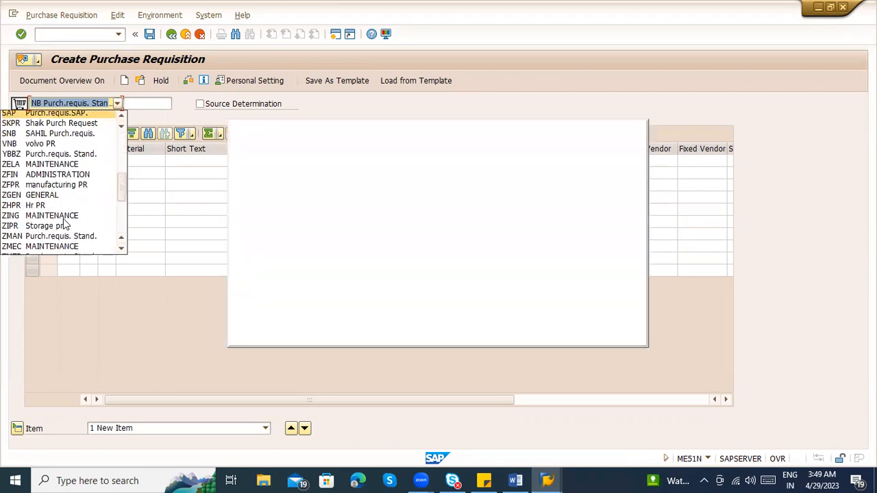
scroll(65, 225, down, 2)
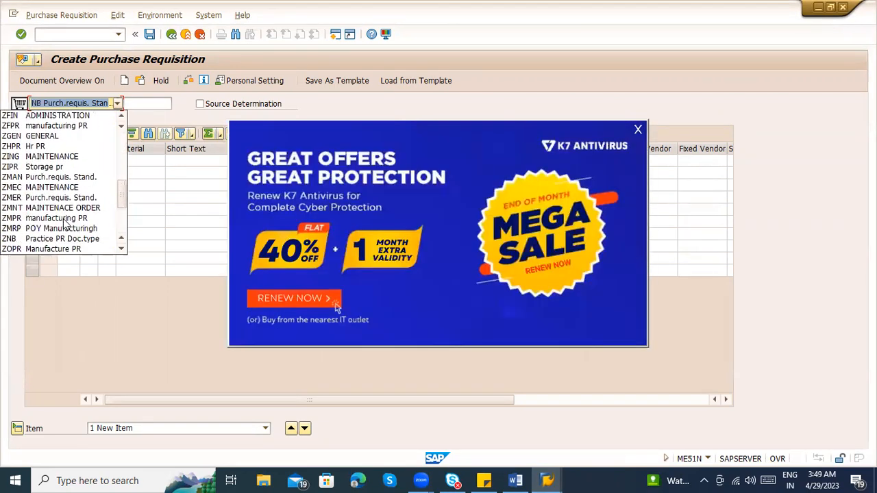
scroll(65, 225, down, 3)
scroll(65, 225, down, 1)
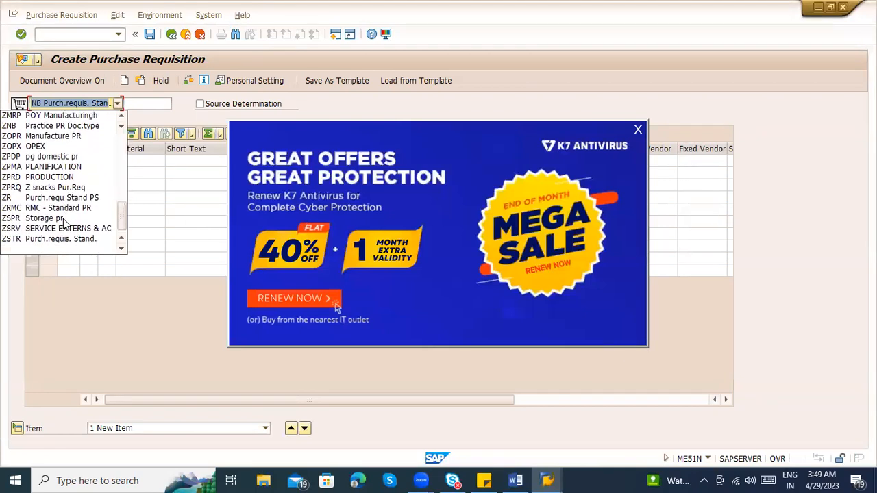
click(639, 131)
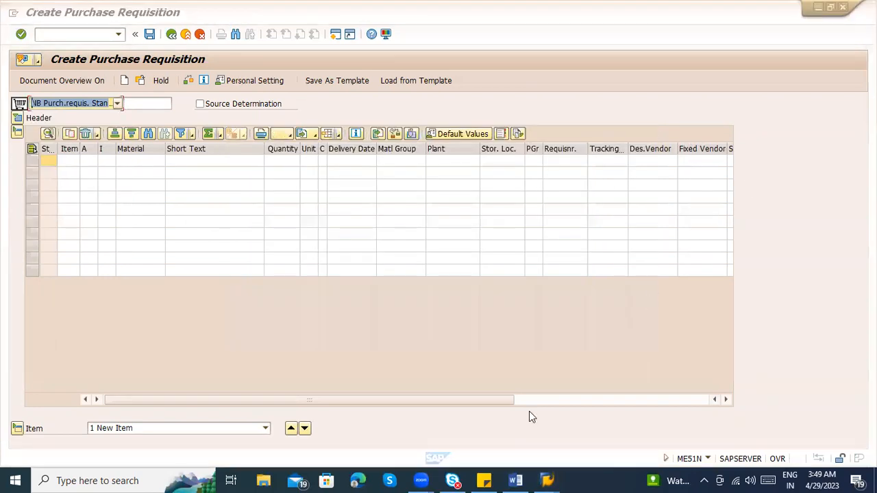
Open the EHP connection from the ECC connections in SAP Logon, and leave the purchase requisition in the existing session
click(547, 481)
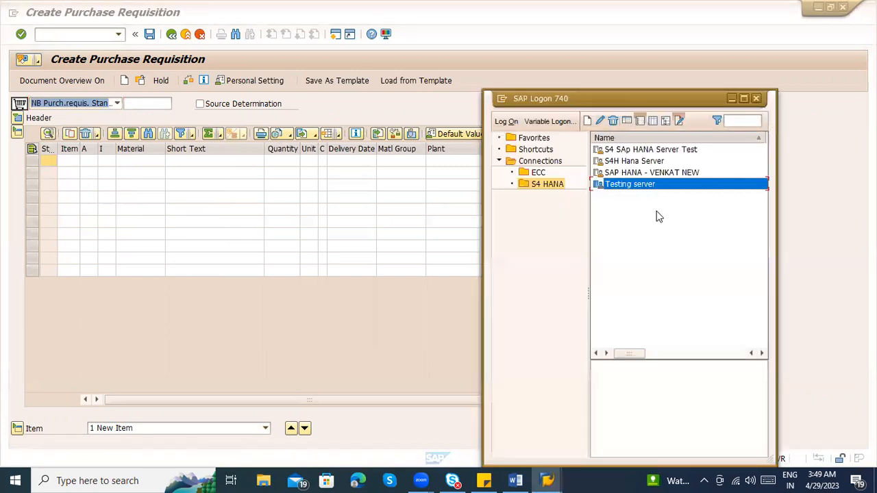
click(549, 175)
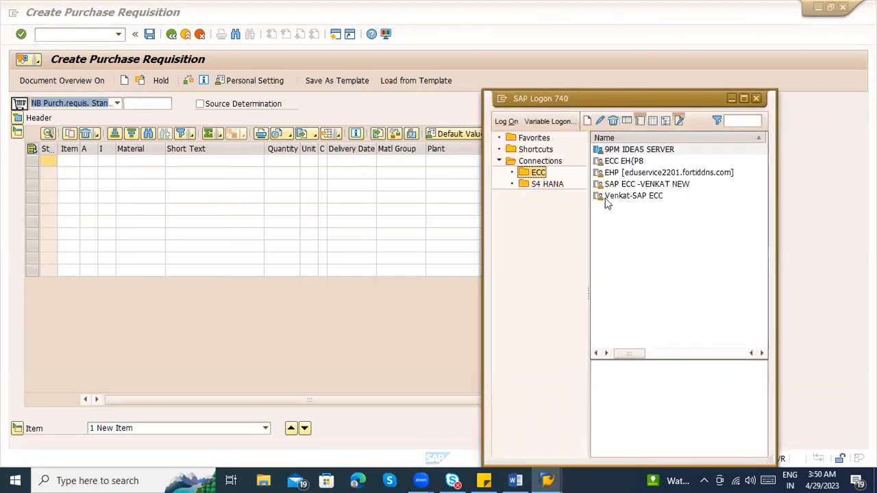
click(644, 173)
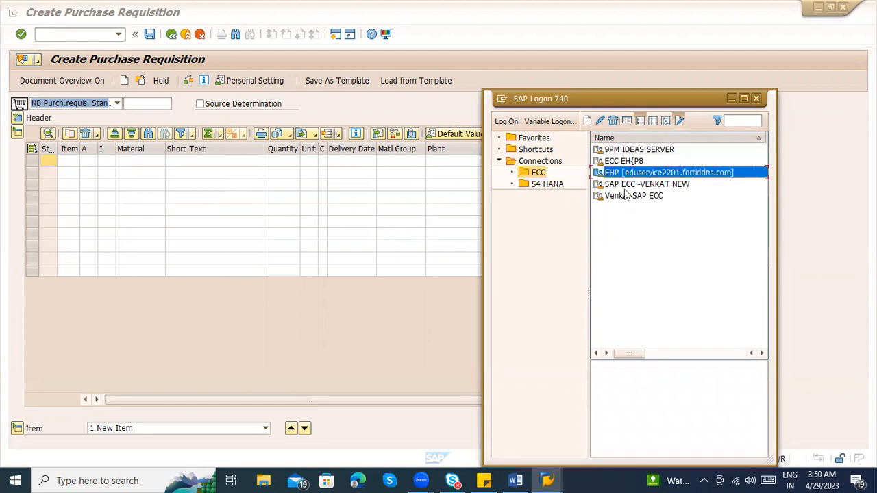
click(185, 36)
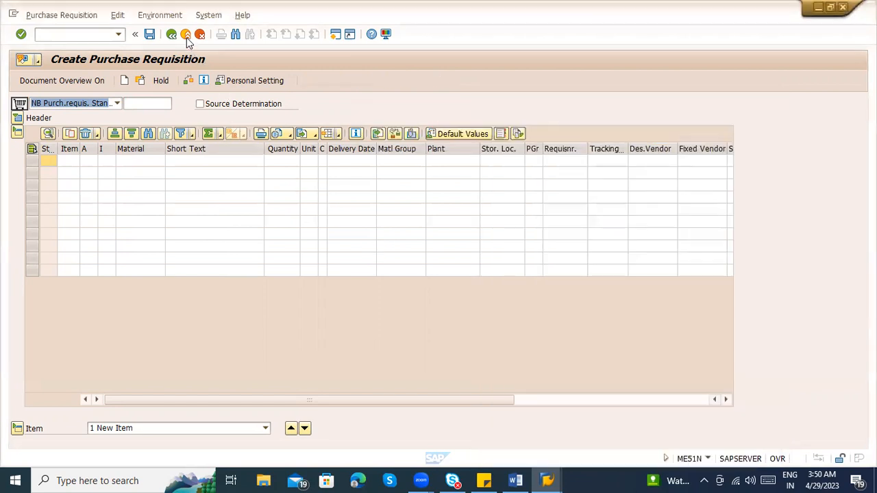
click(185, 35)
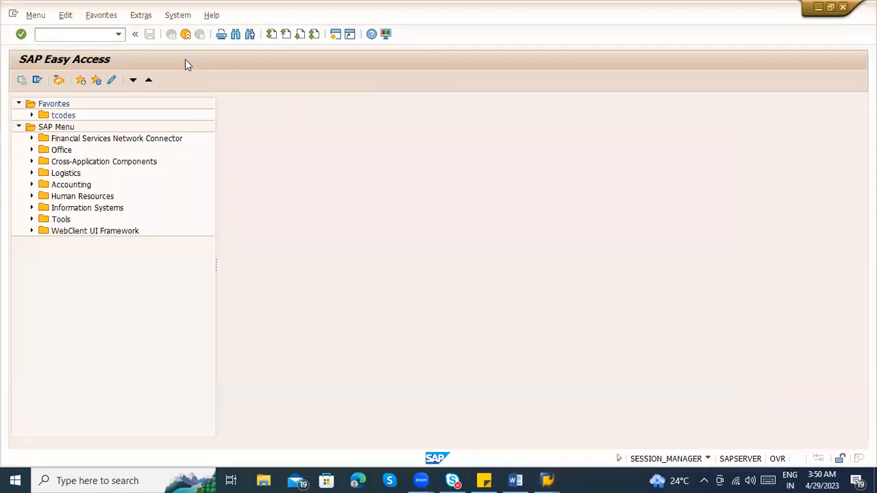
click(186, 36)
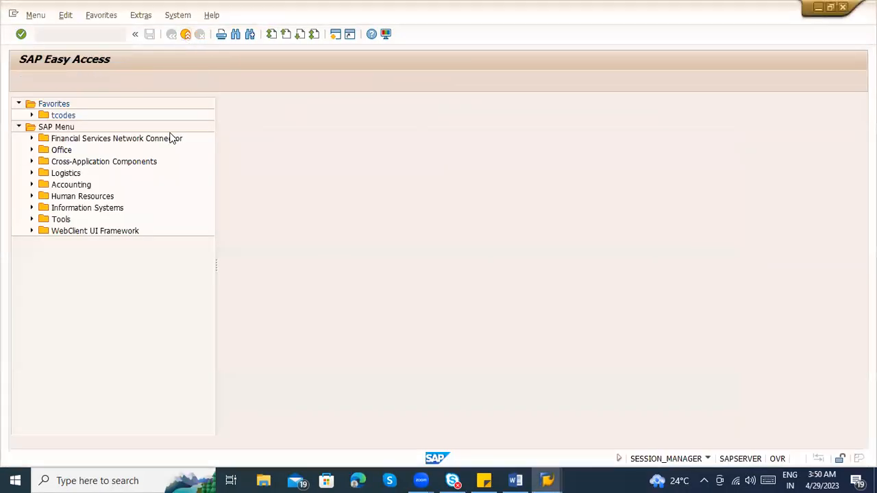
Log on to client 800 of the IDES ECC 6.0 EhP6 system with the saved user ID and account password
click(135, 238)
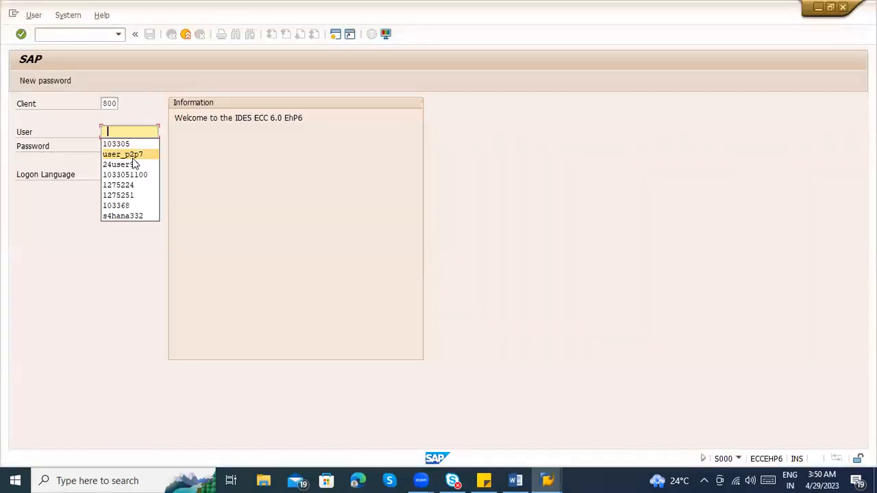
click(149, 165)
key(Tab)
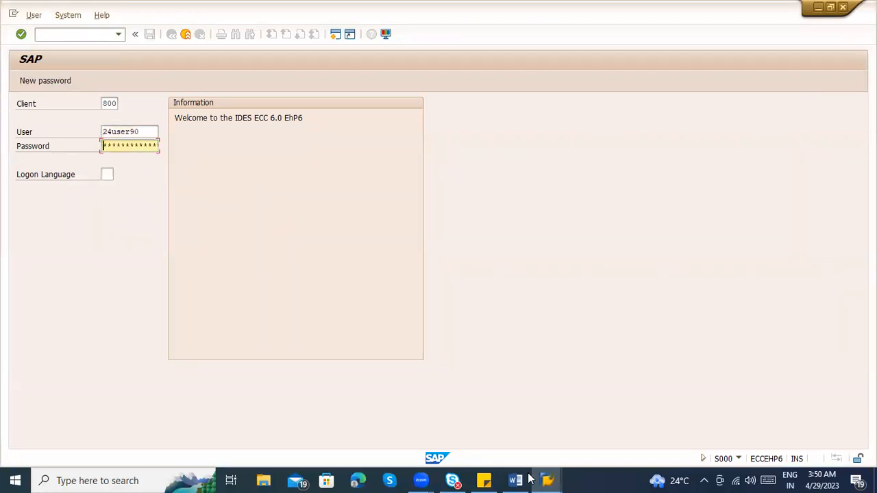
mouse_move(516, 479)
click(537, 379)
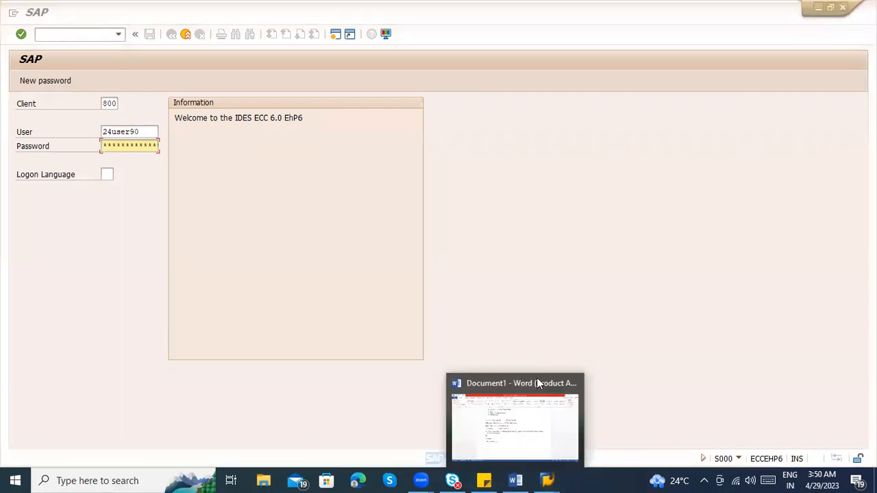
click(580, 336)
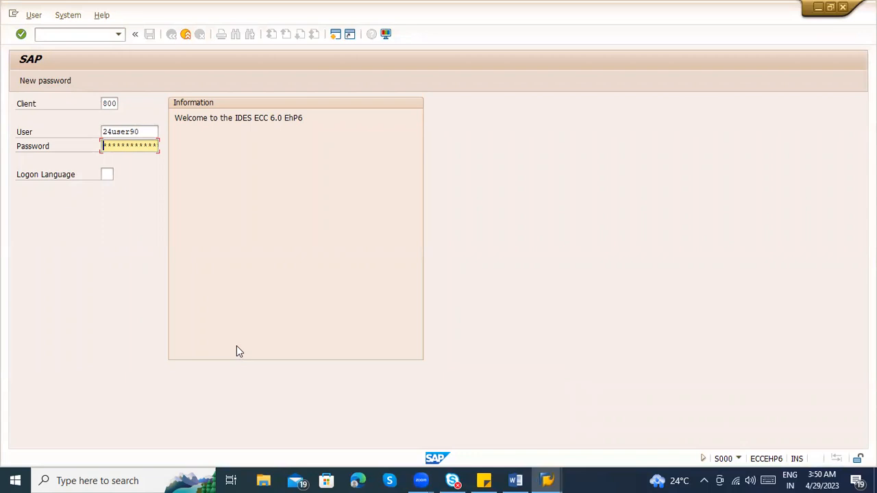
key(alt+Tab)
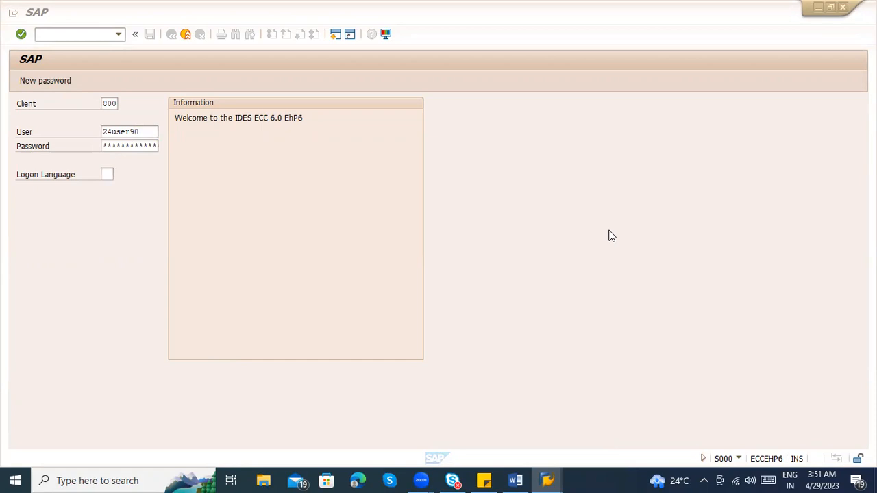
click(155, 215)
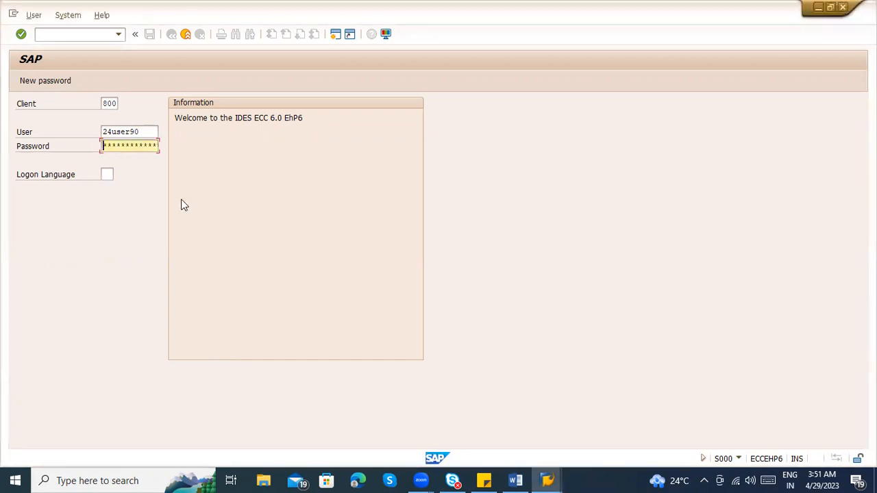
key(Return)
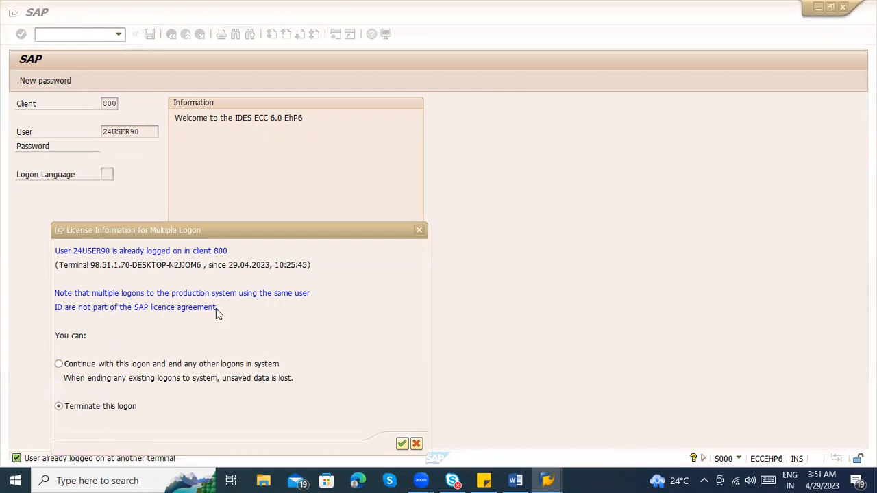
Continue with this logon and end any other logons in the system
drag(236, 233, 398, 120)
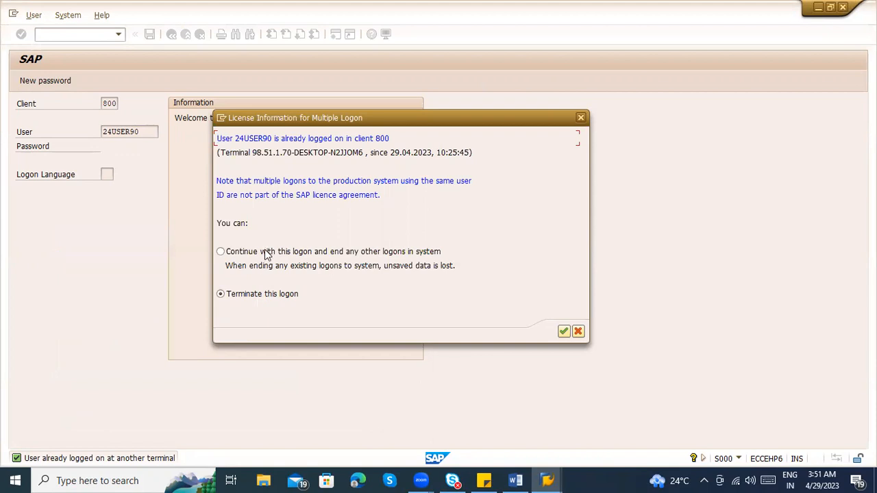
click(234, 253)
click(252, 253)
click(563, 333)
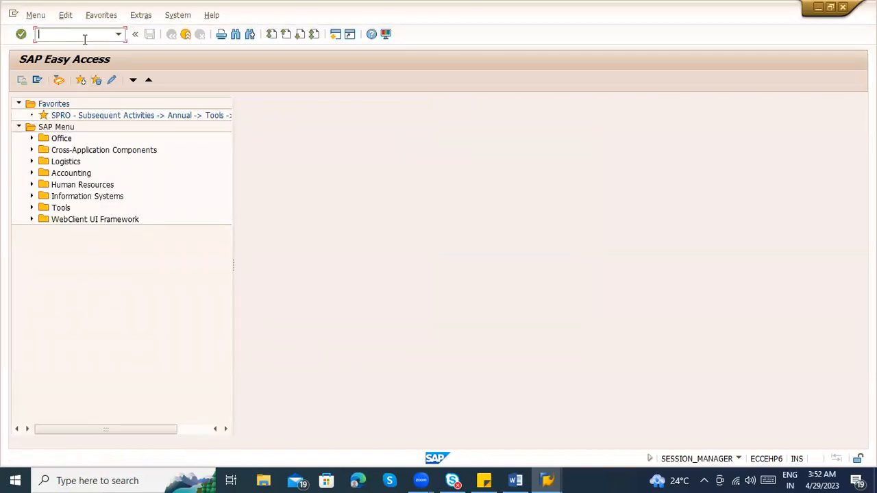
Start transaction ME51N to create a purchase requisition
text(me51n)
key(Return)
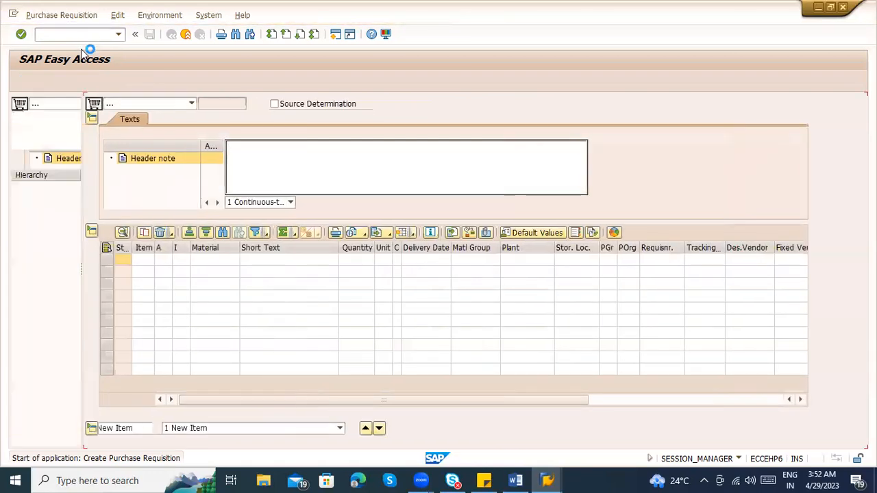
Look through the purchase requisition document types, such as NB, FO and RV, and close the list without changing the selection
click(117, 102)
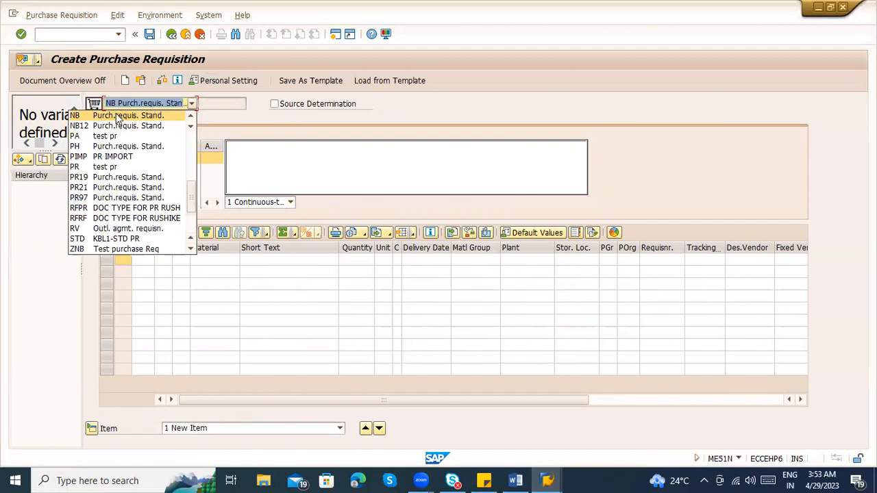
scroll(118, 226, down, 3)
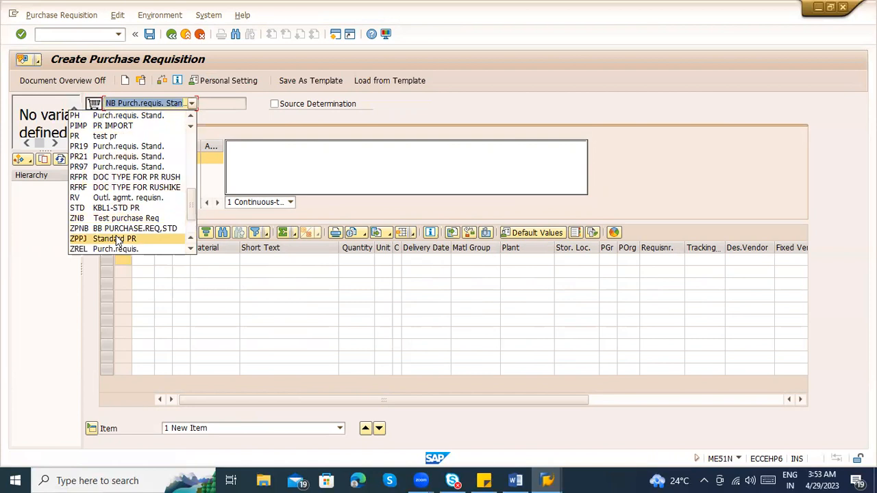
scroll(117, 230, up, 10)
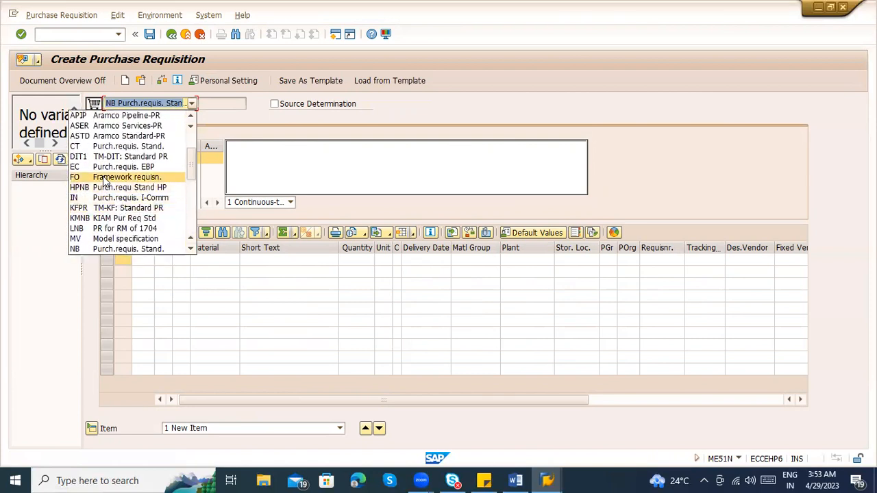
scroll(107, 180, down, 1)
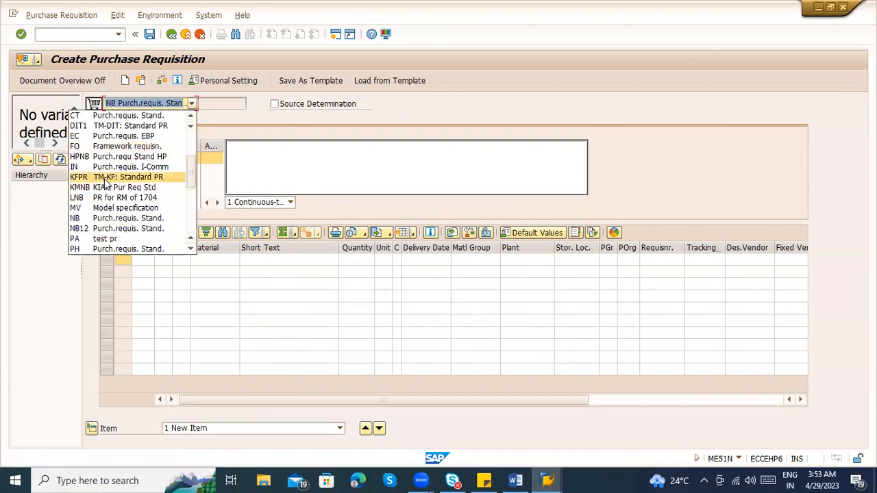
scroll(106, 181, down, 6)
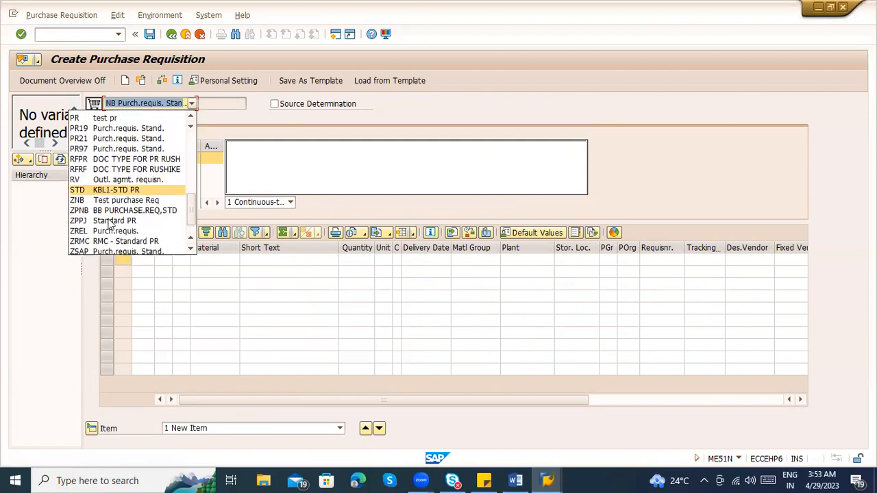
scroll(110, 222, up, 3)
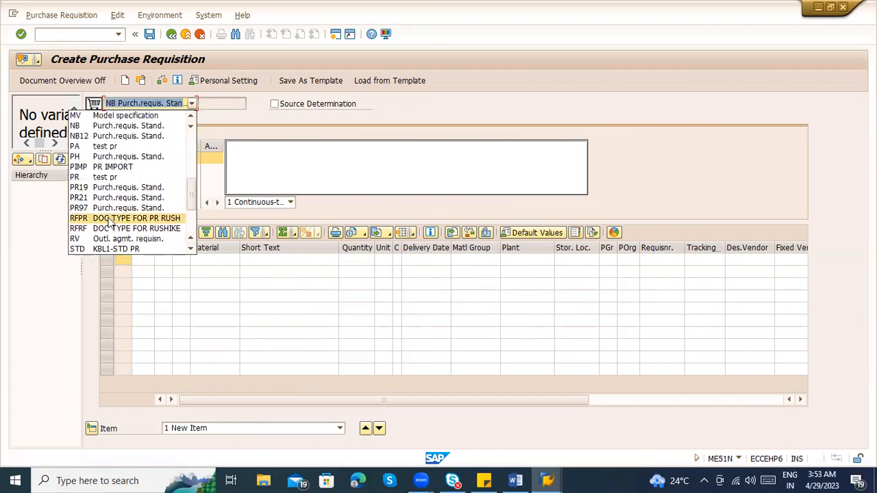
scroll(112, 213, up, 4)
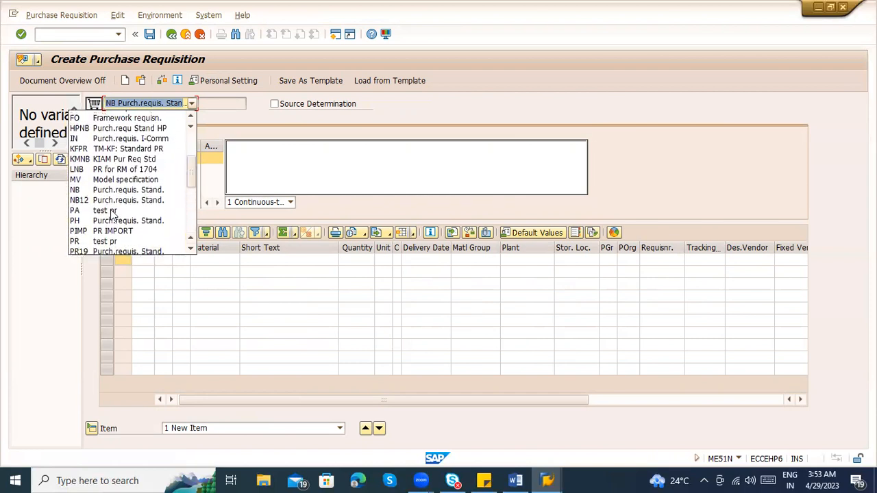
scroll(112, 215, up, 3)
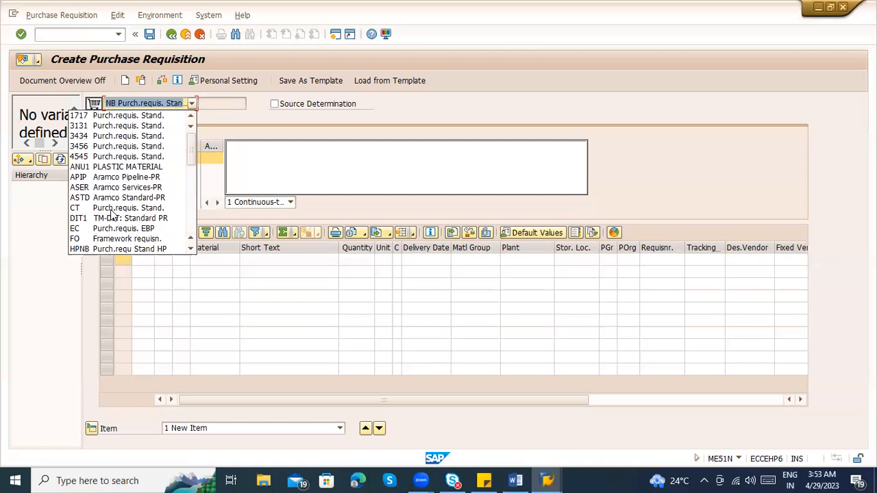
scroll(112, 214, down, 4)
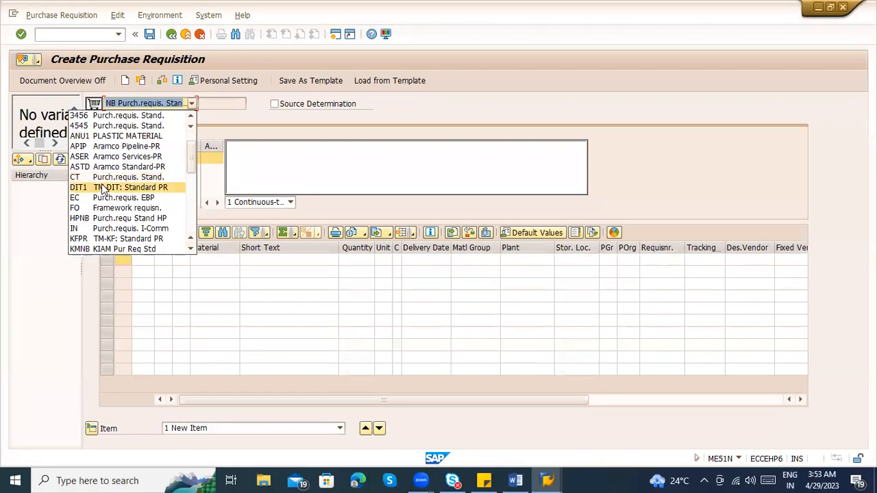
scroll(103, 191, down, 4)
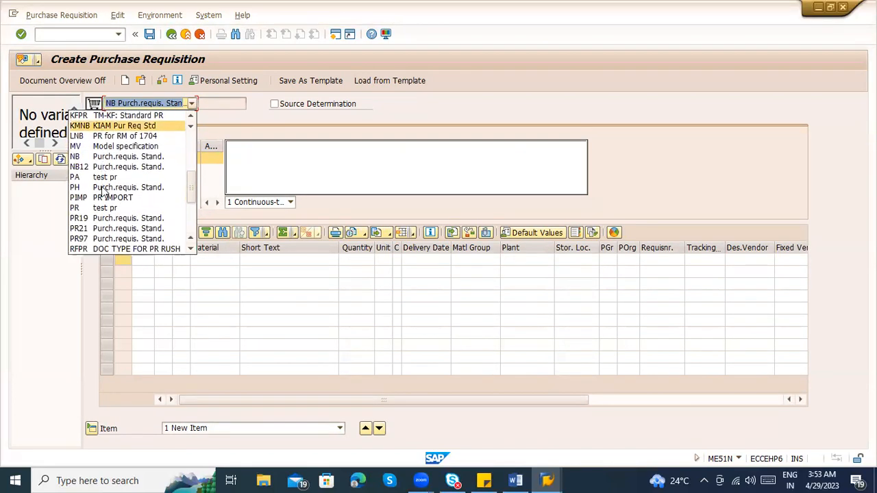
scroll(102, 190, down, 3)
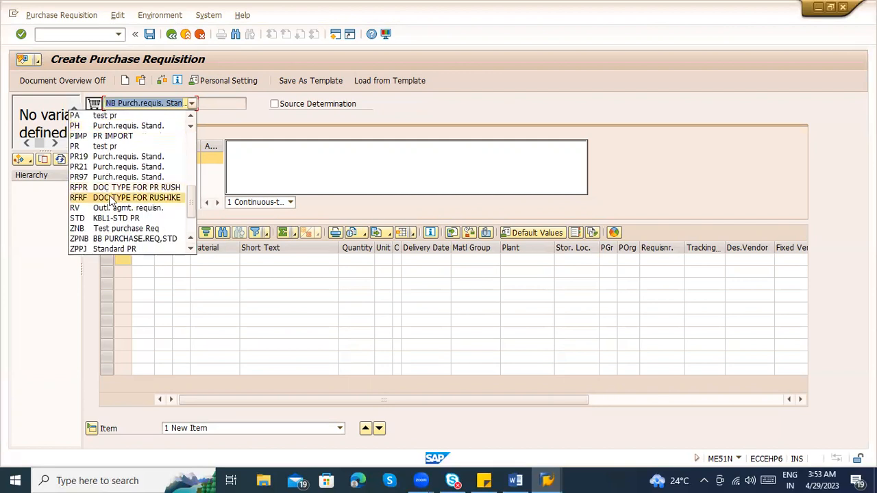
click(62, 278)
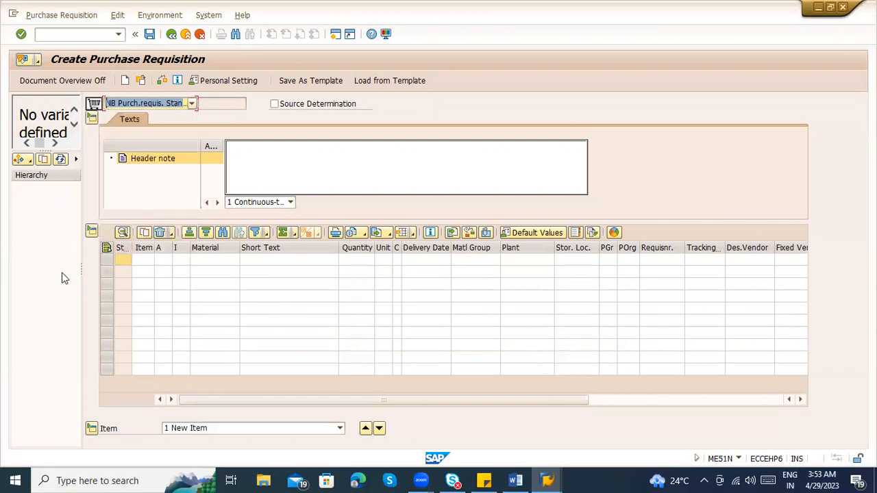
Open the purchase order creation transaction ME21N in a new session
click(68, 34)
text(/ome)
text(51n)
key(Return)
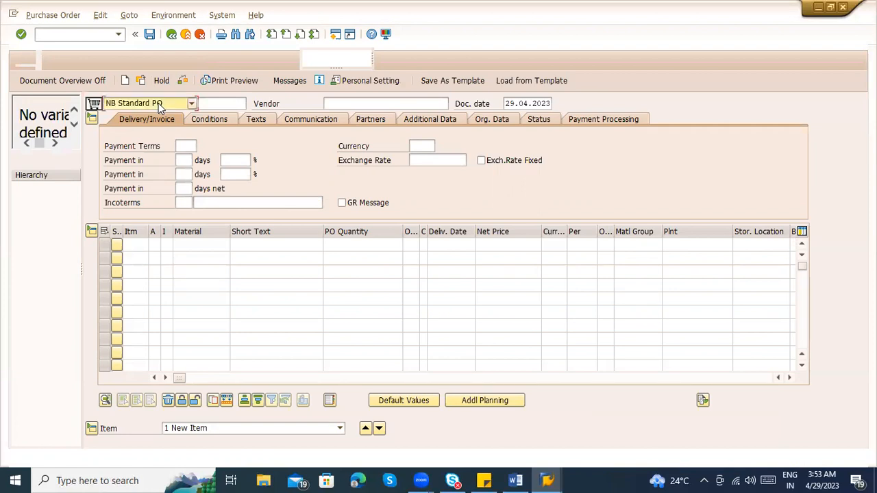
Examine the purchase order document types, including NB, UB and FO, and exit the purchase order without choosing another type
click(192, 104)
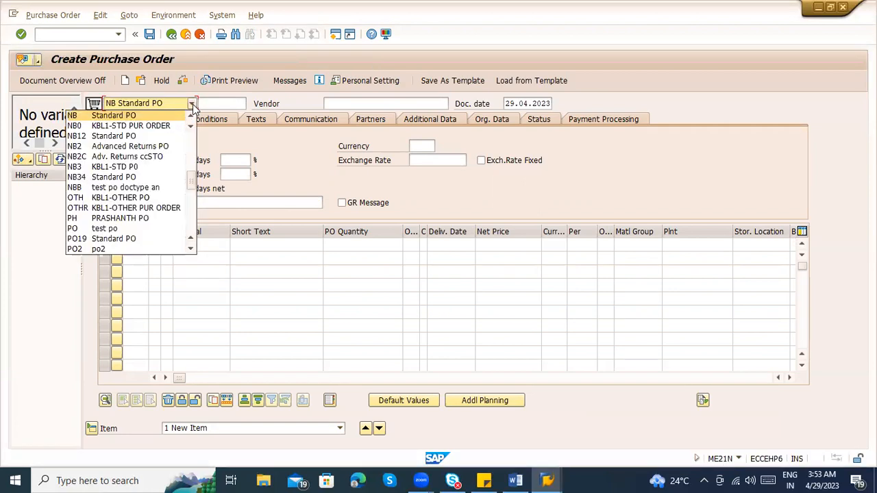
scroll(165, 175, down, 2)
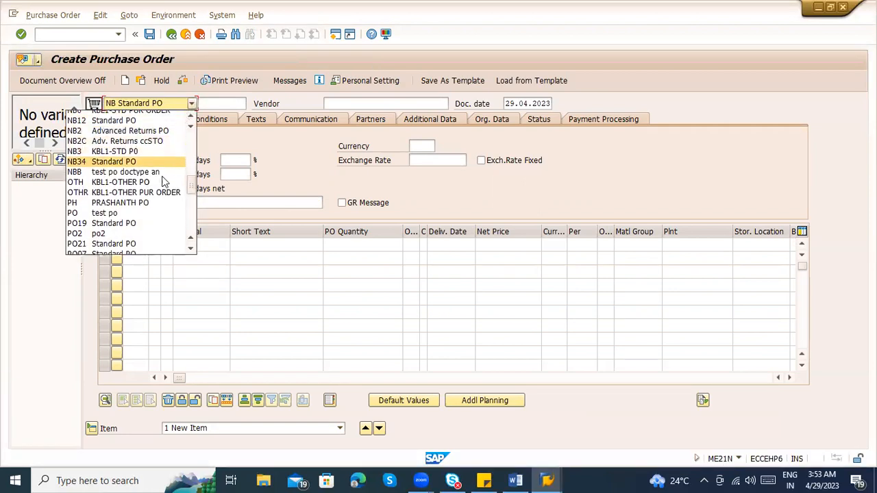
scroll(165, 182, down, 3)
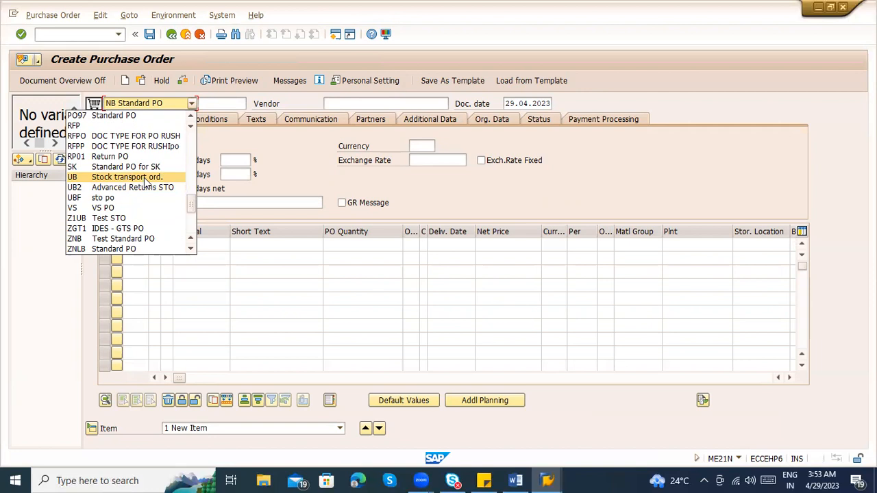
scroll(144, 178, up, 5)
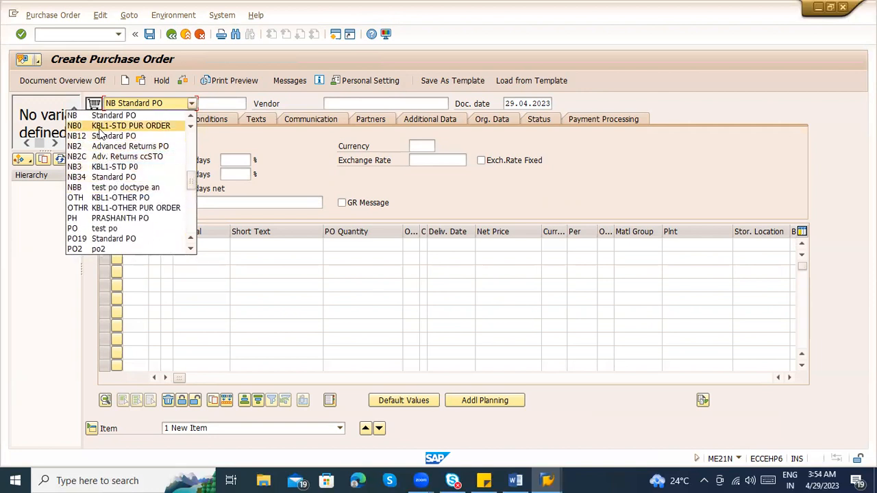
scroll(101, 120, up, 4)
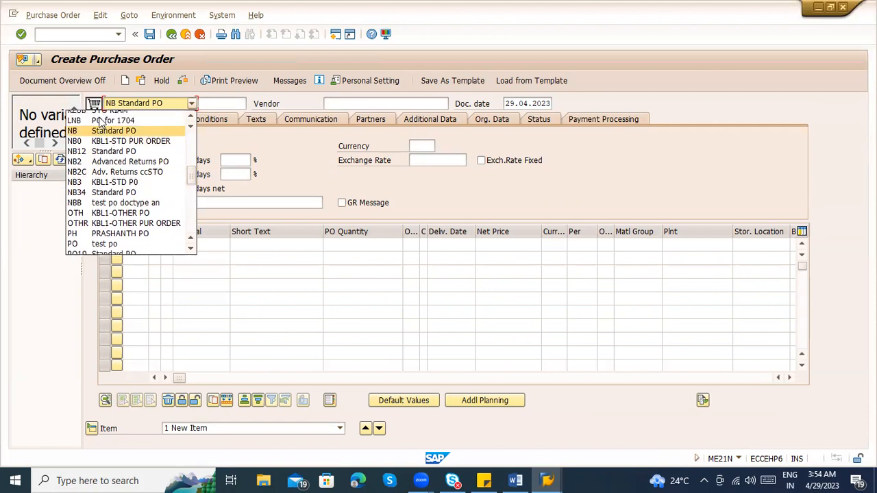
scroll(101, 159, up, 2)
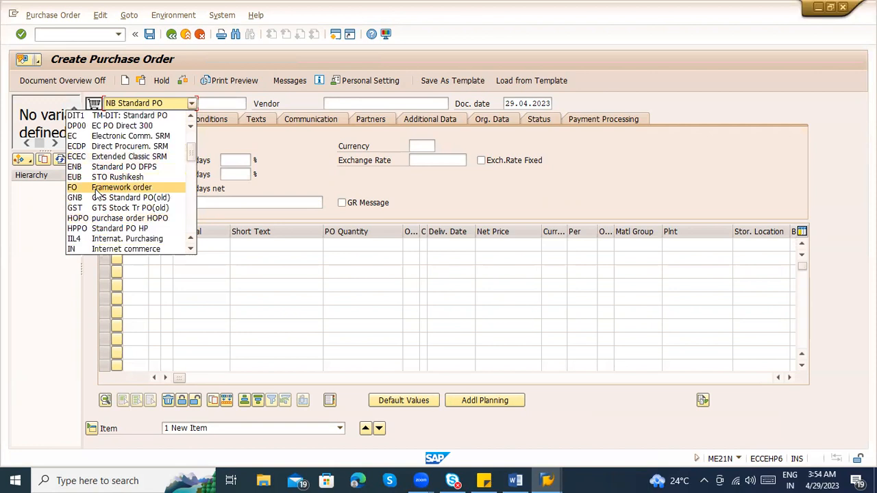
click(14, 204)
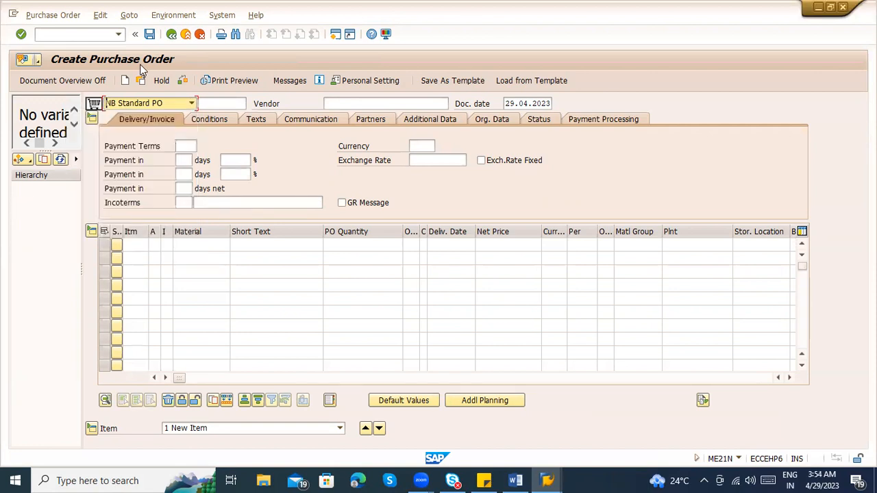
click(184, 36)
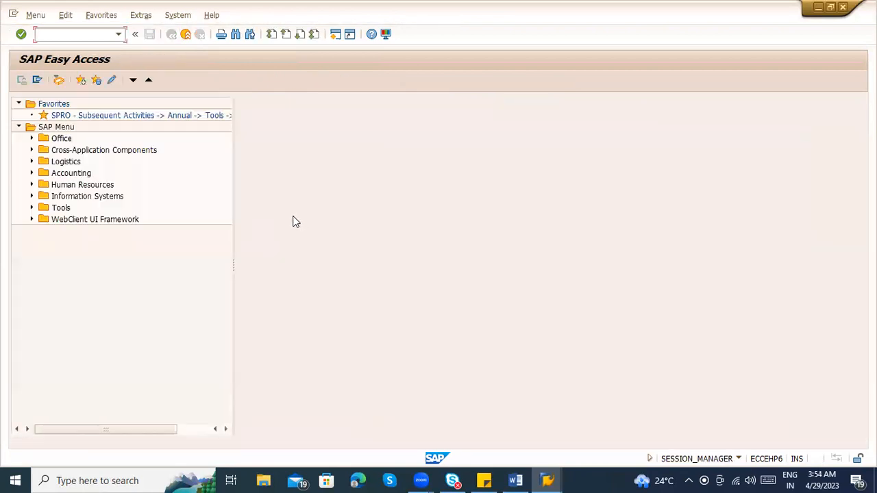
Return to the purchase requisition session, hide the document overview, and select document type NB Purch.requis. Stand
key(alt+Tab)
click(48, 82)
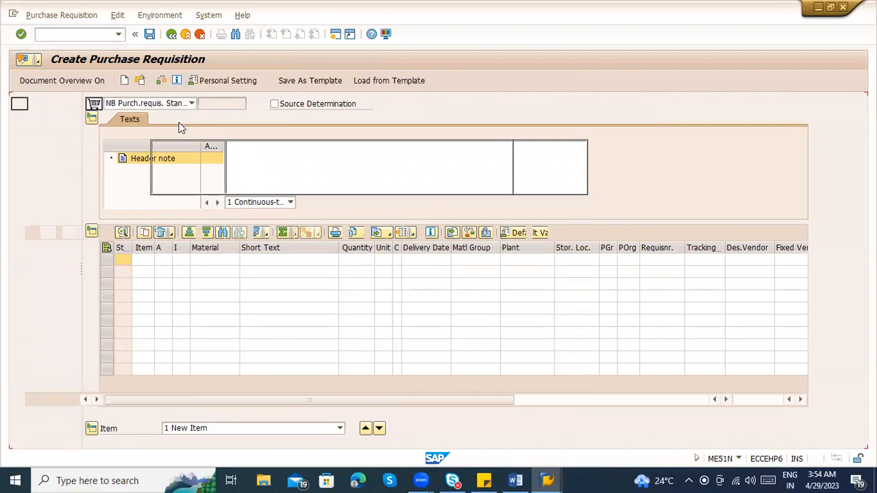
click(111, 102)
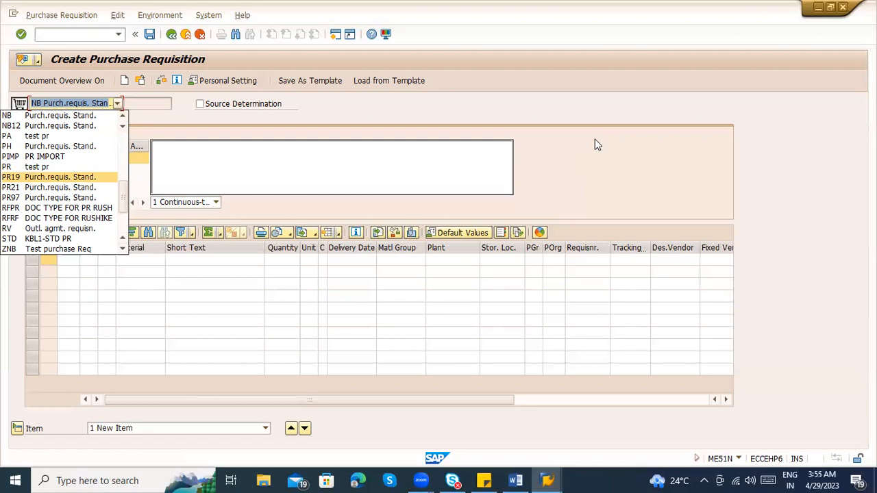
scroll(76, 179, down, 1)
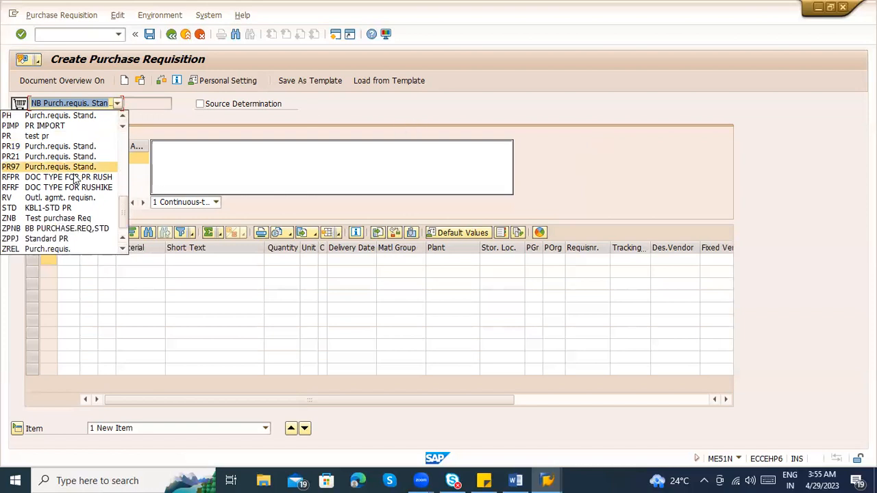
scroll(68, 182, down, 1)
scroll(41, 177, up, 3)
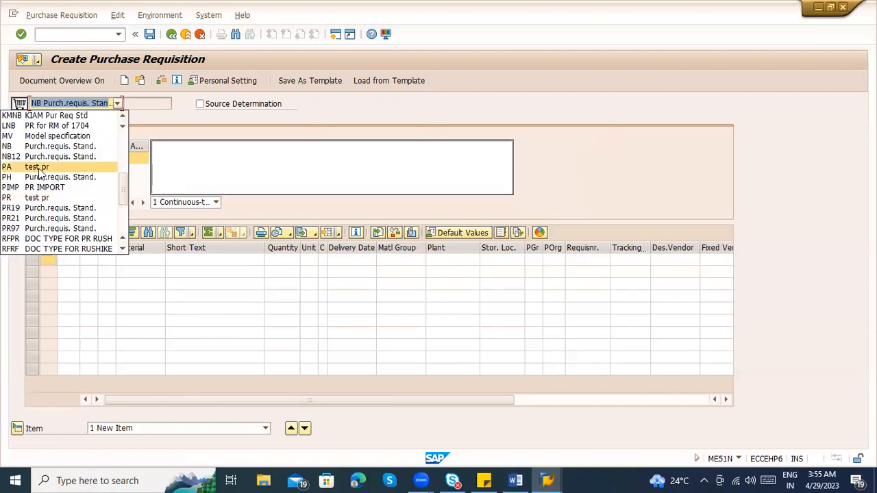
click(38, 146)
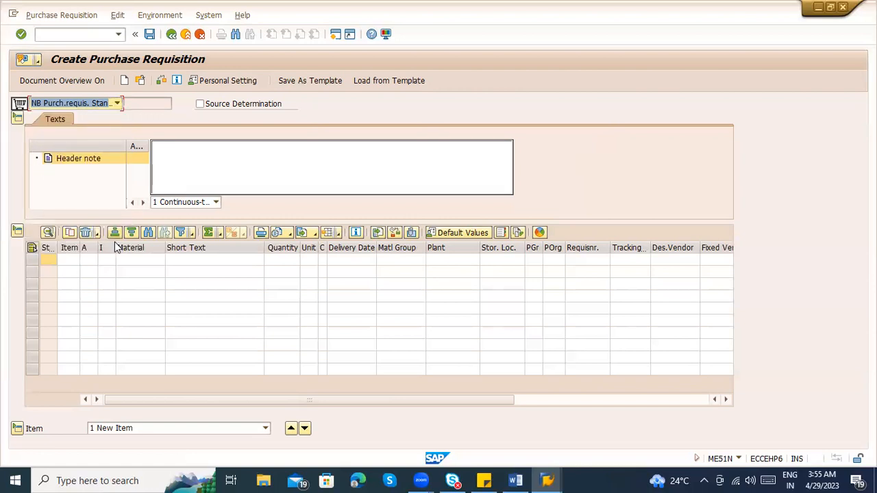
Open the material search help for the first item, switch it to Plant Material by Description, and enter plant 1100
click(133, 259)
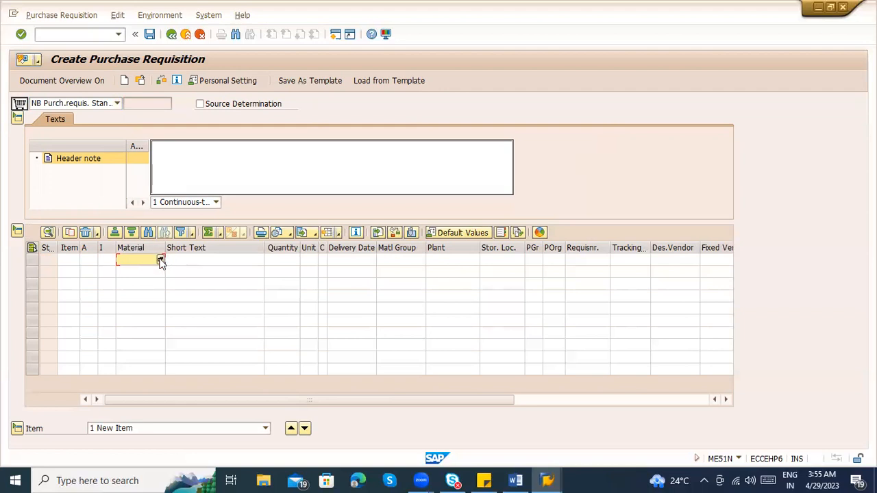
click(161, 261)
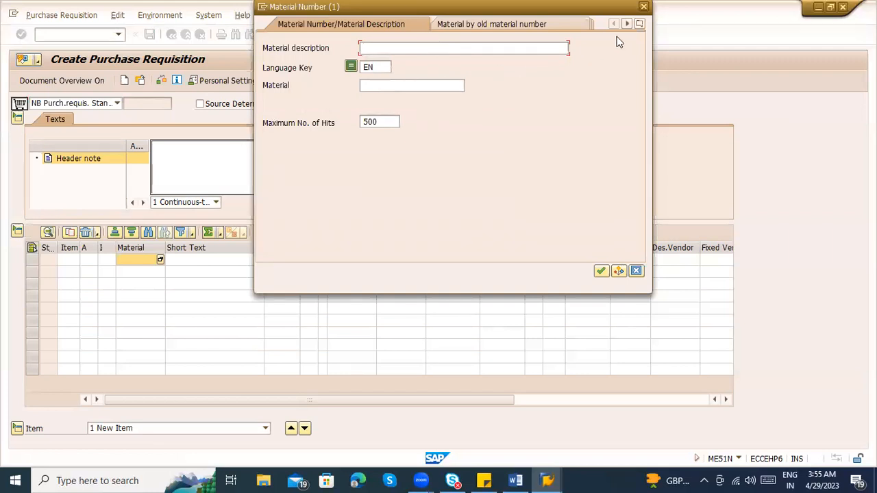
click(640, 26)
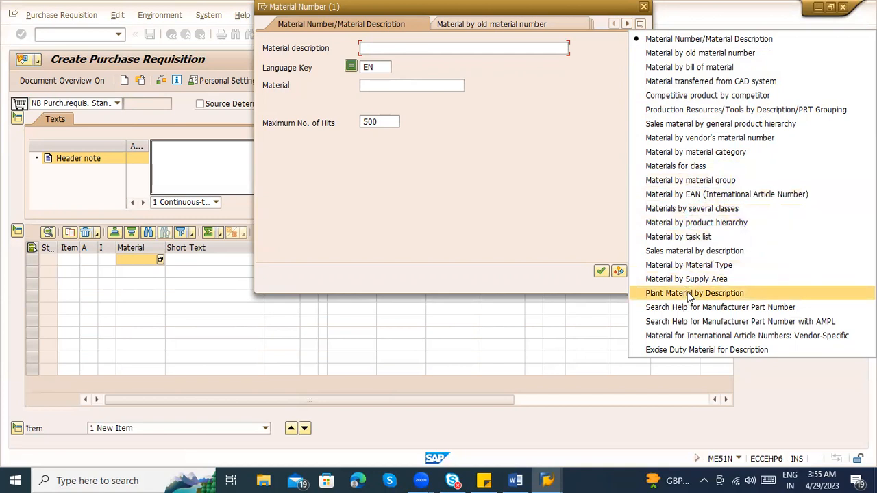
click(505, 91)
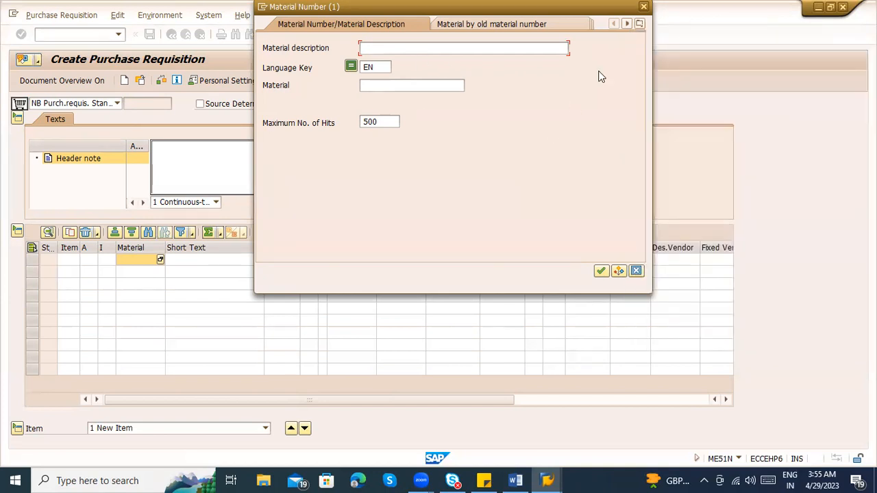
click(640, 25)
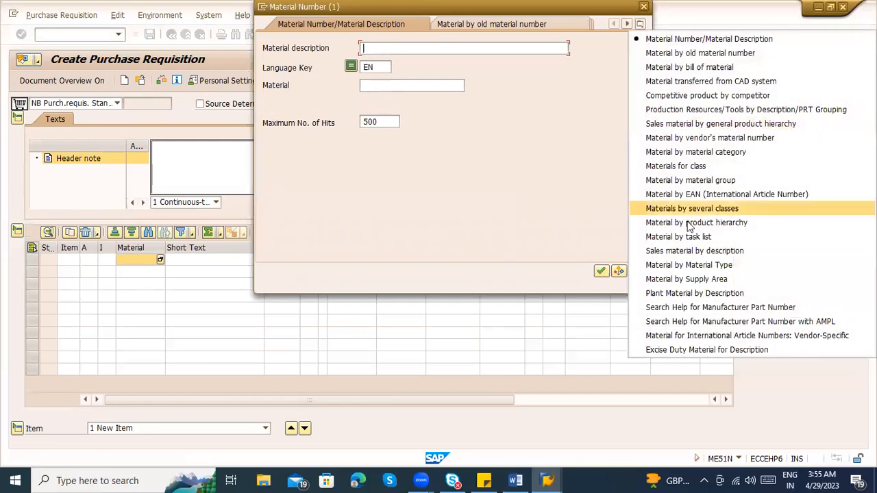
click(692, 295)
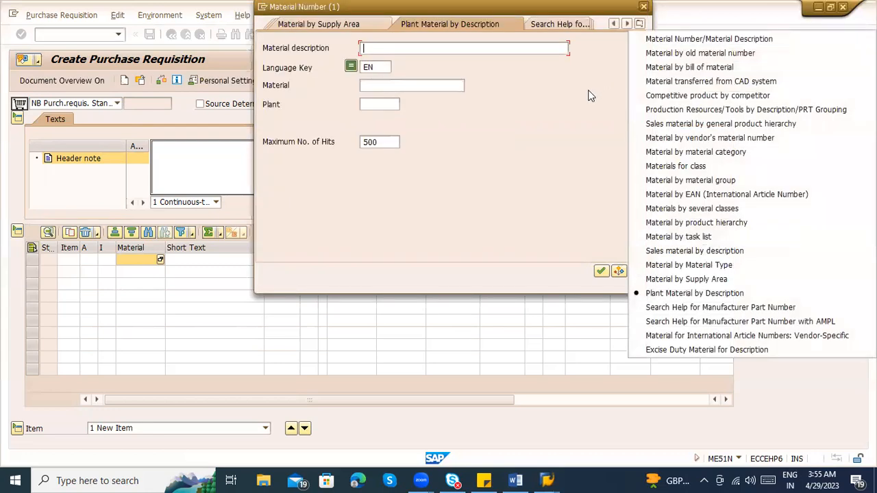
click(394, 104)
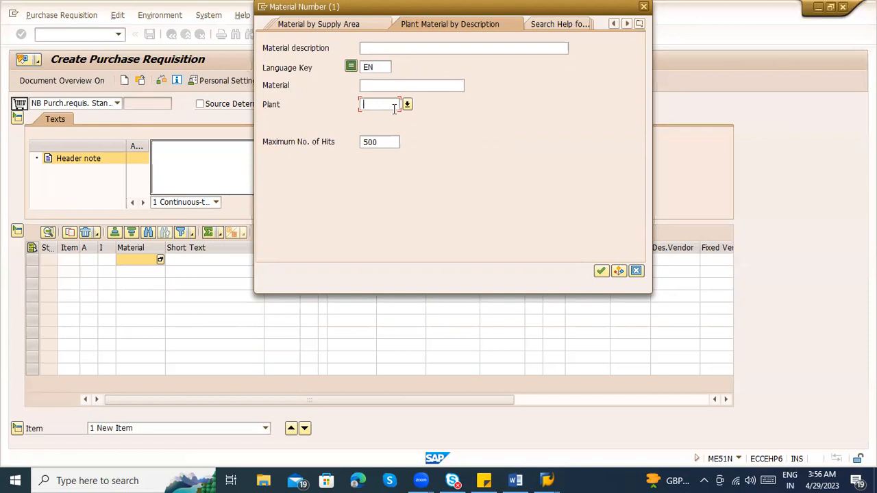
text(1100)
Switch to the Word notes and review the line listing the Sites / Plant numbers
key(alt+Tab)
drag(232, 200, 454, 200)
click(410, 316)
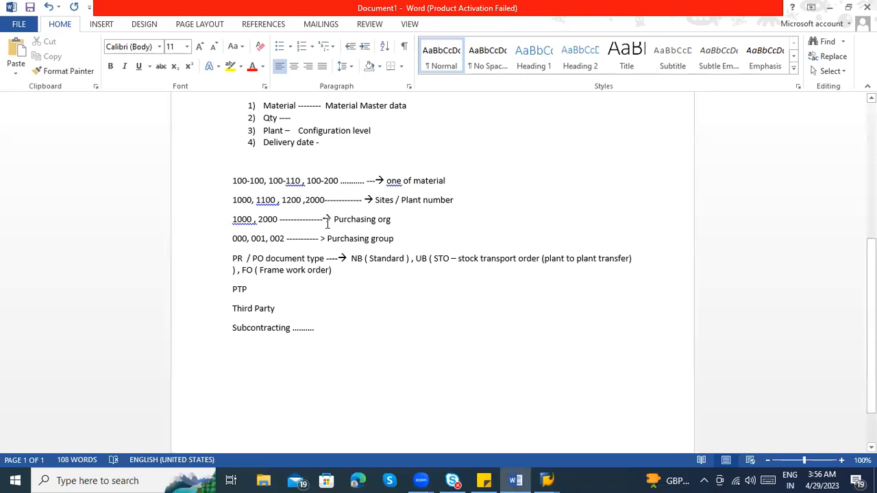
Review the notes on material, plant, purchasing org and purchasing group numbers and the PR / PO document types
drag(363, 200, 238, 209)
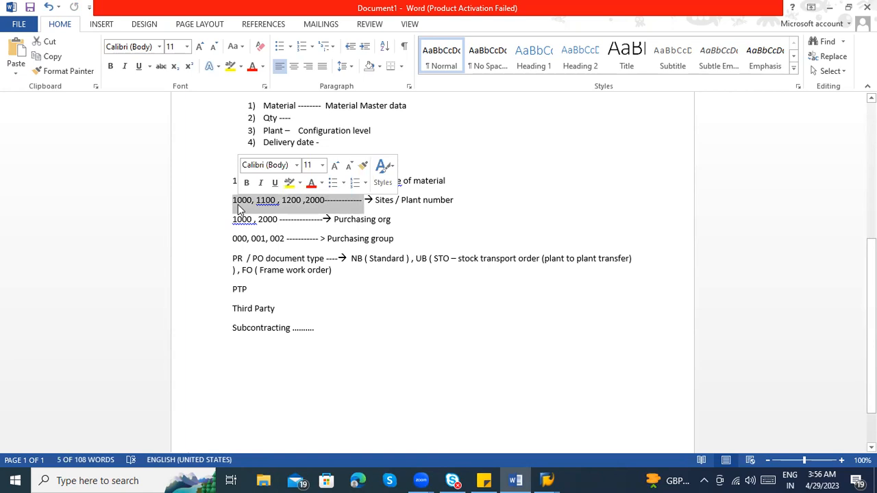
click(395, 219)
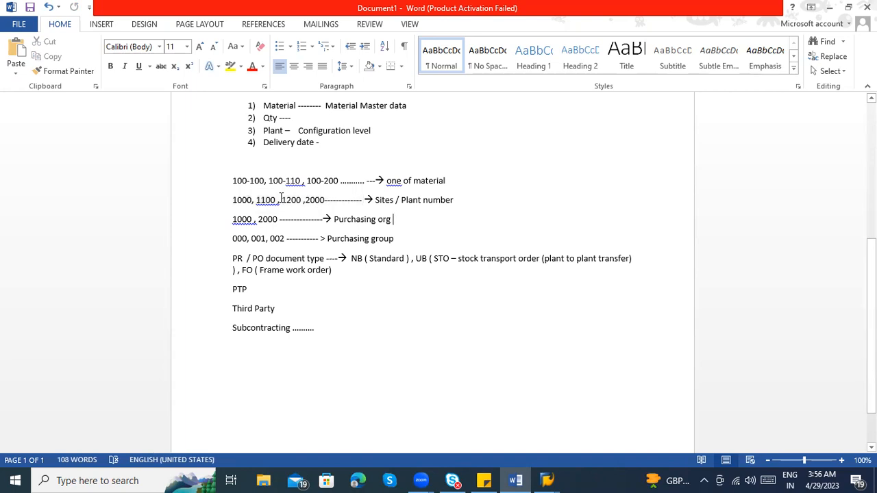
drag(233, 180, 277, 251)
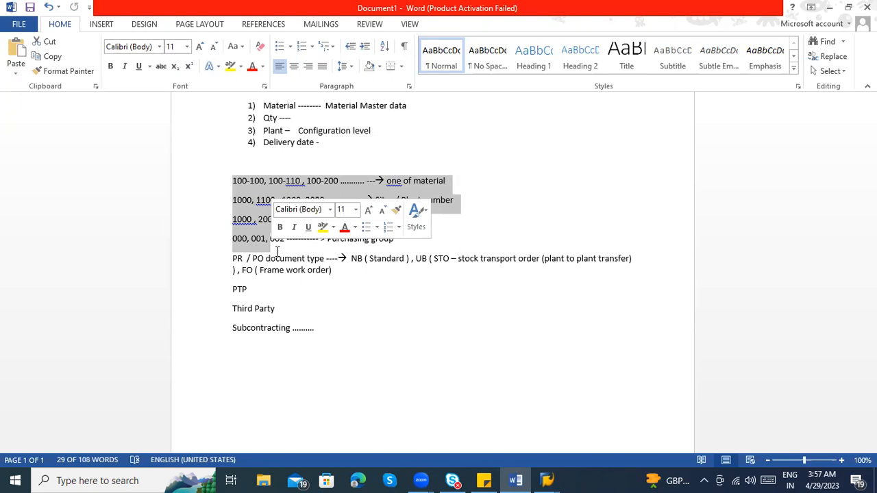
scroll(282, 288, up, 1)
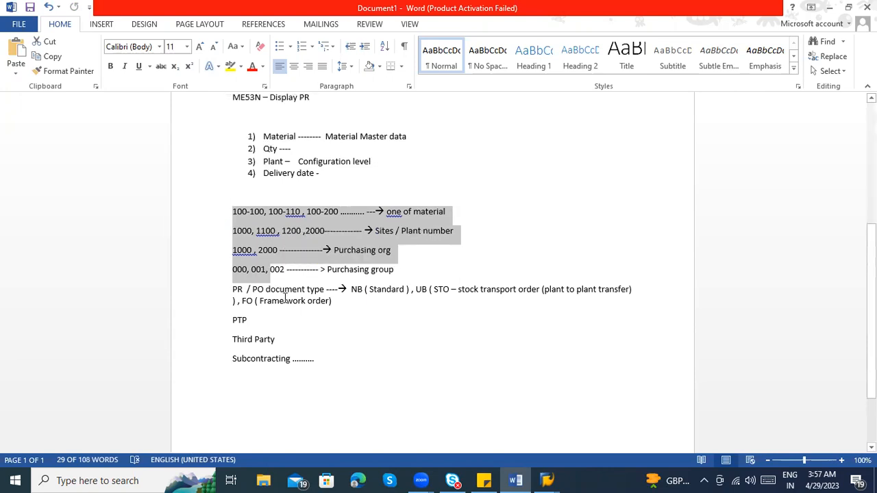
click(266, 234)
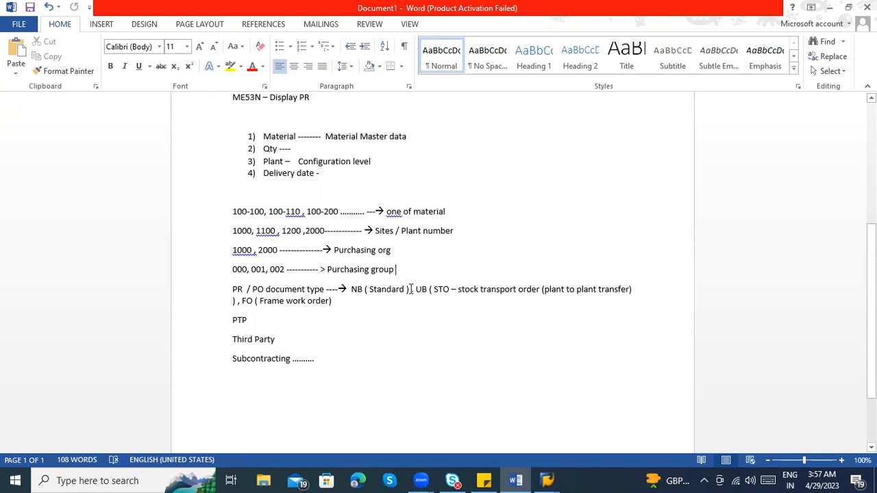
click(402, 299)
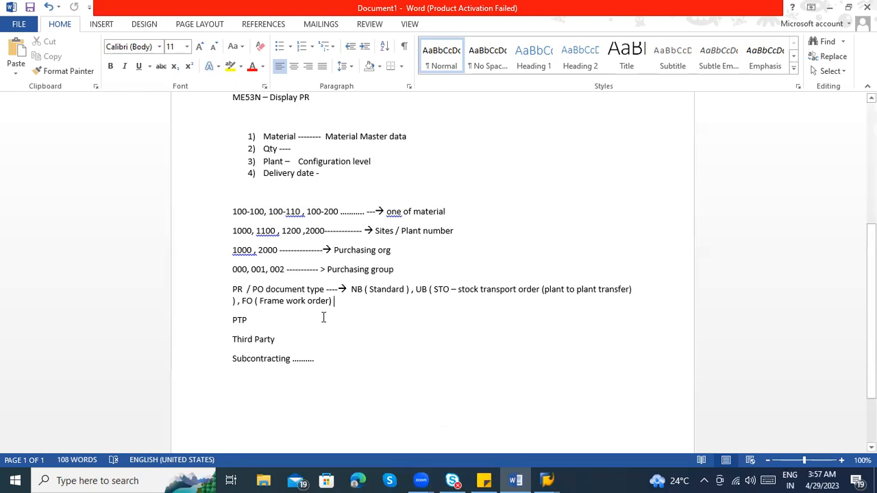
Switch back to SAP, list and browse the materials of plant 1100, and reopen the search criteria
key(alt+Tab)
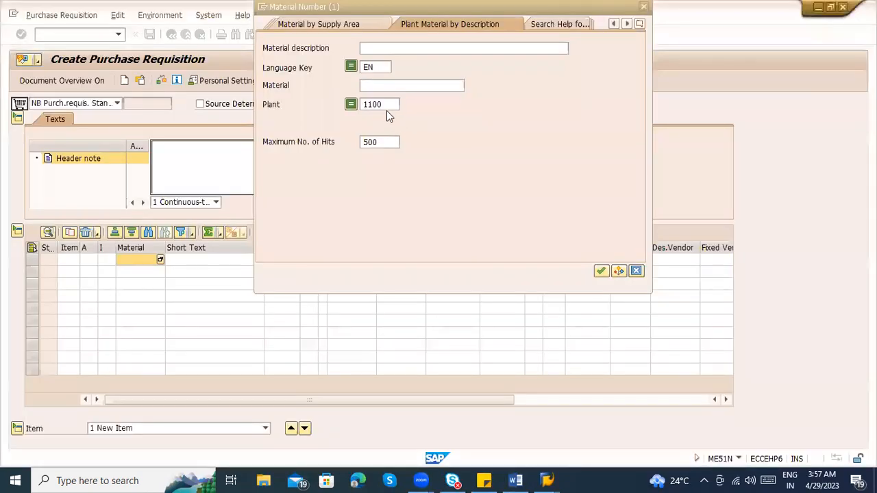
click(388, 104)
key(Return)
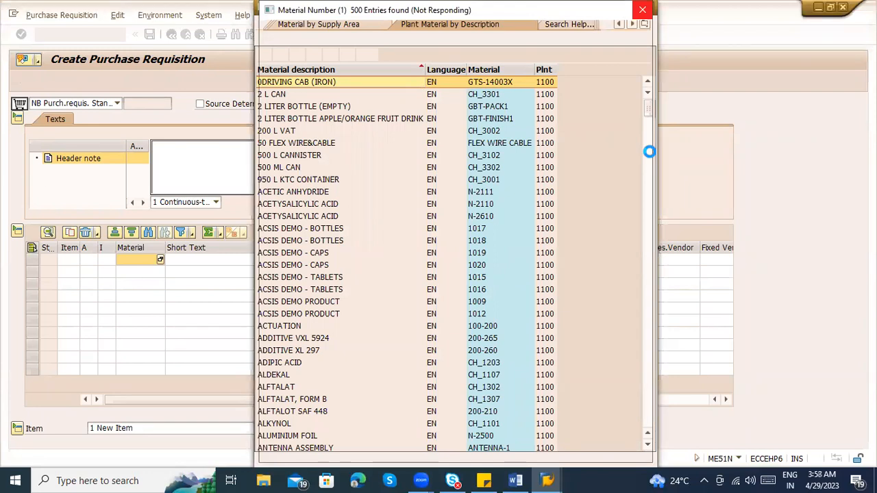
scroll(652, 157, down, 13)
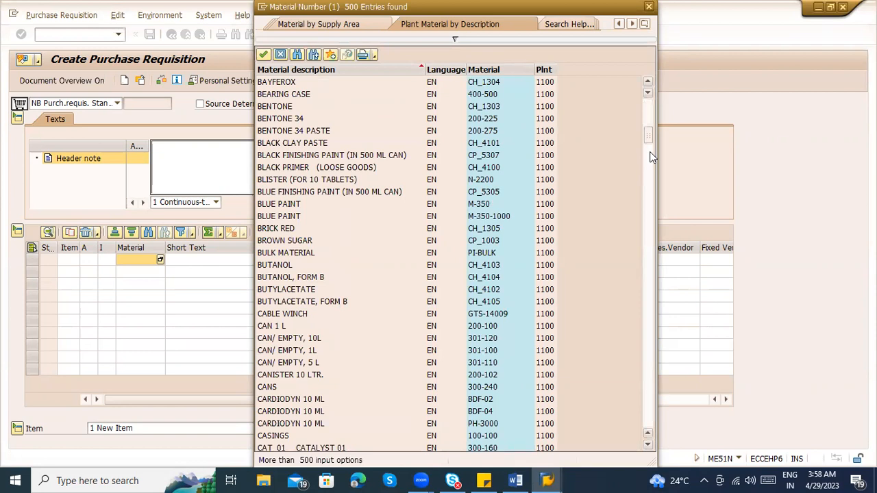
click(459, 39)
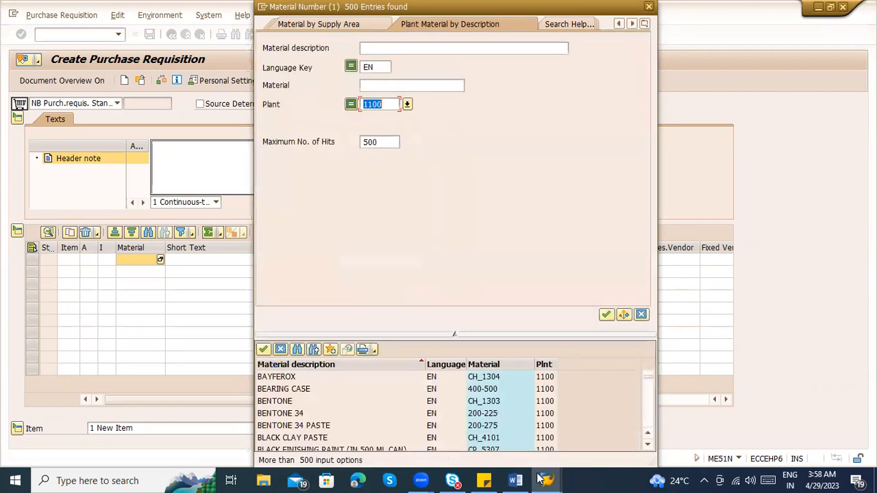
Check the Word notes, search plant 1100 for material 100-100, and enter 100-100 as the first item's material
key(alt+Tab)
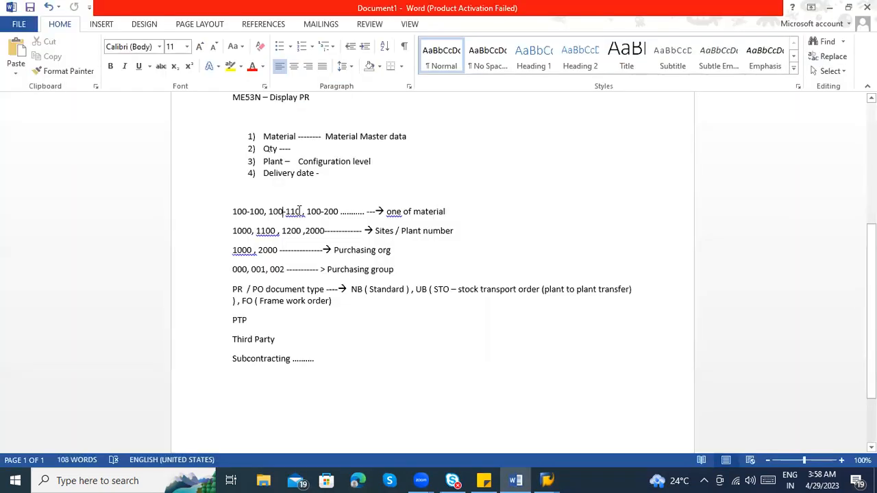
key(alt+Tab)
click(377, 84)
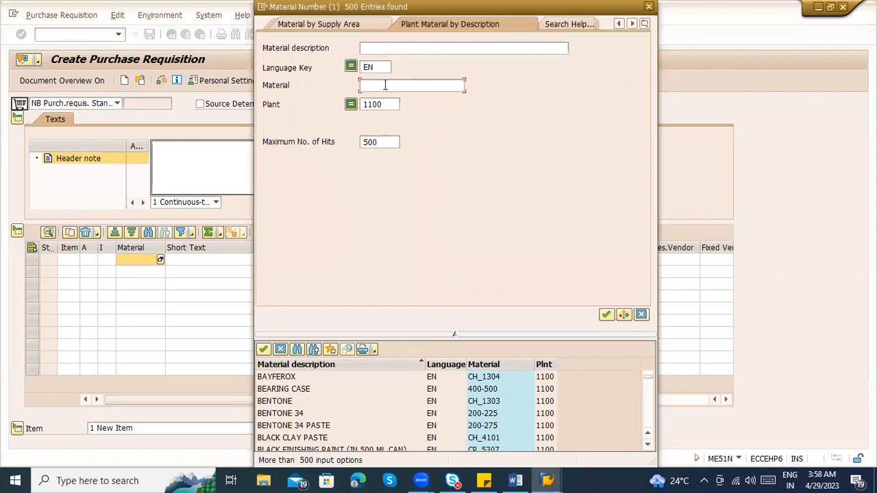
text(100-100)
key(Return)
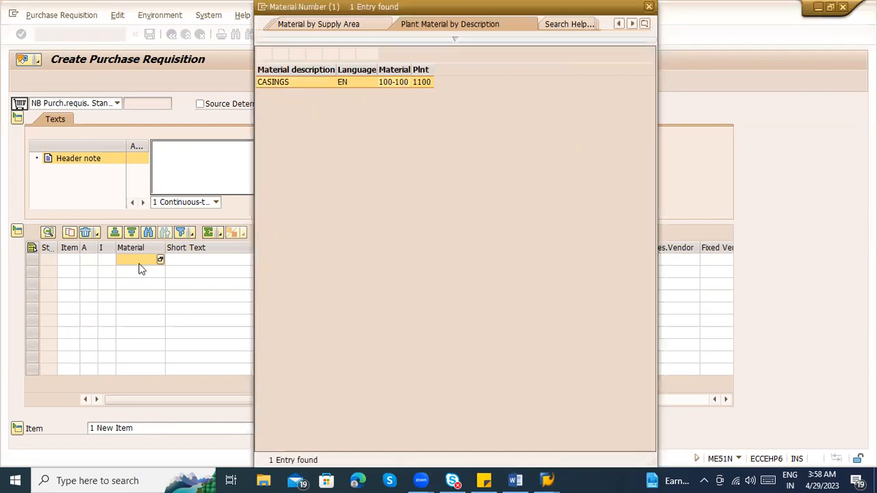
key(Escape)
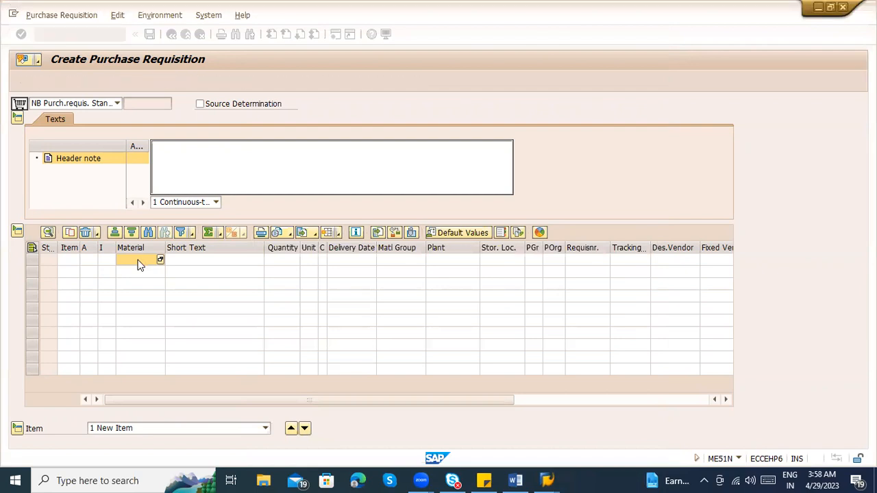
text(100-100)
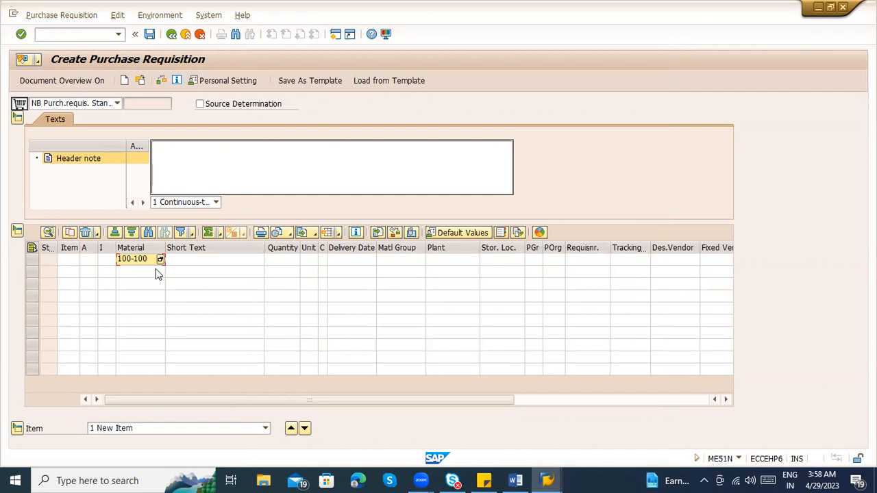
Reopen the material search help and search plant materials by the description *Casings* with no plant restriction
key(Return)
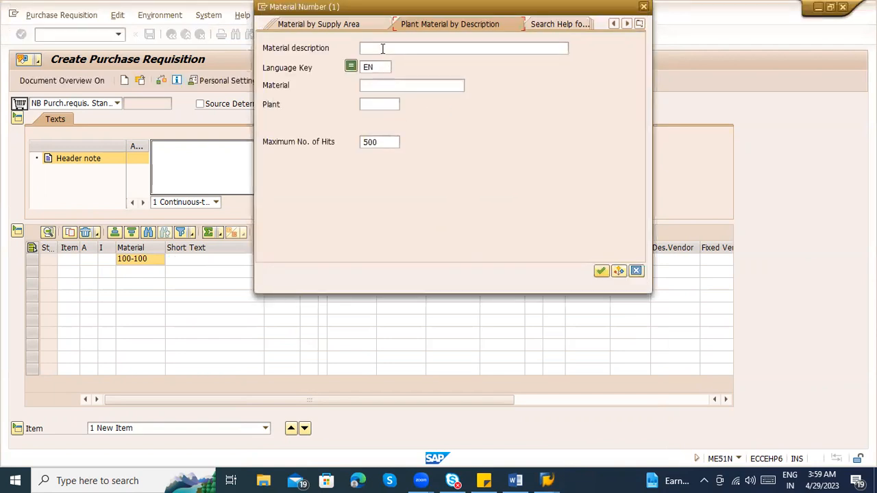
click(384, 48)
text(*casing)
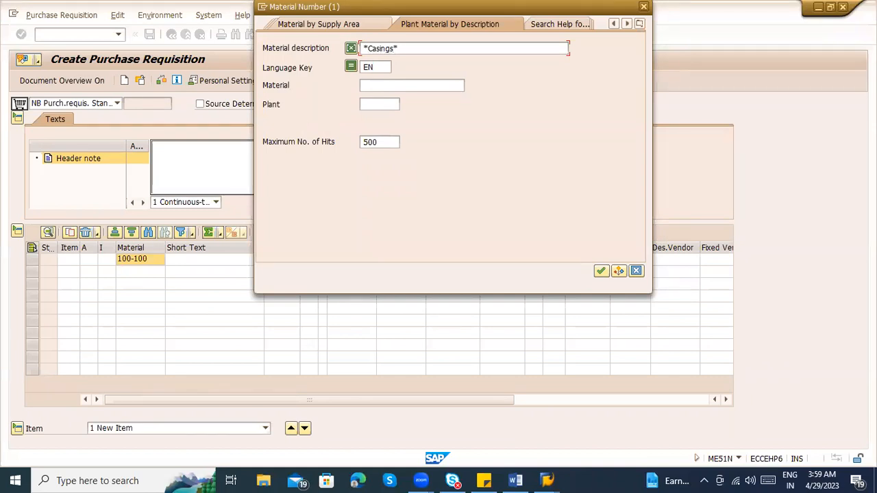
text(s*)
key(Return)
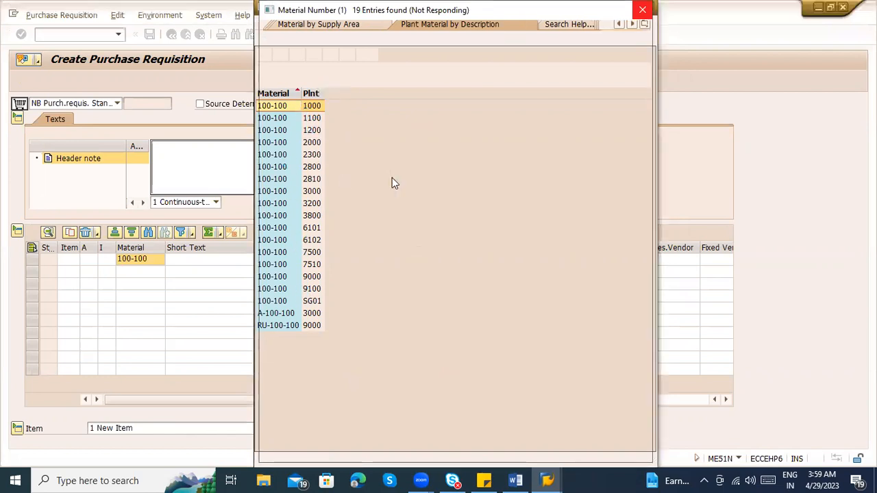
Switch the search help to Material Number/Material Description, search for casings, and close it without choosing a material
click(645, 24)
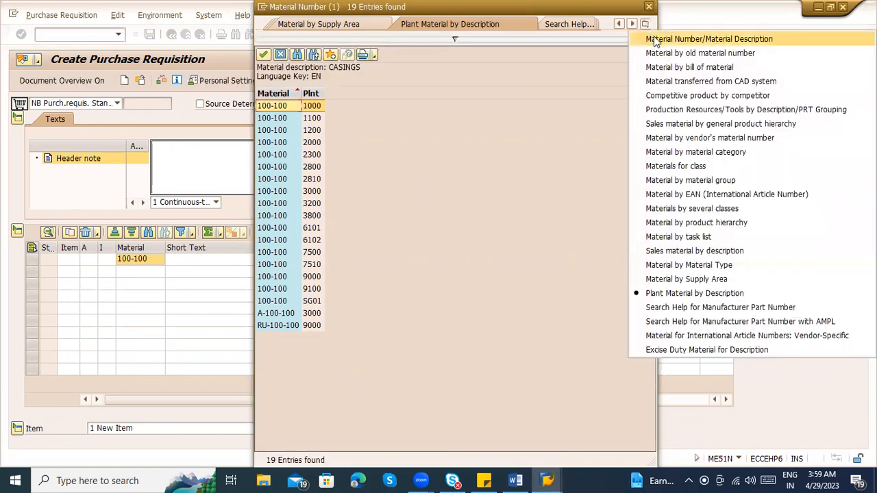
click(654, 39)
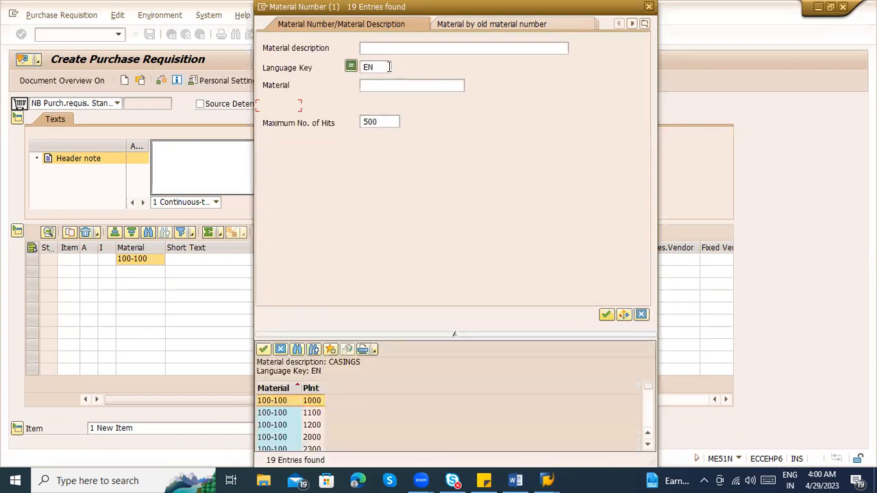
click(388, 49)
text(casings)
key(Return)
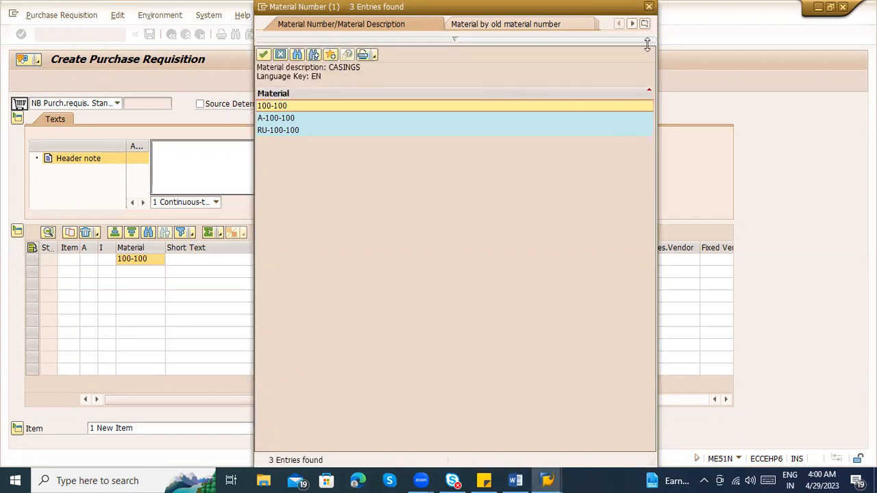
click(649, 7)
key(Return)
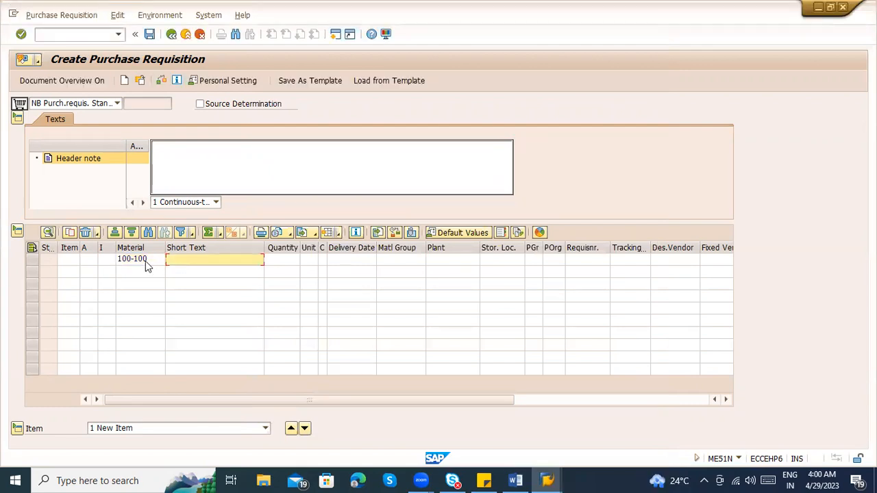
Set the quantity of the 100-100 item to 1000
key(Tab)
key(Tab)
key(shift+Tab)
text(1)
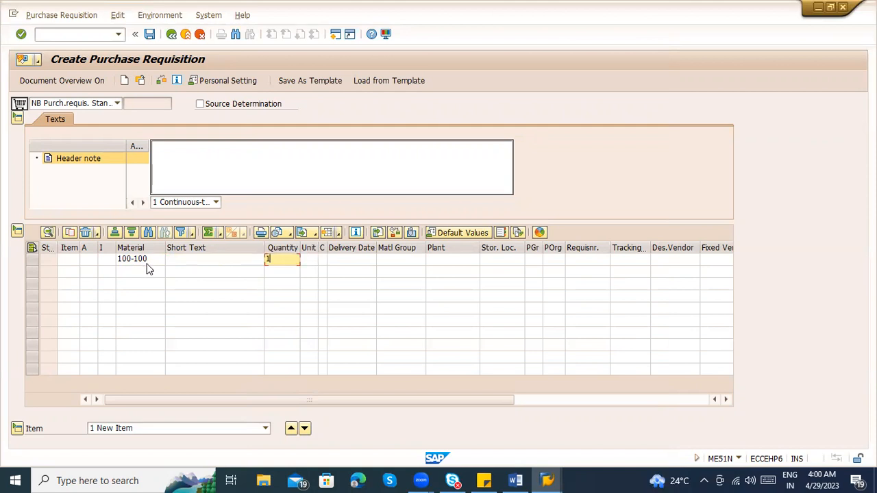
text(000)
key(Tab)
key(Tab)
key(Tab)
key(Tab)
key(Tab)
key(Tab)
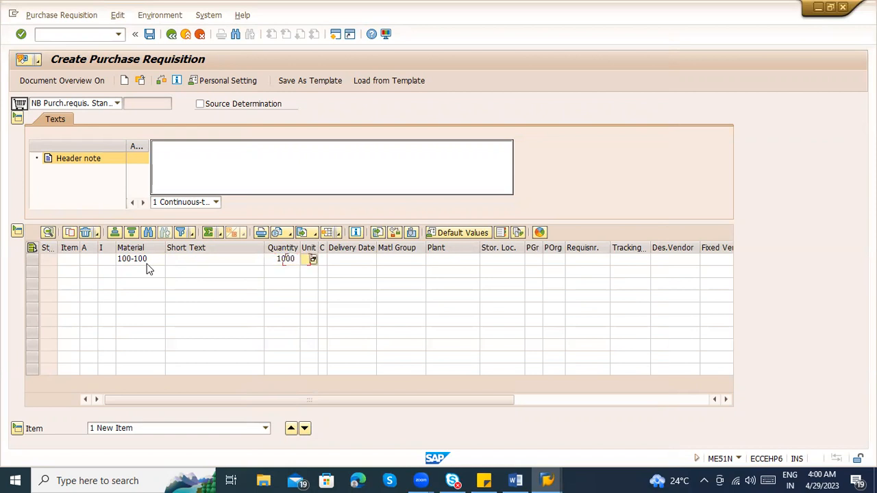
Open the plant search help for the item and highlight plant 1100 in the list
key(shift+Tab)
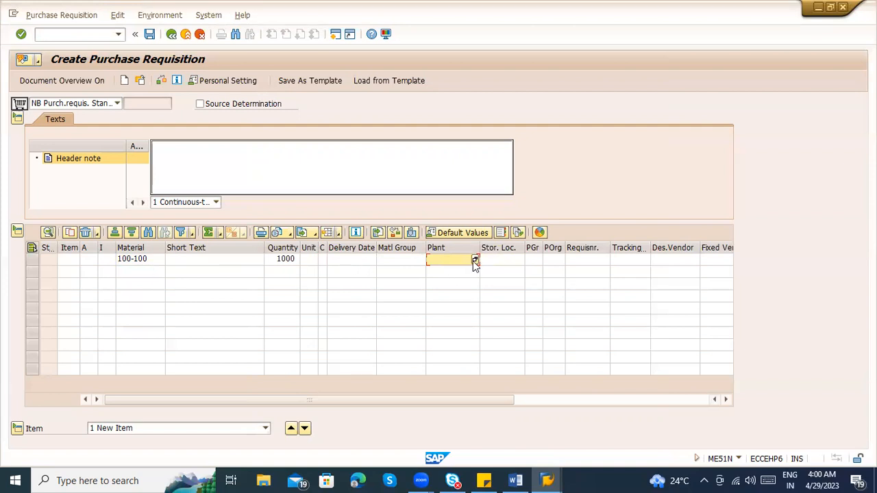
click(474, 261)
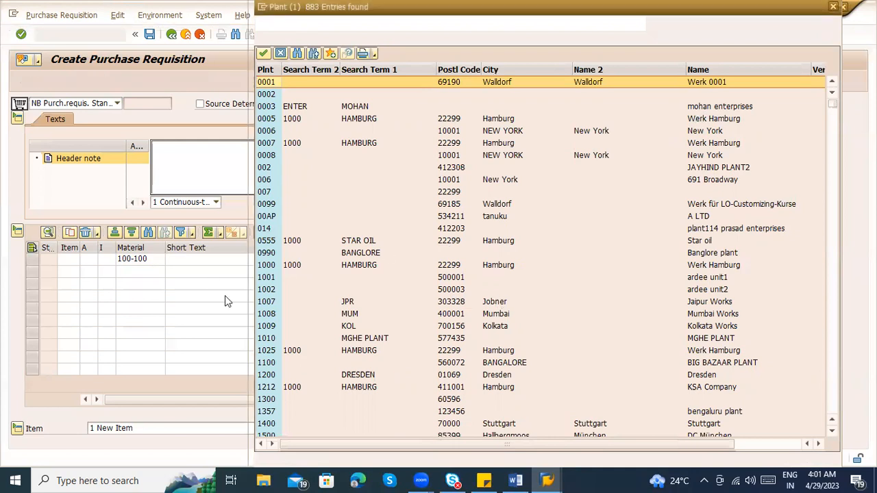
click(267, 363)
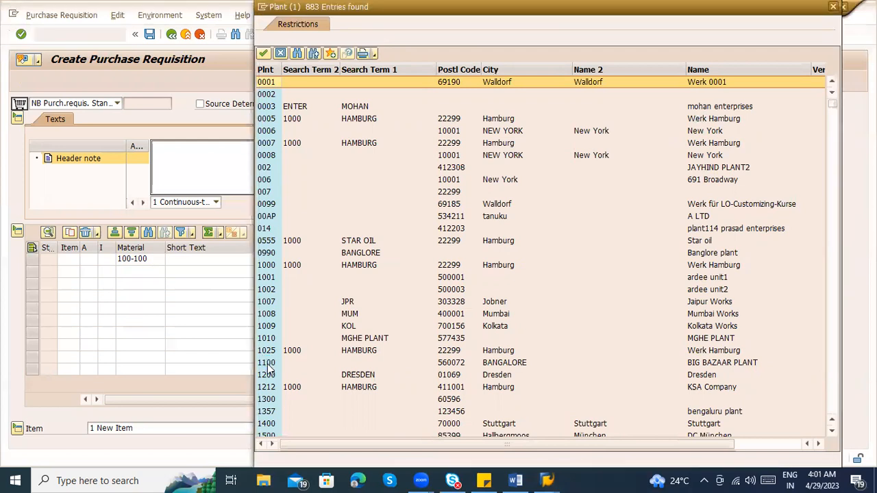
double_click(267, 368)
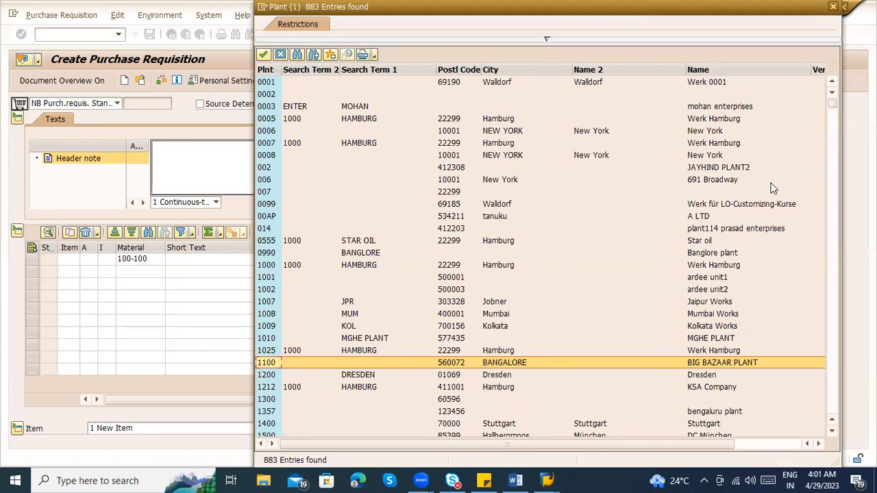
Look through the full plant list, compare it with the plant numbers in the Word notes, and return to the list
scroll(586, 267, down, 4)
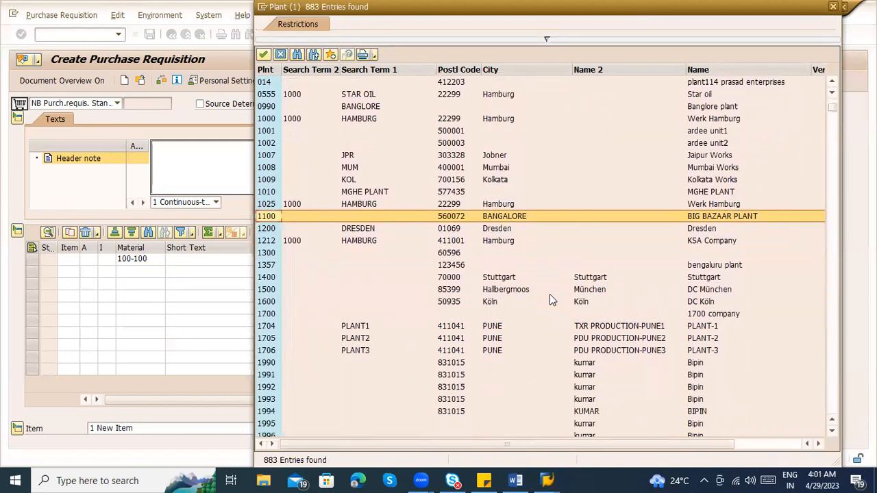
scroll(404, 302, down, 2)
scroll(403, 302, down, 15)
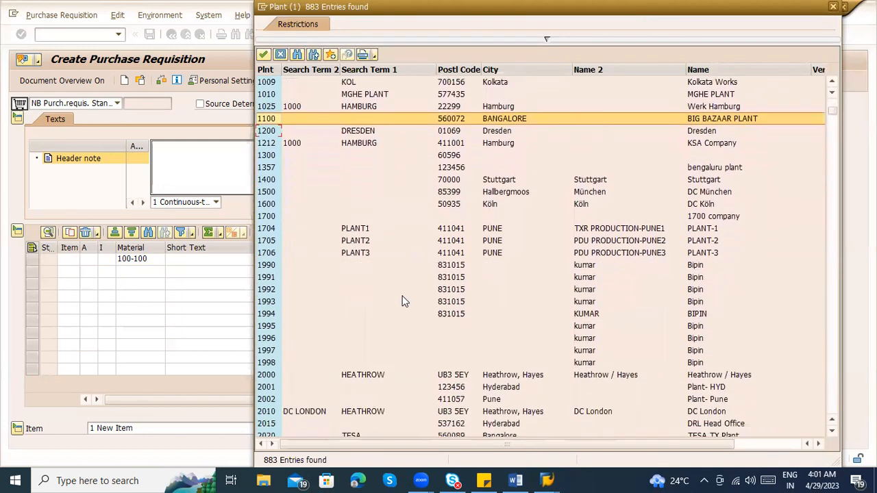
scroll(400, 306, down, 20)
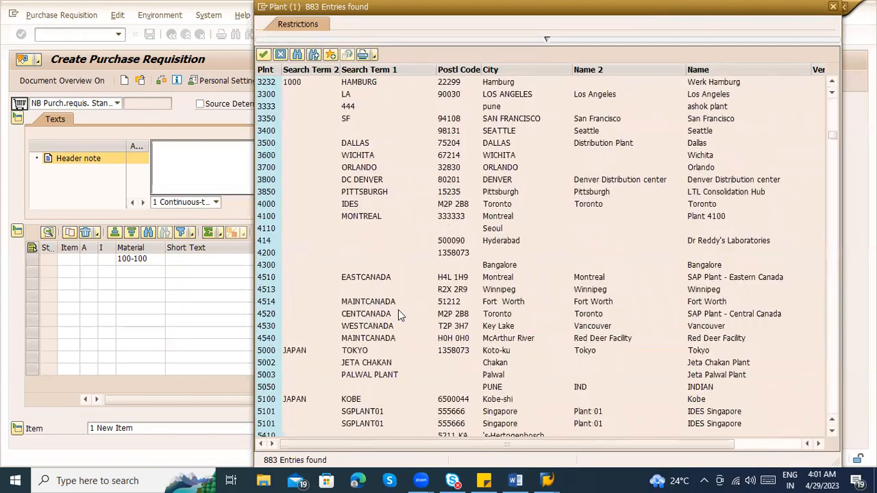
scroll(648, 221, down, 10)
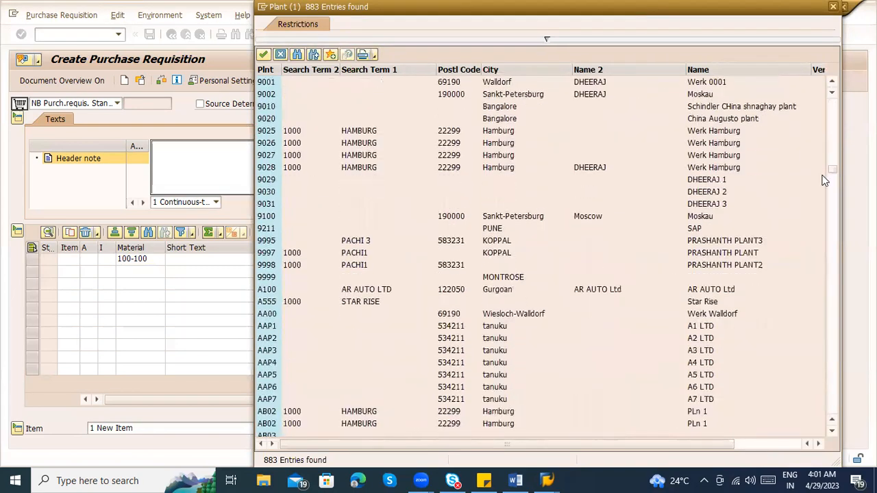
click(828, 315)
drag(834, 409, 806, 54)
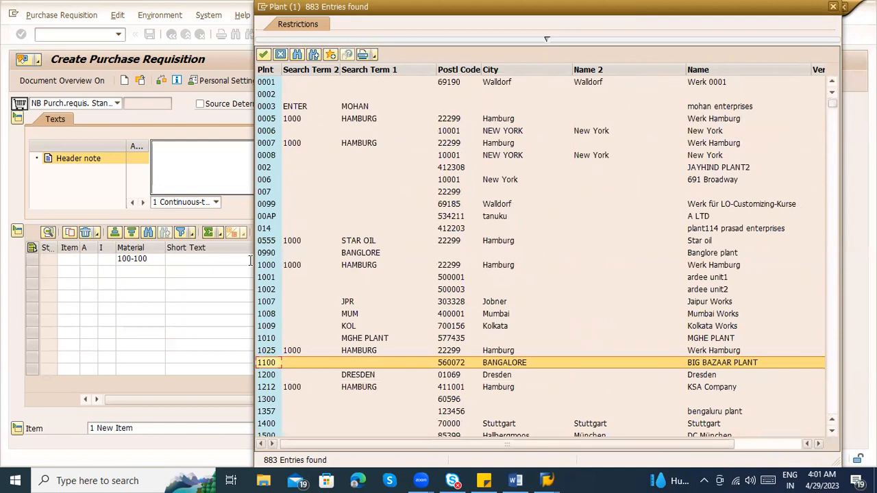
key(alt+Tab)
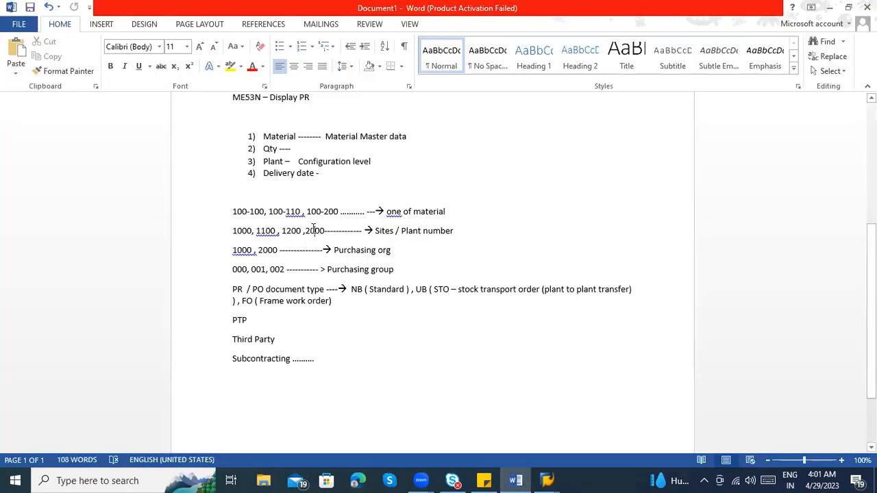
key(alt+Tab)
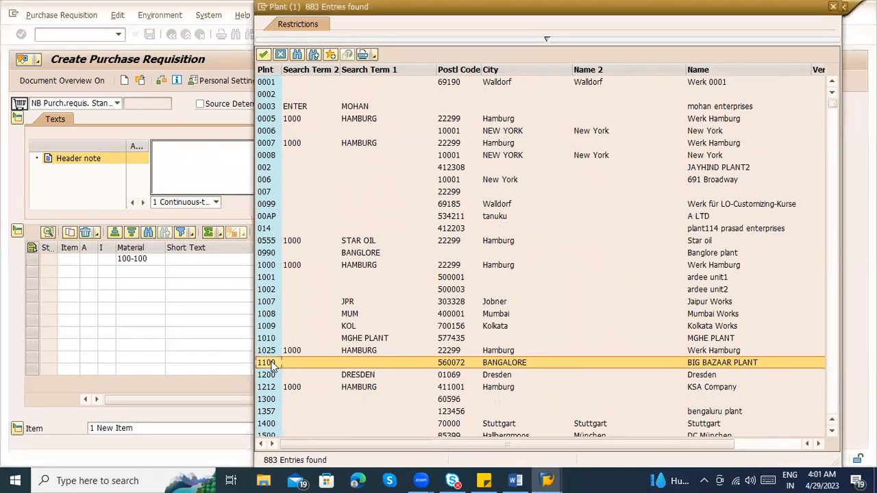
Compare plants 1000 and 1100 in the search help and choose plant 1100, BIG BAZAAR PLANT in Bangalore, for the item
click(304, 269)
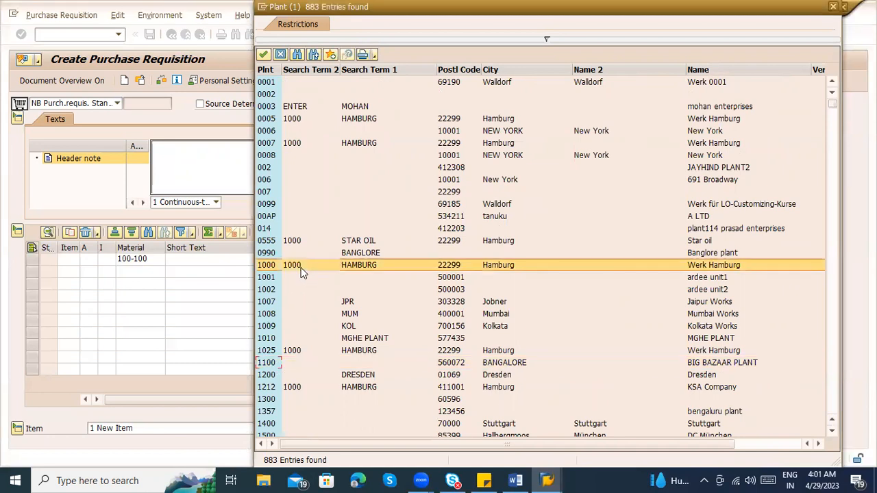
click(287, 362)
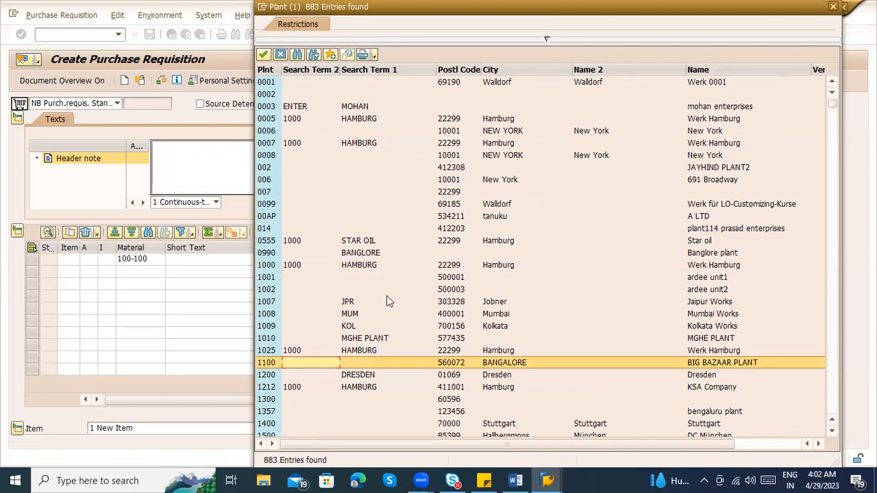
click(362, 266)
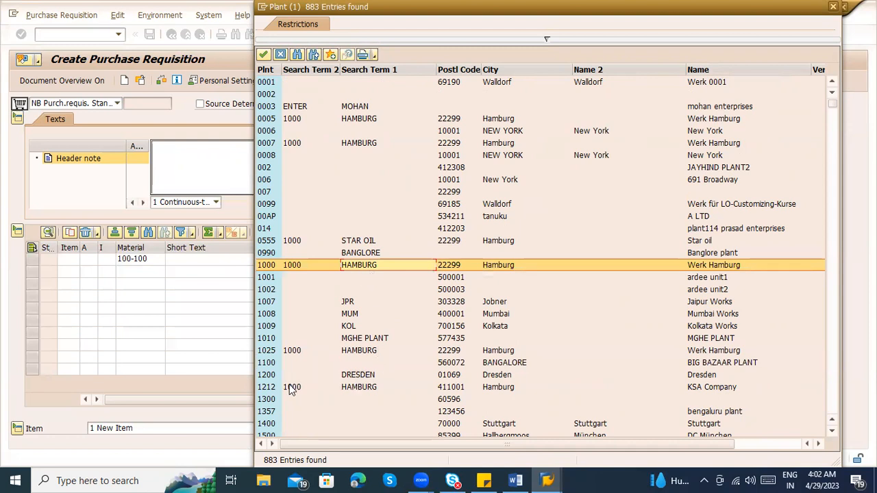
click(284, 364)
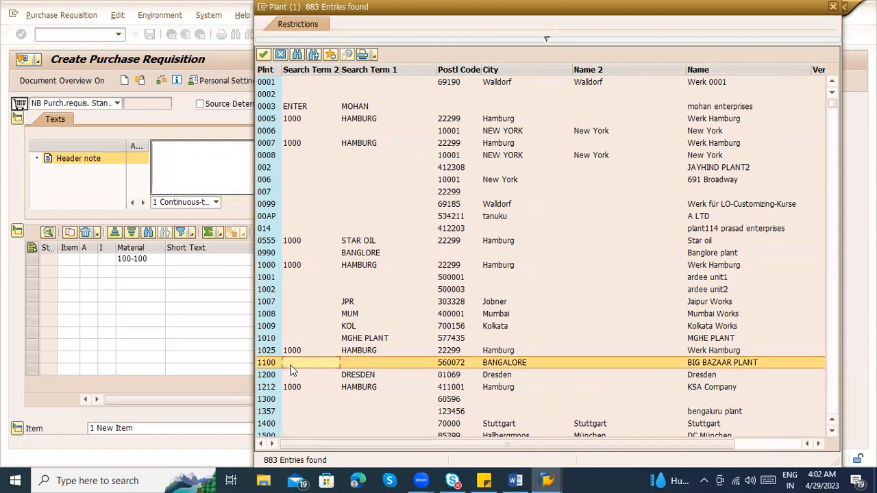
double_click(525, 361)
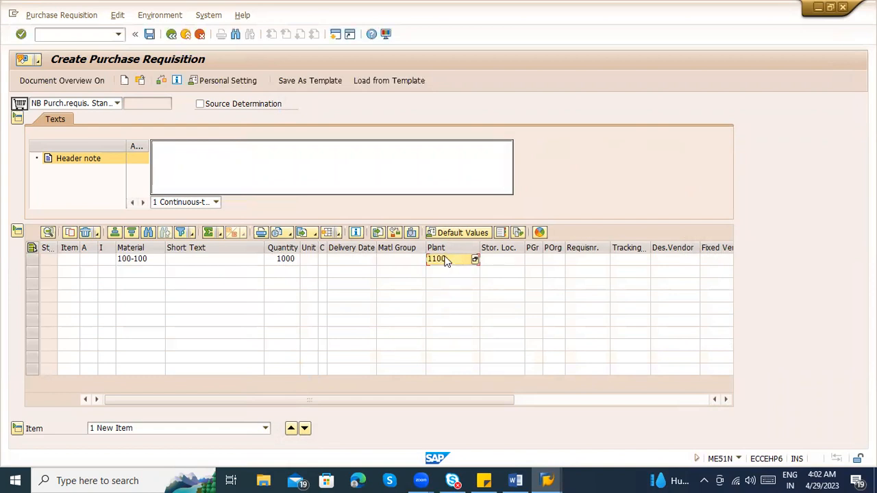
Check the item's material and quantity against the four required fields listed in the Word notes, and return to the requisition
click(138, 259)
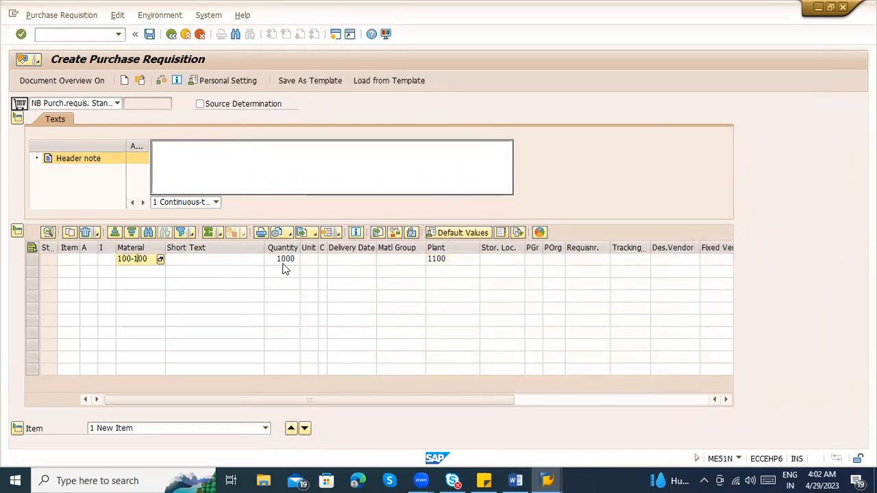
click(283, 263)
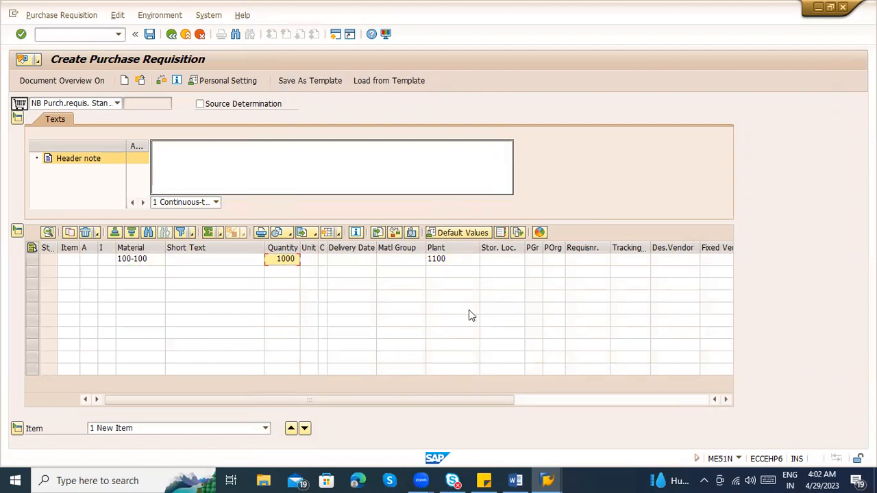
click(152, 258)
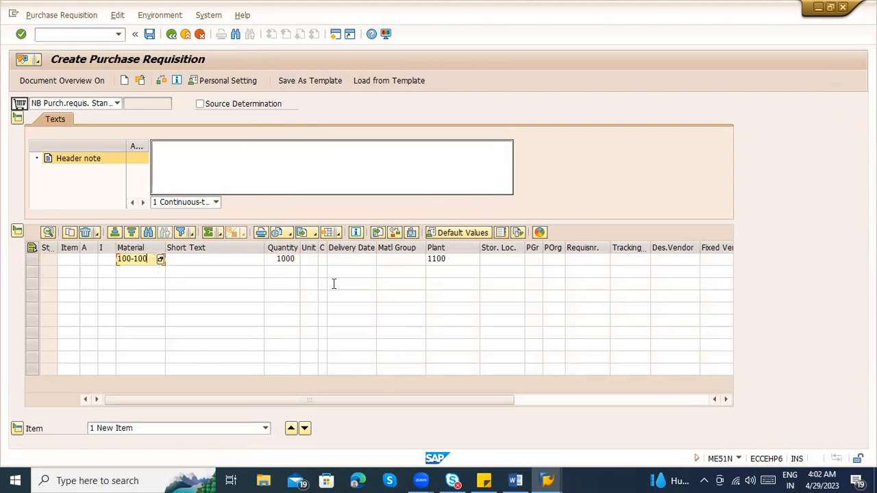
key(alt+Tab)
scroll(293, 247, up, 2)
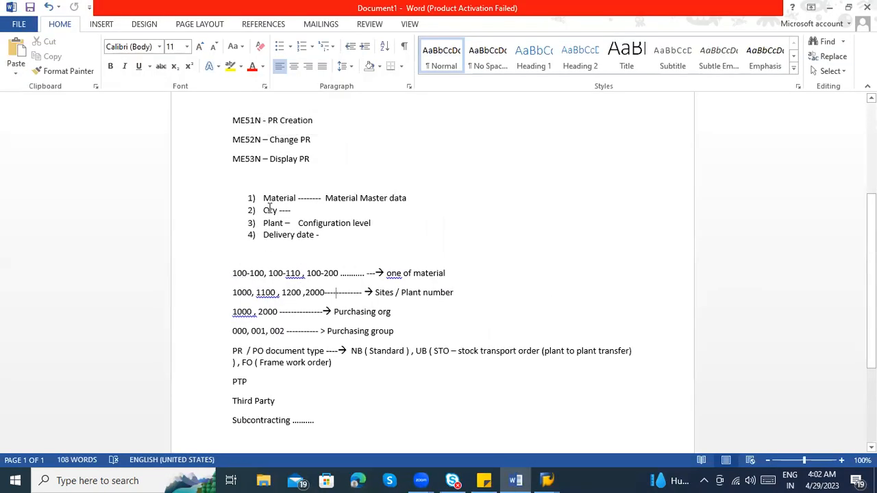
drag(263, 198, 388, 198)
drag(263, 210, 343, 224)
click(300, 237)
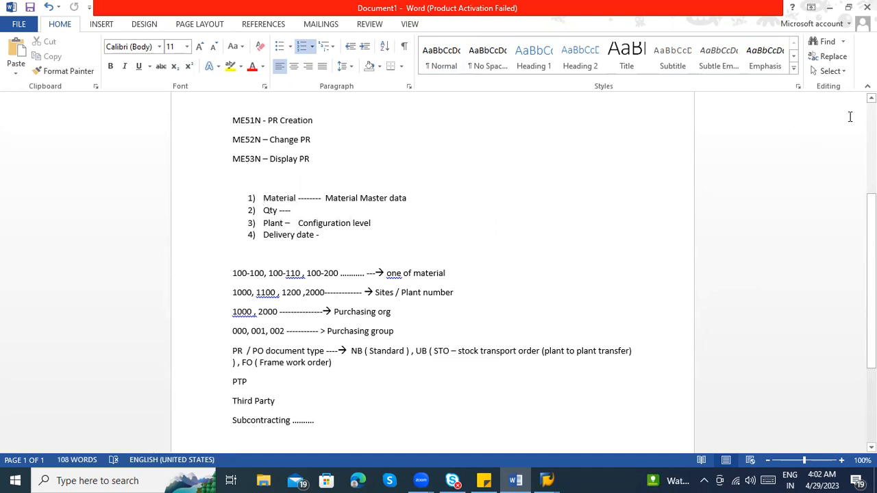
click(830, 7)
Set the delivery date of the 100-100 item to 05.05.2023 using the calendar
click(346, 259)
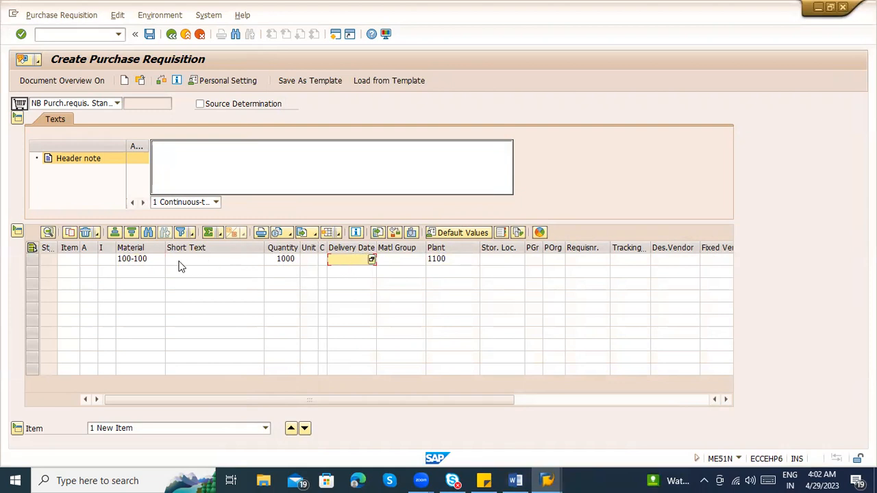
click(370, 262)
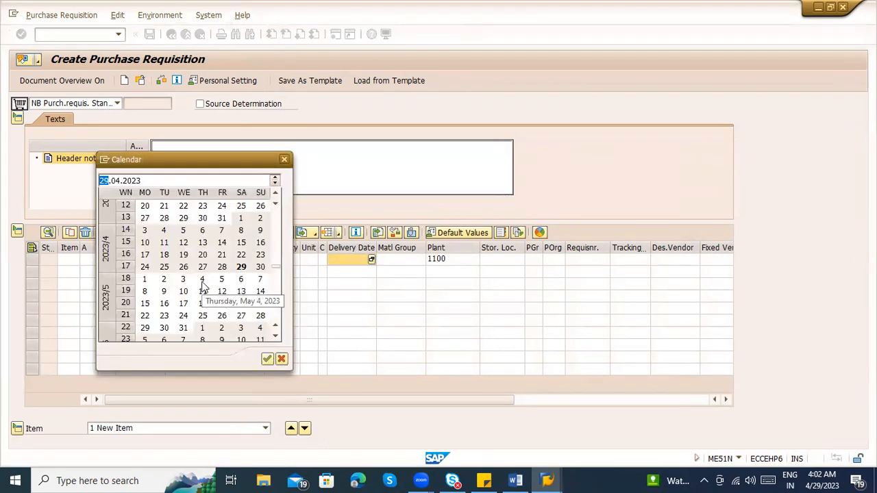
double_click(219, 281)
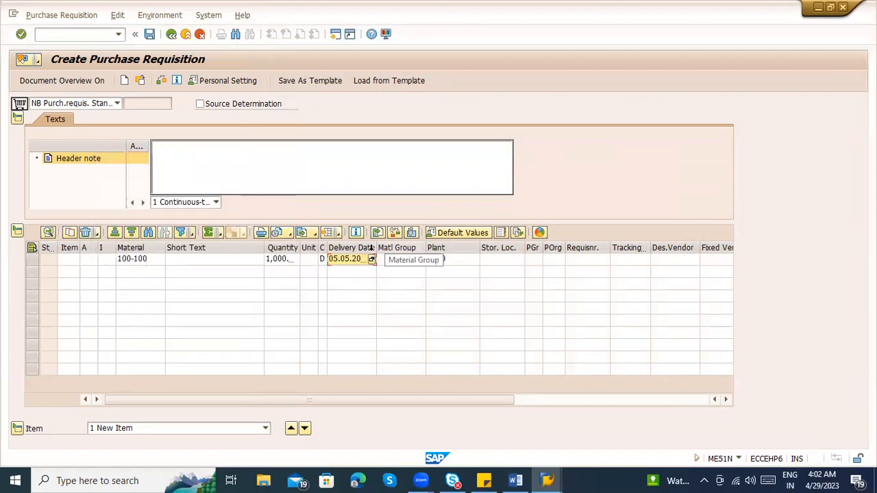
Widen the Delivery Date column to show the full date, and validate the item line to load its master data
drag(377, 248, 402, 248)
click(395, 287)
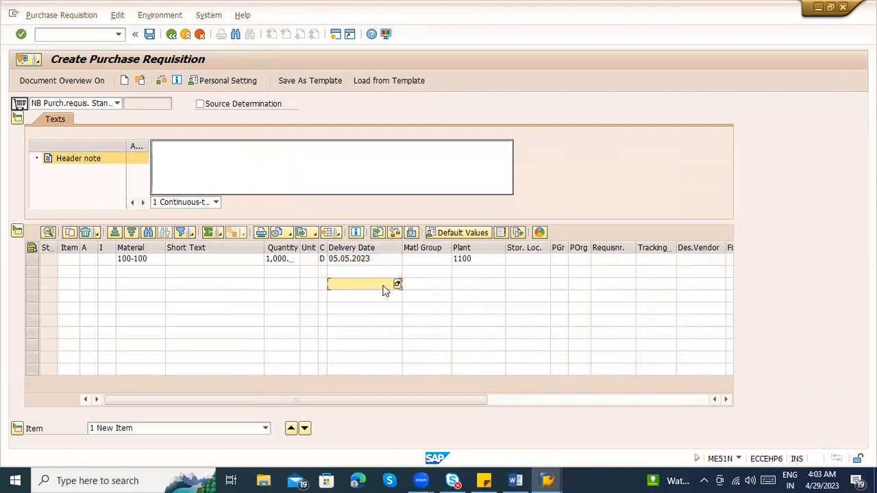
click(370, 259)
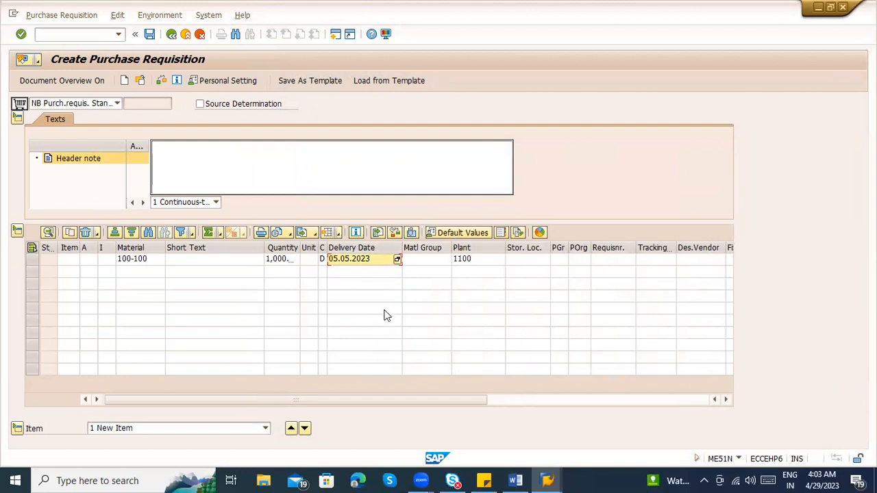
key(Return)
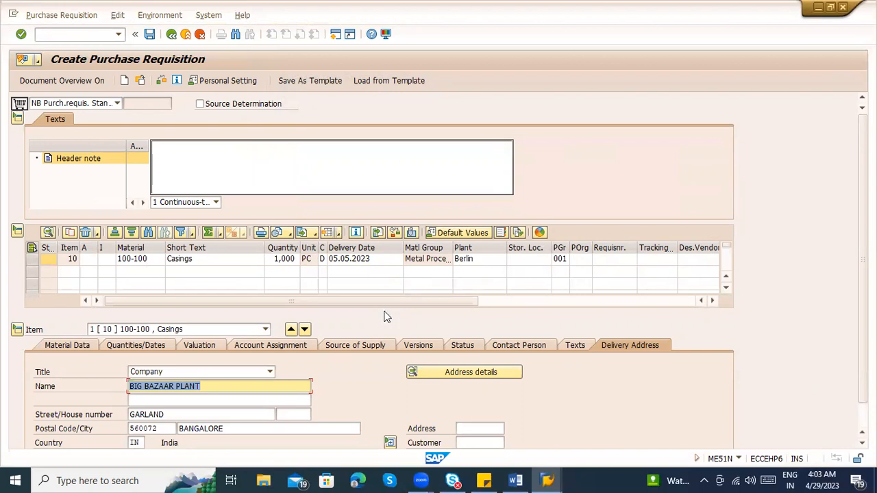
Review the material, short text and unit of item 10, widening the Unit column to show its full value
click(150, 263)
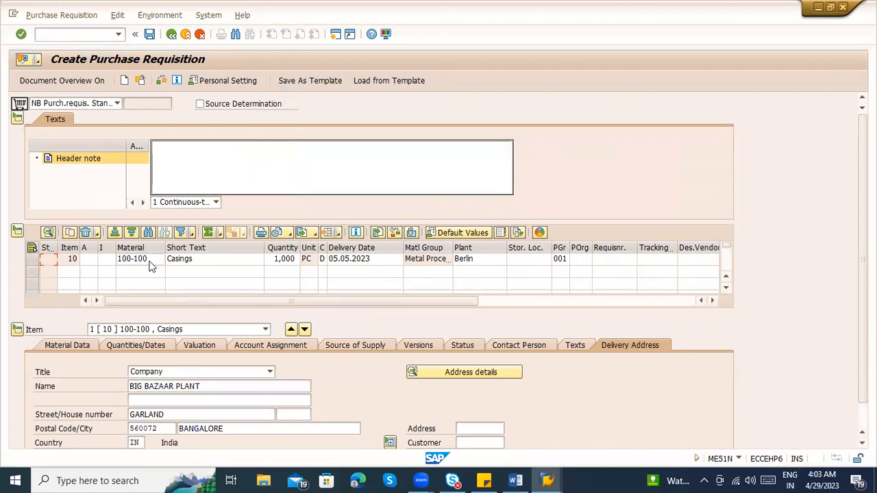
click(195, 262)
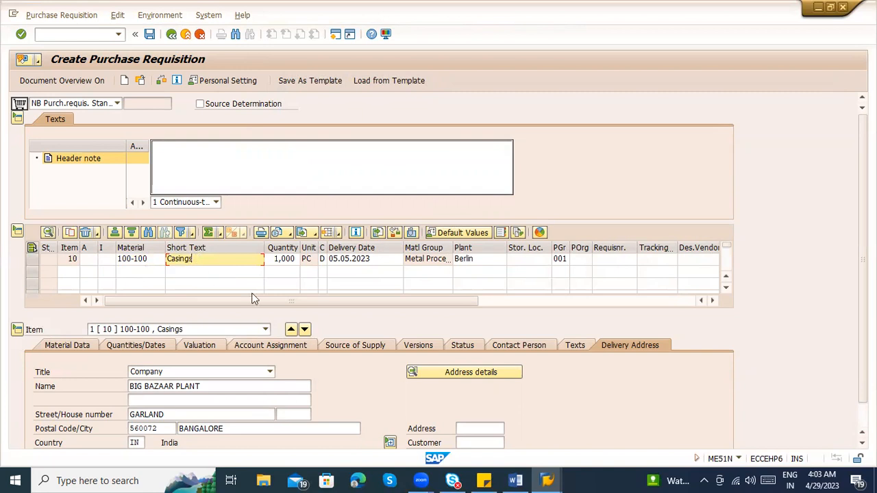
click(307, 263)
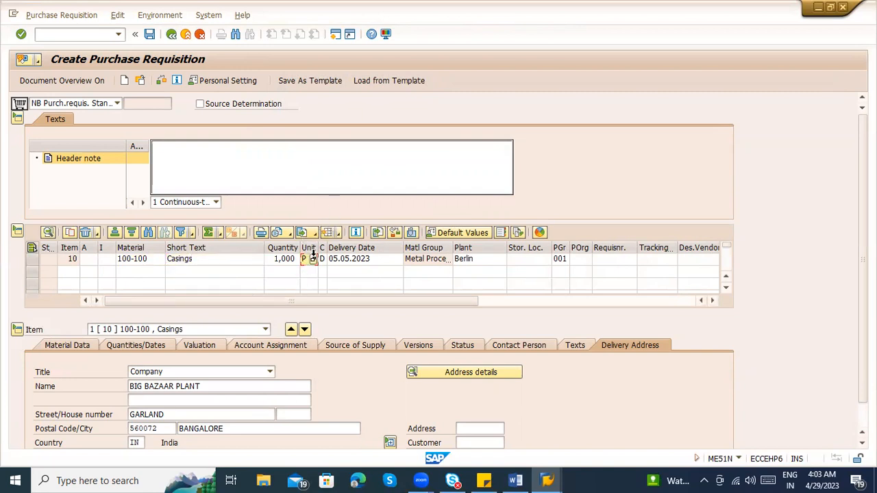
drag(318, 247, 343, 248)
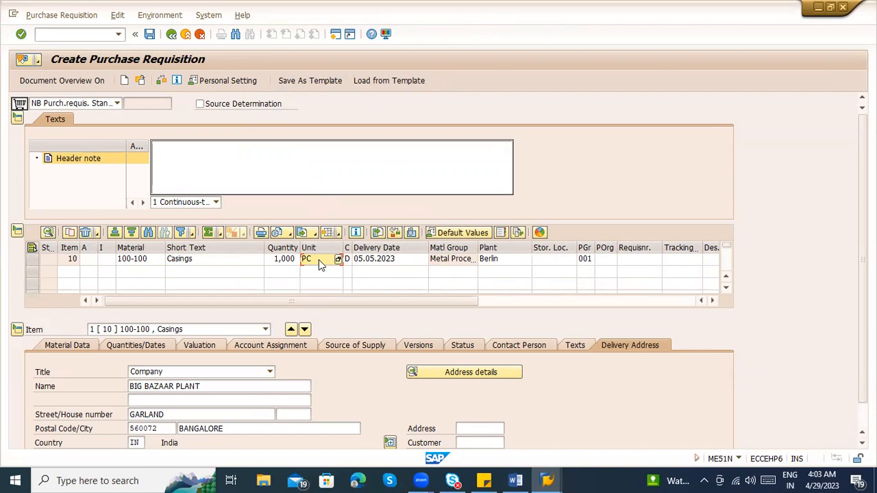
Review the item 10 line from material and short text through unit to material group
click(146, 261)
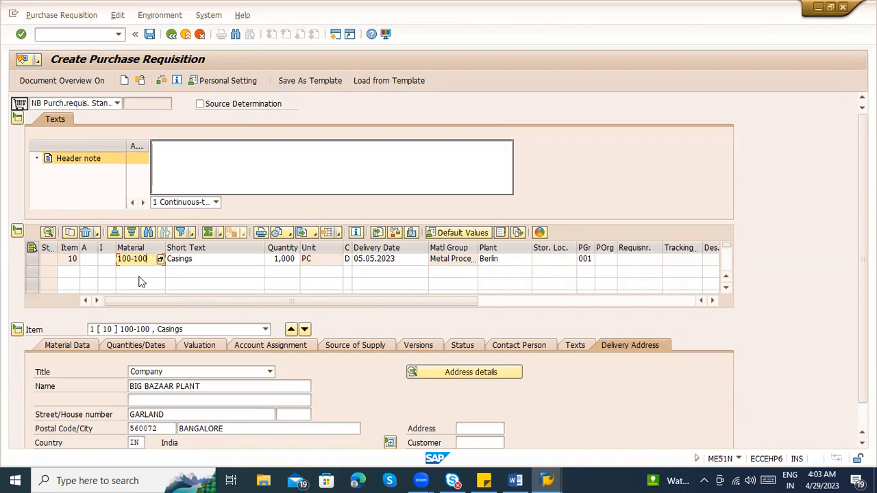
click(180, 264)
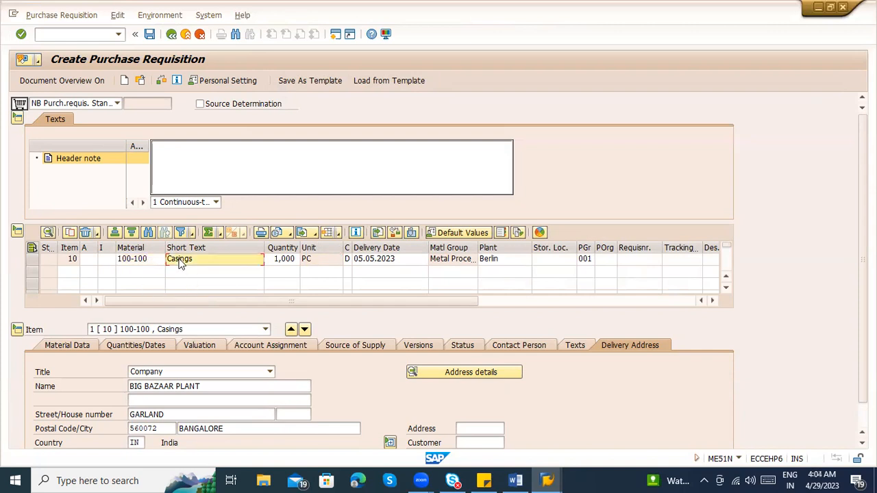
click(316, 258)
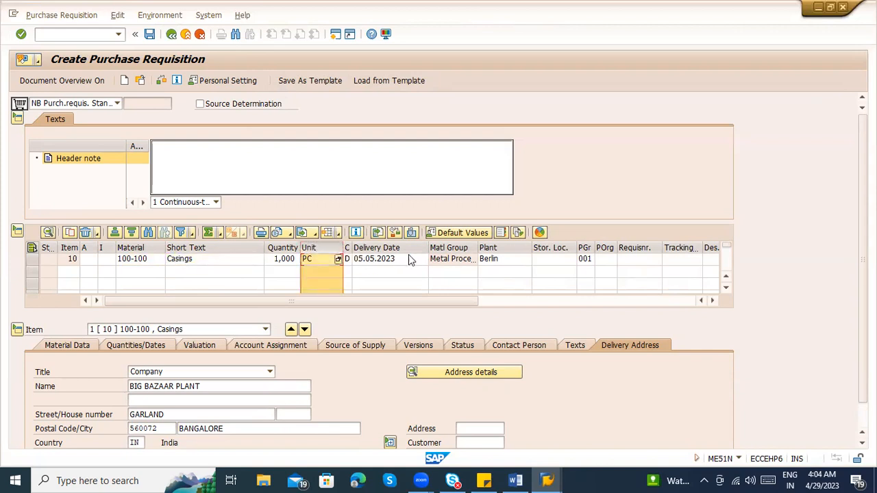
click(440, 247)
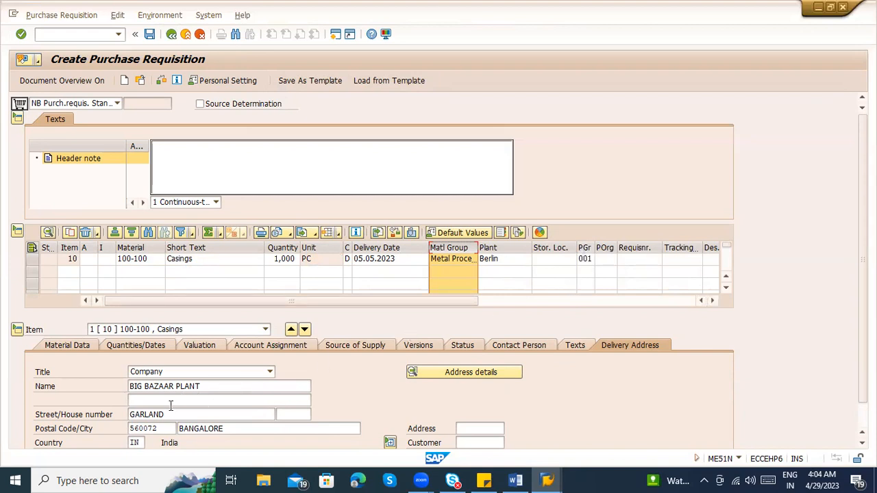
Compare the item's plant with the name and title in its delivery address
click(181, 387)
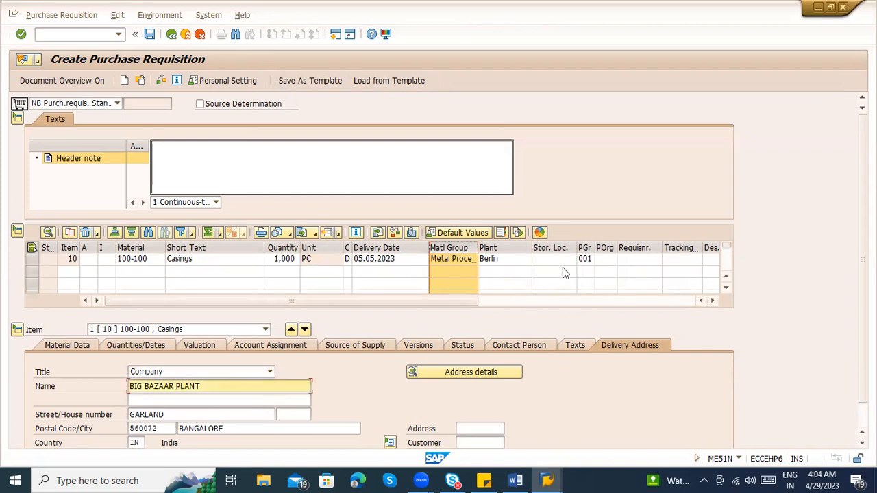
click(490, 261)
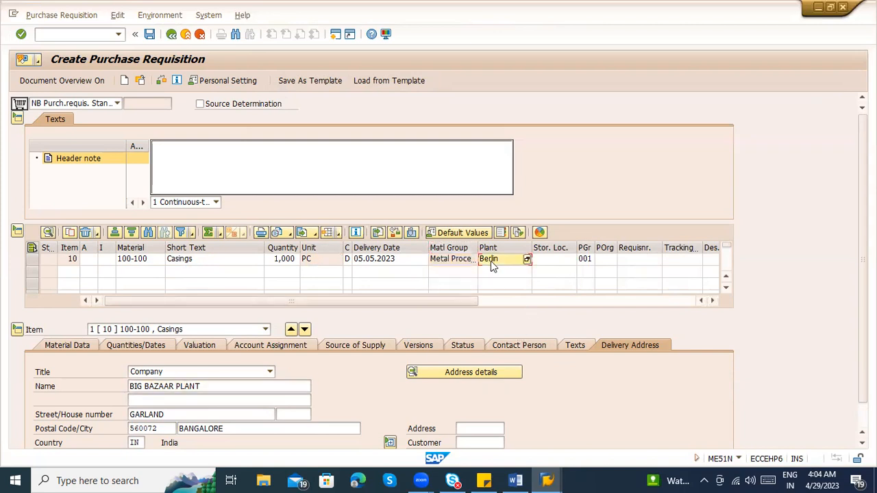
click(218, 386)
click(217, 375)
click(368, 383)
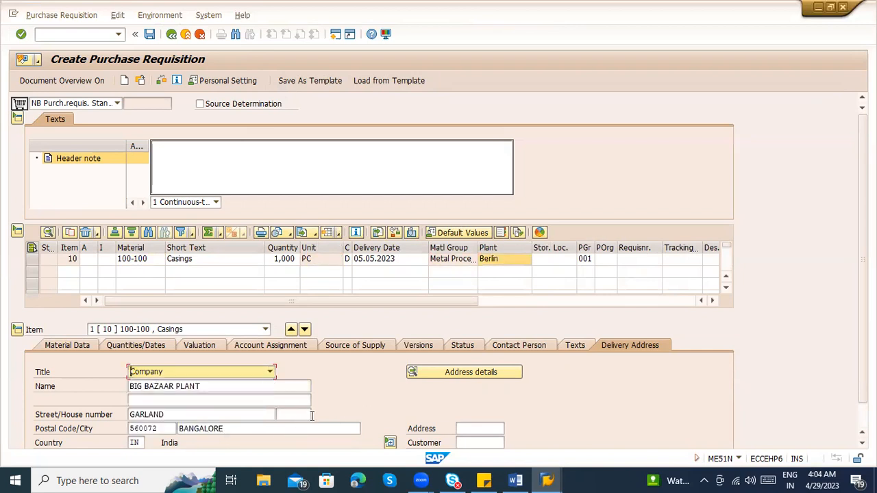
Review the item's material data, and display its quantities and dates alongside the unit
click(77, 346)
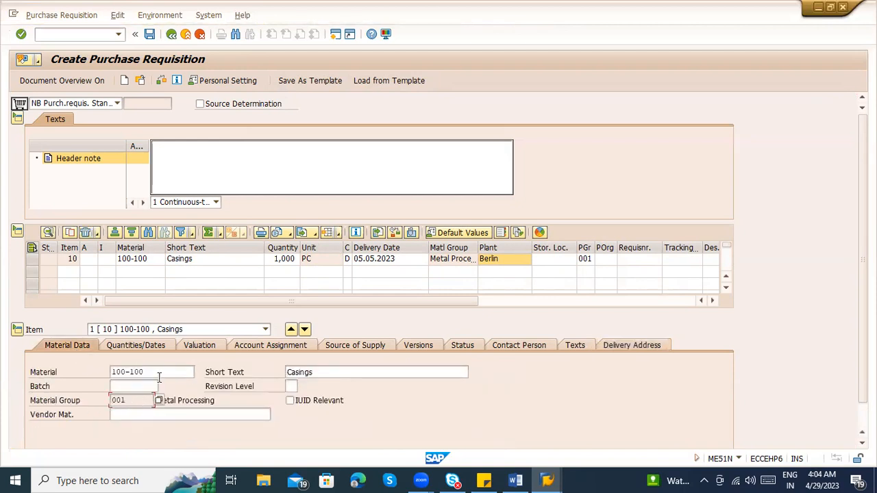
click(146, 344)
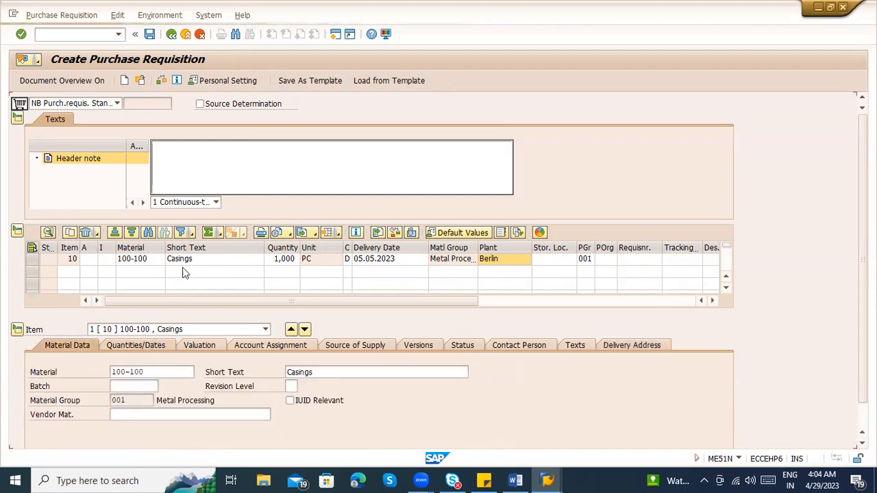
click(310, 262)
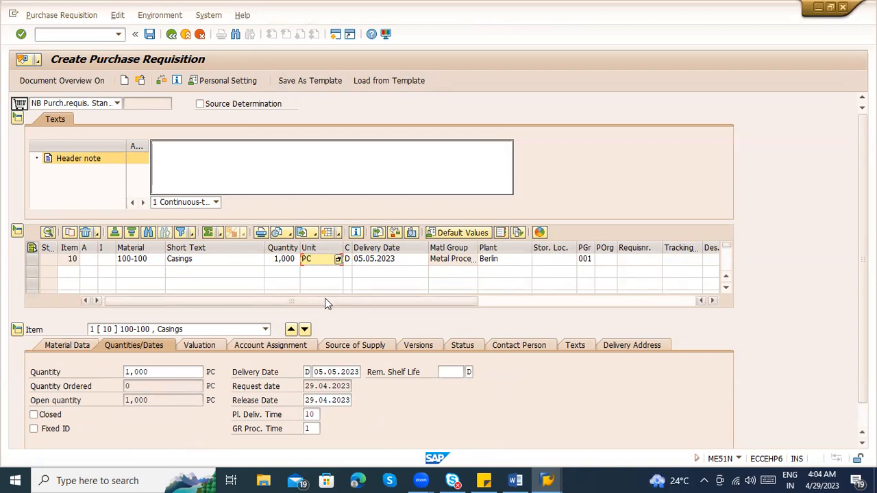
Check the item's delivery date, request date, release date and planned delivery time in the quantities and dates details
click(327, 373)
drag(313, 373, 366, 372)
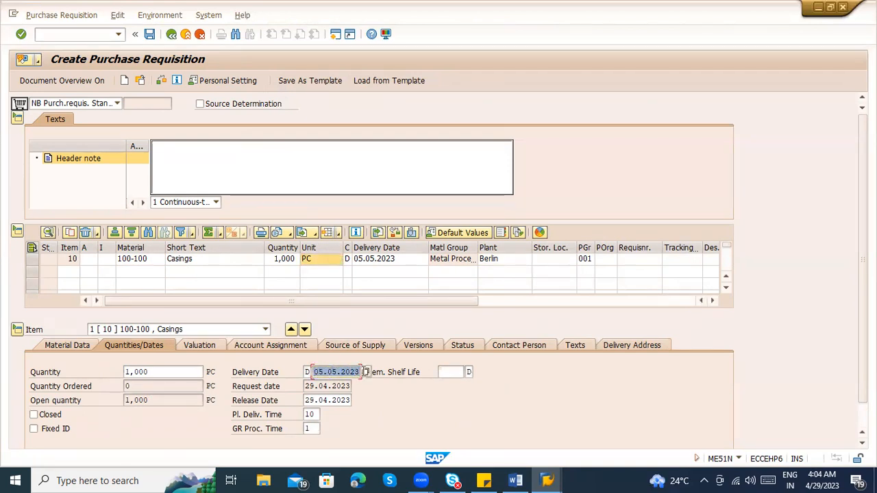
click(324, 386)
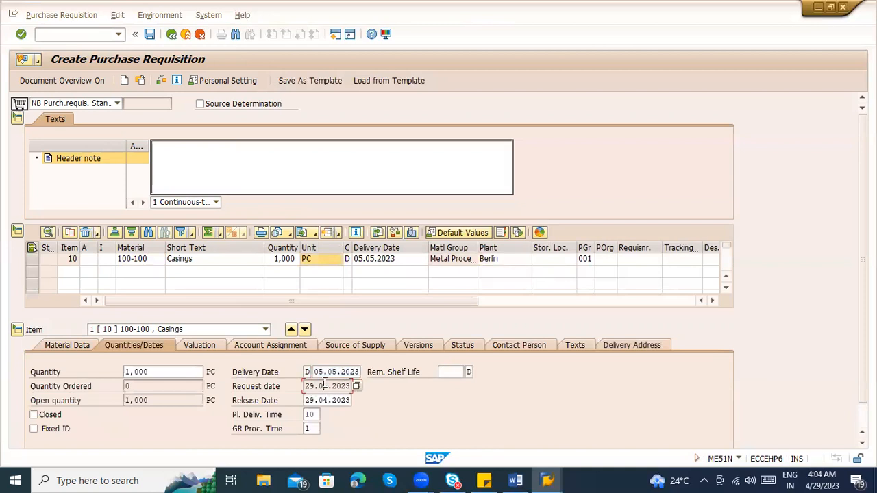
drag(305, 386, 352, 386)
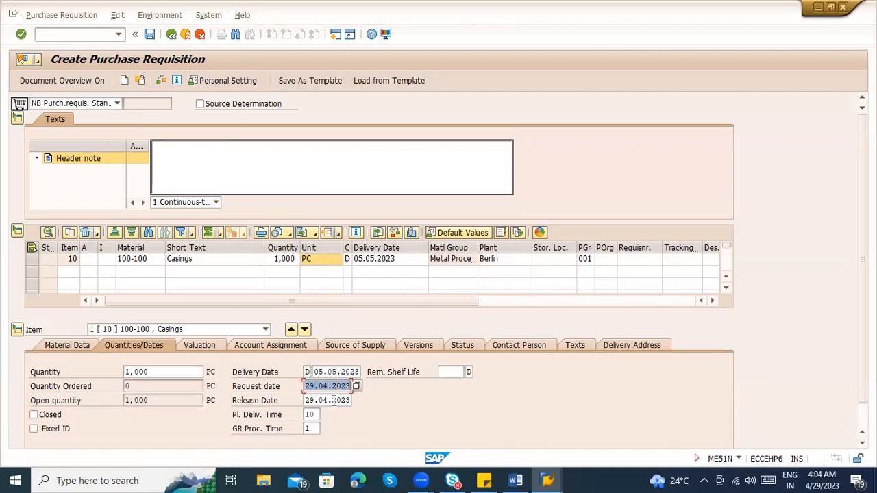
drag(305, 401, 355, 400)
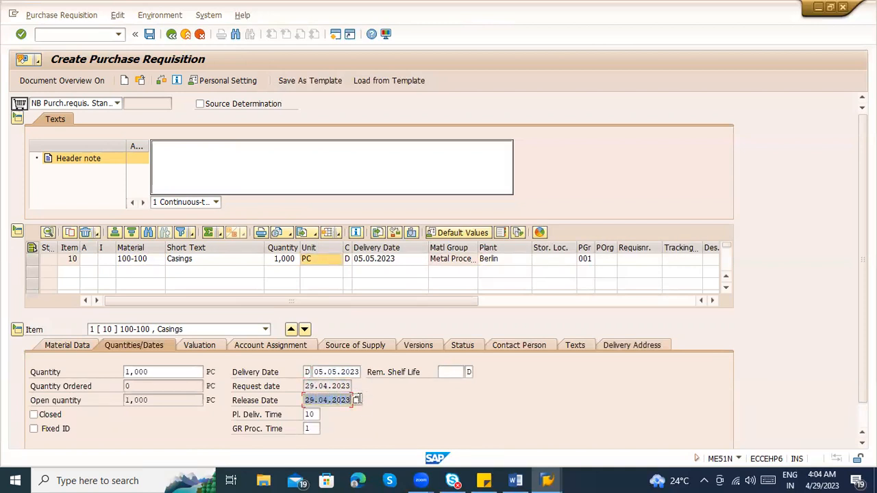
click(314, 415)
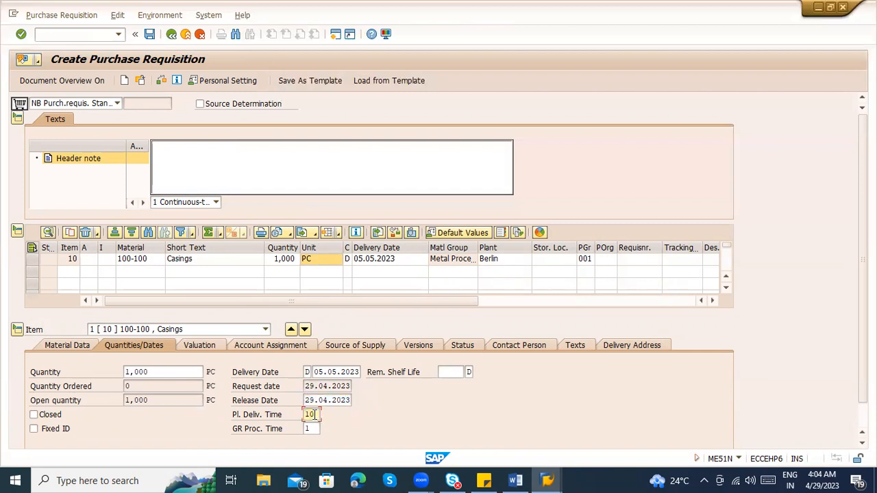
Check the planned delivery time and goods receipt processing time defaulted for material 100-100
click(133, 265)
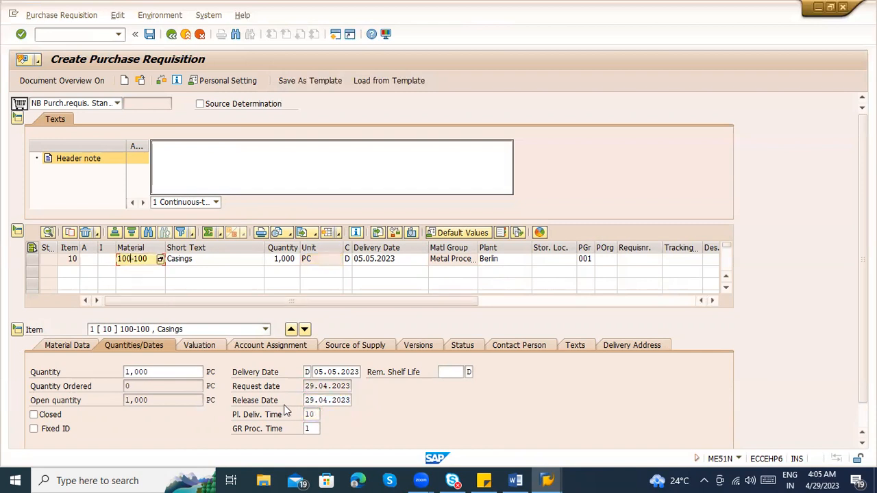
click(309, 415)
double_click(307, 415)
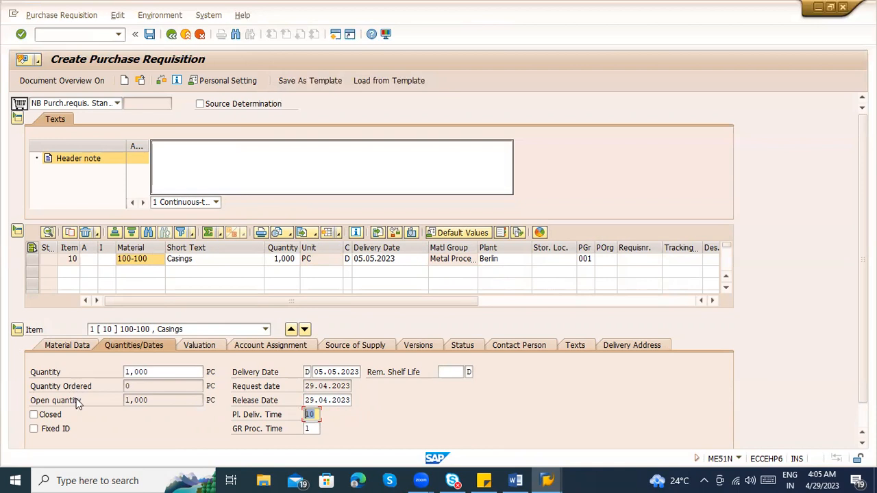
click(310, 415)
click(312, 429)
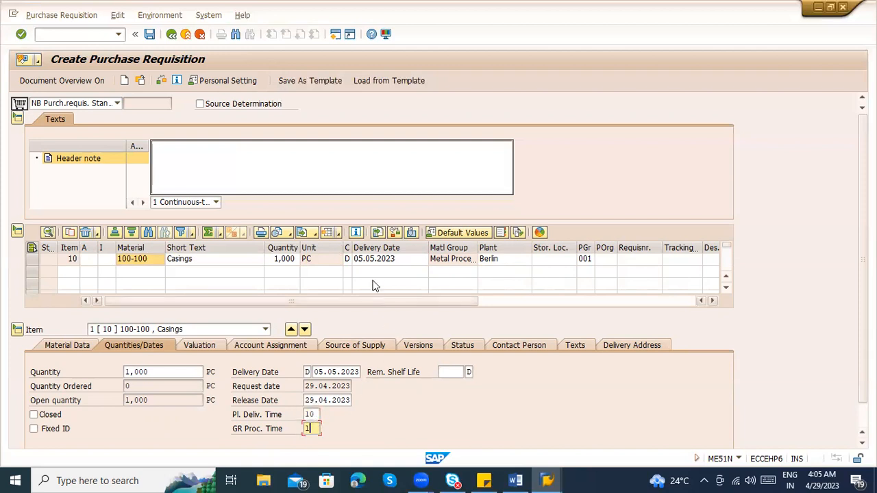
key(Return)
Compare the item's delivery date with the request date plus the planned delivery and goods receipt processing times
click(399, 260)
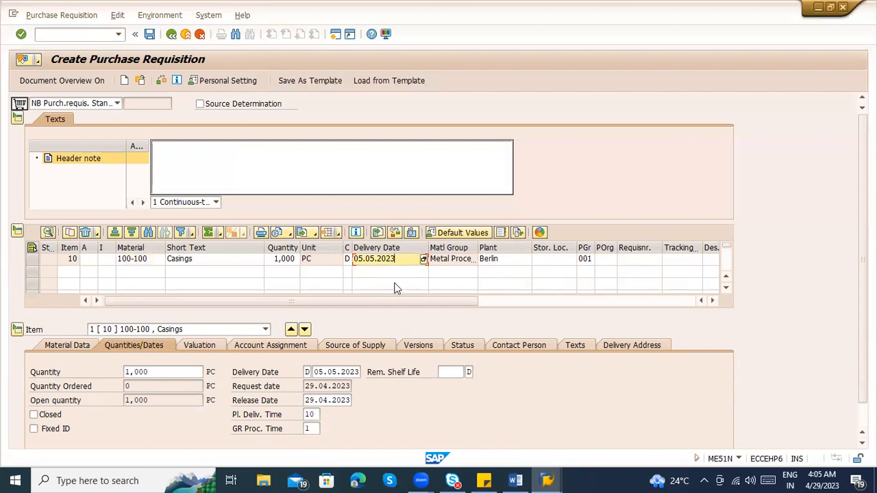
drag(305, 387, 357, 387)
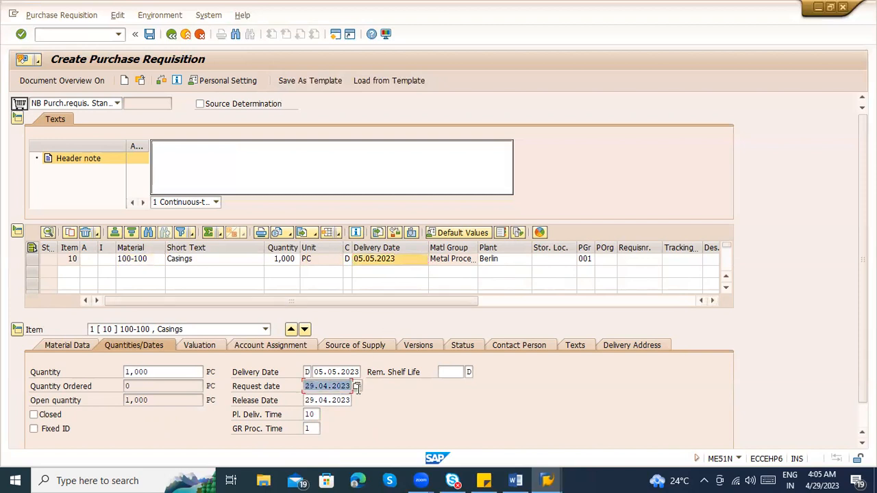
click(314, 415)
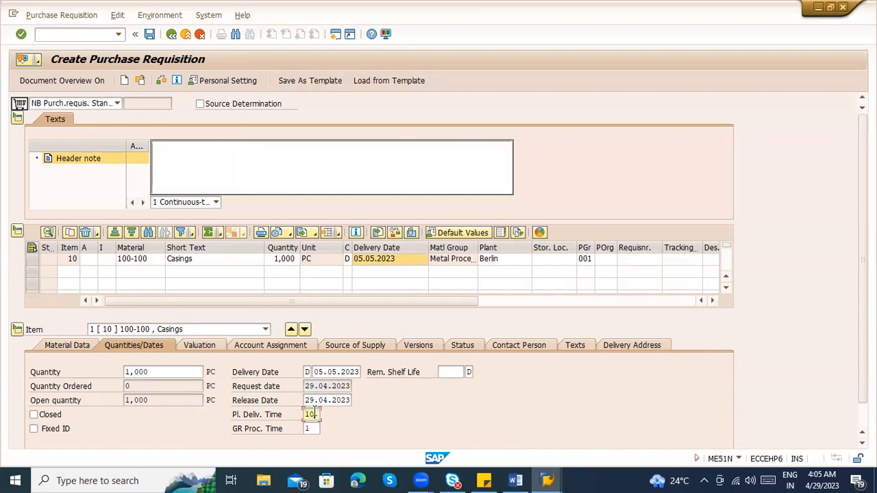
click(316, 429)
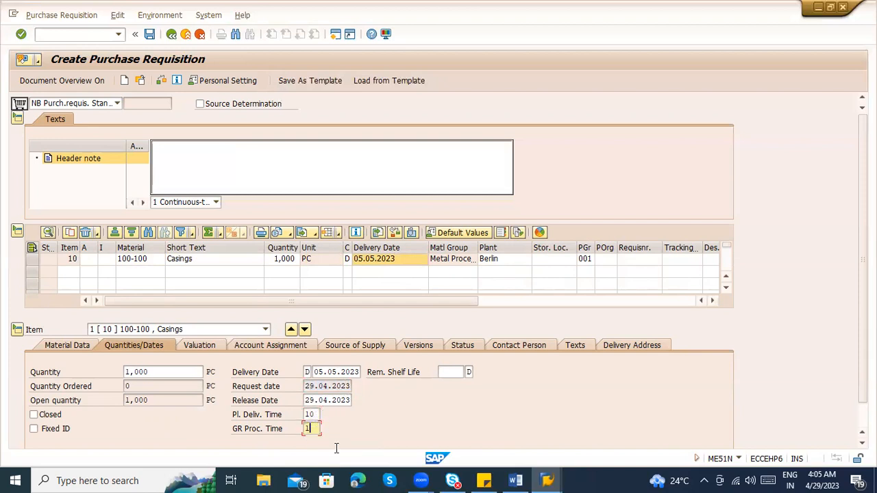
Consult the Windows calendar for late April and early May 2023, and return to the item's delivery date
click(826, 480)
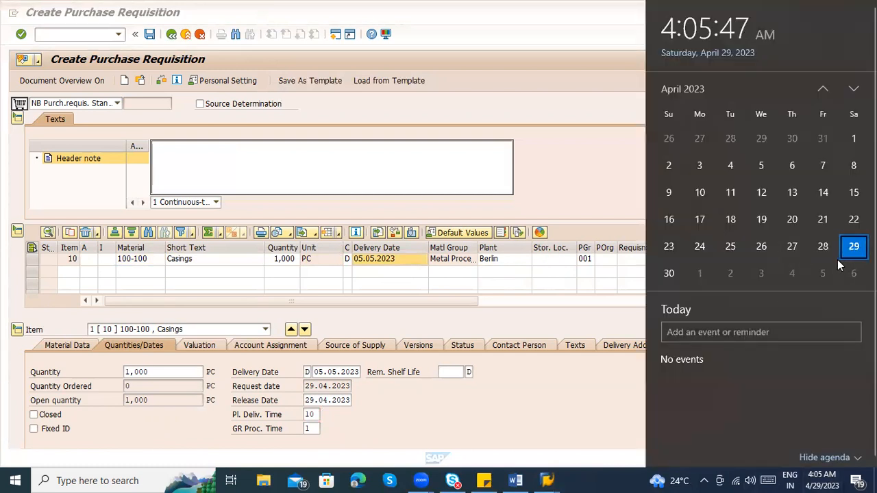
scroll(832, 273, down, 1)
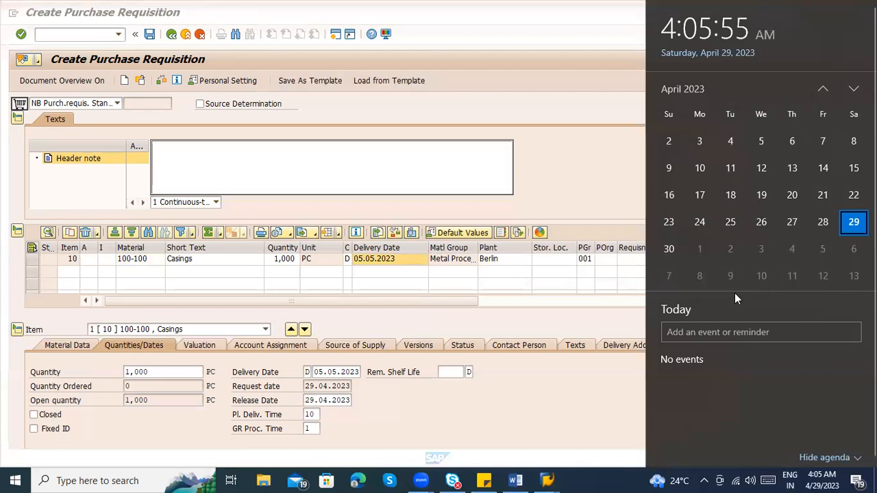
click(484, 403)
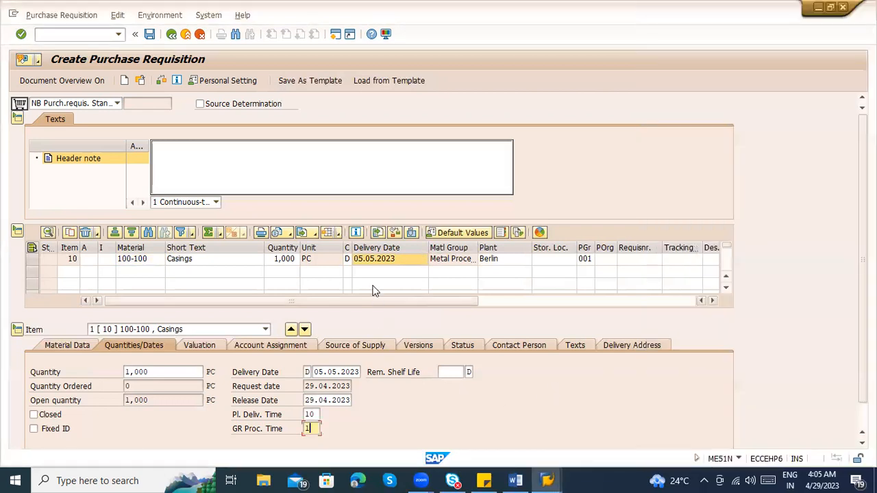
click(373, 261)
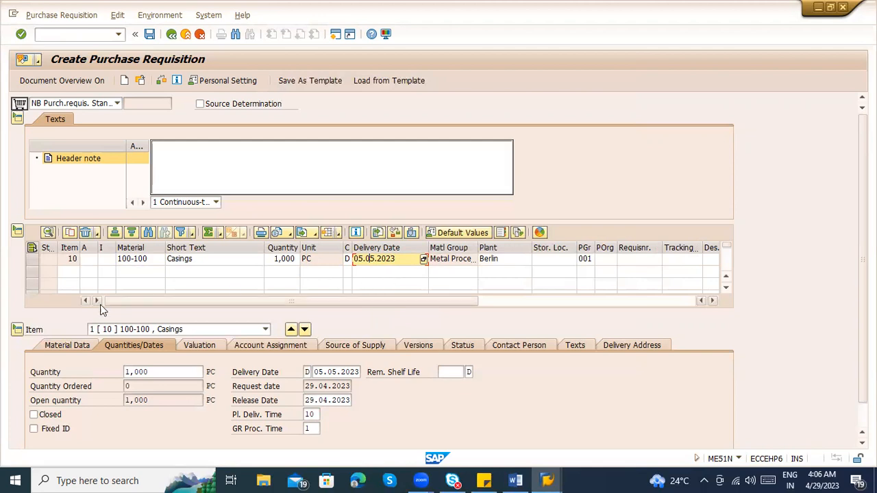
Review the item's valuation price, total value and currency against material and quantity, and display its account assignment
click(200, 347)
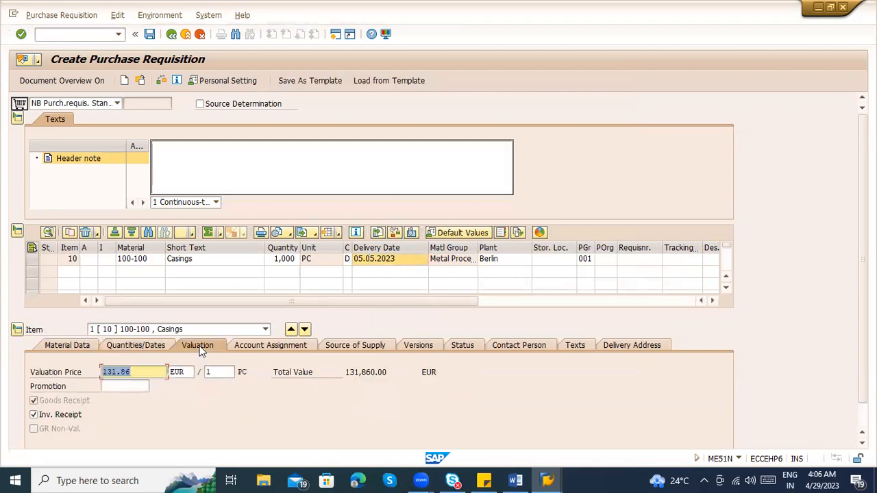
drag(142, 370, 101, 373)
click(153, 261)
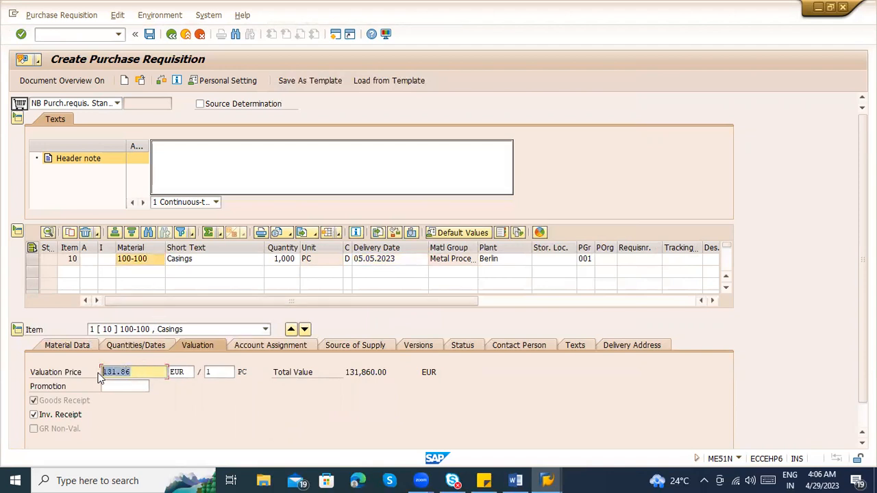
click(281, 259)
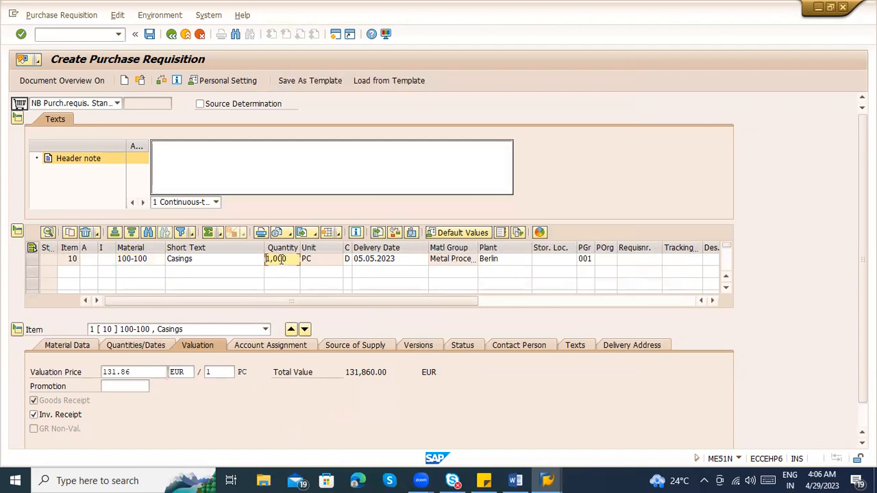
drag(345, 372, 395, 375)
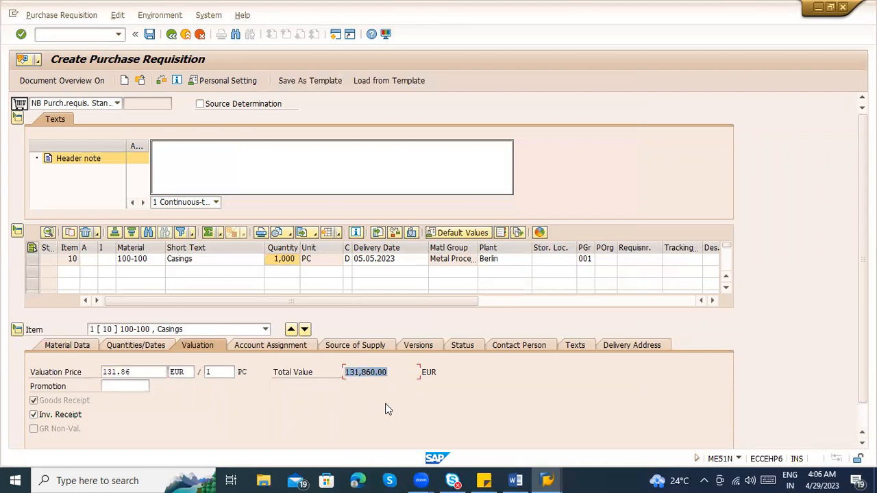
click(423, 372)
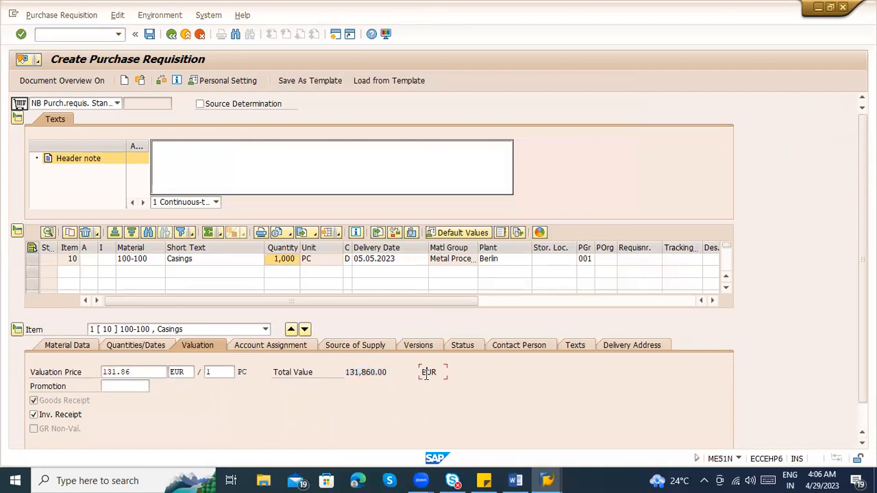
drag(423, 372, 441, 375)
click(439, 374)
click(278, 345)
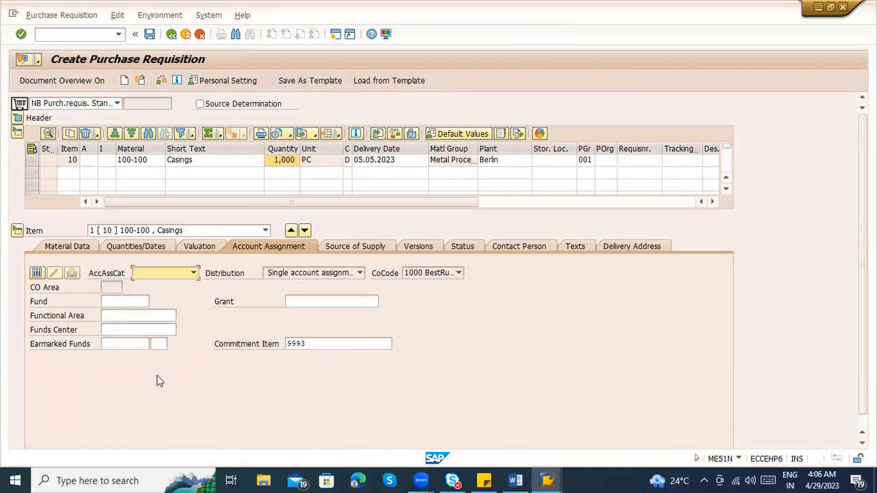
List the available sources of supply for material 100-100 at plant Berlin
click(368, 247)
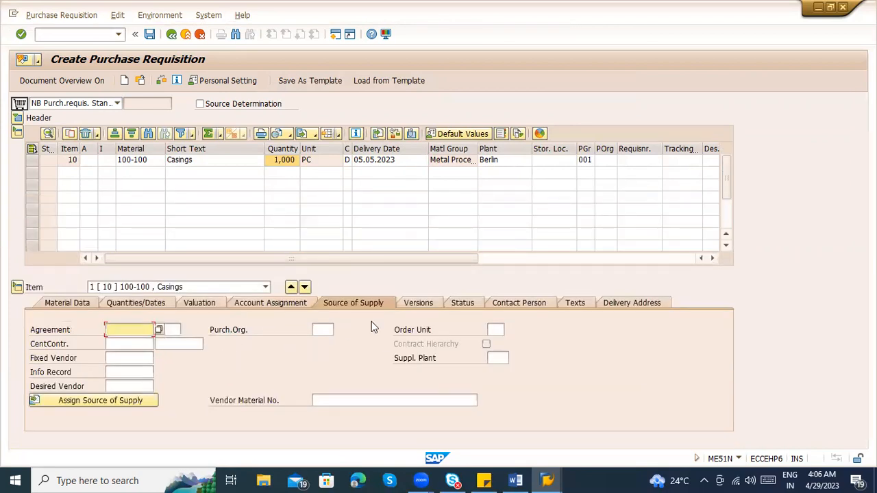
click(151, 167)
click(503, 164)
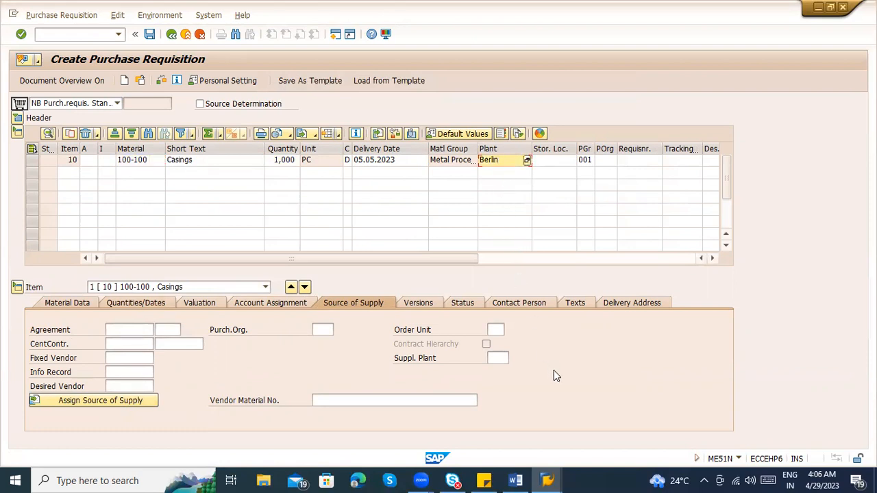
click(104, 398)
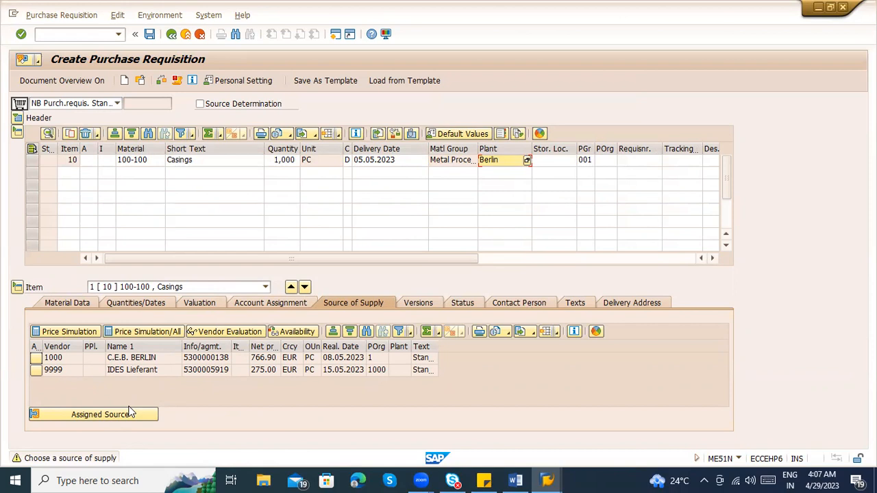
Check the item's account assignment data and return to its available sources of supply
click(152, 405)
click(302, 303)
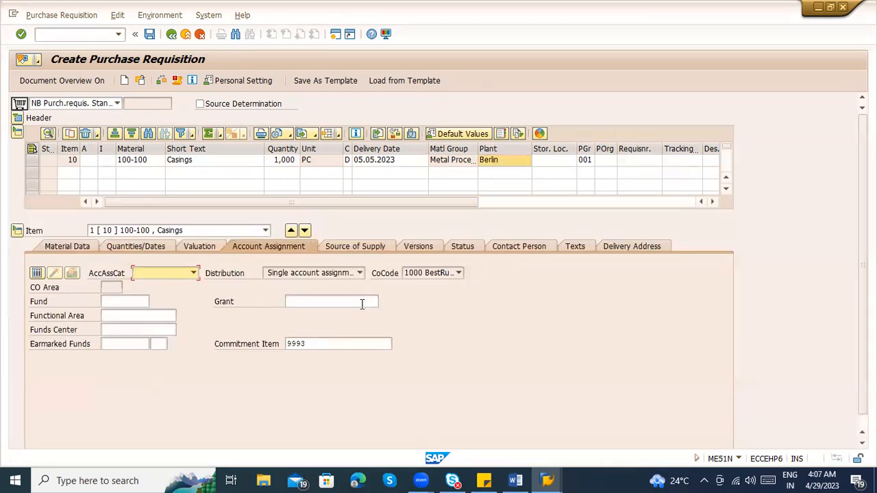
click(356, 247)
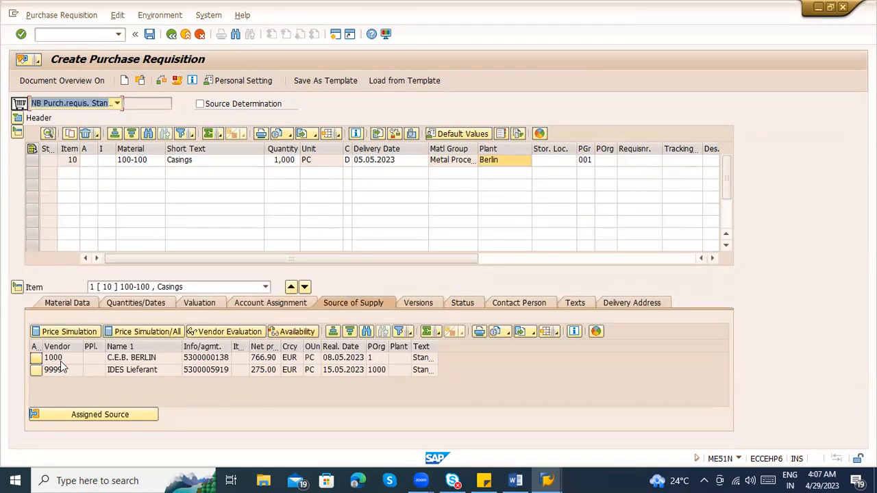
Review the item's version data, look up possible version reasons, and display the item's processing and blocking status
click(426, 305)
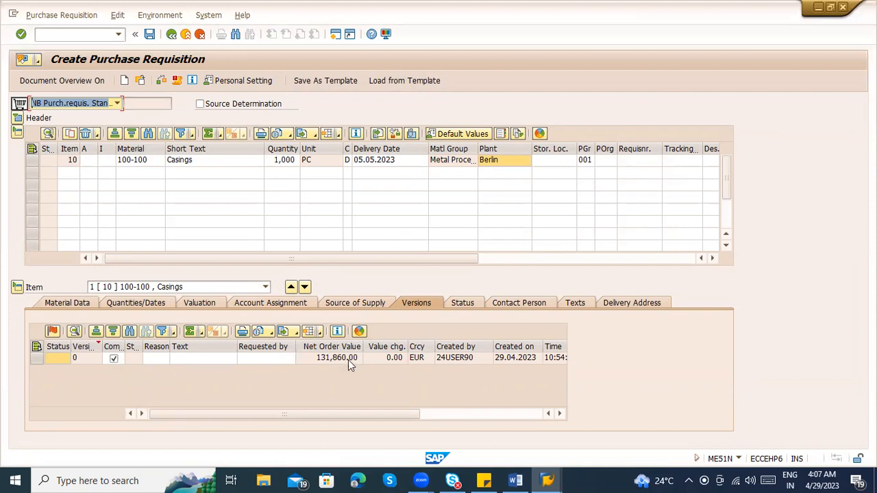
click(161, 358)
click(165, 359)
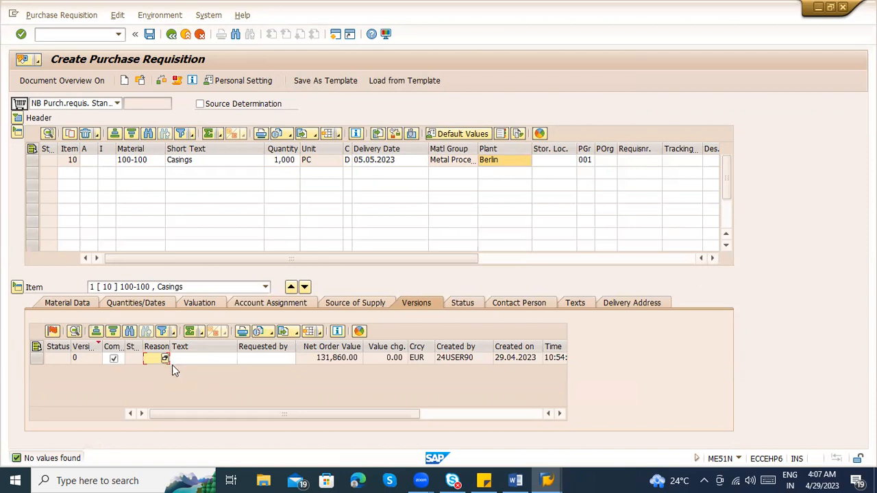
click(462, 302)
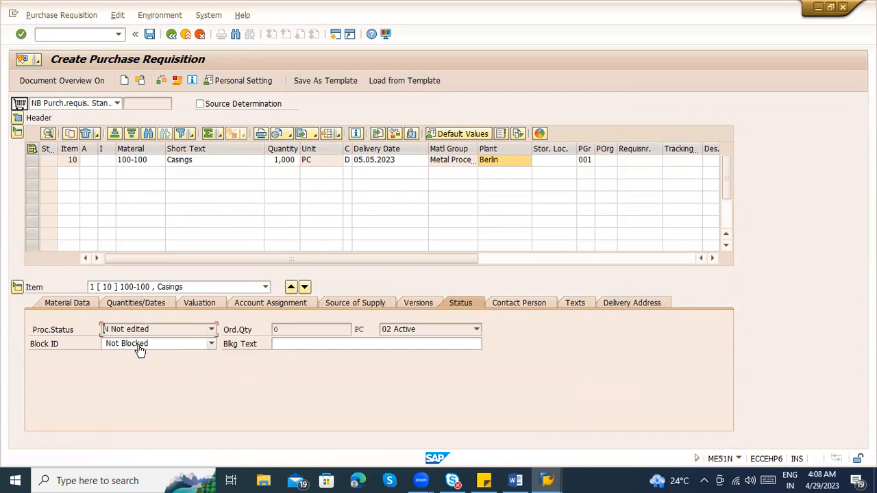
Examine who created the item and the available creation indicator values in its contact details
click(529, 302)
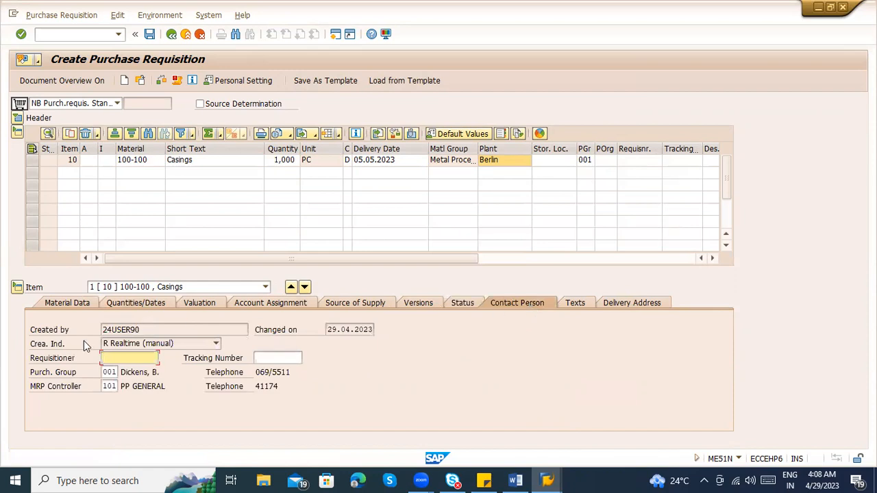
click(138, 329)
drag(137, 329, 92, 332)
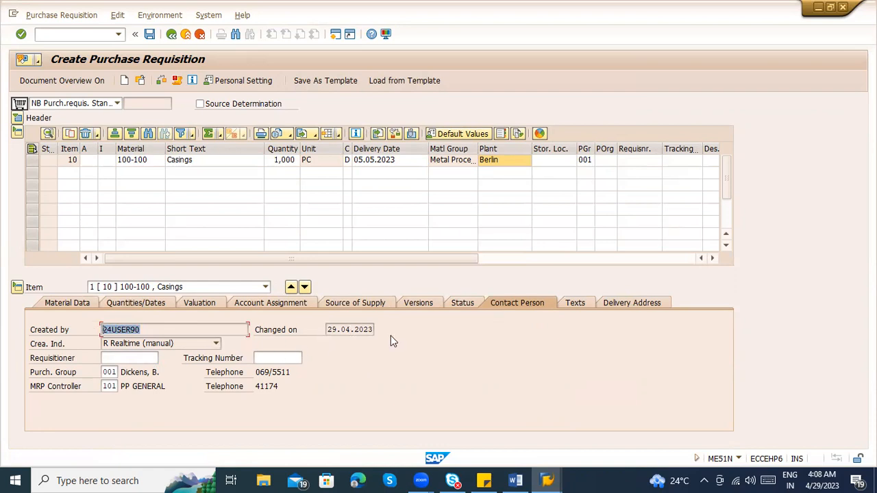
click(205, 345)
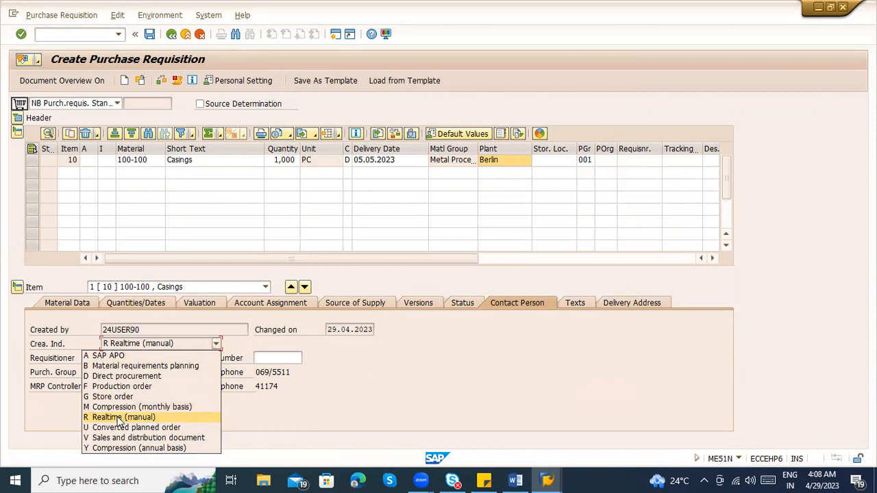
click(337, 395)
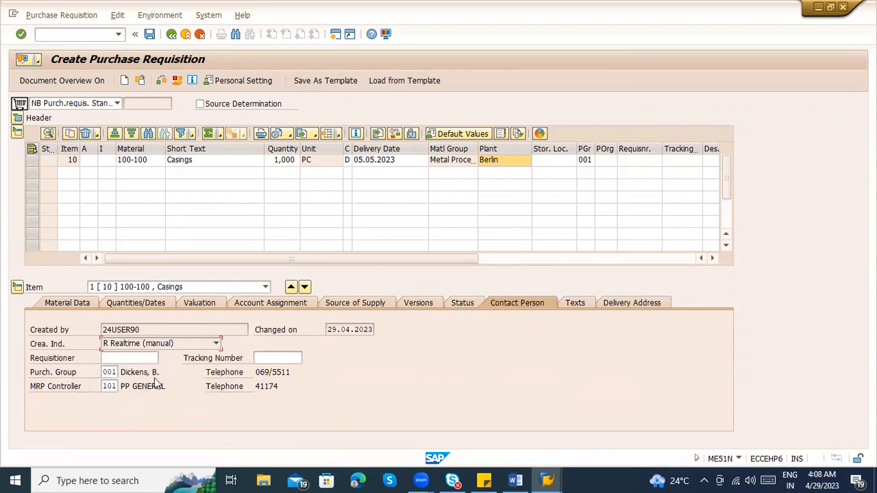
Enter the requisitioner's name for item 10
click(127, 358)
text(Raj)
key(Tab)
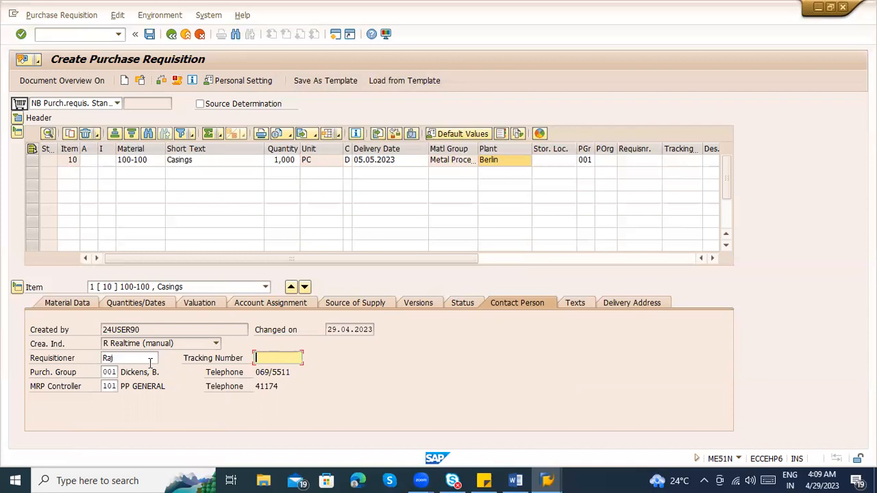
Review the purchasing group and MRP controller assigned to item 10, including their descriptions and telephone numbers
click(111, 373)
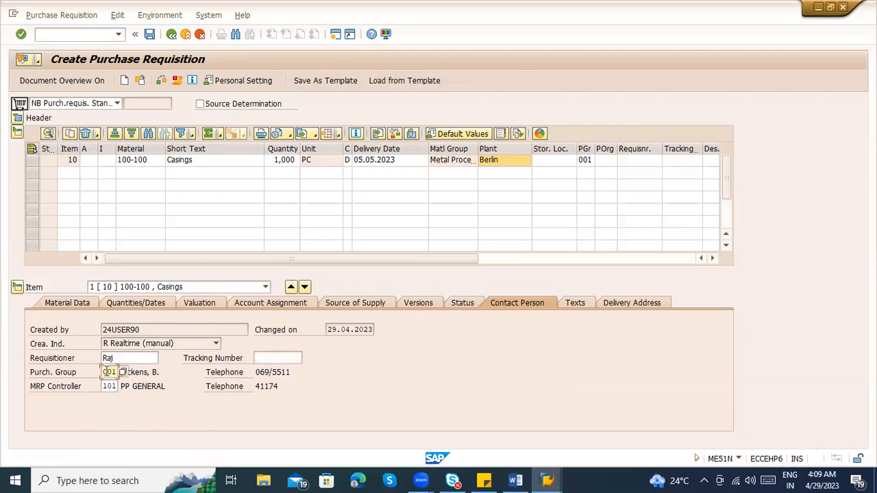
drag(166, 372, 118, 371)
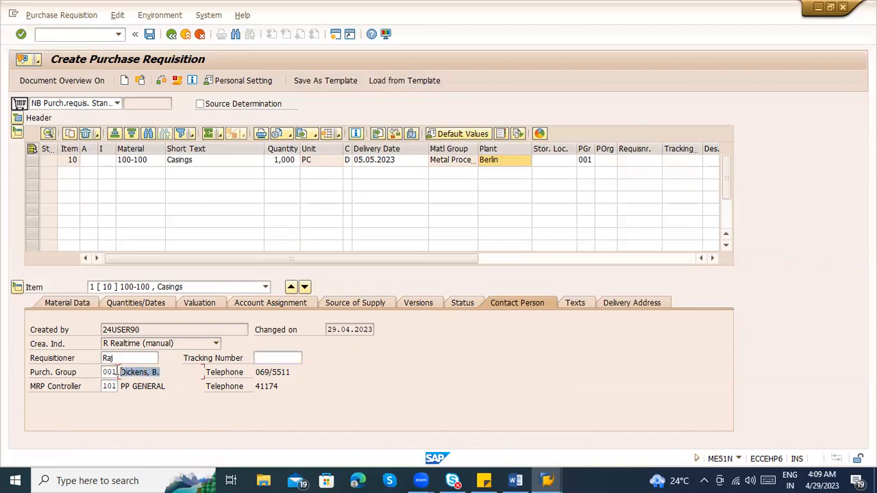
click(106, 372)
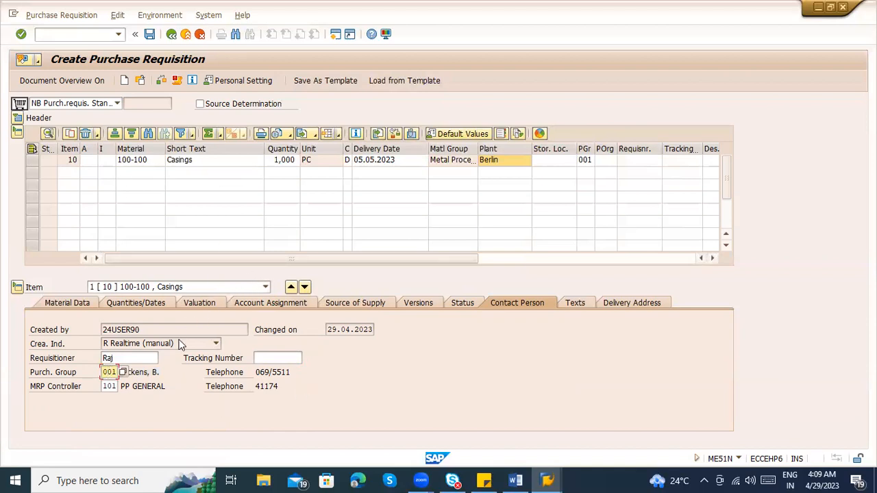
drag(255, 375, 296, 378)
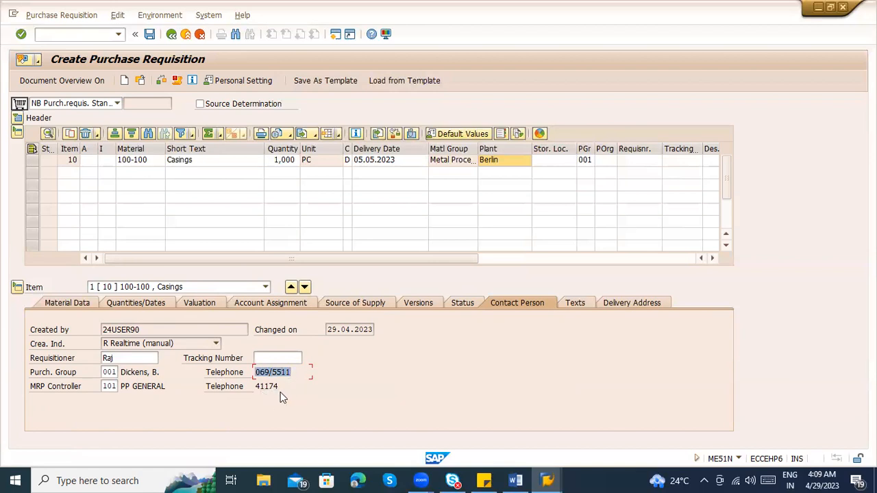
drag(103, 387, 127, 389)
click(136, 389)
click(287, 387)
drag(286, 387, 253, 387)
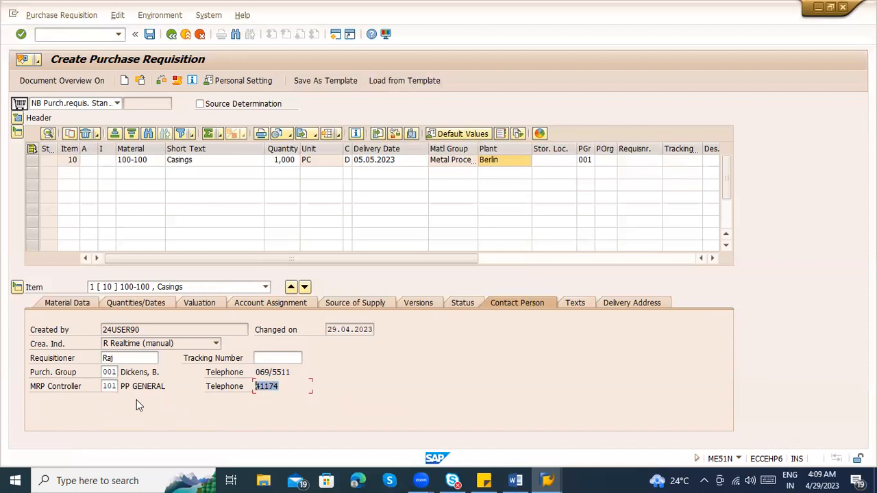
drag(158, 374, 122, 386)
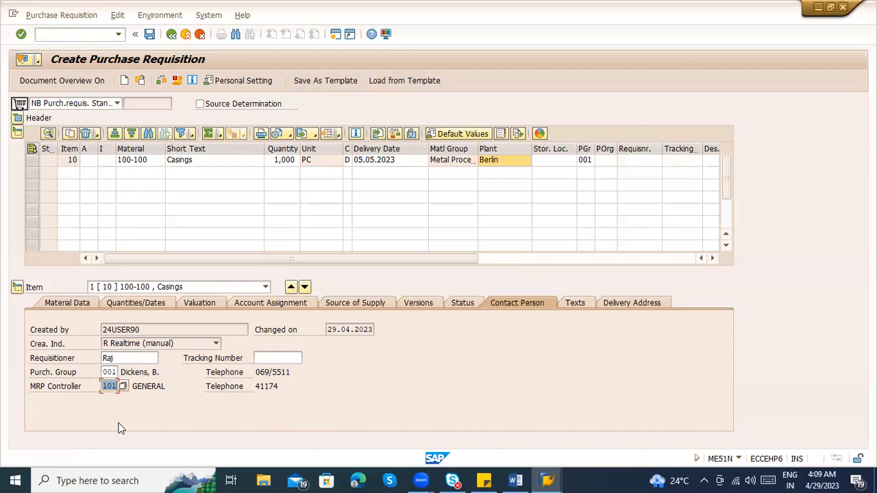
drag(104, 385, 121, 372)
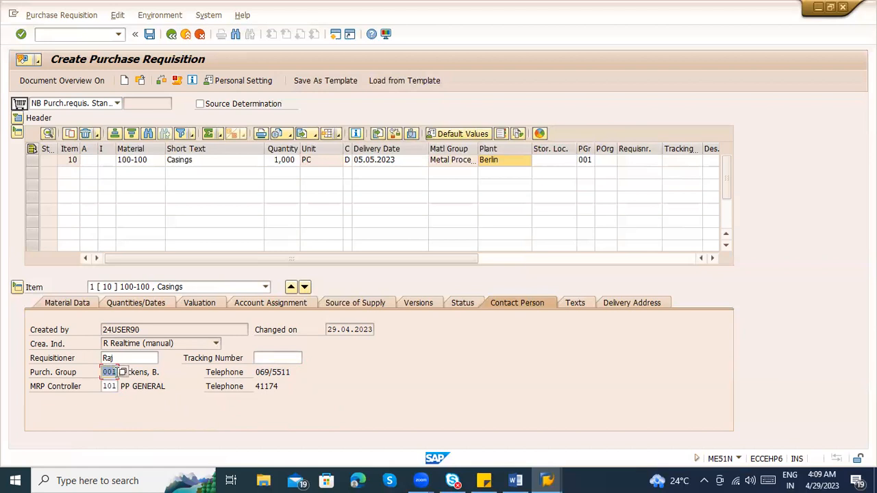
click(144, 385)
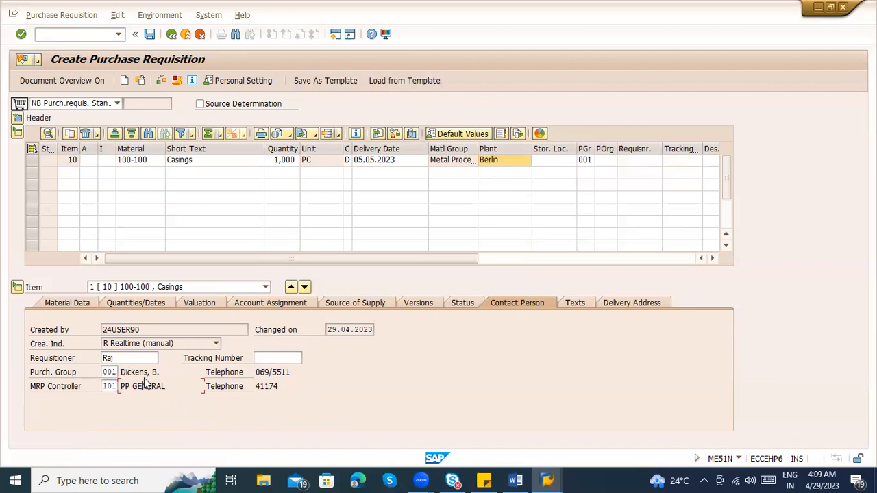
click(298, 369)
drag(298, 369, 251, 369)
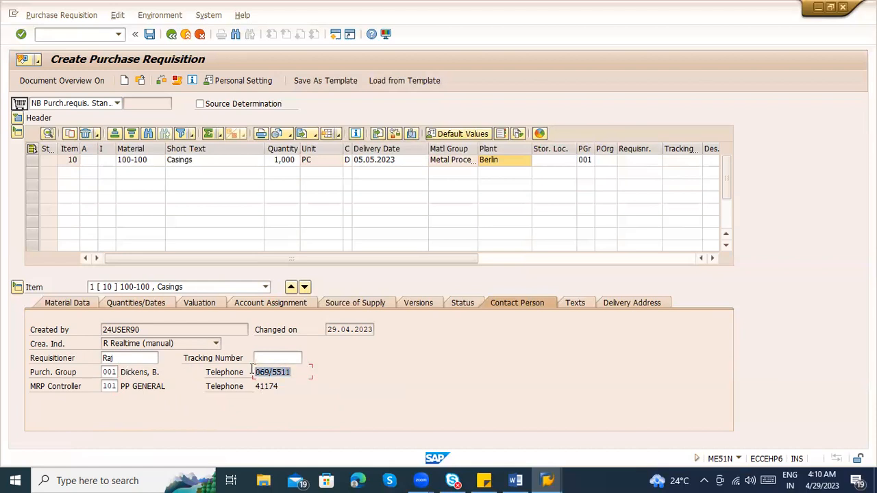
Review the item text and item note of item 10, and display its delivery address
click(576, 302)
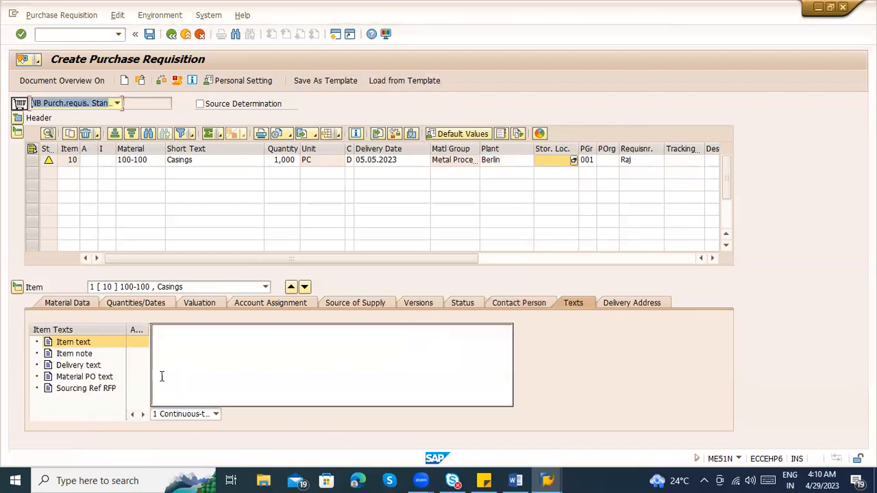
click(187, 365)
click(103, 346)
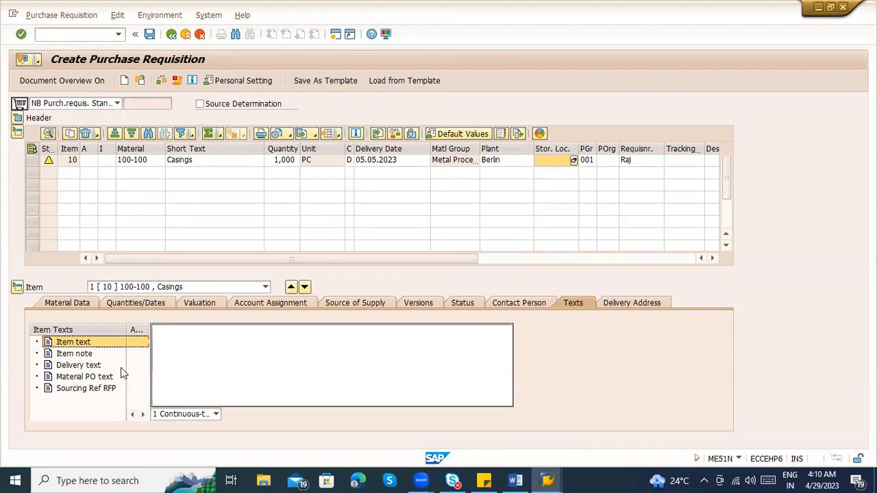
click(248, 358)
click(81, 356)
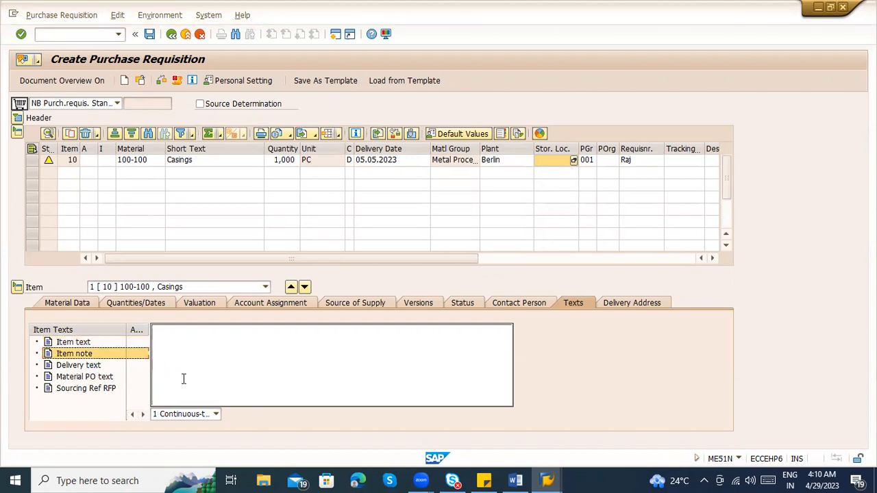
click(634, 302)
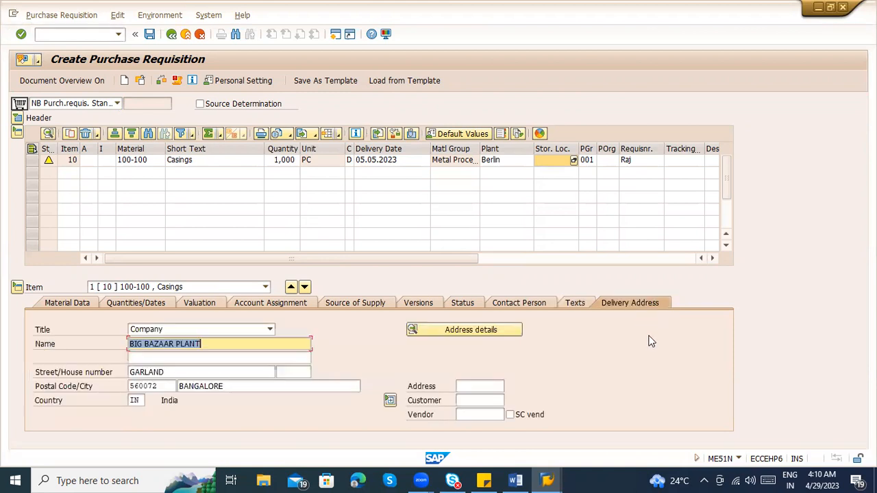
Expand the requisition header to show its header note, and collapse the item details
click(17, 118)
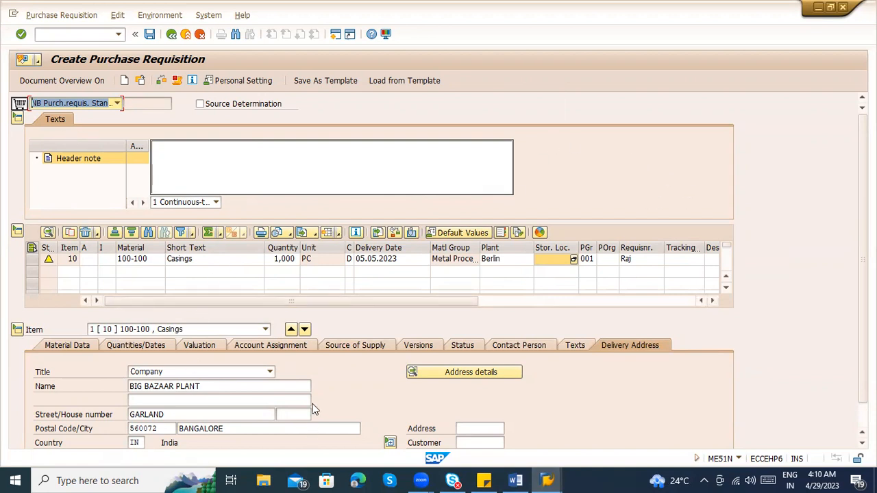
click(127, 283)
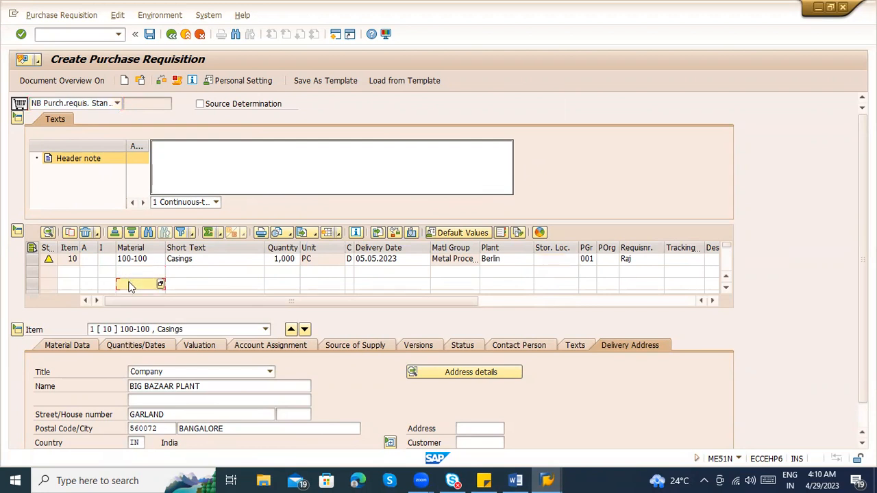
click(18, 330)
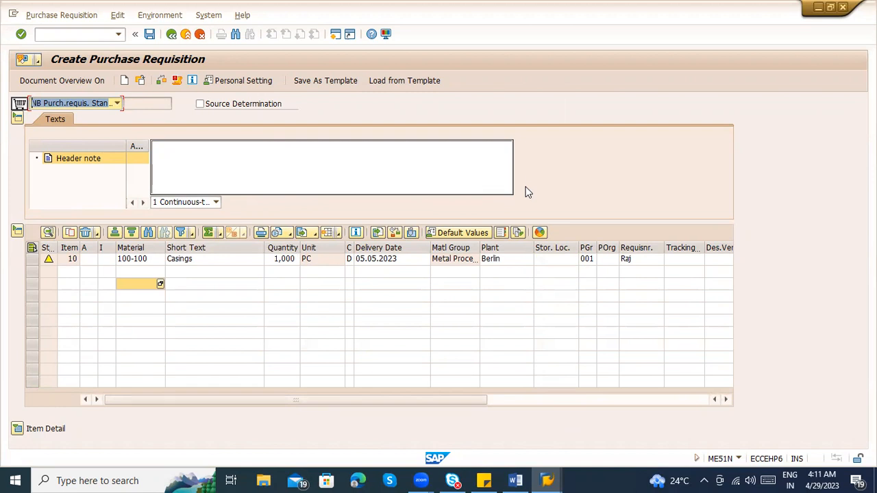
click(212, 151)
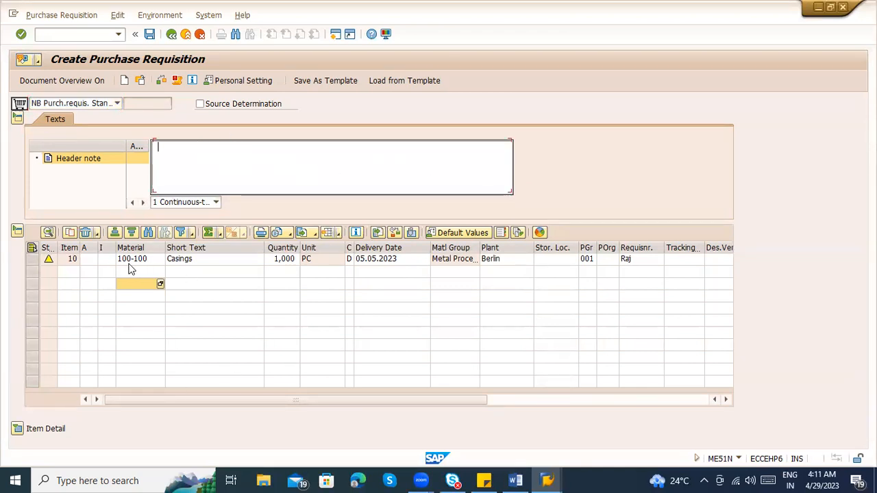
click(131, 263)
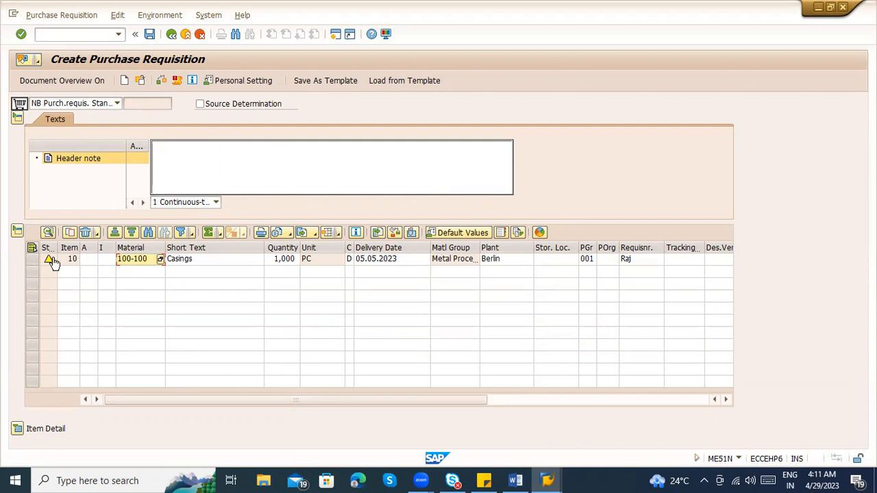
Add a second requisition item for material 100-110 in plant 1100 with a quantity of 10.000
click(138, 281)
click(138, 273)
text(100-1)
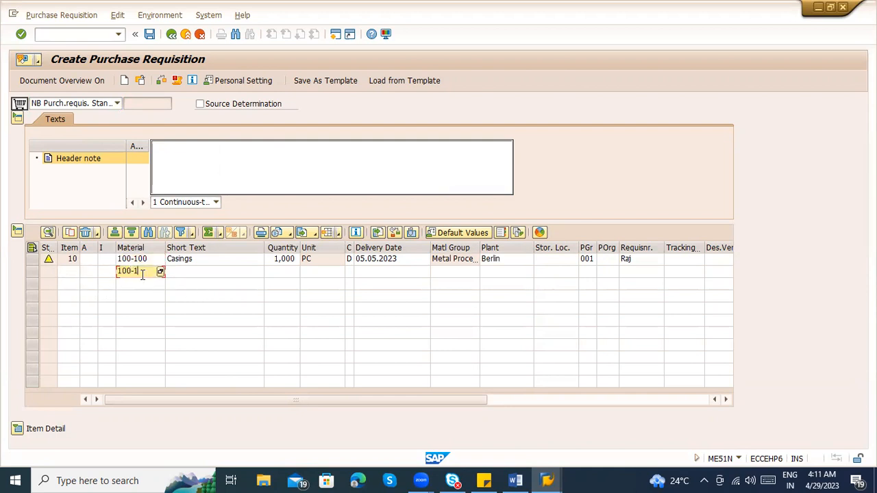
text(10)
key(Return)
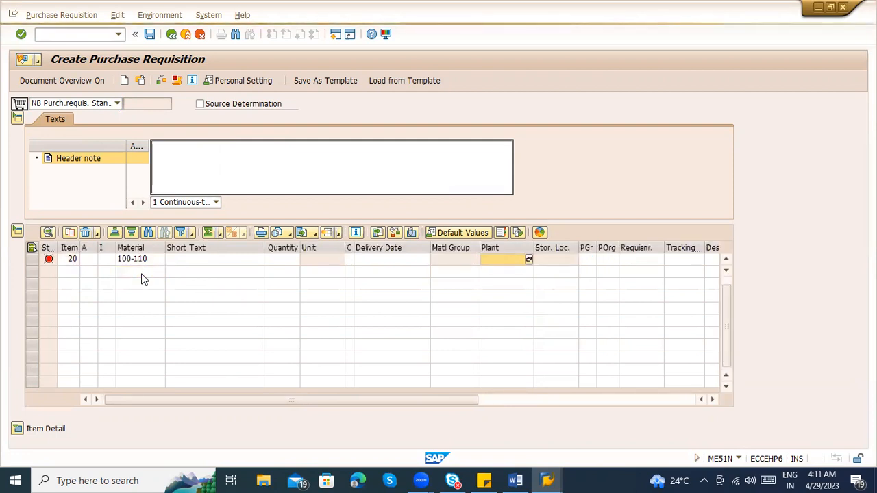
text(1100)
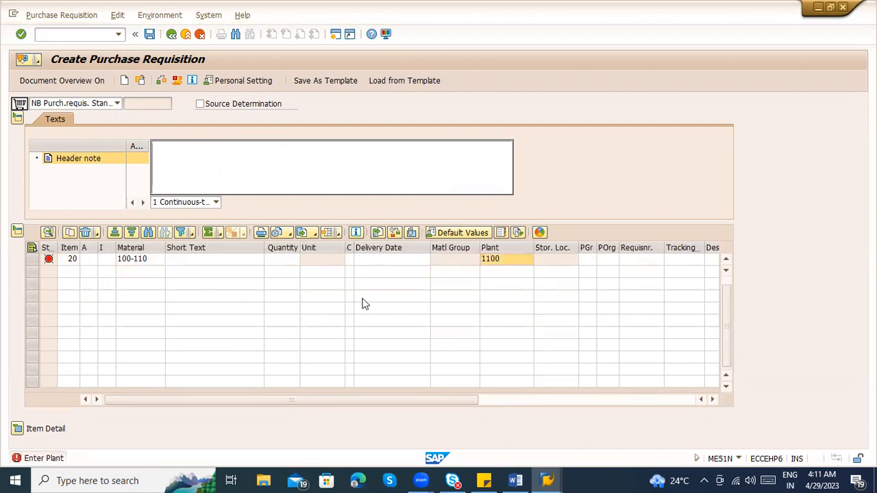
key(Return)
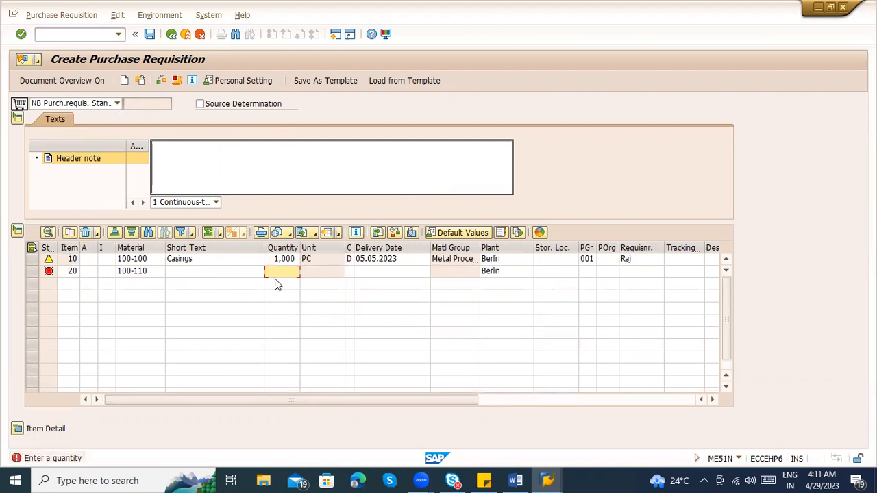
text(10.000)
key(Return)
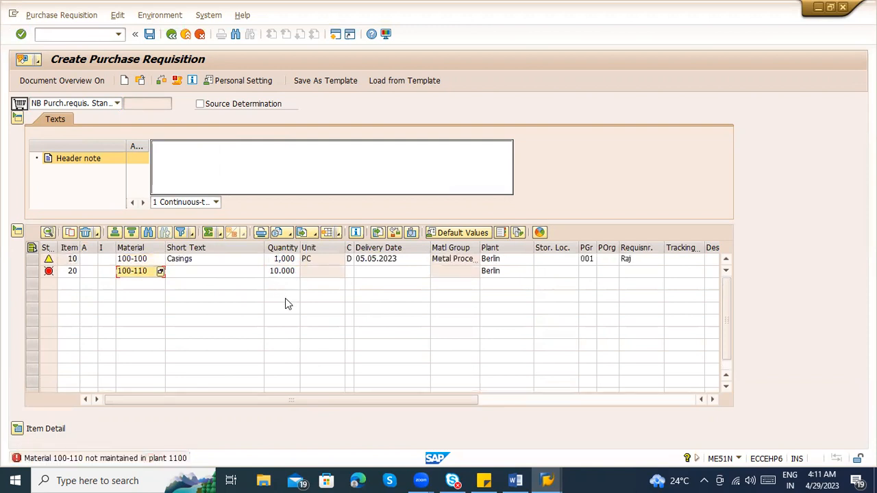
Replace the material of item 20 with 100-200
key(BackSpace)
key(BackSpace)
key(BackSpace)
key(BackSpace)
key(BackSpace)
key(BackSpace)
key(BackSpace)
text(100-200)
key(Return)
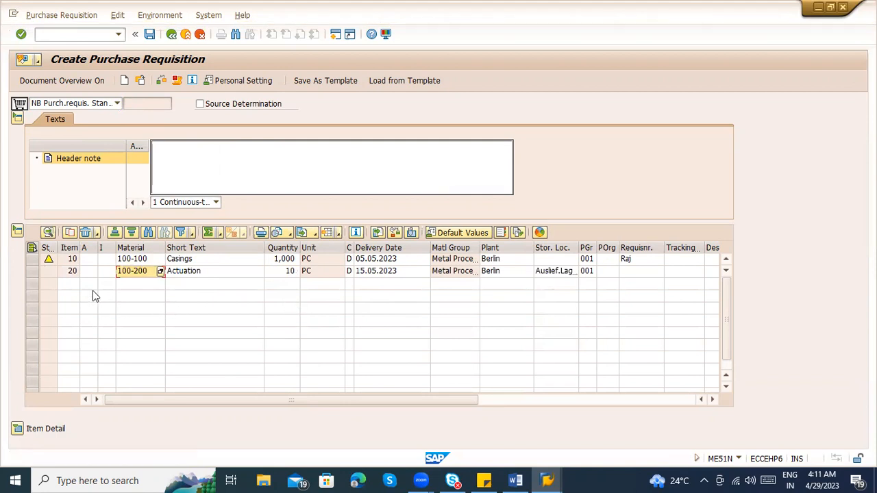
click(196, 261)
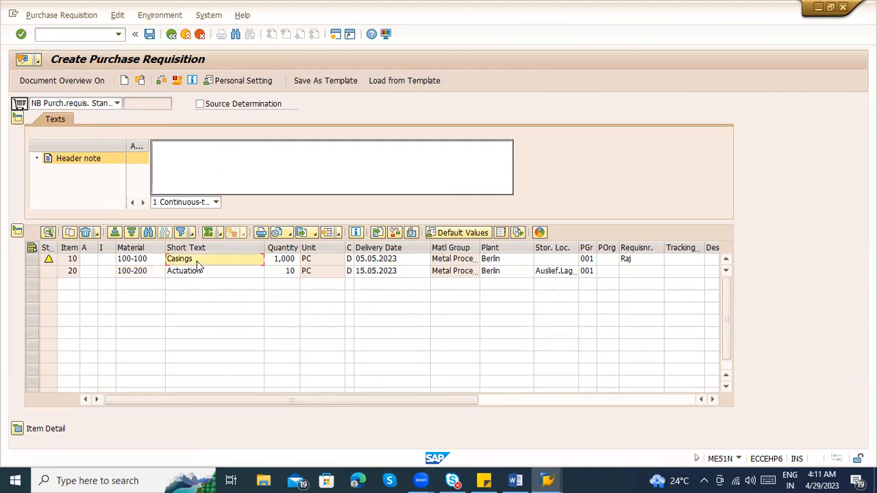
Enter the header note "This PR is planned for COming occassion in Our Org. Plese Hold this stock for Anniversary"
click(197, 270)
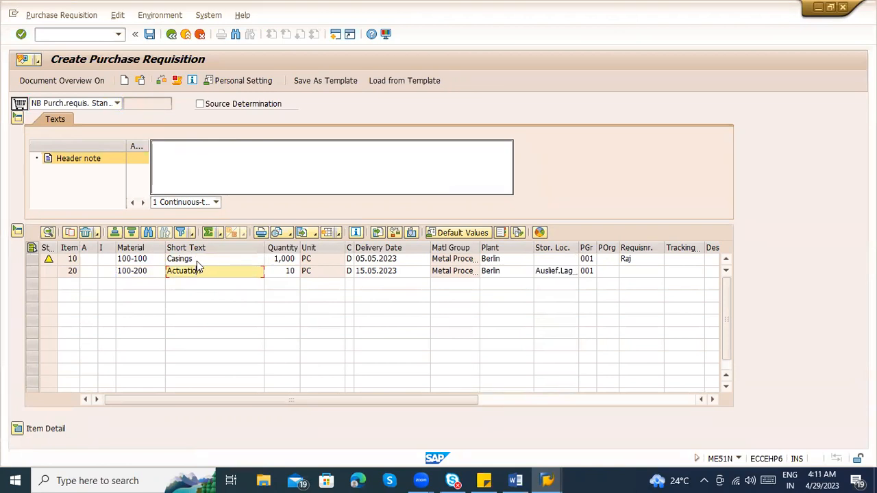
click(197, 260)
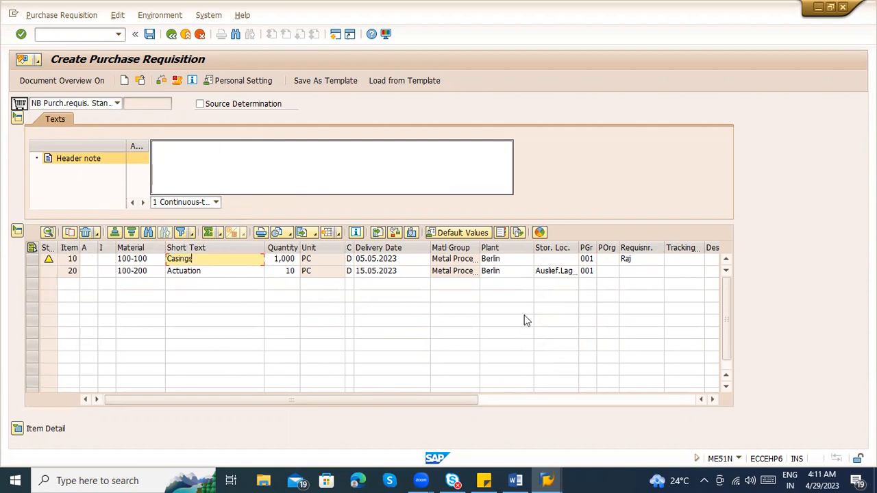
click(209, 156)
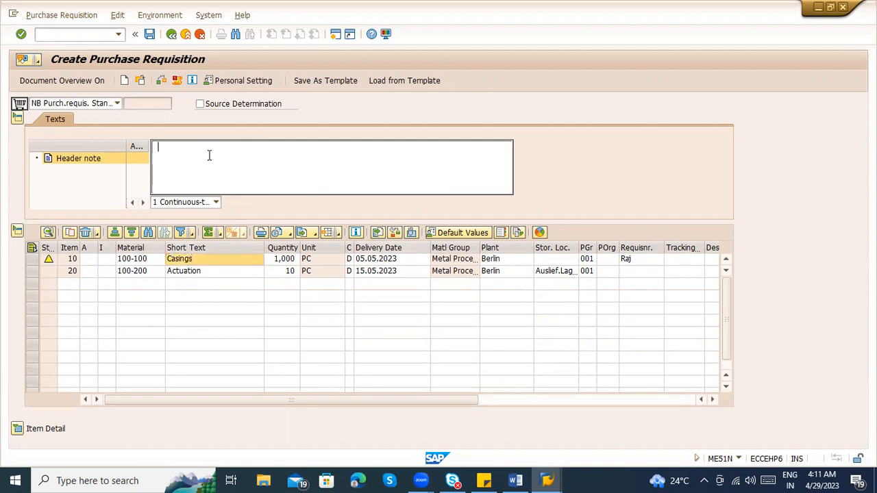
text(P)
text(THis)
key(BackSpace)
key(BackSpace)
text(his P)
text(R is planned to)
text(or )
text(COming )
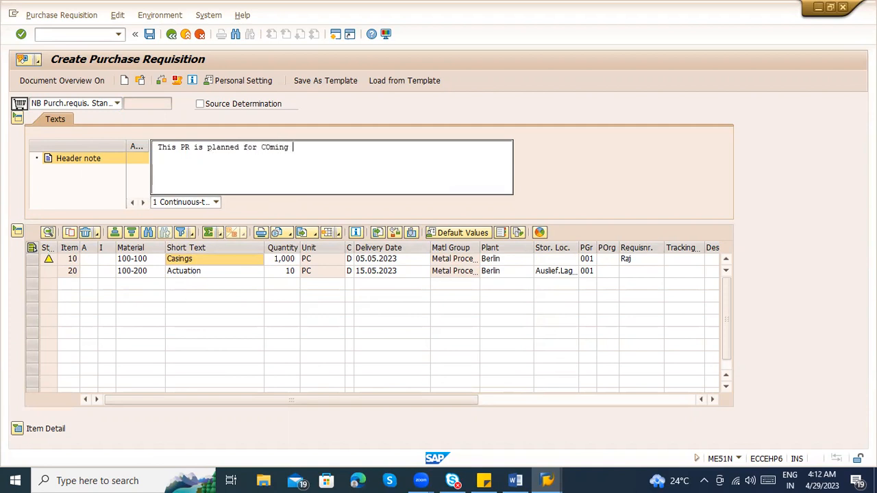
text(occassion in Our Org . Plese )
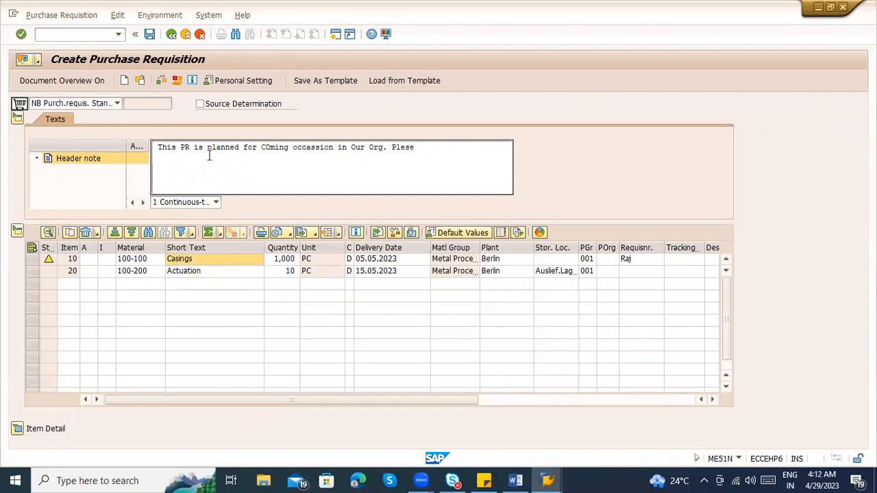
text(Hold this st)
text(oc)
text(k for )
text(ANni)
text(v)
key(BackSpace)
key(BackSpace)
key(BackSpace)
key(BackSpace)
text(nniversary)
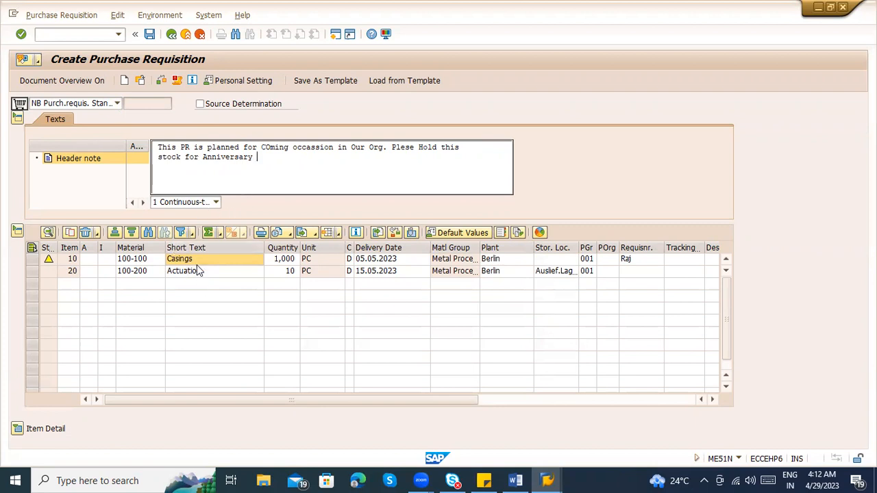
Check the header note against the item lines, and view and close the warning messages of item 10
click(194, 273)
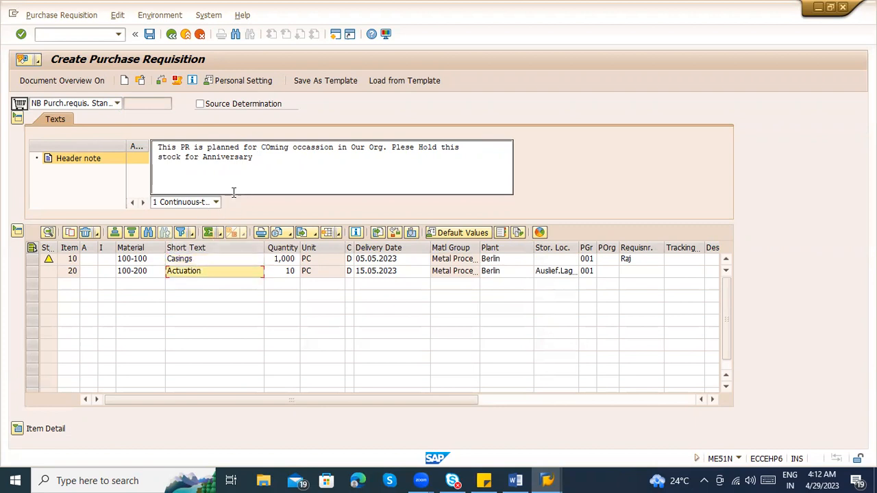
drag(254, 159, 154, 142)
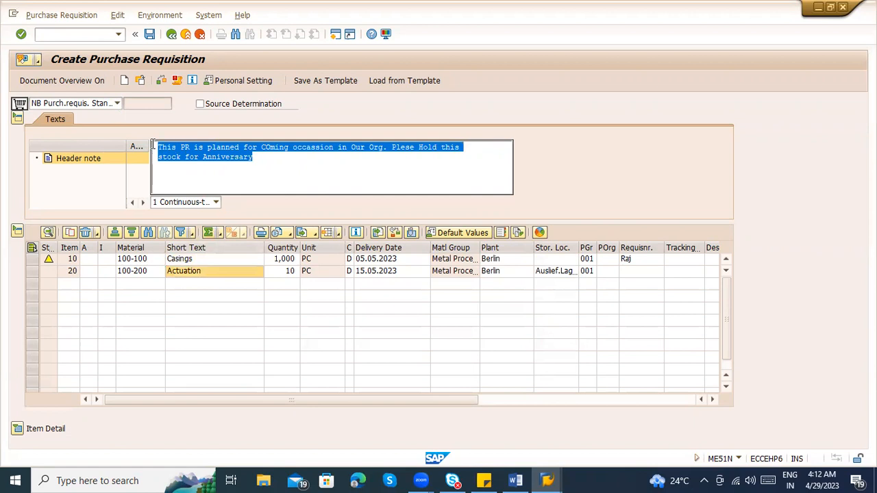
click(270, 165)
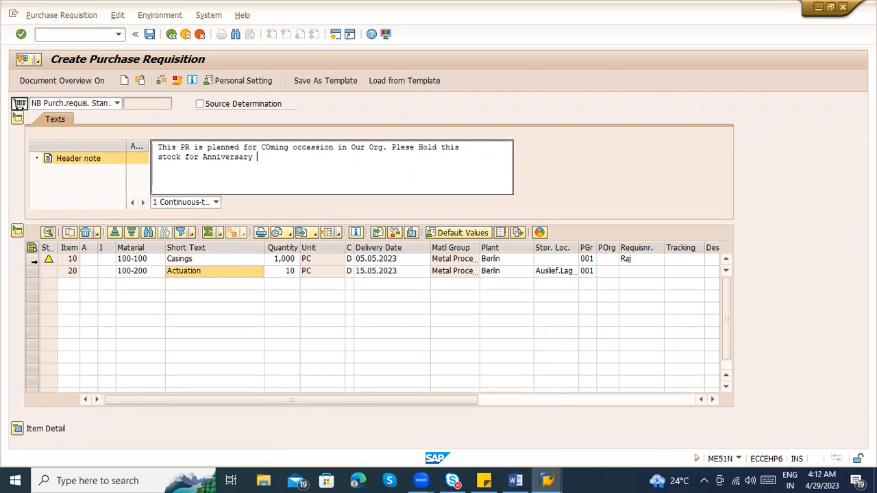
click(74, 261)
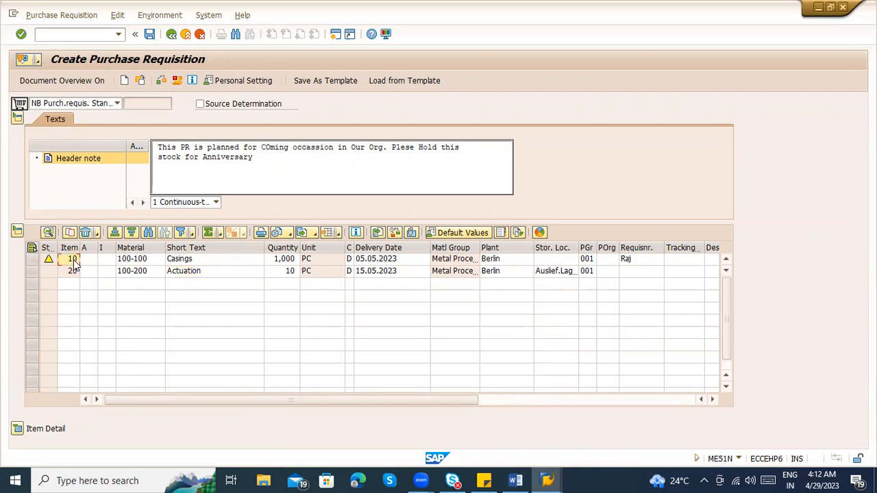
click(168, 262)
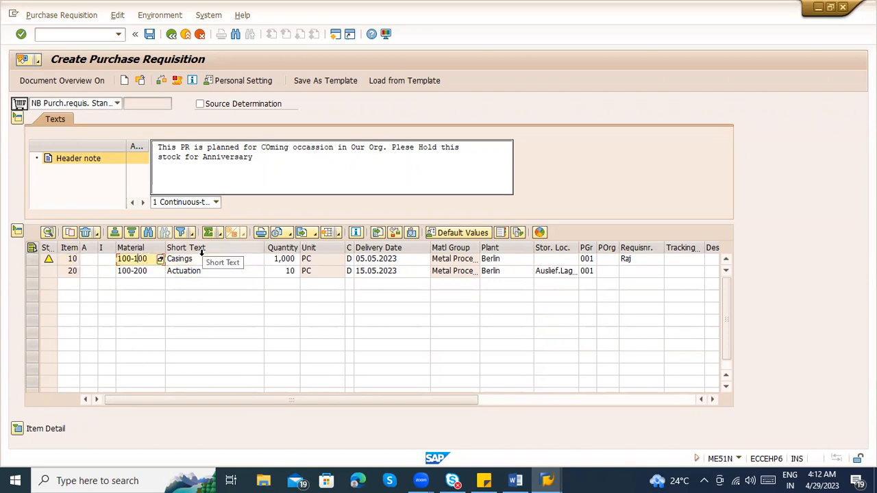
click(281, 259)
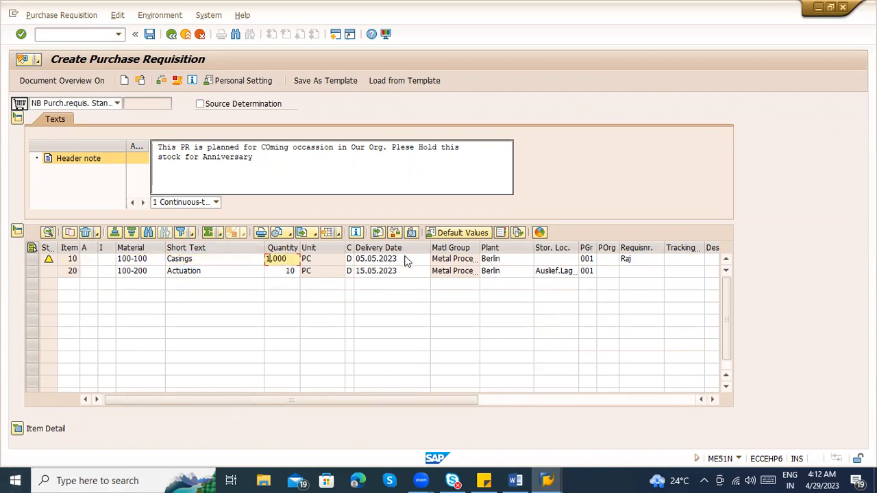
click(47, 262)
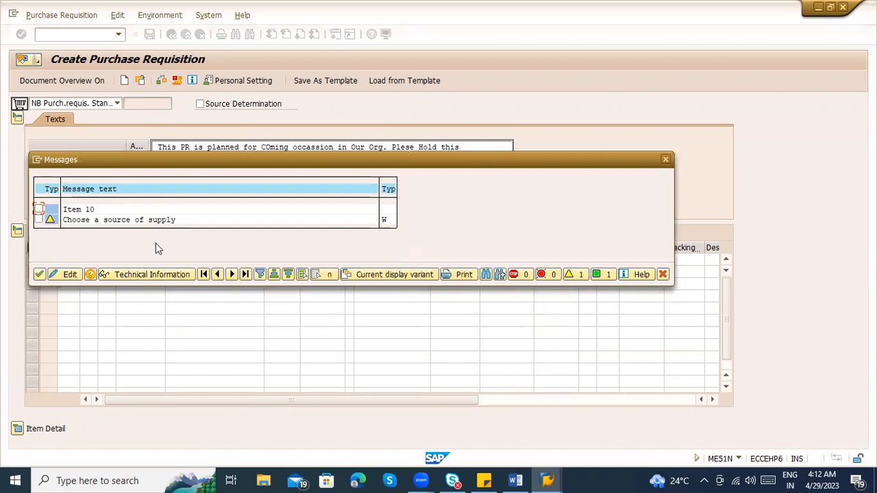
click(666, 159)
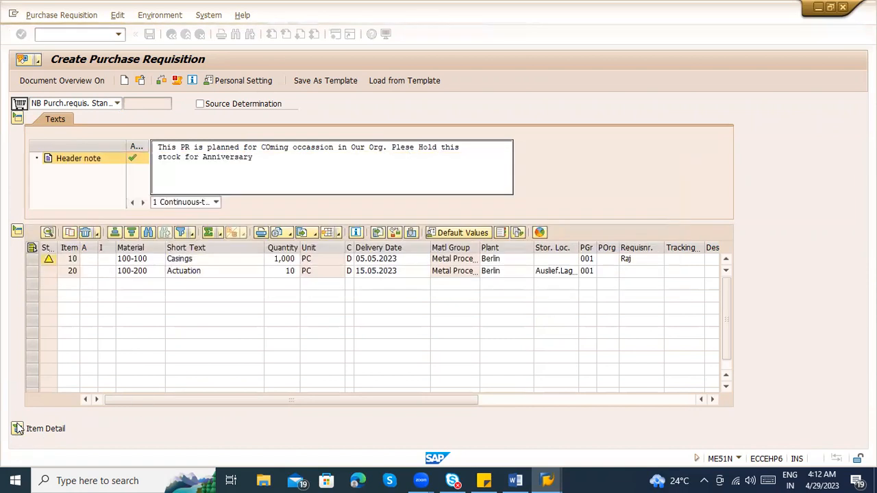
Expand the item details and review item 10's material data, quantities and dates, valuation and account assignment
click(19, 430)
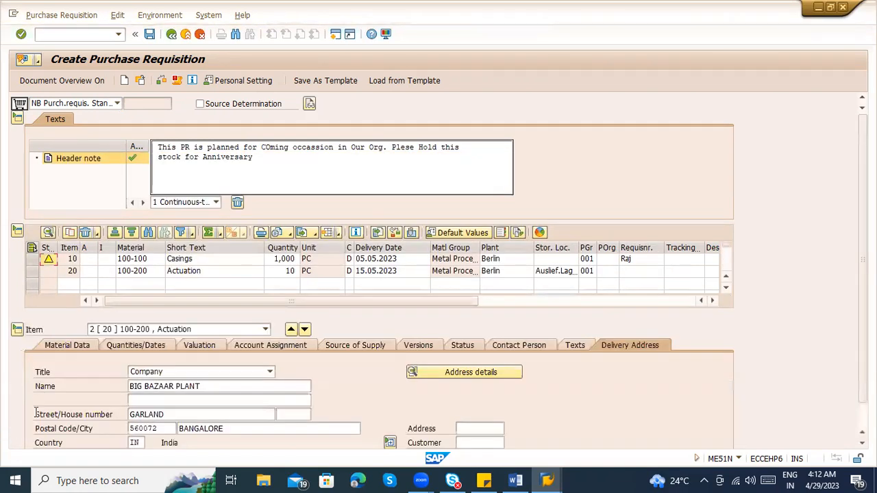
click(180, 330)
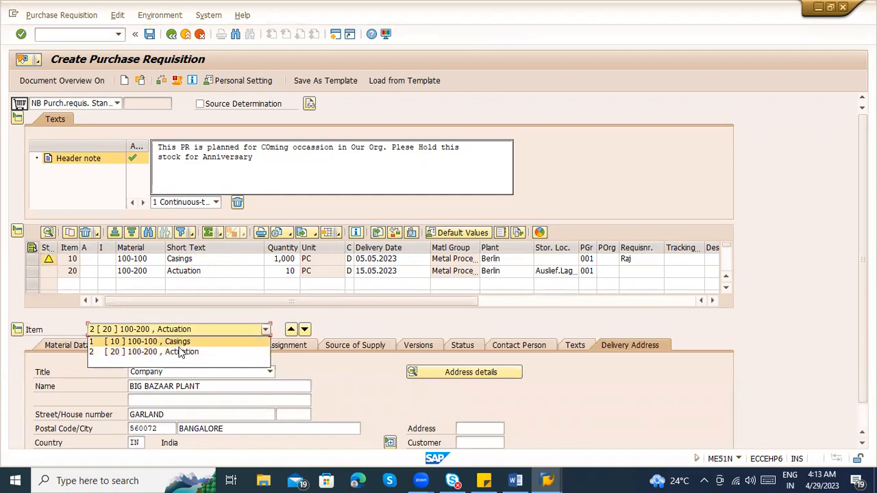
click(180, 342)
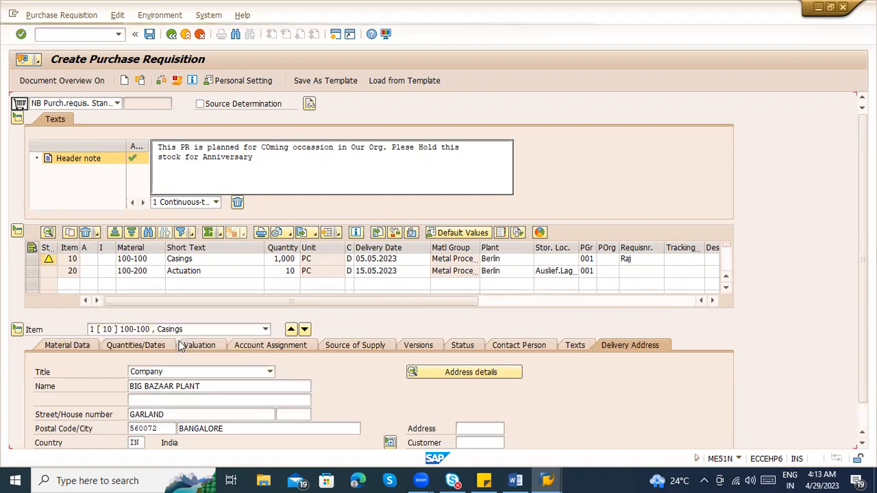
click(80, 349)
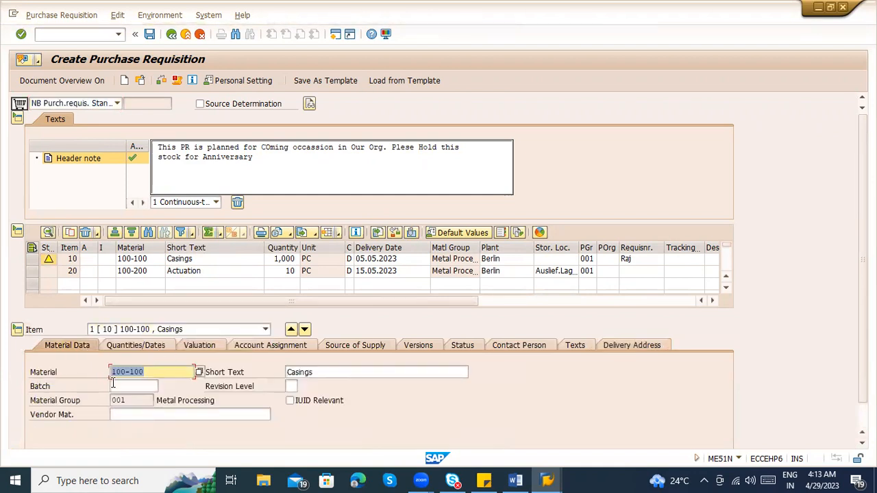
click(131, 347)
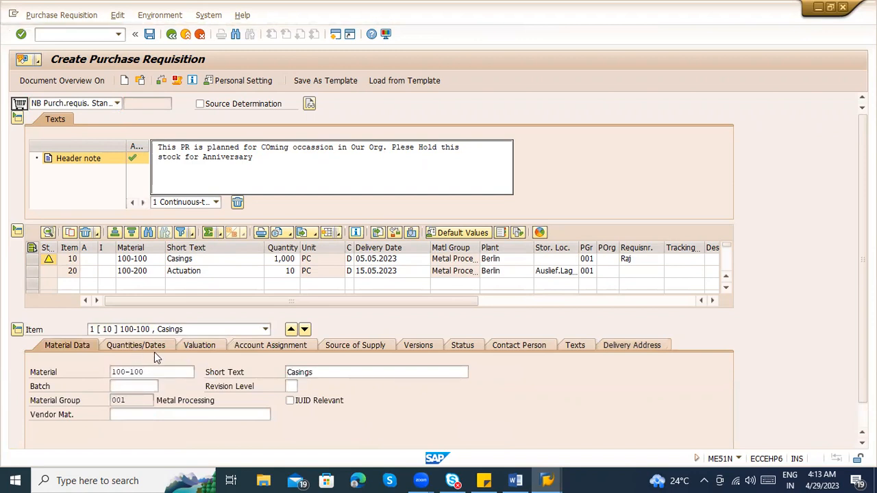
click(199, 347)
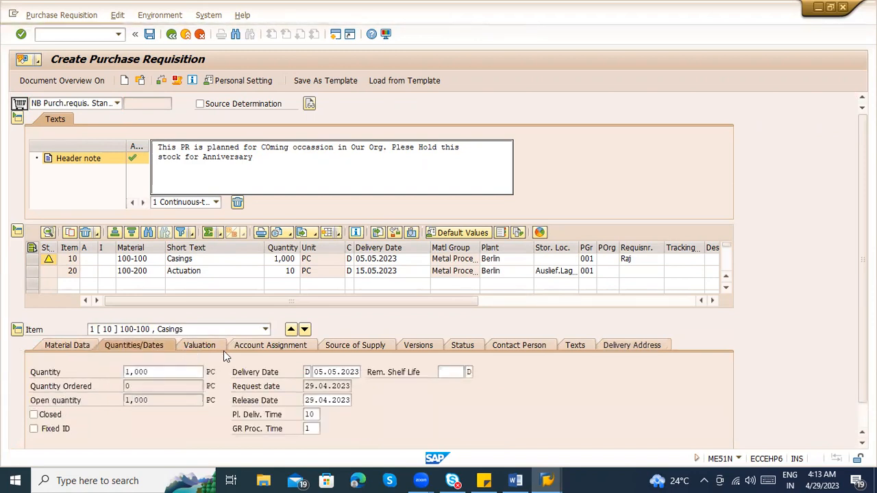
click(264, 346)
Review item 20's material data, quantities, valuation and account assignment, including the available account assignment categories
click(142, 232)
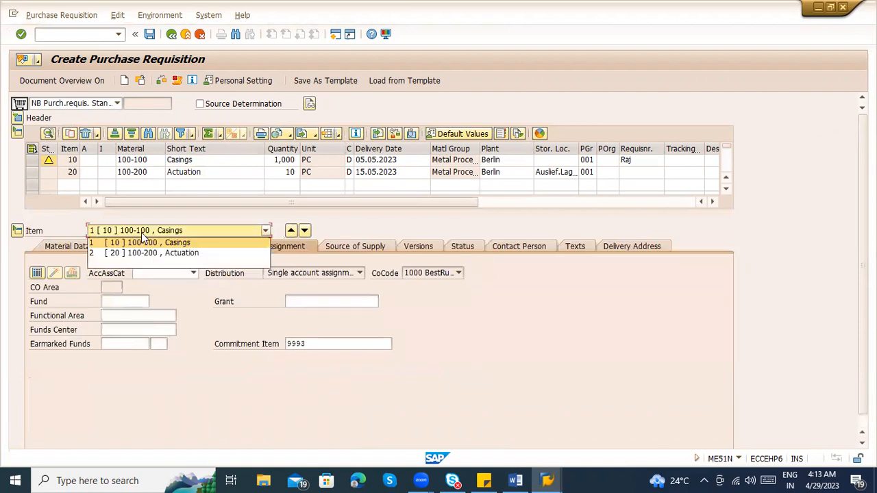
click(145, 253)
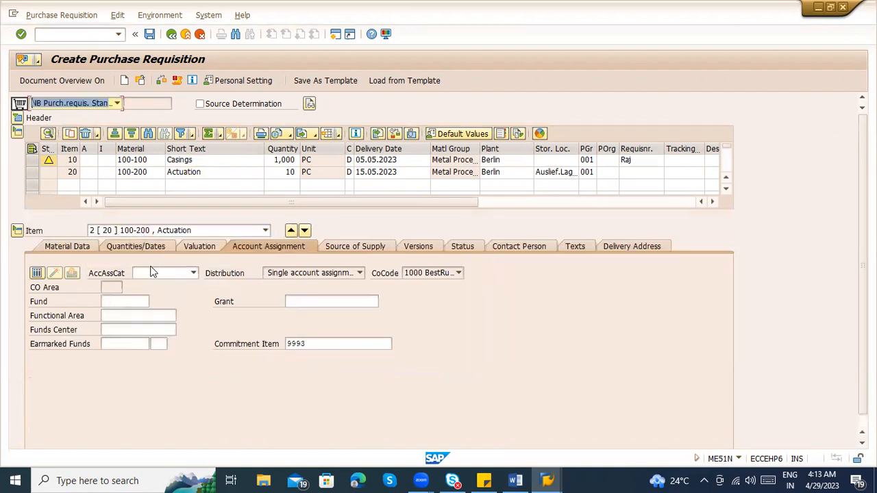
click(75, 246)
click(152, 330)
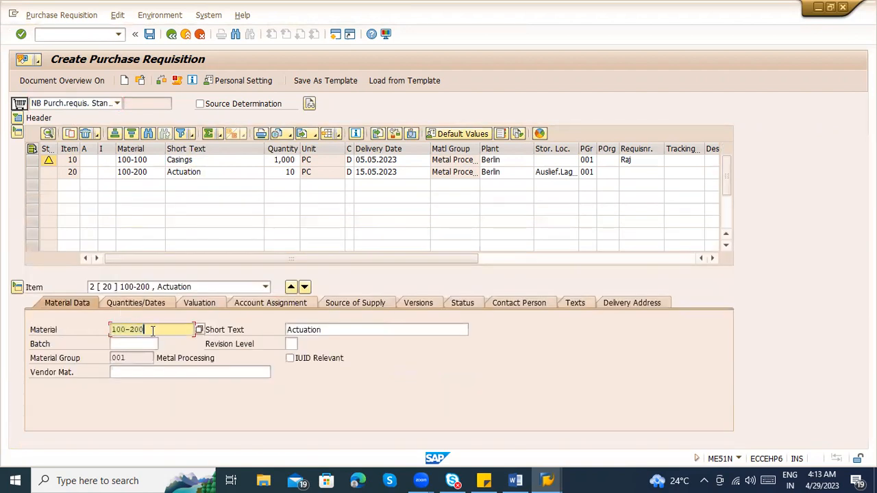
click(129, 306)
click(193, 304)
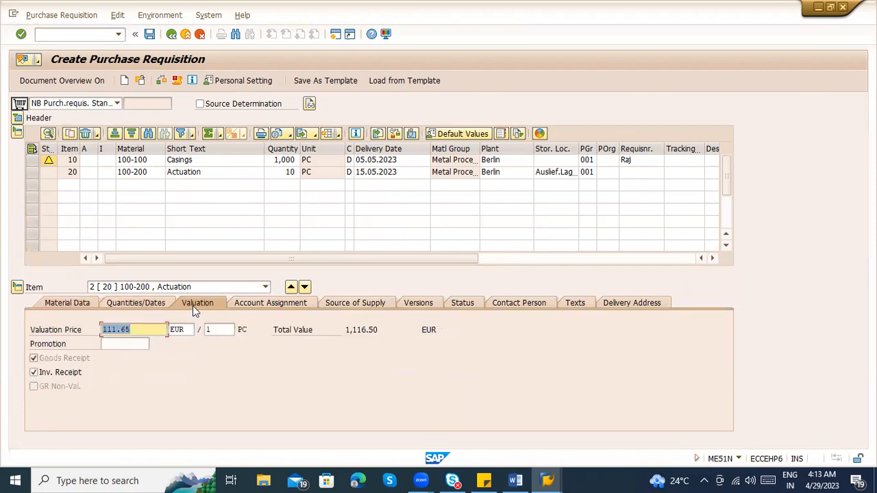
click(271, 305)
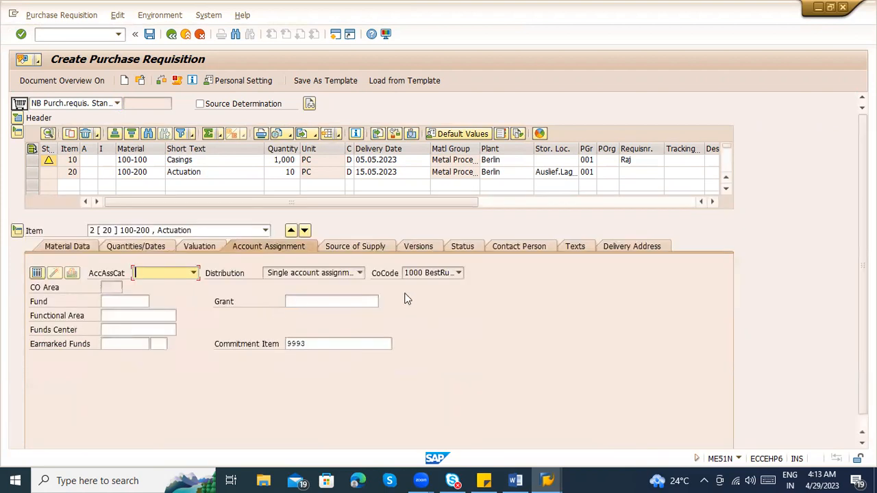
click(193, 273)
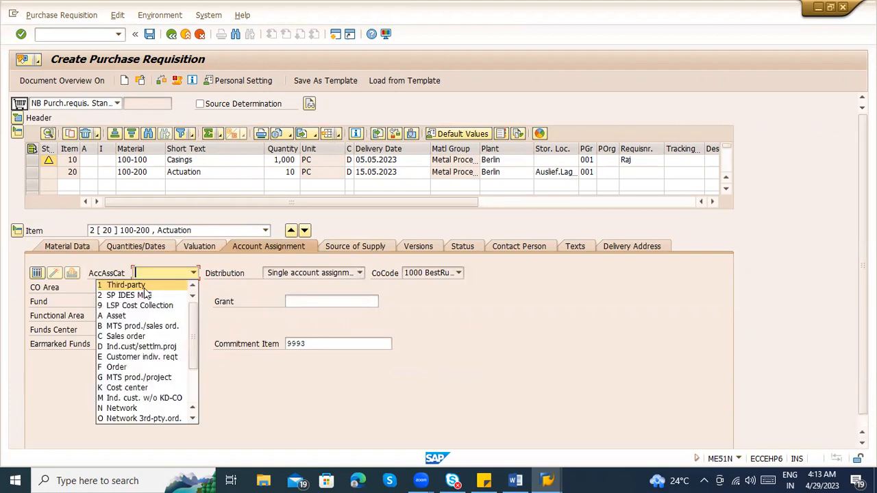
click(689, 312)
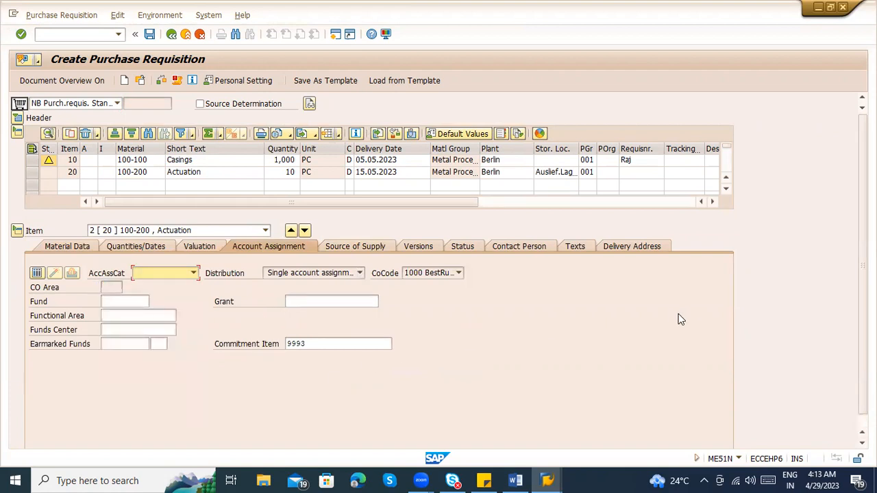
Return the item details to item 10, and collapse and re-expand the requisition's sections to show the header note and item overview
click(134, 233)
click(135, 244)
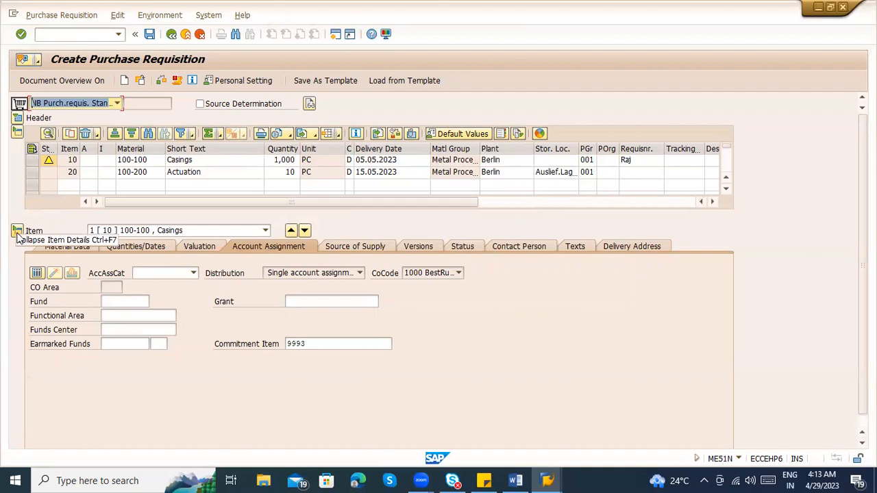
click(18, 132)
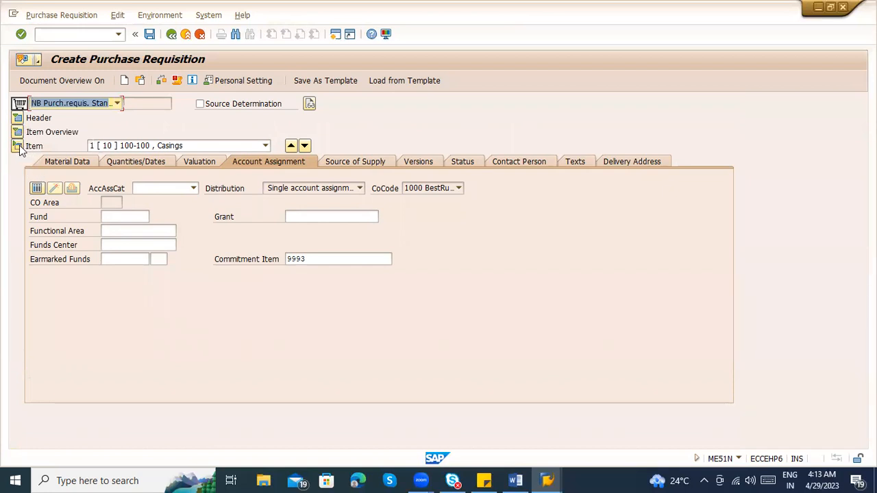
click(17, 146)
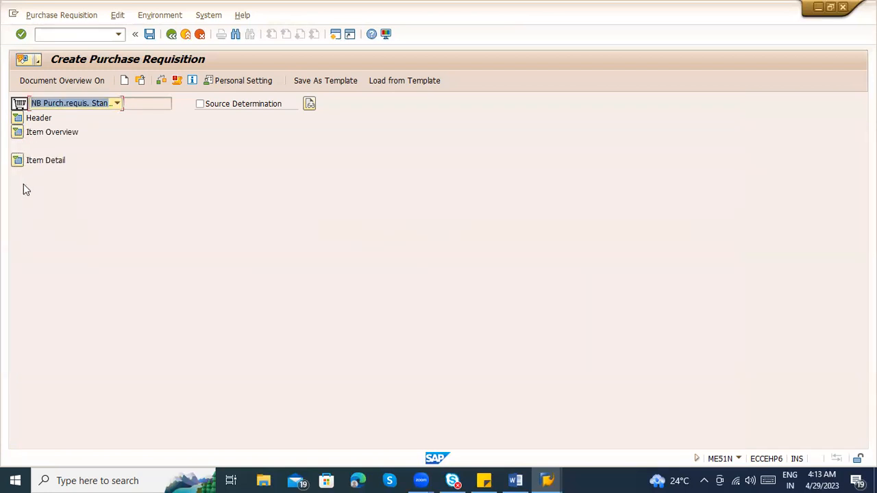
click(18, 162)
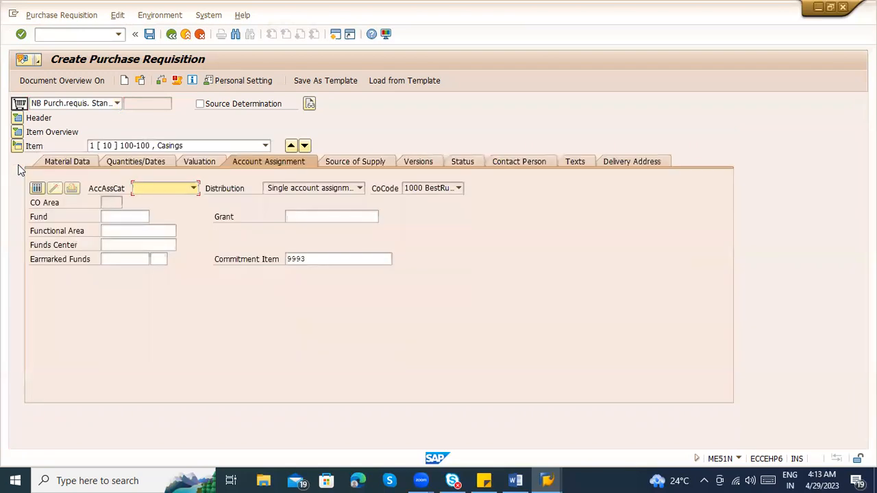
click(17, 132)
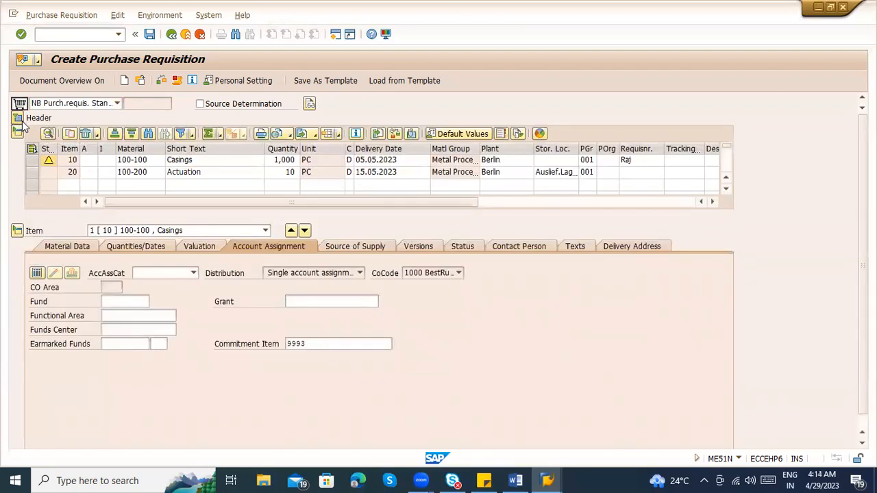
click(17, 118)
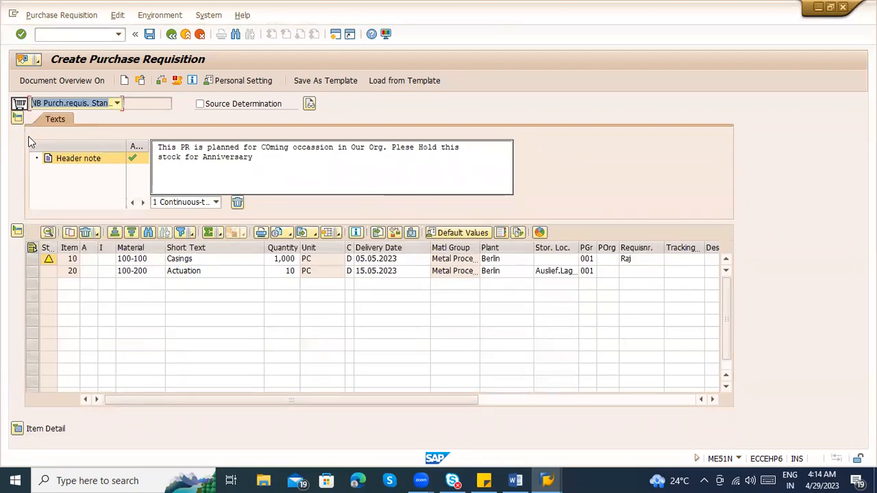
Look at the materials of items 20 and 10 in the overview, and switch to the Word document with the requisition notes
click(134, 275)
click(140, 260)
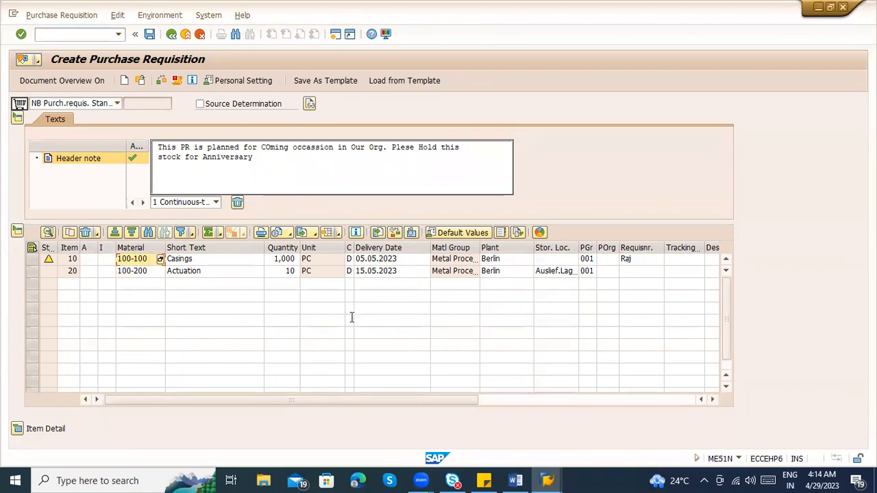
key(alt+Tab)
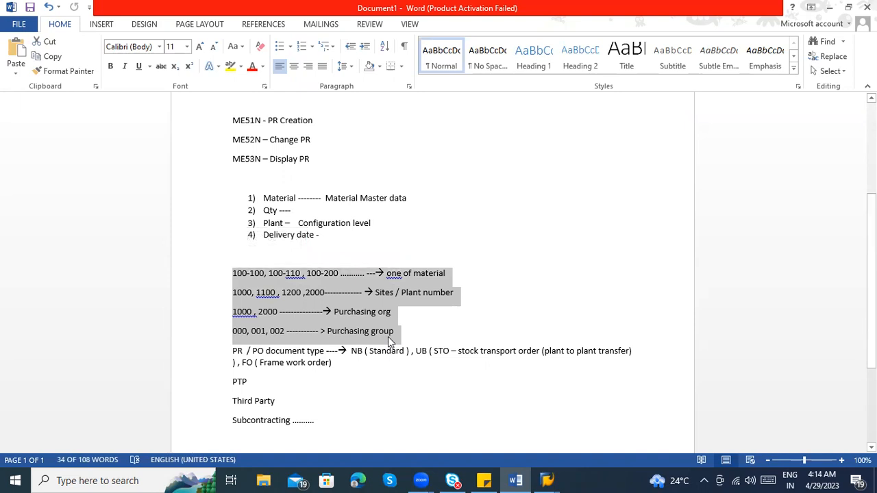
Switch back to SAP, collapse and re-expand the requisition's header section, and expand the item details
key(alt+Tab)
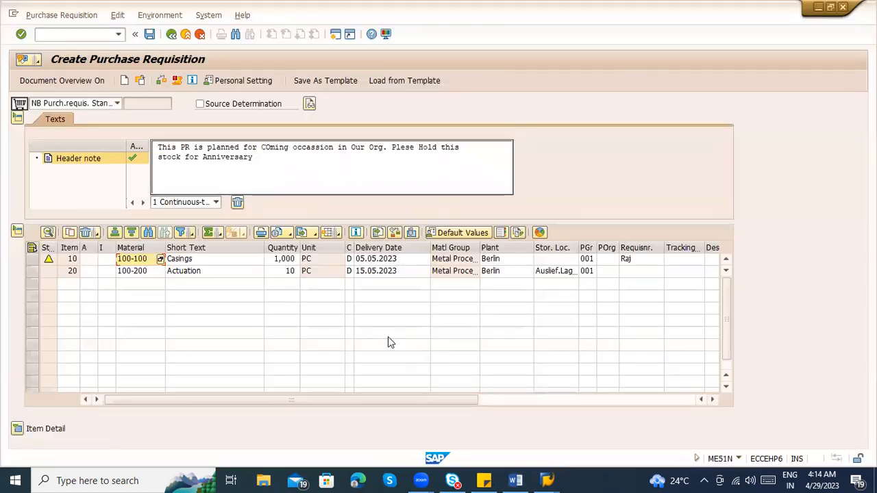
click(18, 119)
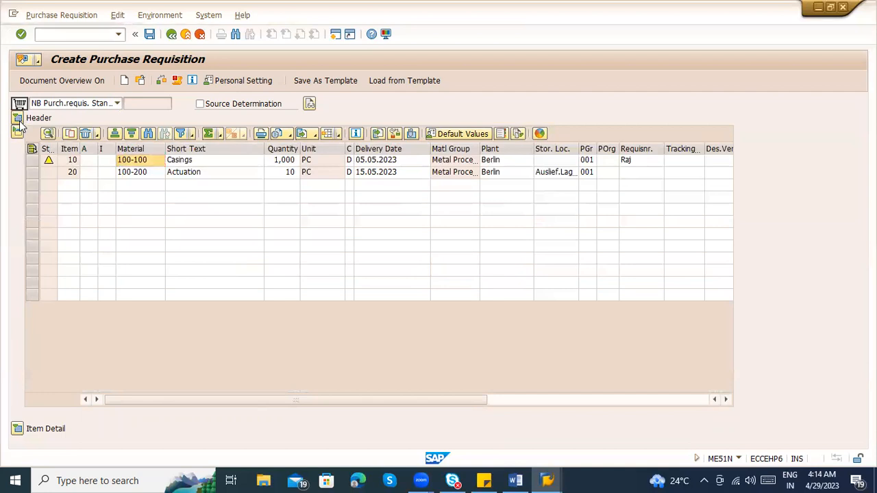
click(18, 119)
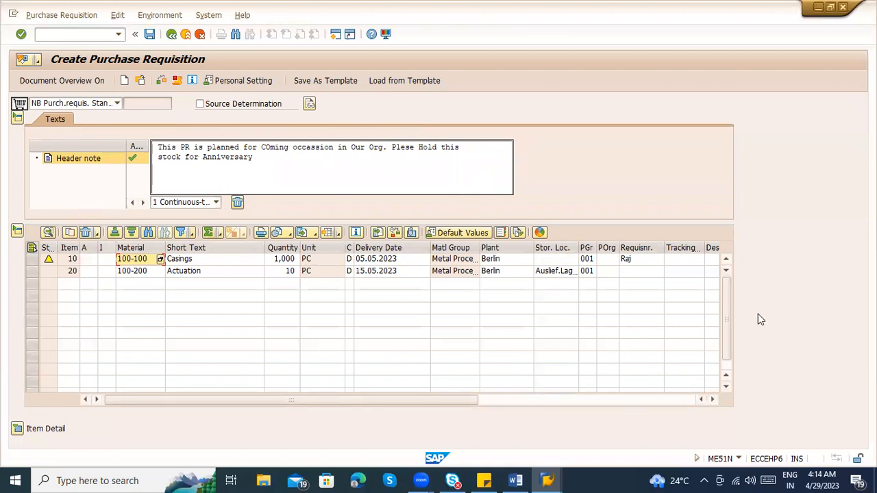
click(18, 429)
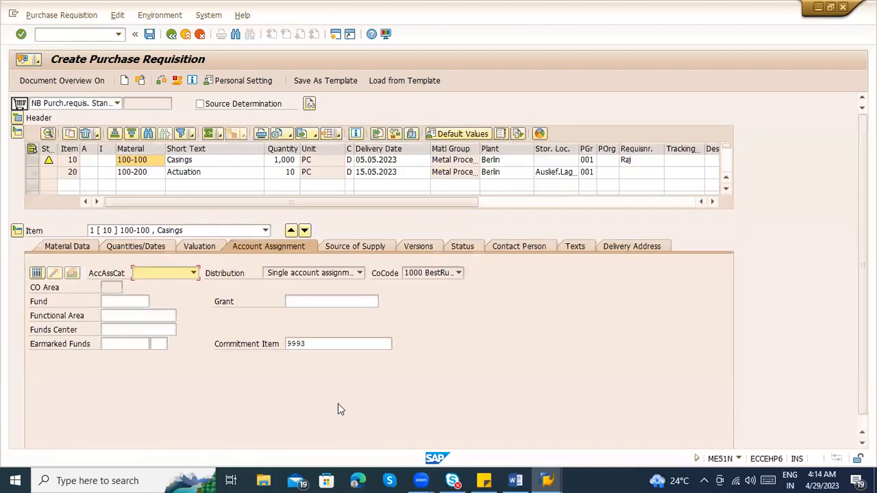
Compare the materials and delivery dates of items 10 and 20 in the item overview
click(147, 172)
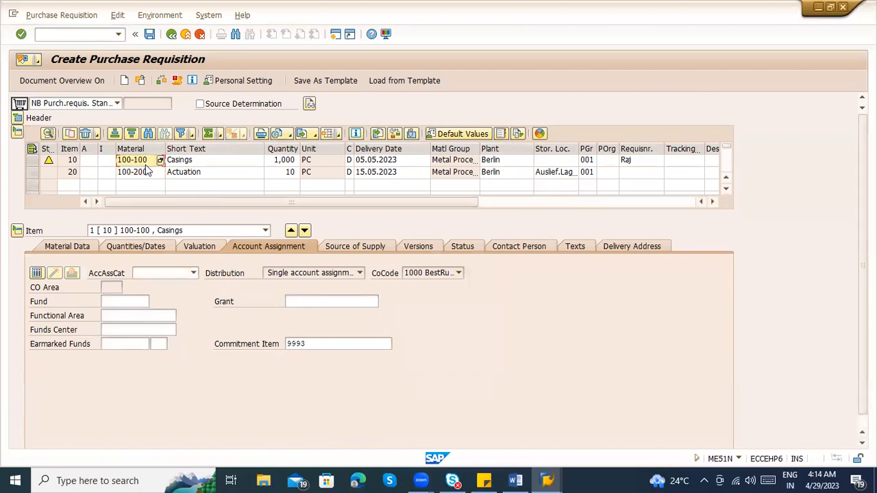
key(Up)
click(147, 175)
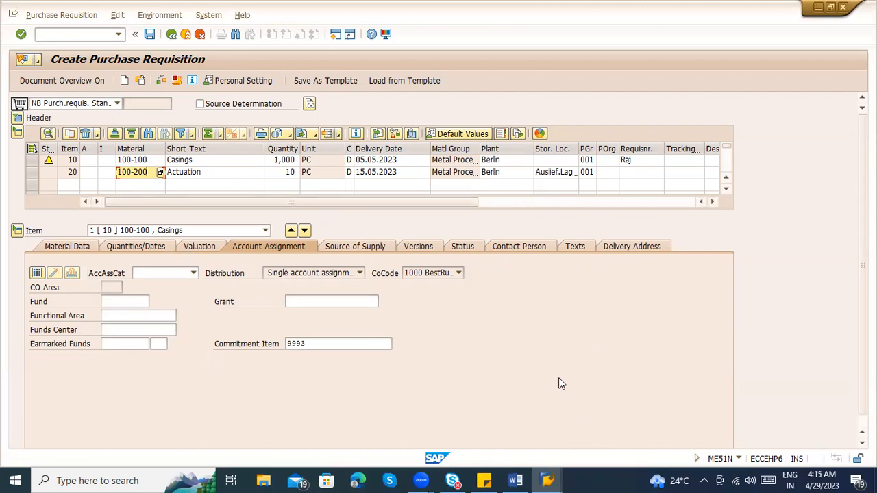
click(384, 159)
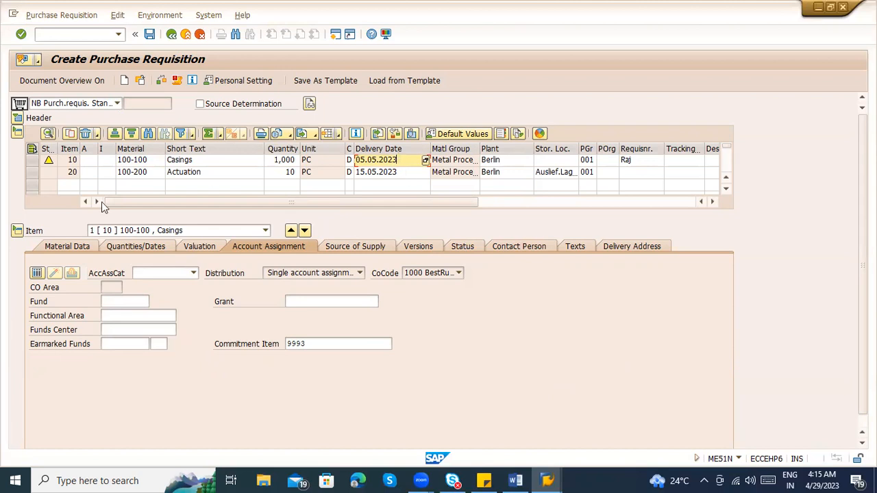
click(69, 173)
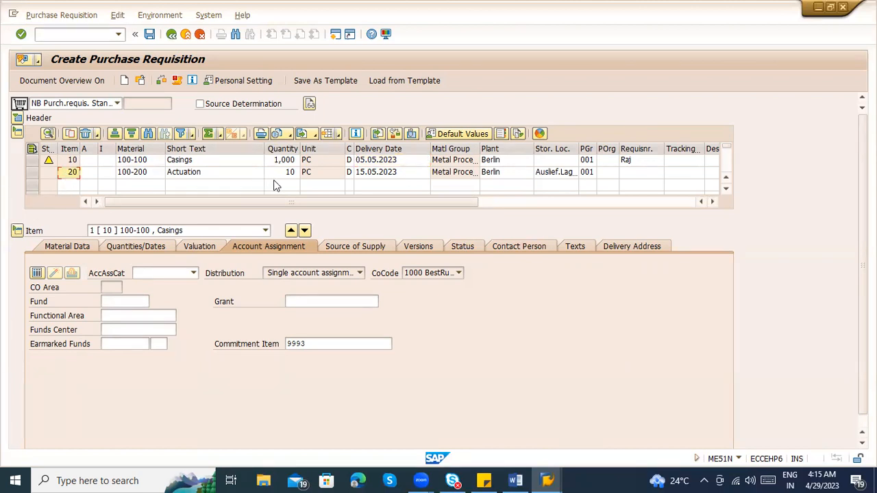
click(402, 173)
drag(402, 174, 355, 174)
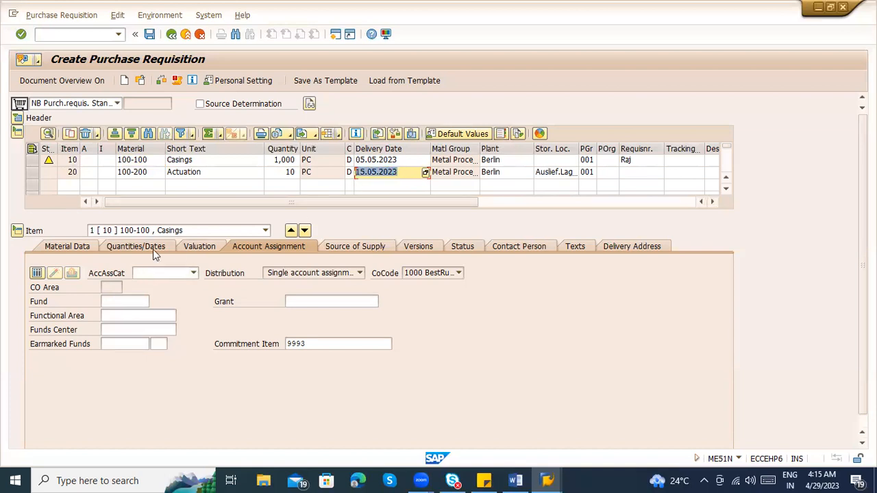
Examine item 20's quantities and dates, including its planned delivery time, request date, release date and delivery date
click(183, 248)
click(133, 303)
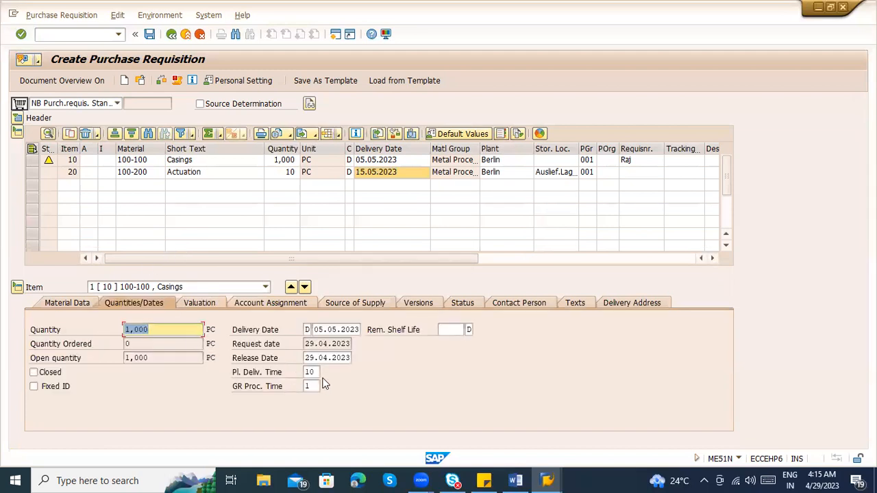
click(190, 287)
click(190, 310)
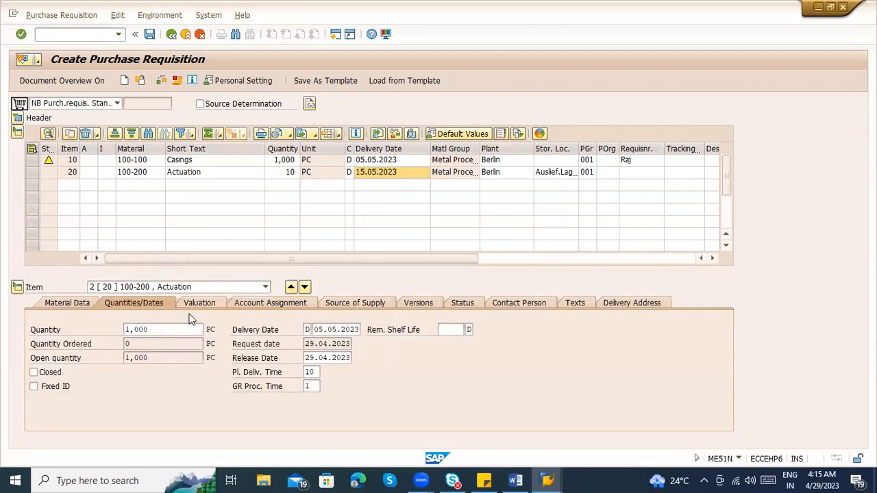
double_click(310, 371)
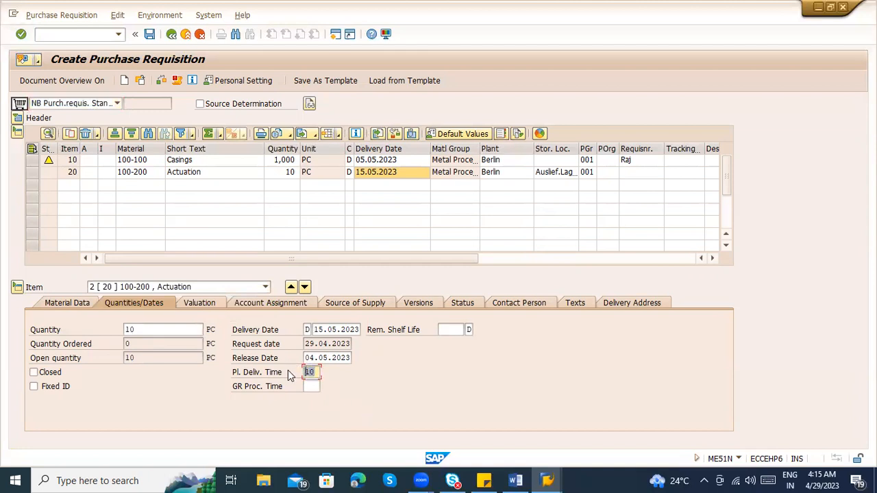
click(329, 344)
drag(306, 344, 351, 358)
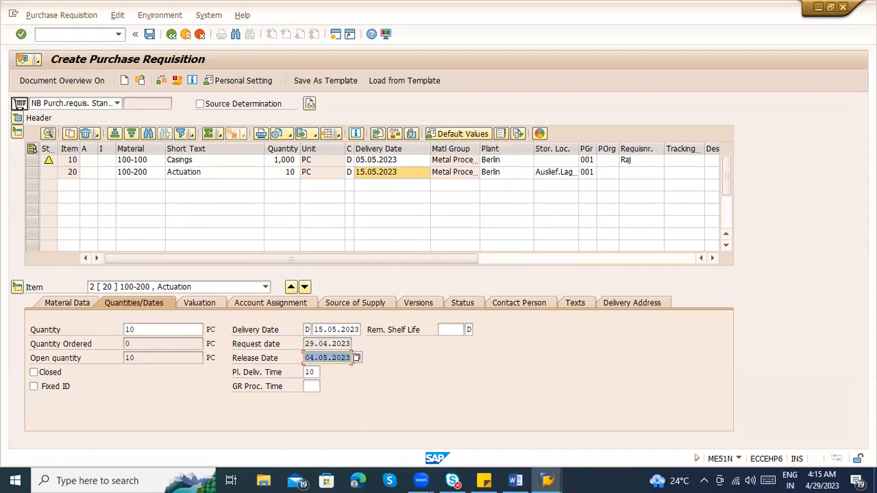
click(332, 360)
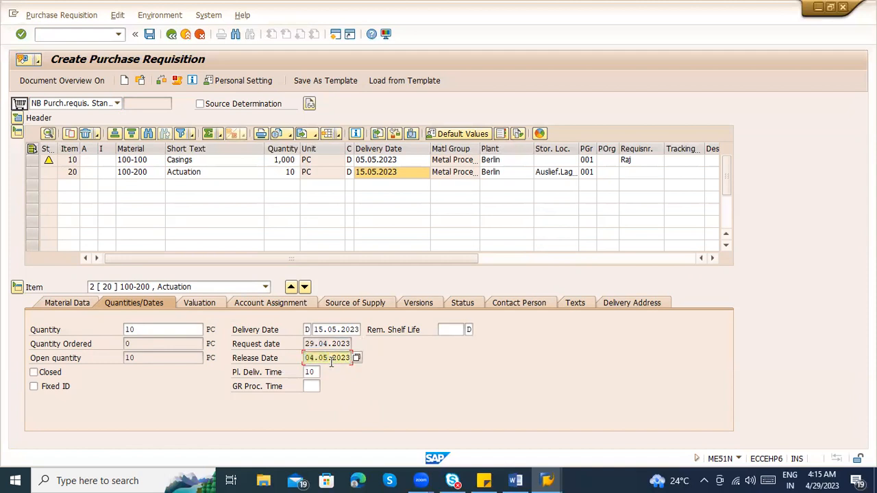
click(334, 329)
click(331, 361)
drag(313, 330, 361, 330)
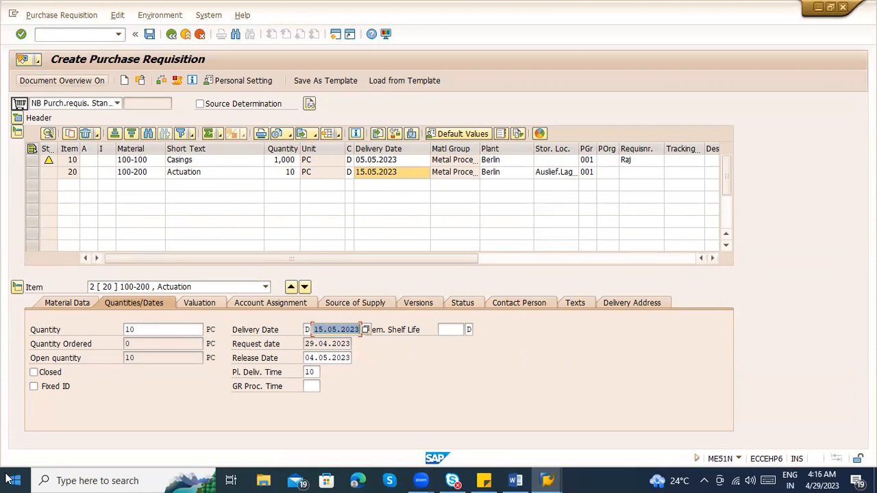
Save the purchase requisition and copy its new number from the details of the creation message
click(150, 35)
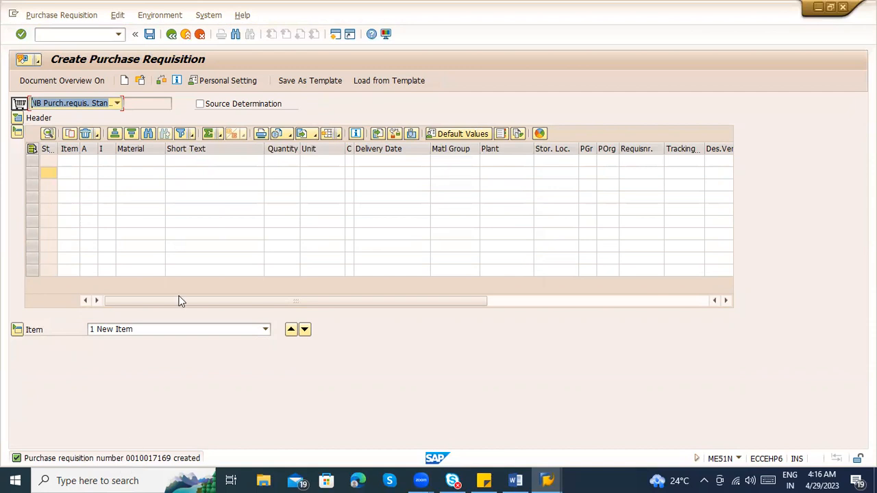
click(147, 457)
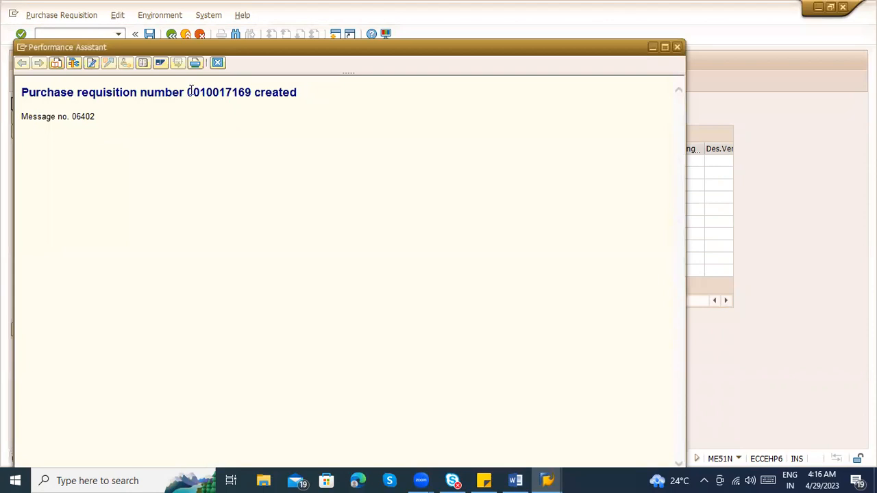
drag(187, 91, 250, 96)
key(ctrl+c)
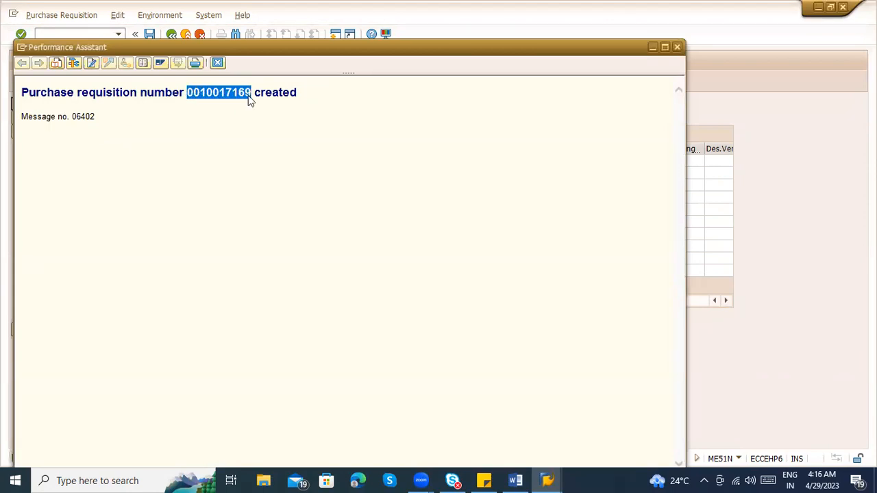
key(Escape)
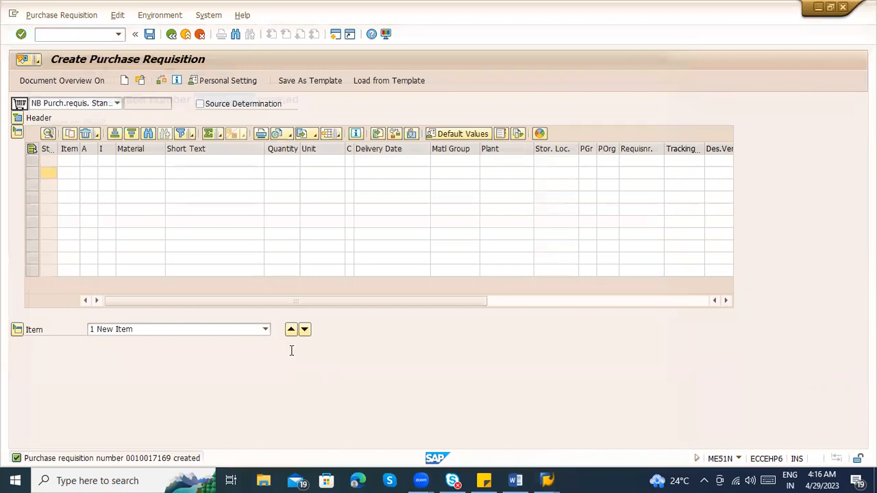
Paste the requisition number at the end of the Word notes and prefix it with "PR -"
key(alt+Tab)
key(ctrl+v)
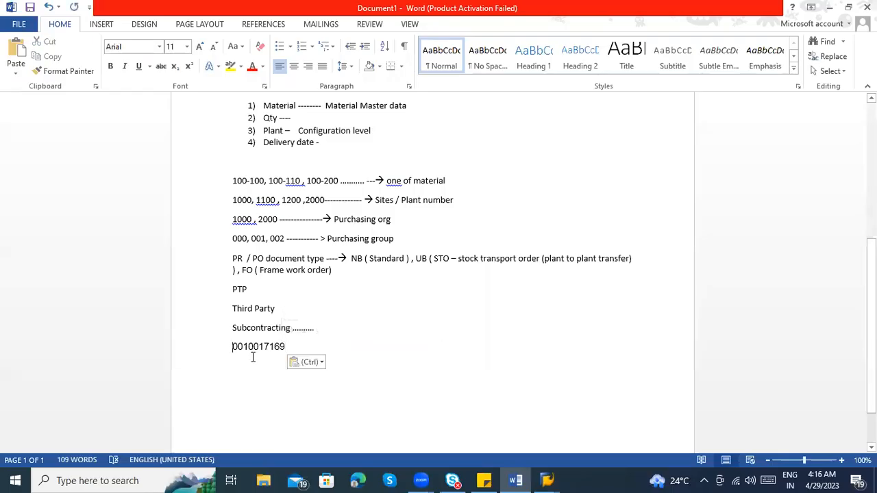
text(PR -)
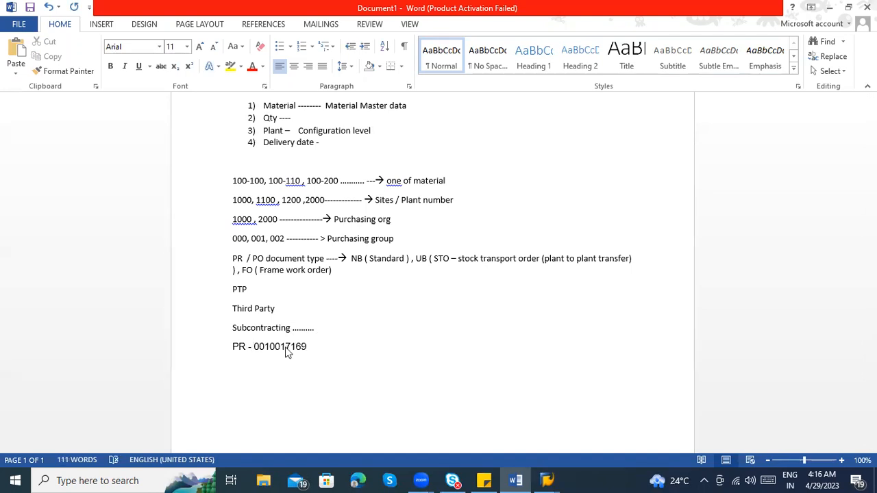
Switch back to SAP, open the newly saved requisition in display mode and compare its number with the Word notes
key(alt+Tab)
click(142, 82)
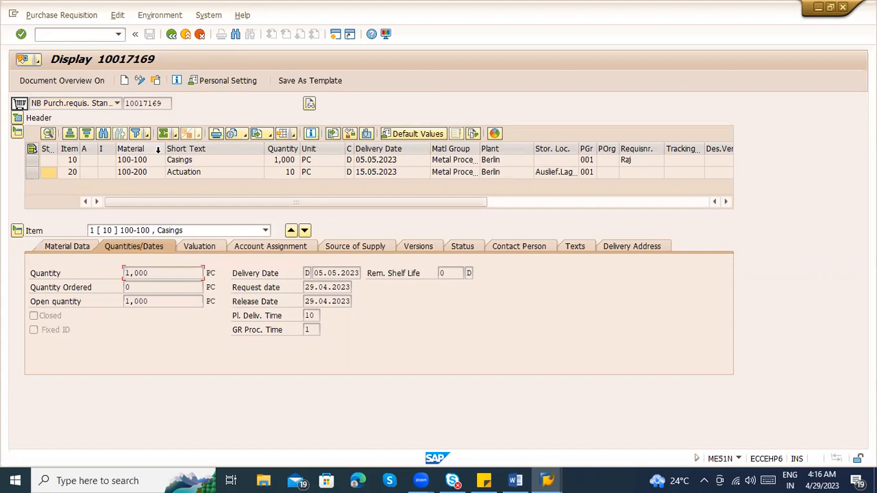
drag(164, 104, 125, 104)
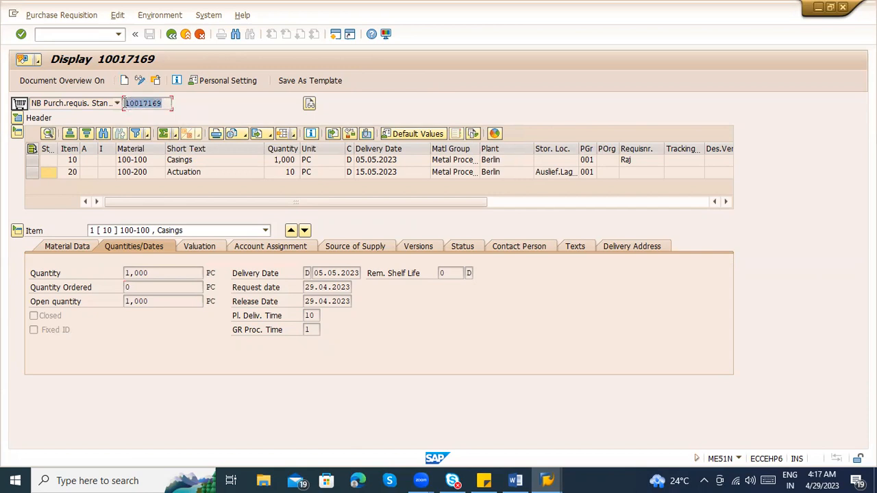
key(alt+Tab)
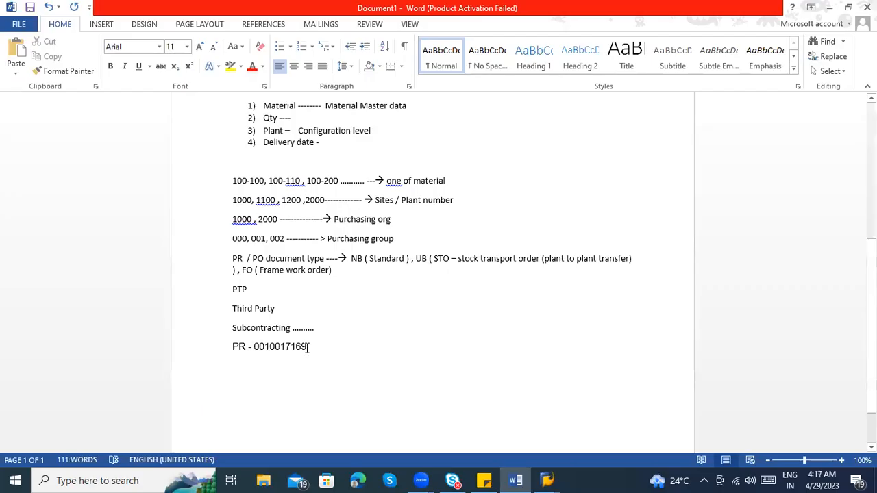
key(alt+Tab)
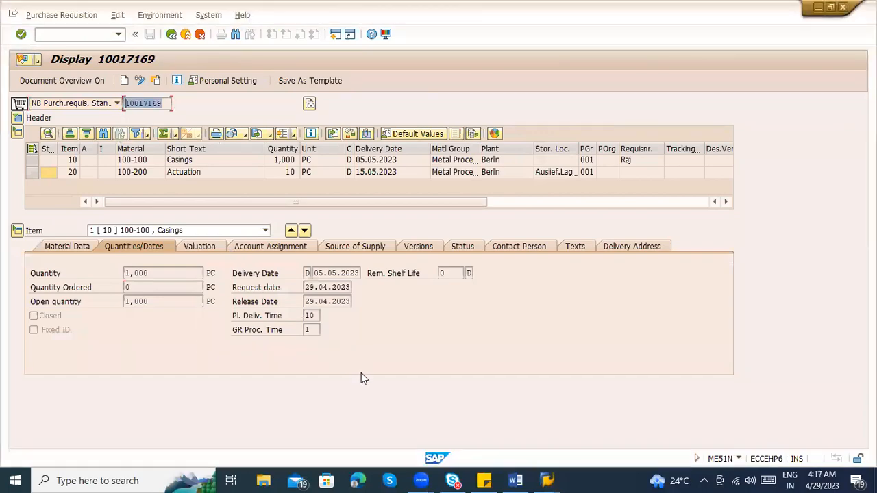
Switch to the Word notes and review the transaction codes ME51N for PR creation and ME52N for PR change
key(alt+Tab)
scroll(304, 327, up, 5)
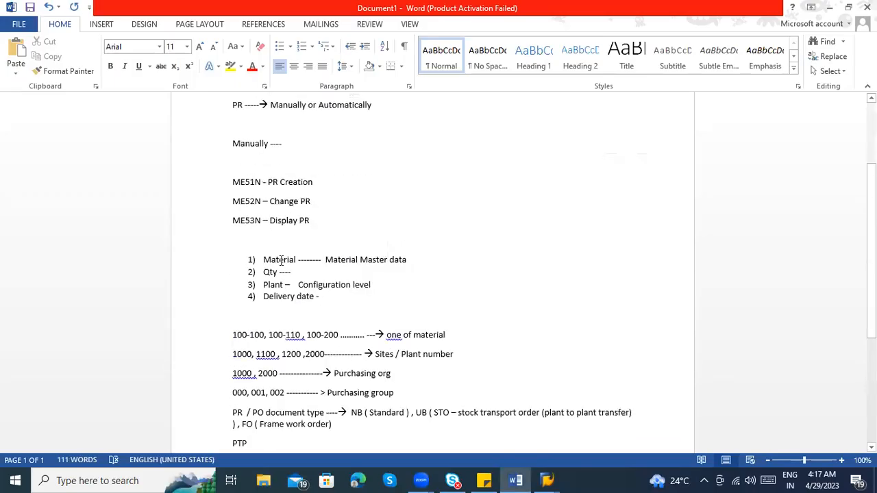
scroll(281, 260, up, 3)
drag(233, 274, 299, 274)
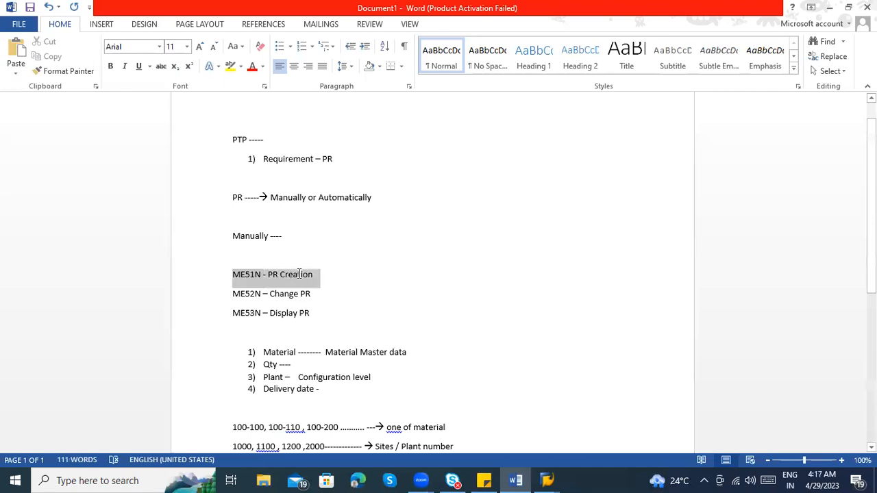
drag(232, 293, 310, 300)
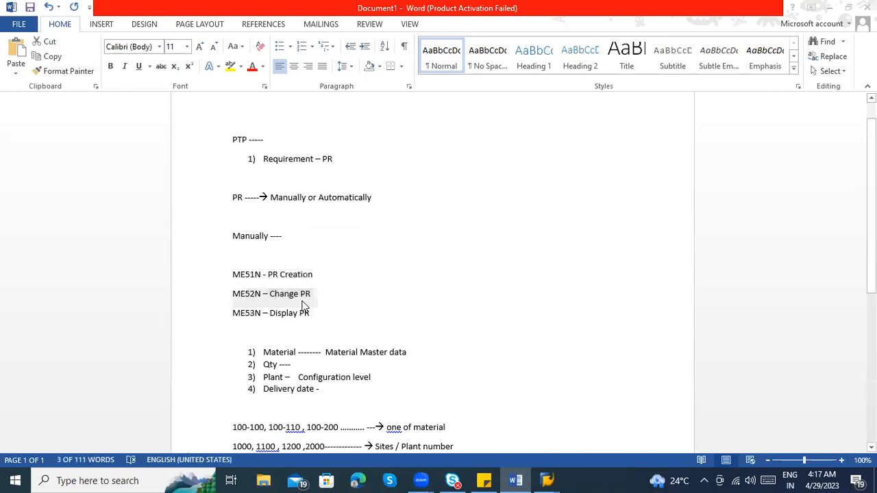
Return to SAP, leave the displayed requisition with /n and start transaction ME52N to change a requisition
key(alt+Tab)
click(81, 37)
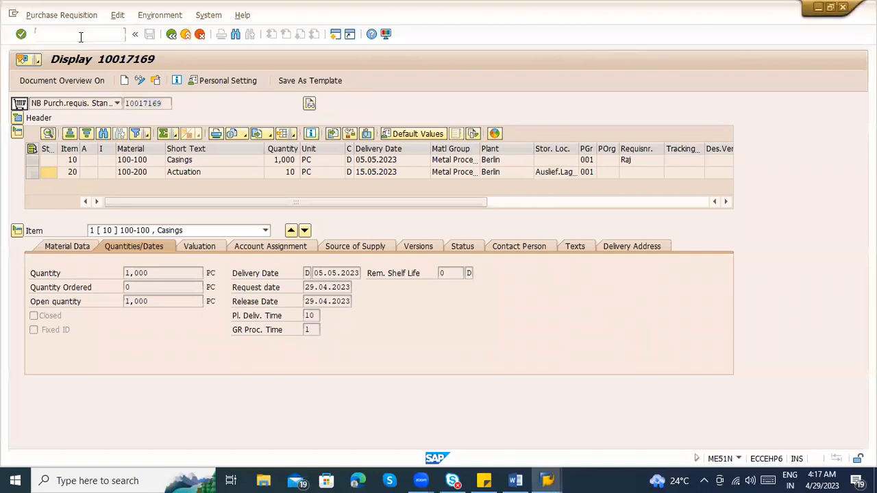
text(/n)
key(BackSpace)
text(o)
key(BackSpace)
text(n)
key(Return)
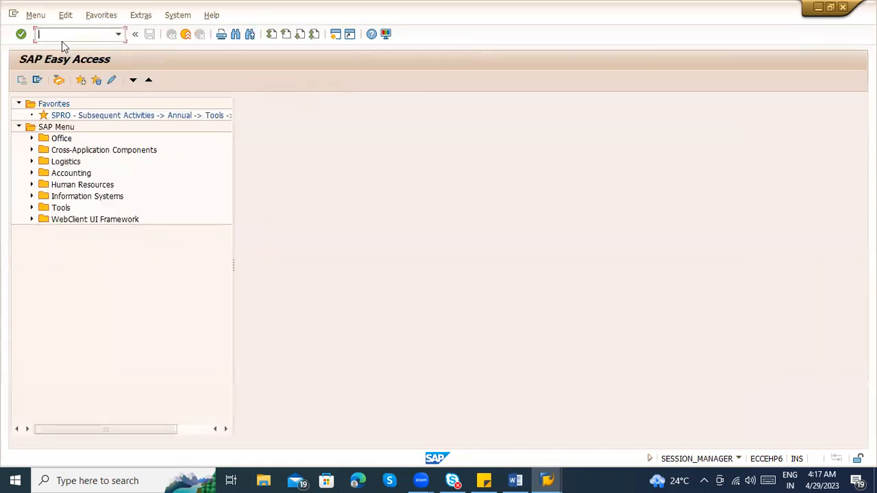
text(Me52n)
key(Return)
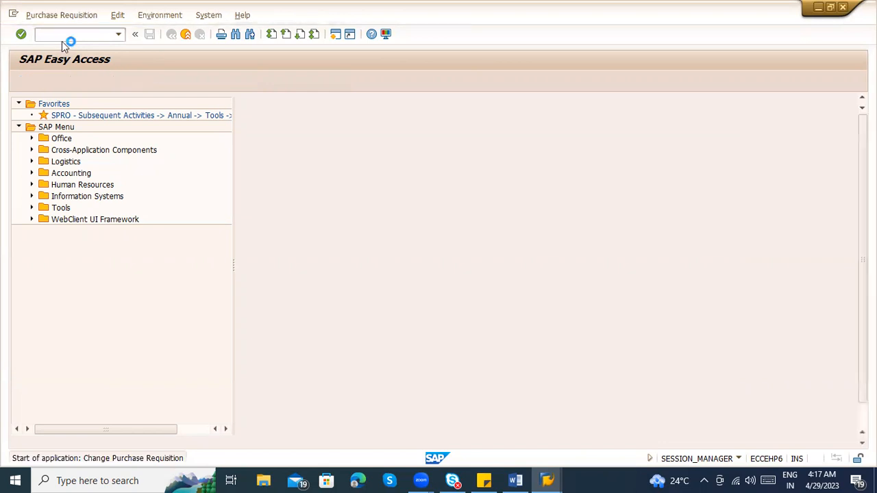
Switch to the Word notes and copy the requisition number from the "PR -" line
key(alt+Tab)
click(200, 292)
scroll(306, 325, down, 7)
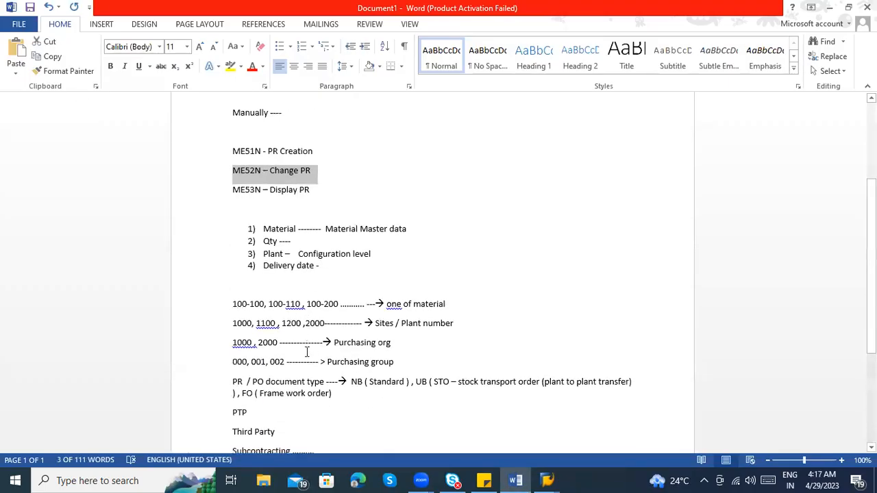
drag(254, 317, 309, 317)
key(ctrl+c)
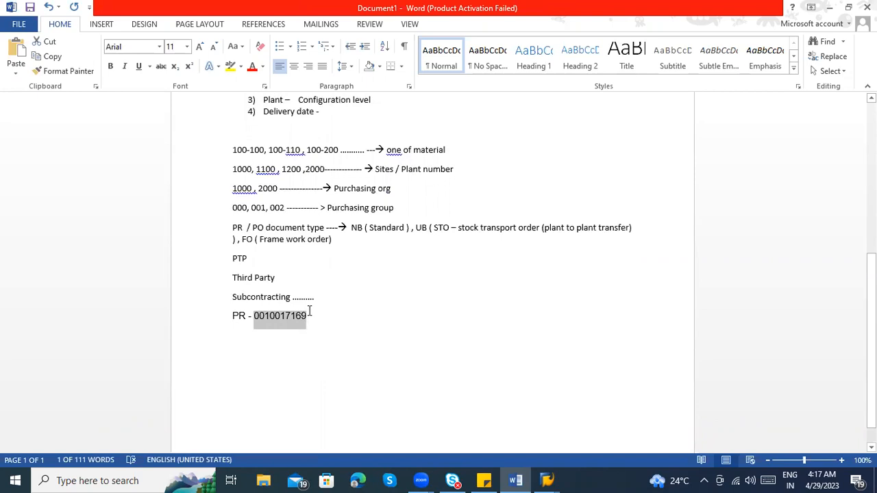
Return to SAP and open another requisition for change using the copied requisition number
key(alt+Tab)
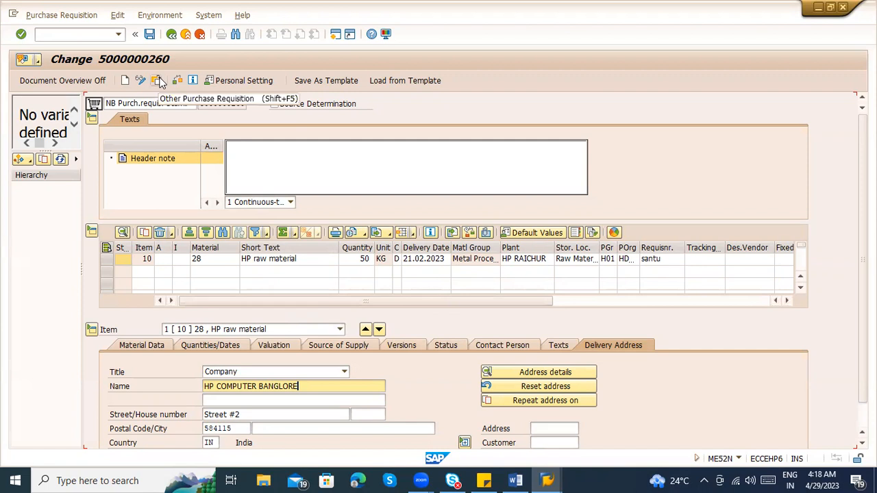
click(90, 16)
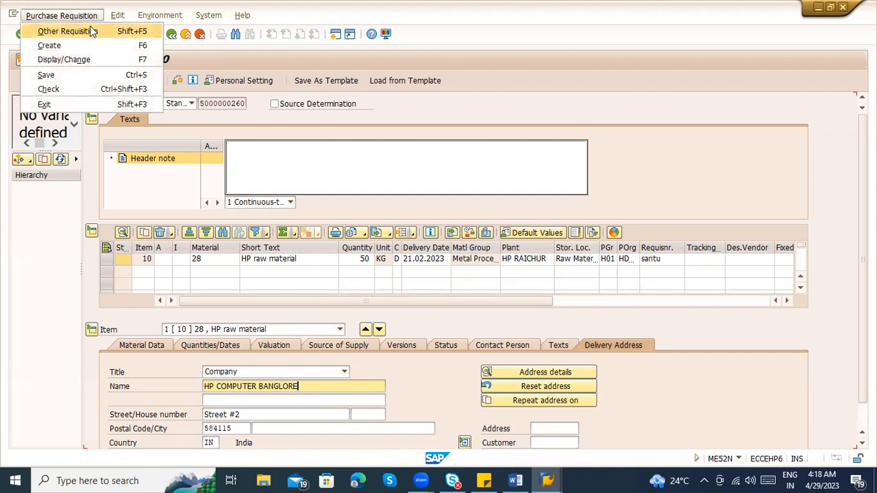
click(91, 31)
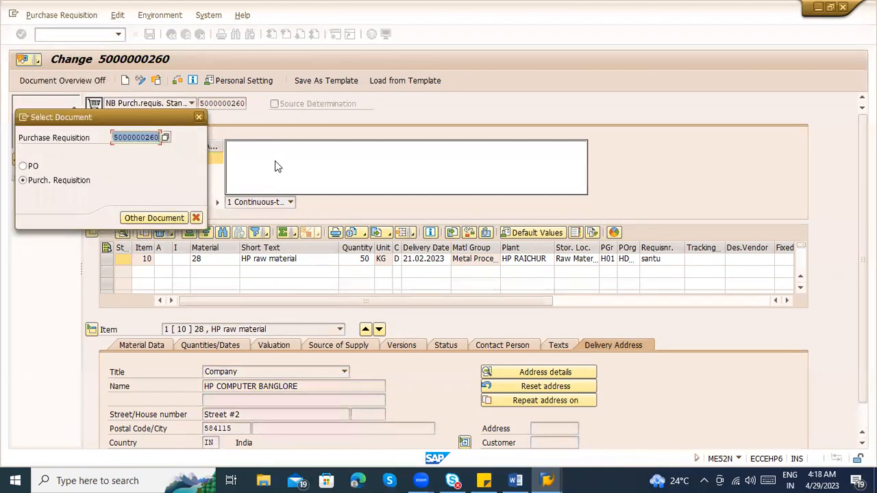
key(ctrl+v)
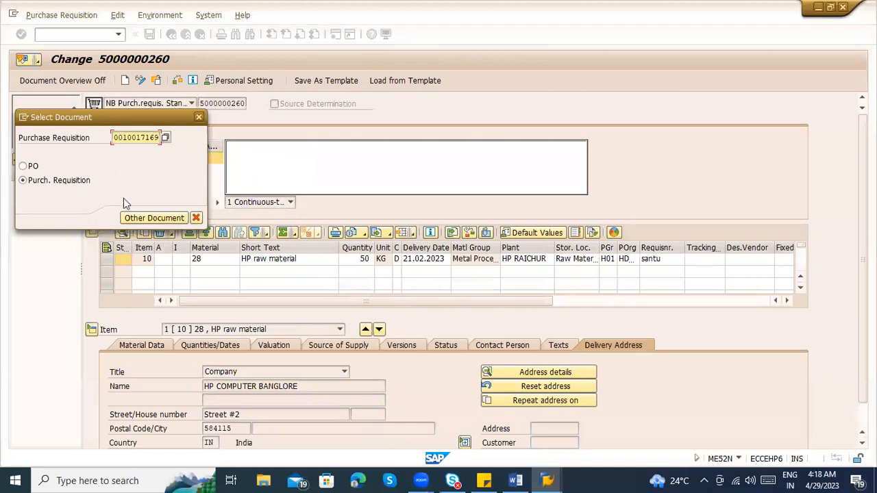
key(Return)
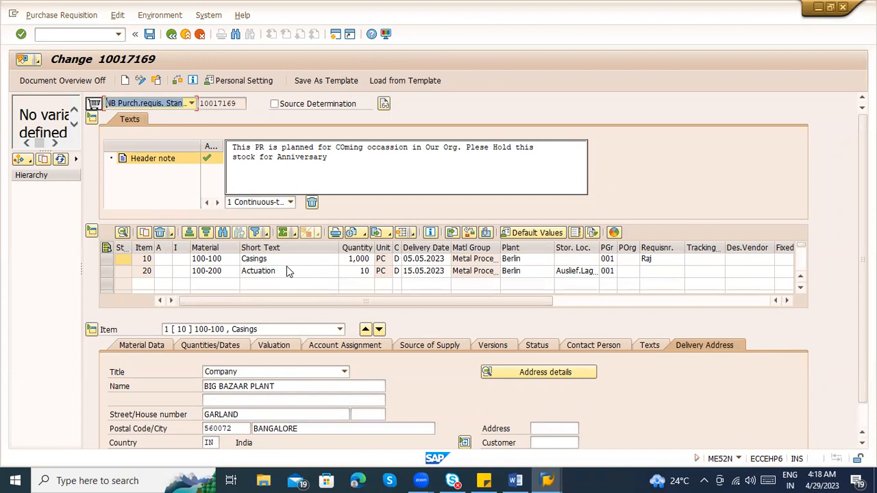
Inspect the item selector, item texts, and the quantity, storage location and requisitioner fields of the two items in change mode
click(279, 329)
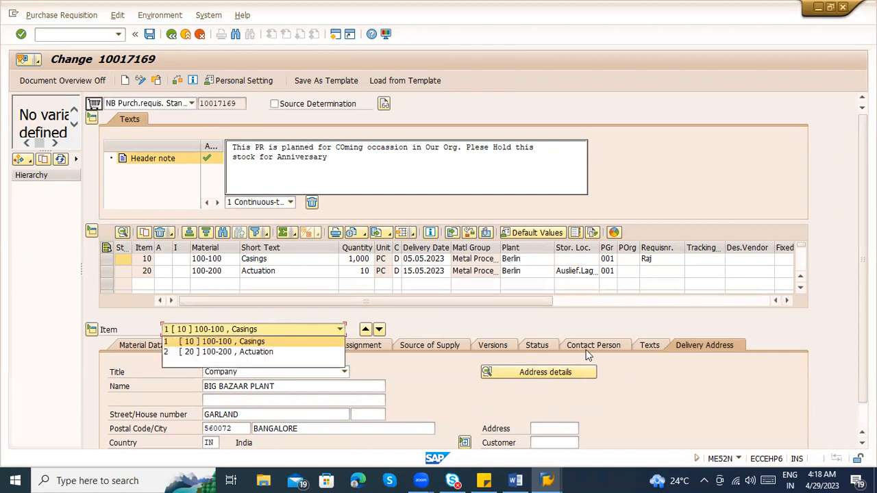
click(641, 353)
click(643, 347)
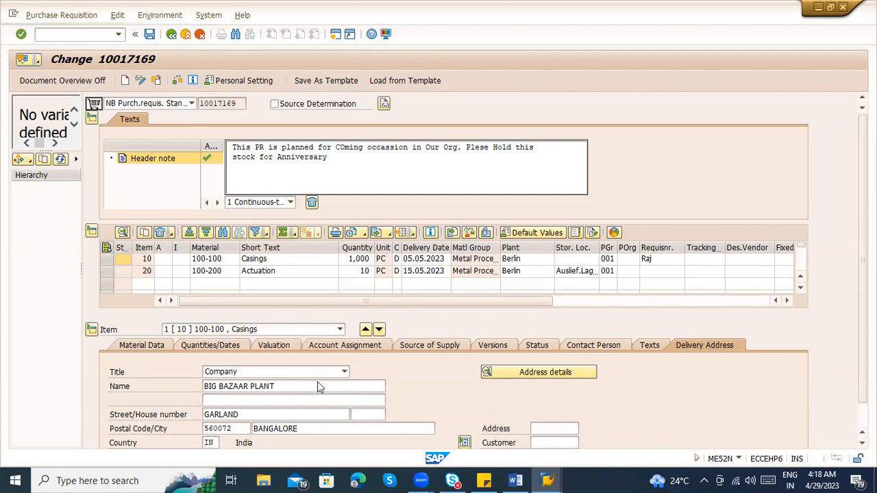
click(364, 259)
click(366, 271)
text(0)
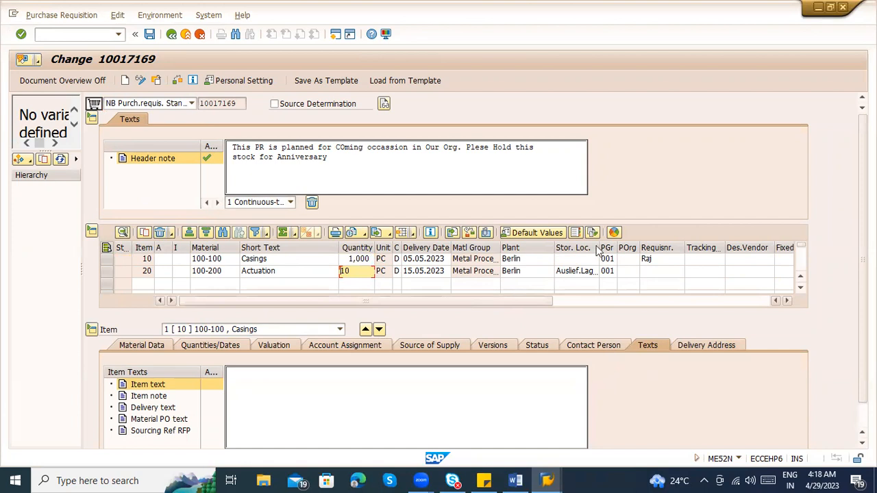
click(592, 259)
click(646, 273)
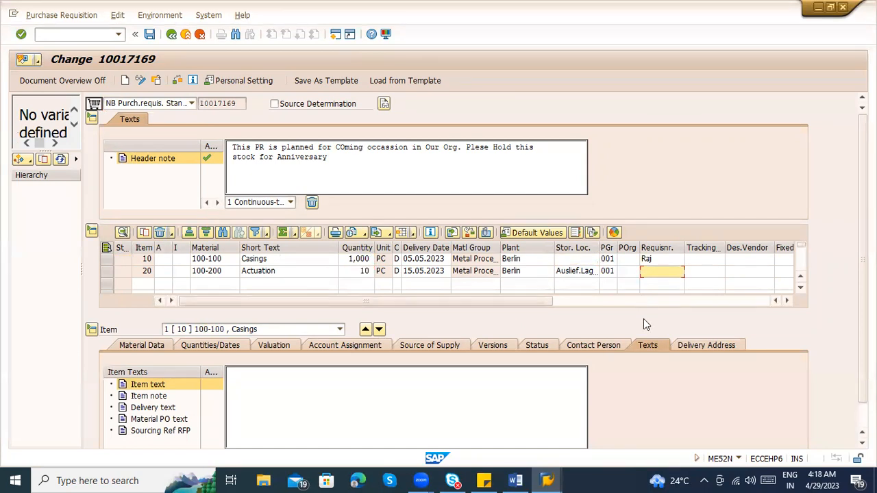
scroll(453, 274, down, 2)
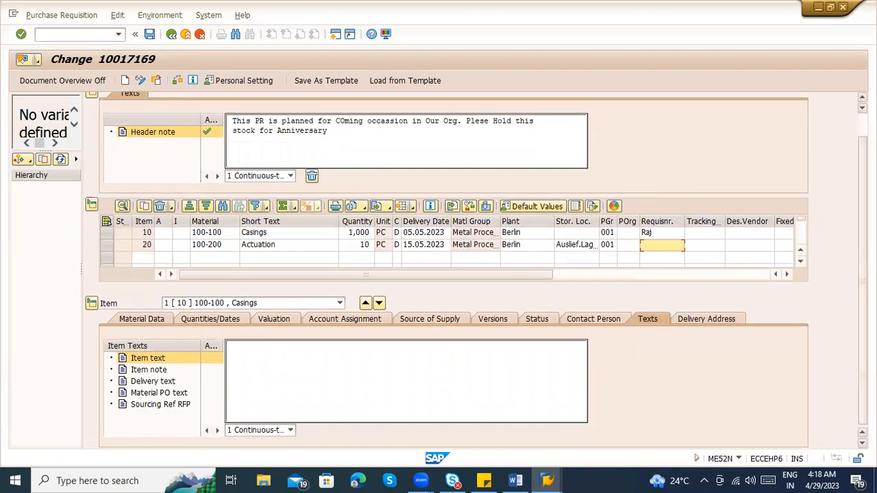
Review the quantities and dates, material data and valuation details of item 10, Casings
click(201, 322)
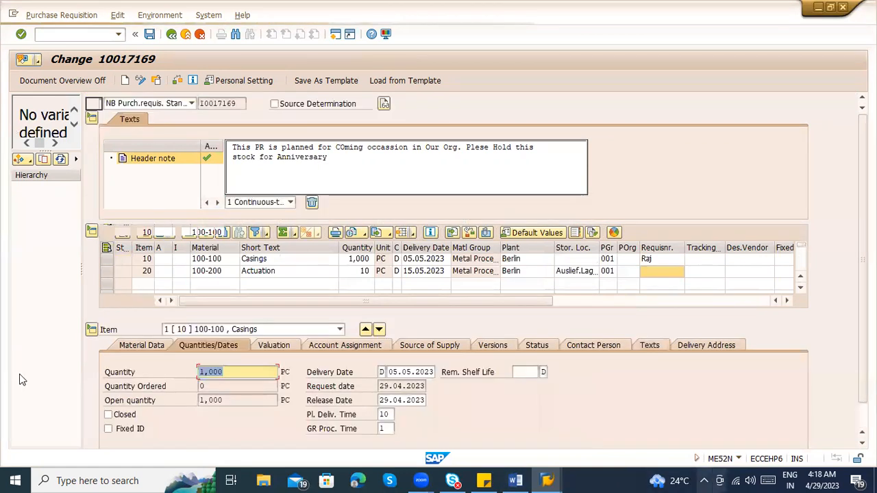
click(147, 348)
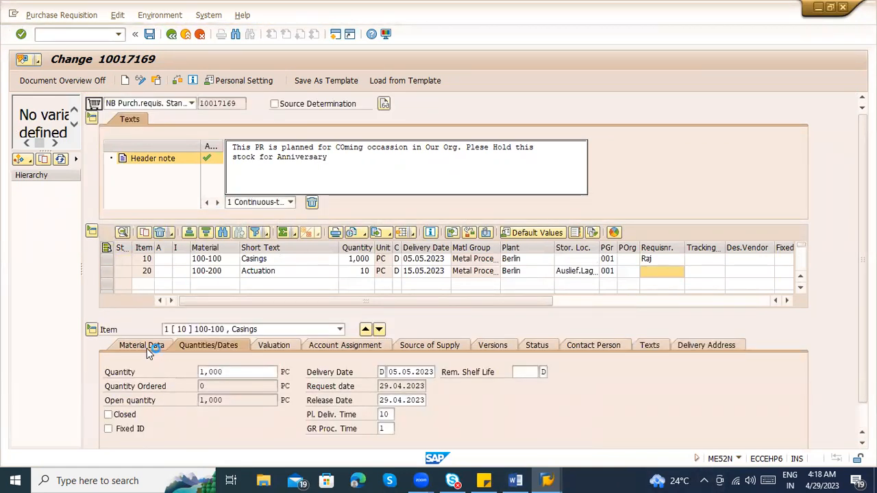
click(278, 343)
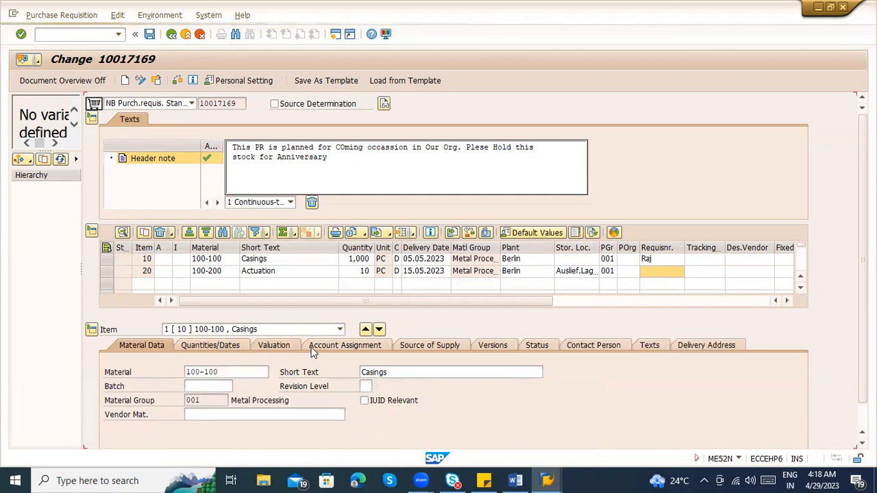
click(272, 260)
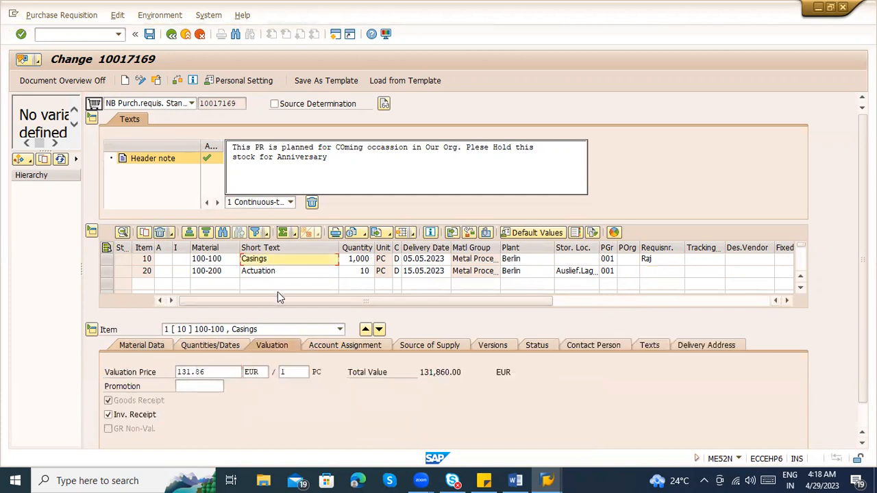
Select the empty row below item 20, collapse the item details and select the row of item 10
click(204, 284)
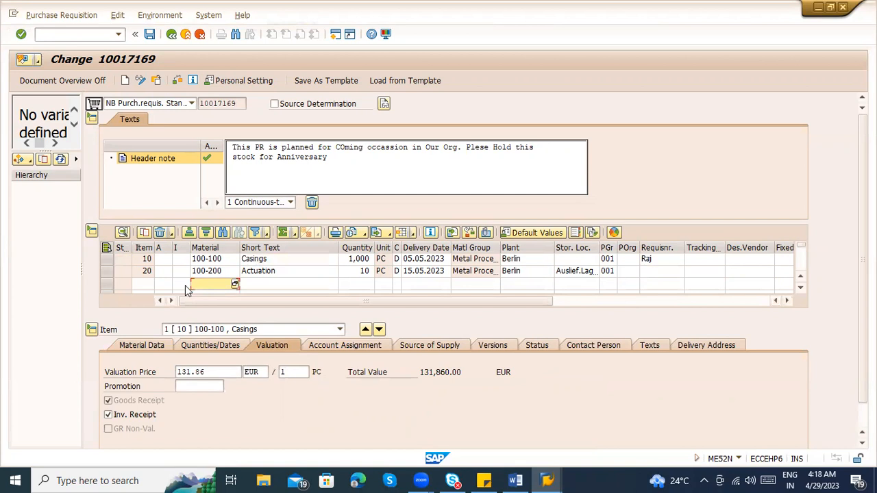
click(107, 287)
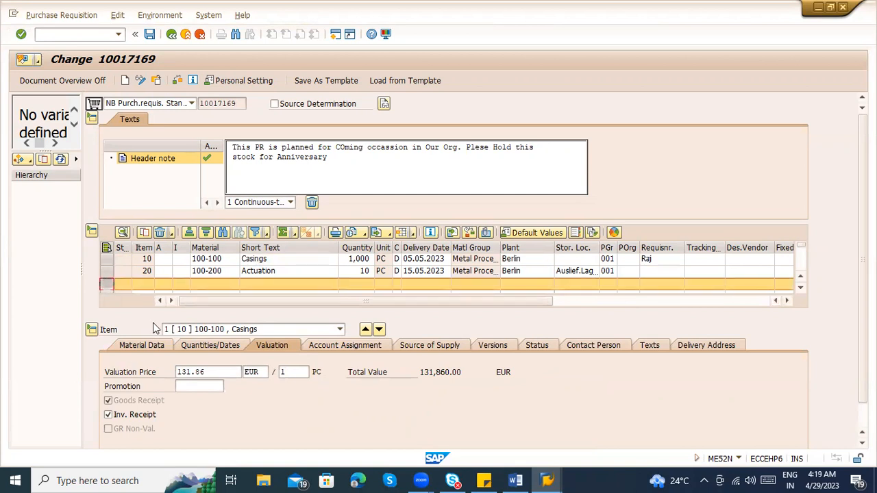
click(92, 330)
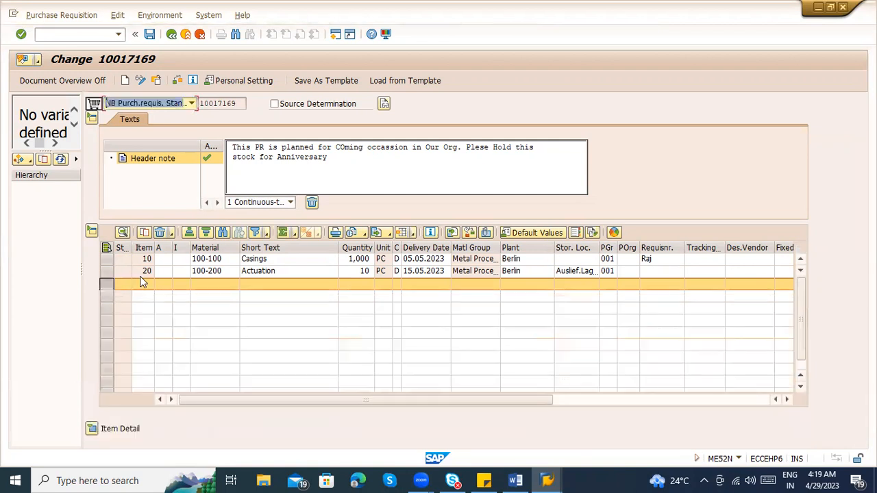
click(106, 259)
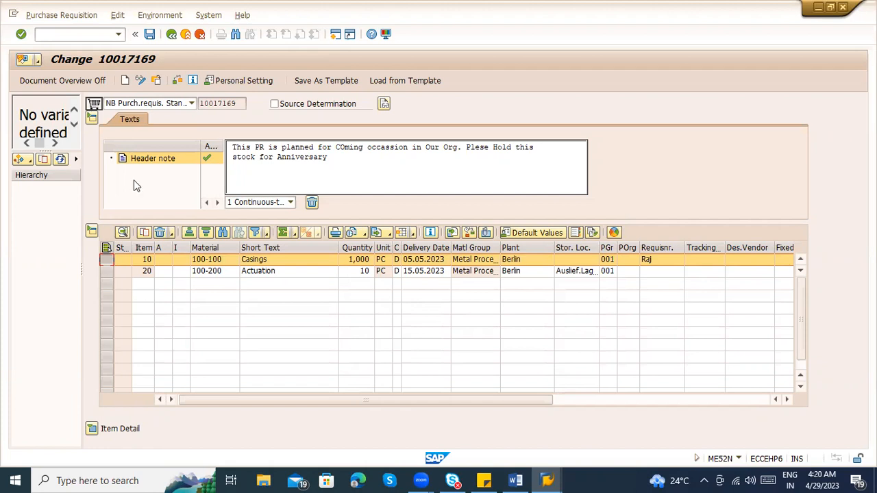
Copy the requisition number from the header and display that requisition with transaction /nme53n
click(247, 111)
drag(237, 103, 198, 103)
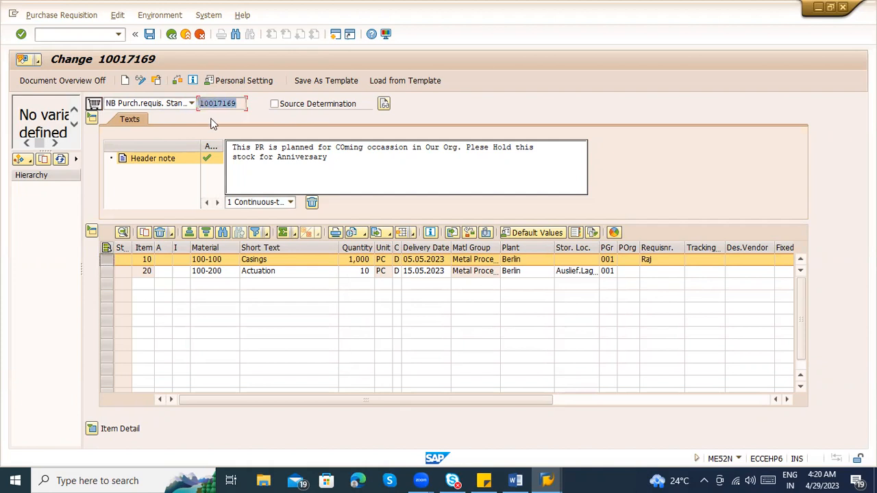
key(ctrl+c)
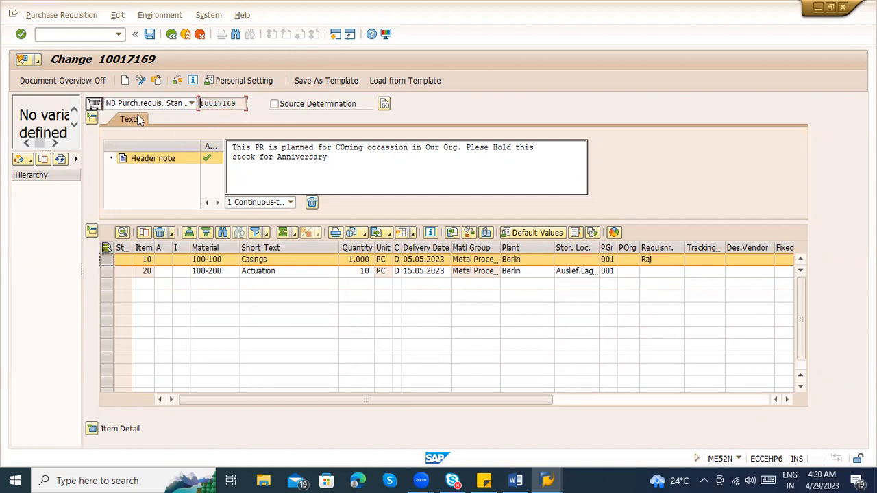
click(60, 37)
text(/nme53n)
key(Return)
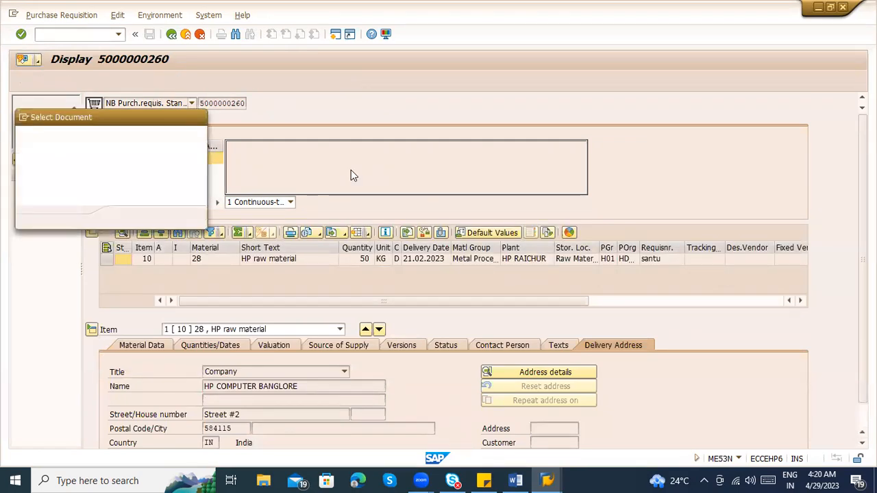
key(ctrl+v)
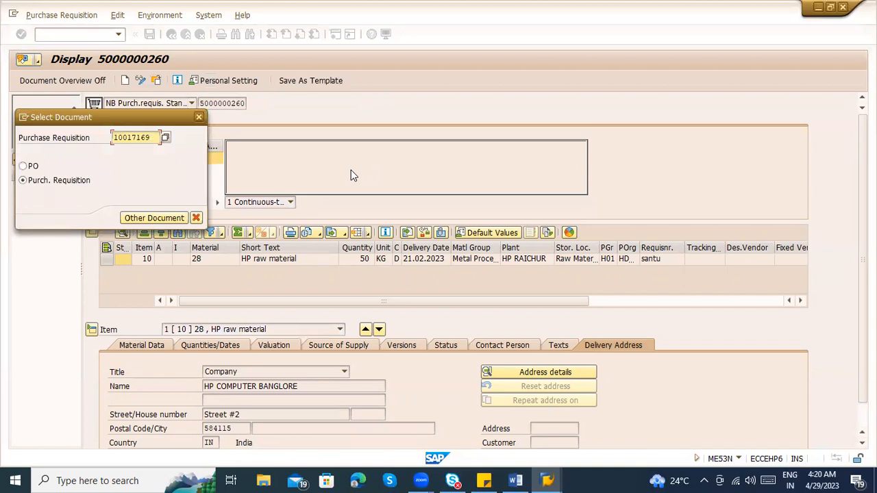
key(Return)
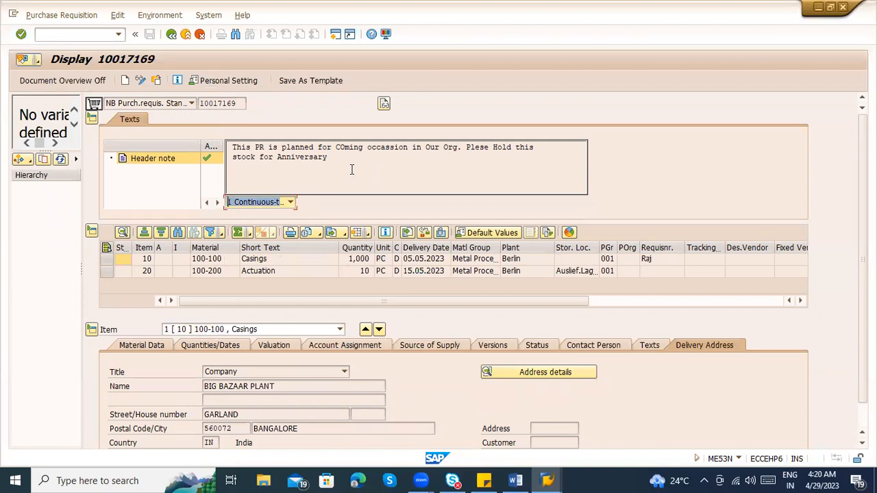
Check whether the header note, item short texts and delivery address title can be edited in display mode
click(352, 170)
click(311, 263)
click(313, 273)
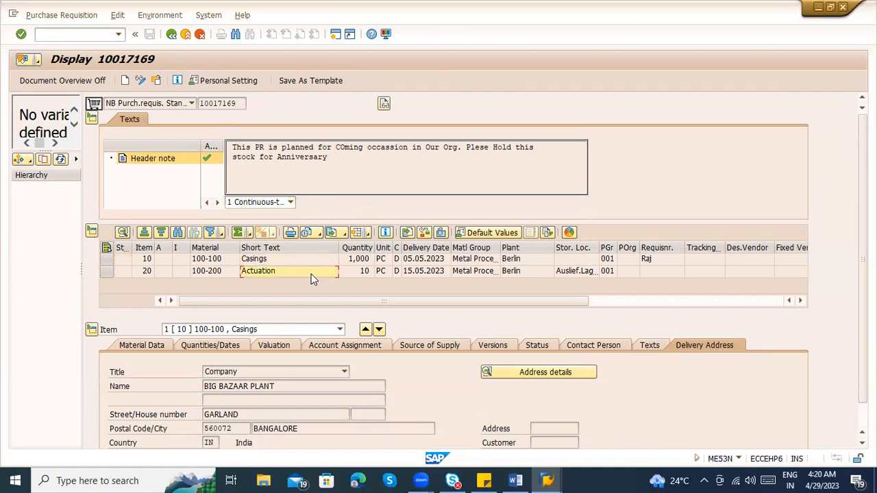
click(274, 374)
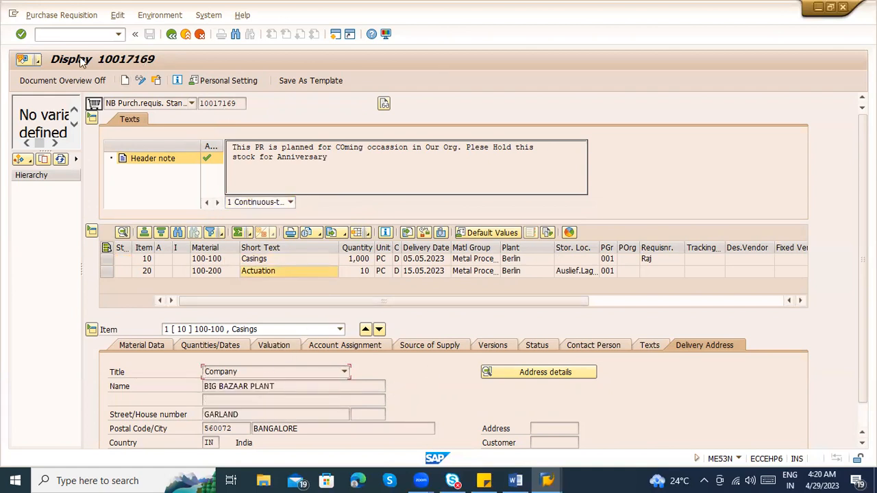
Open the copied requisition for change with transaction /nme52n and show the versions of item 10
click(74, 34)
text(/nme52n)
key(Return)
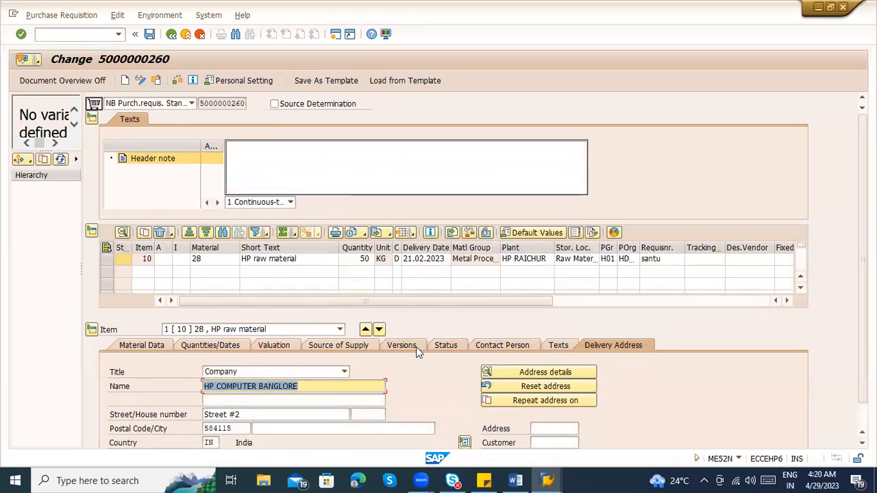
click(157, 82)
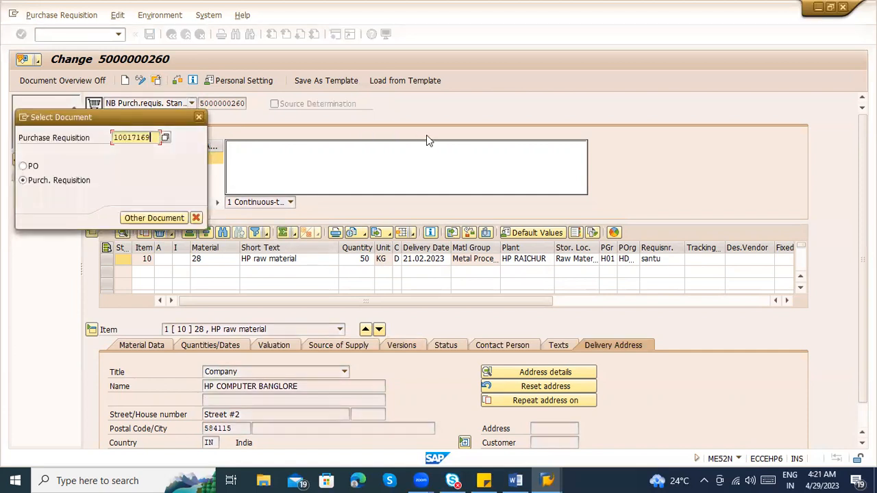
key(Return)
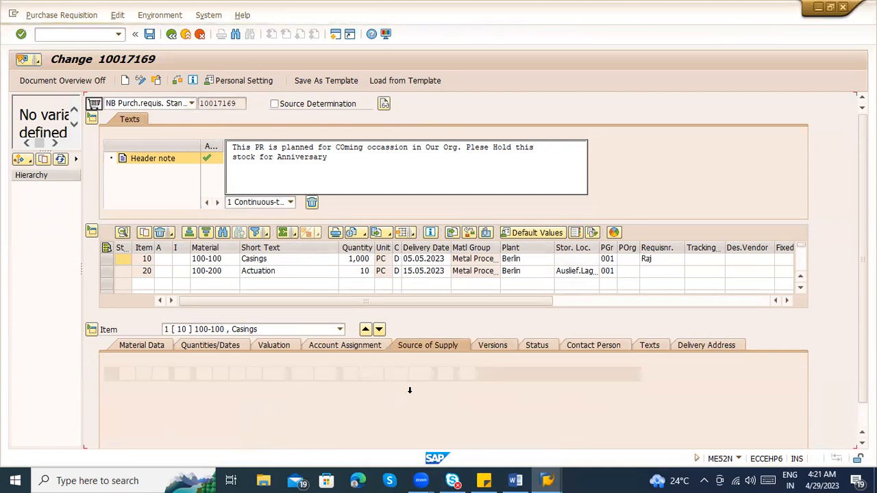
click(497, 346)
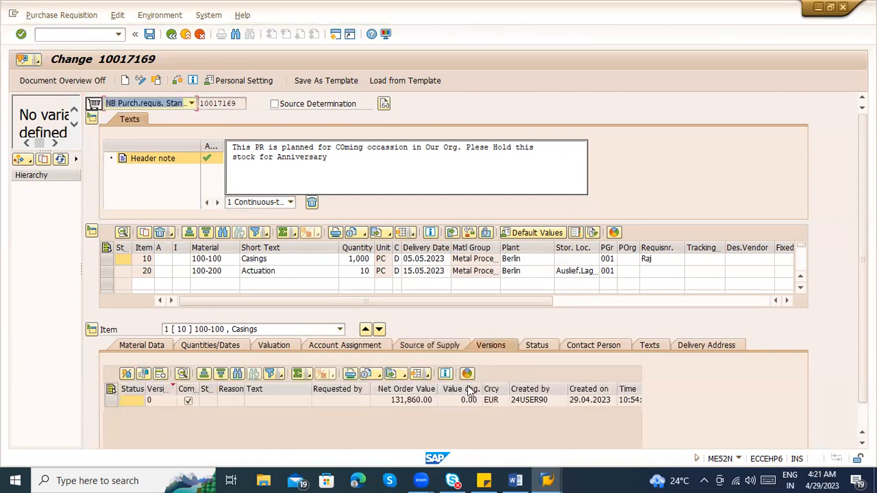
Set the quantity of item 20, Actuation, to 100
click(360, 272)
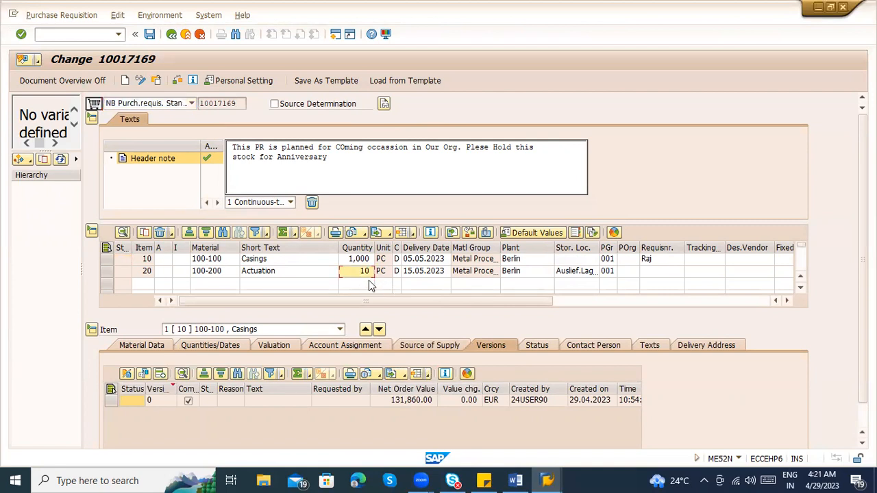
key(BackSpace)
key(BackSpace)
key(Return)
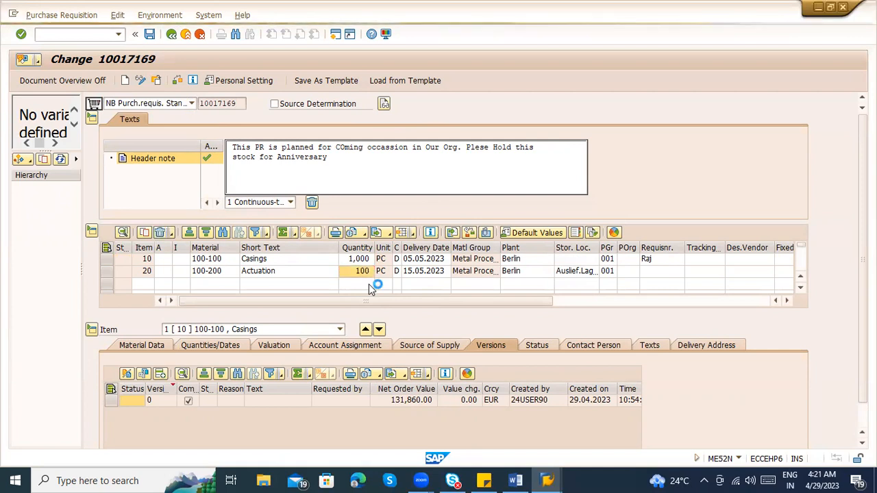
Check the requisition for errors, save it and review the quantity of item 20
click(178, 82)
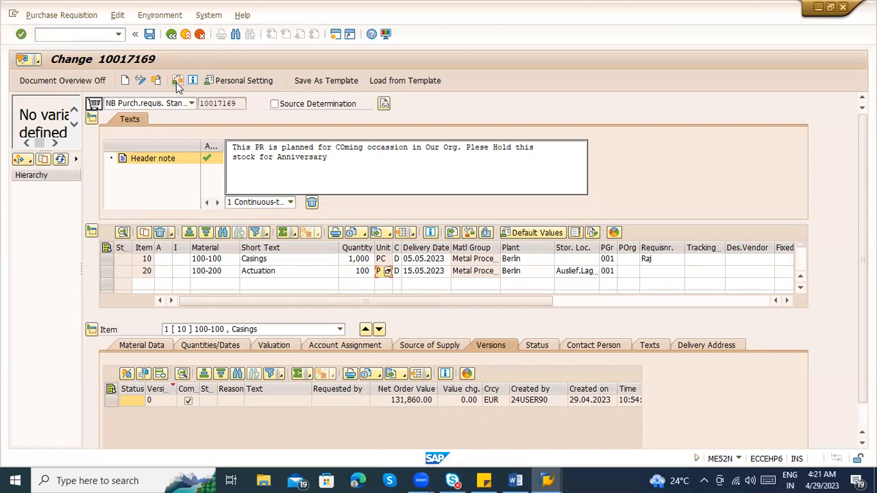
click(178, 82)
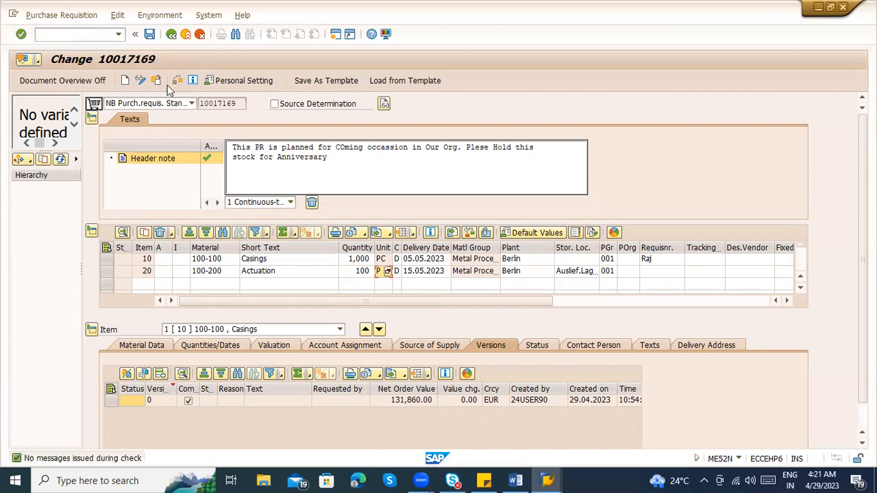
click(149, 34)
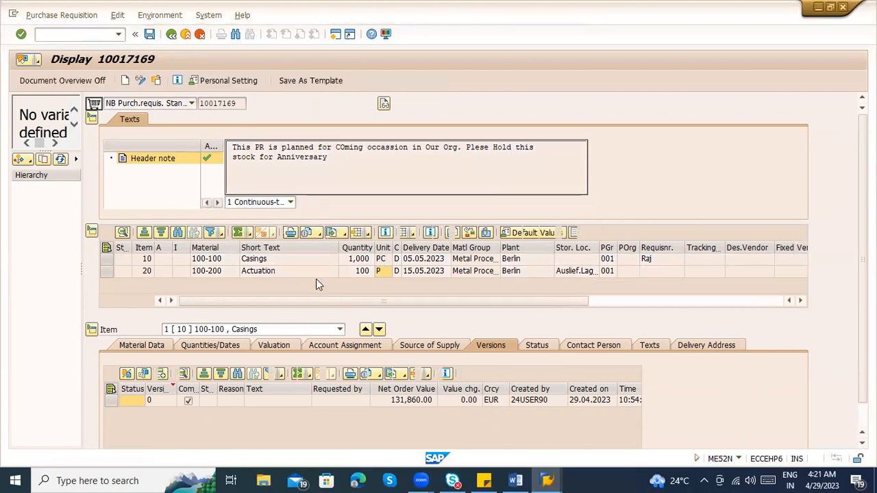
click(357, 272)
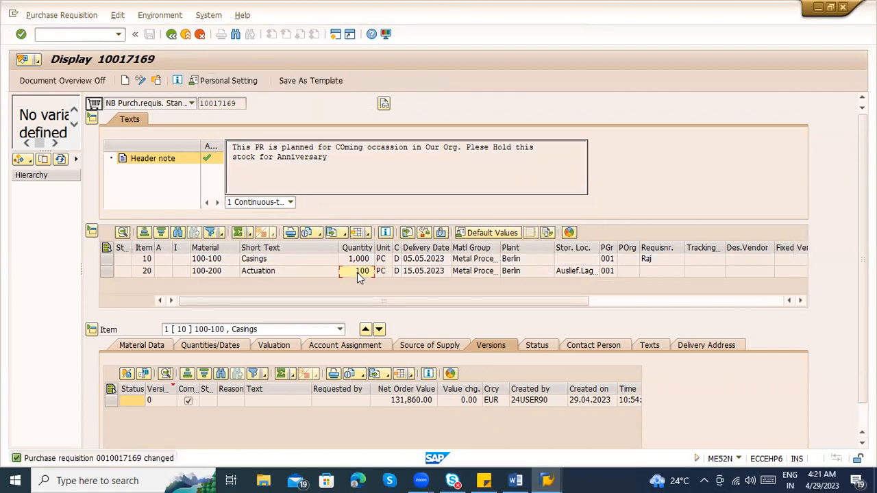
Examine the net order values in the versions of item 10, Casings, and item 20, Actuation
click(307, 403)
click(408, 404)
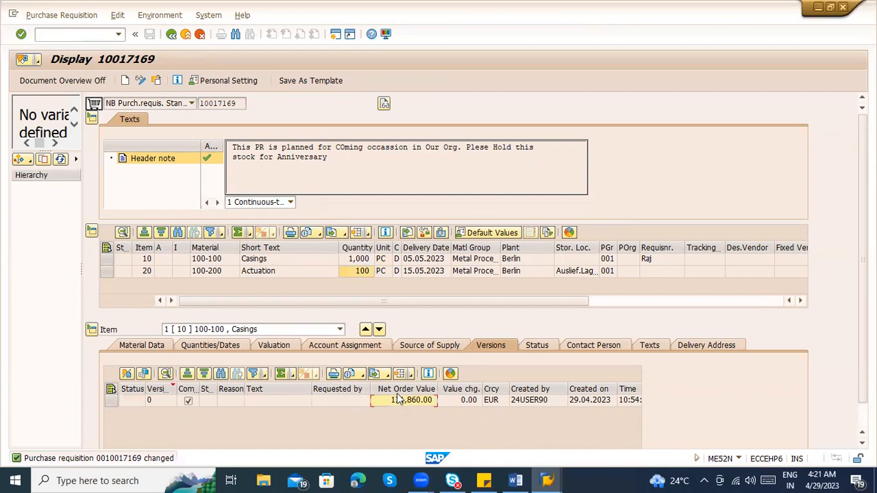
click(322, 333)
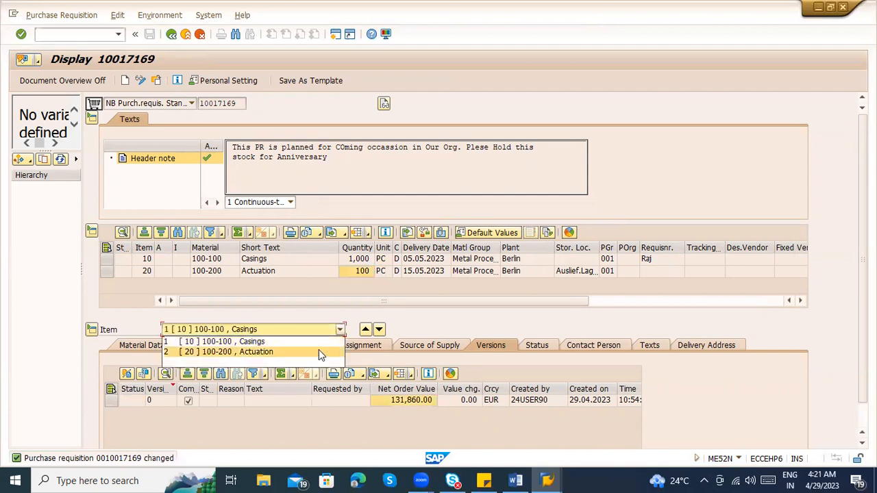
click(321, 354)
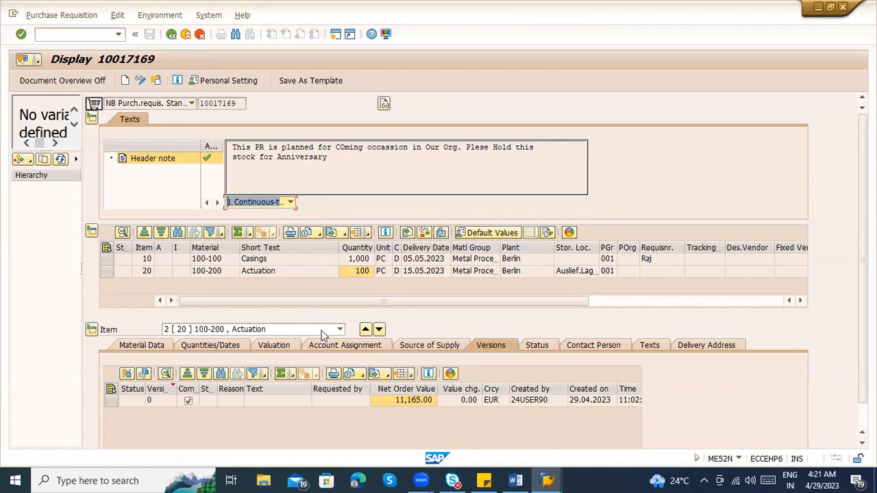
Switch the requisition to change mode and create a new version for item 10, Casings
click(141, 80)
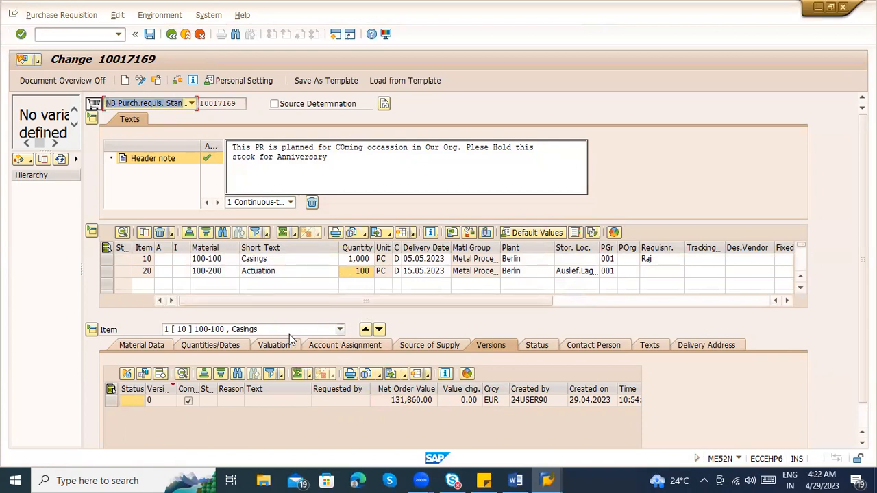
click(272, 346)
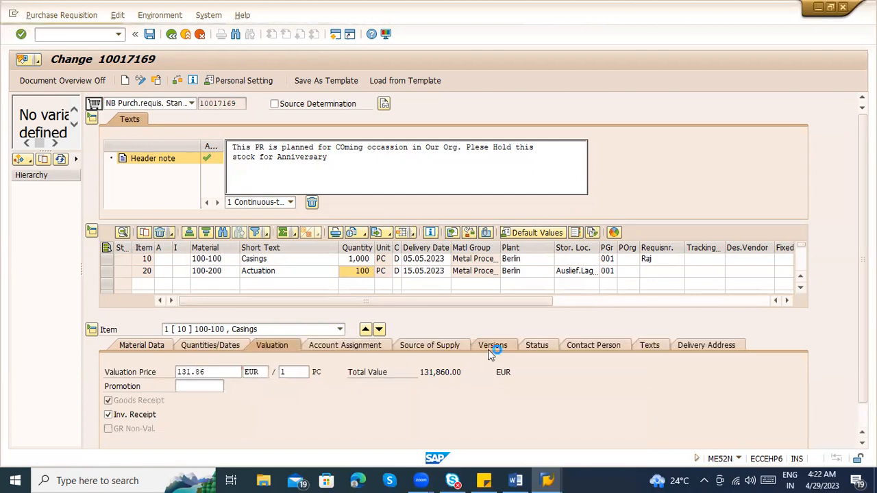
click(488, 350)
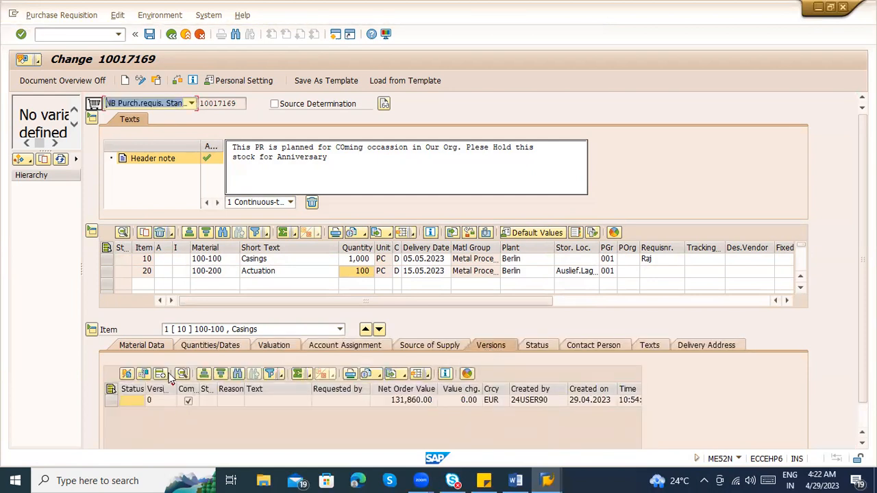
click(162, 376)
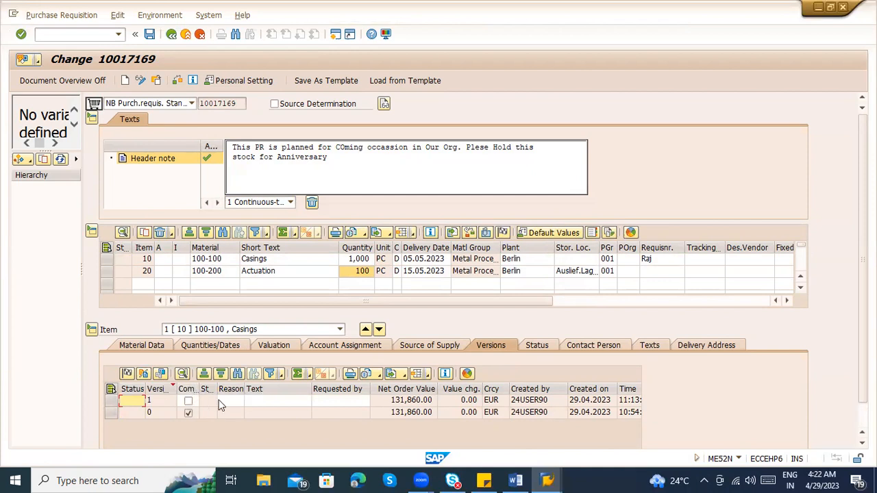
Check the possible reasons for version 1 of item 10 and inspect its text and requester fields
click(238, 400)
click(239, 401)
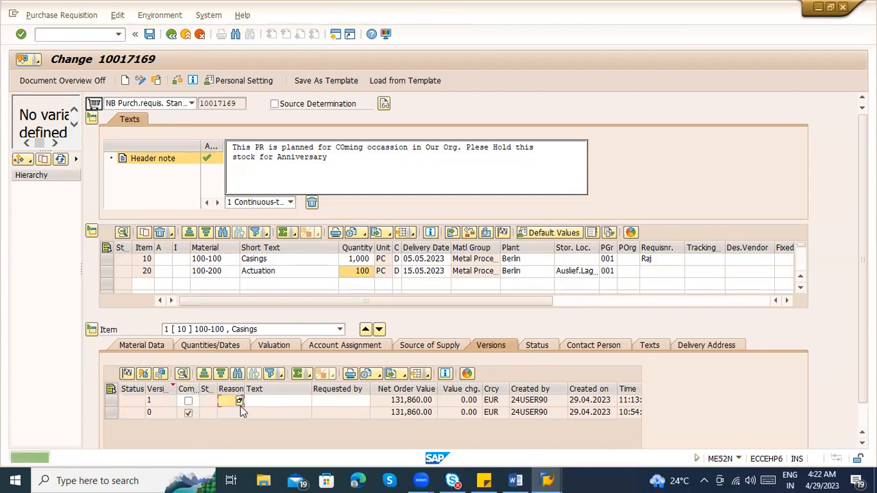
click(280, 403)
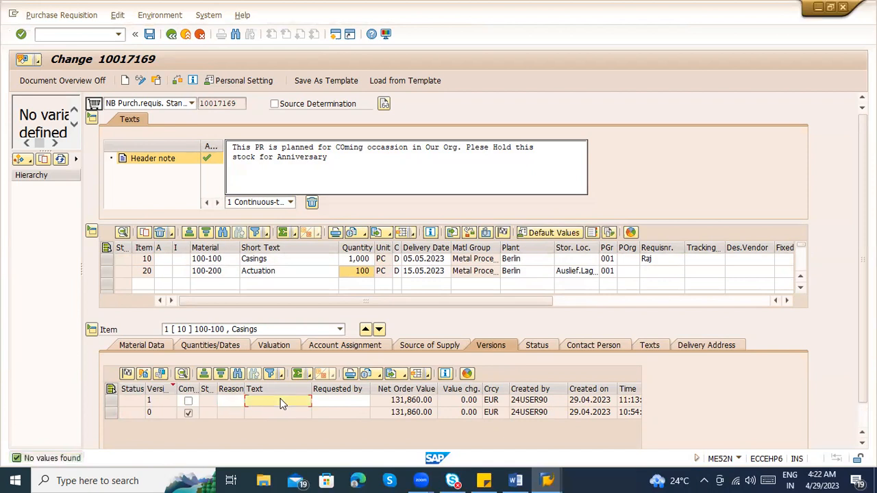
click(336, 404)
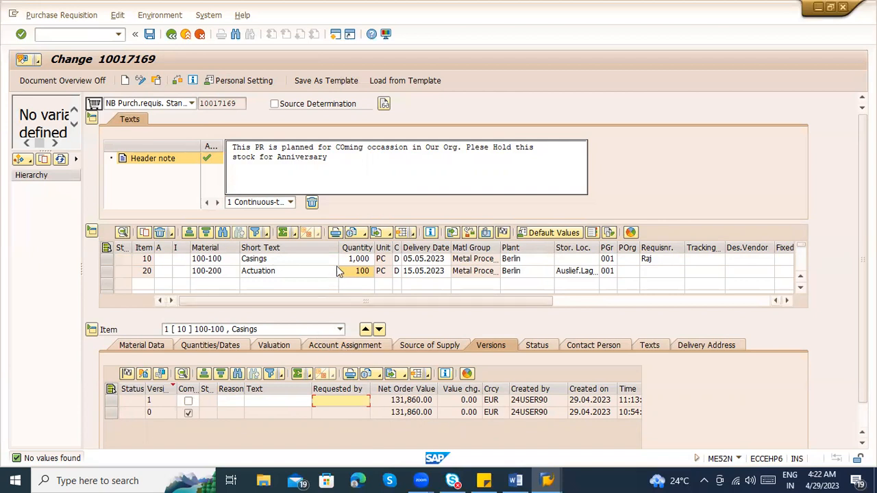
Set the quantity of item 10, Casings, to 2,000
click(355, 258)
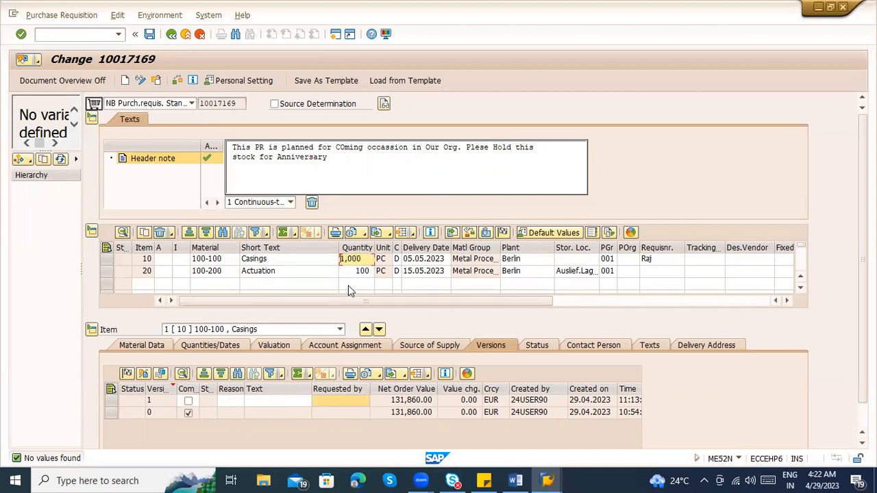
key(Delete)
key(Delete)
key(Delete)
key(Delete)
key(Delete)
text(2,000)
key(Return)
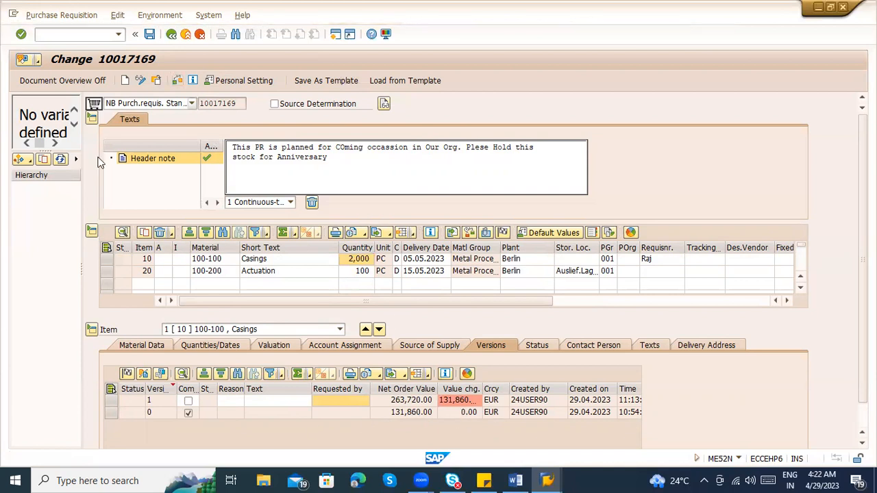
Widen the Value change column in the versions list and check the requisition for errors
drag(483, 389, 545, 388)
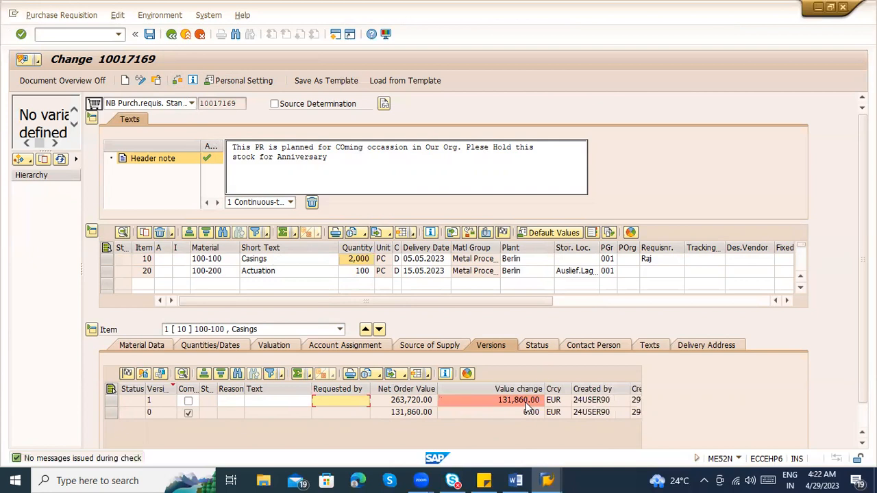
click(409, 404)
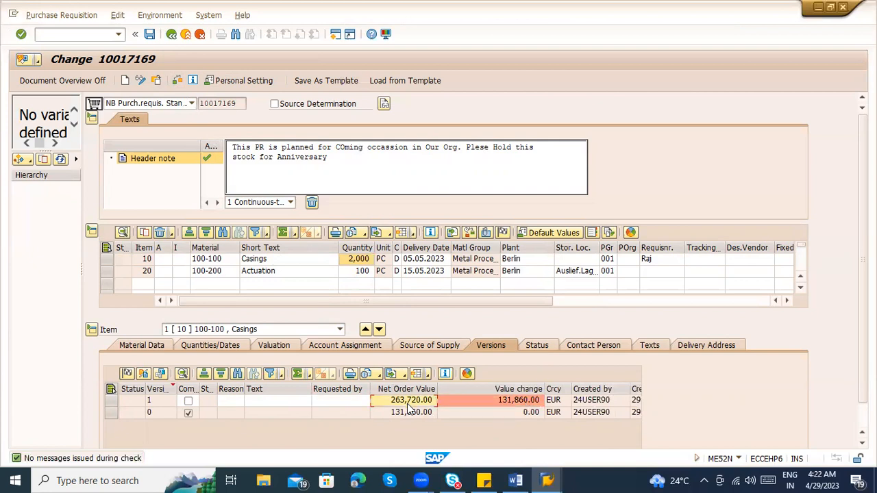
click(182, 82)
click(234, 402)
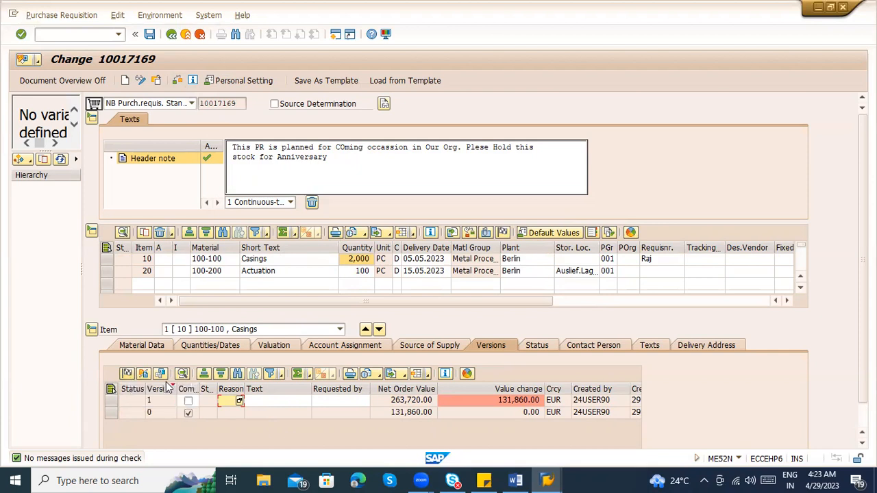
Save the changed requisition and review its document number and the material of item 10
click(150, 35)
click(385, 420)
click(150, 36)
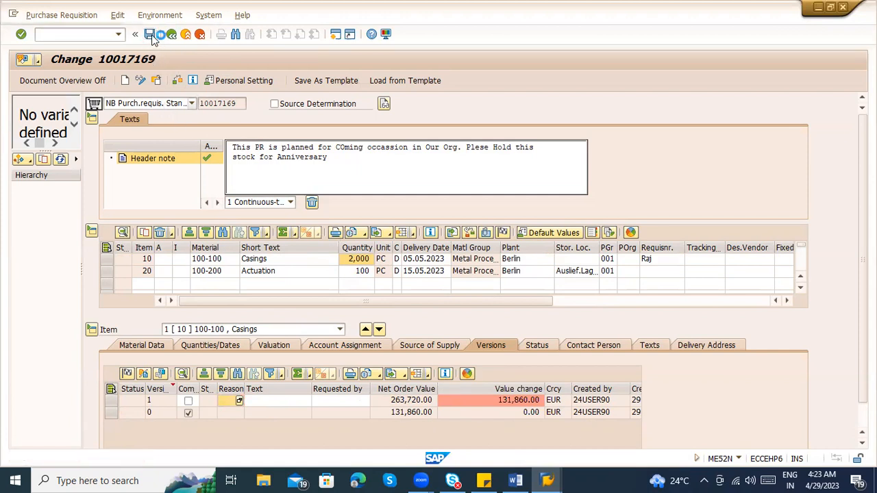
click(265, 404)
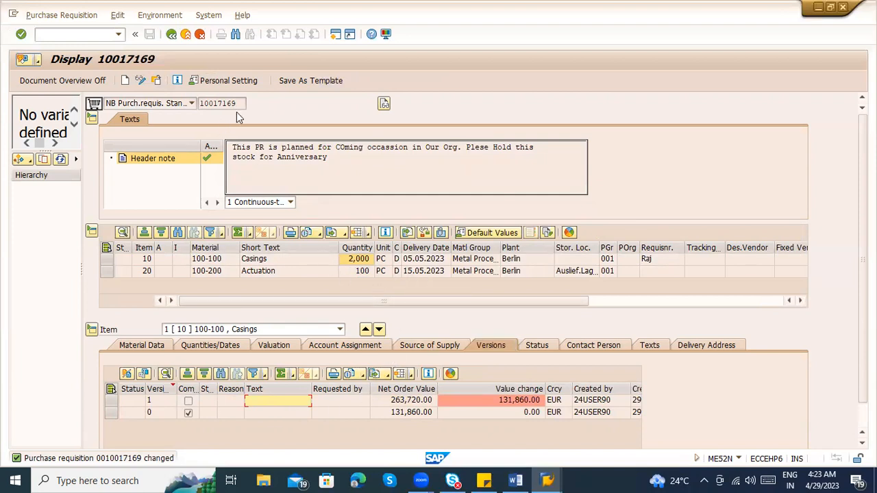
drag(239, 103, 196, 104)
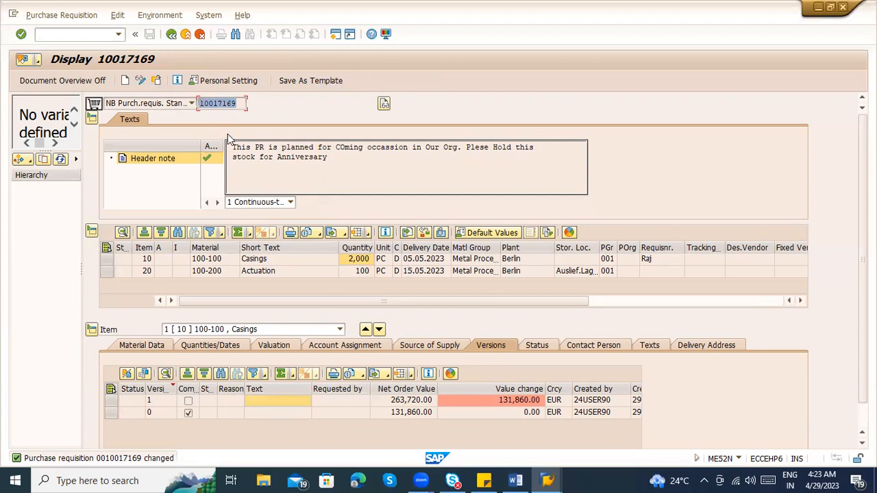
click(214, 260)
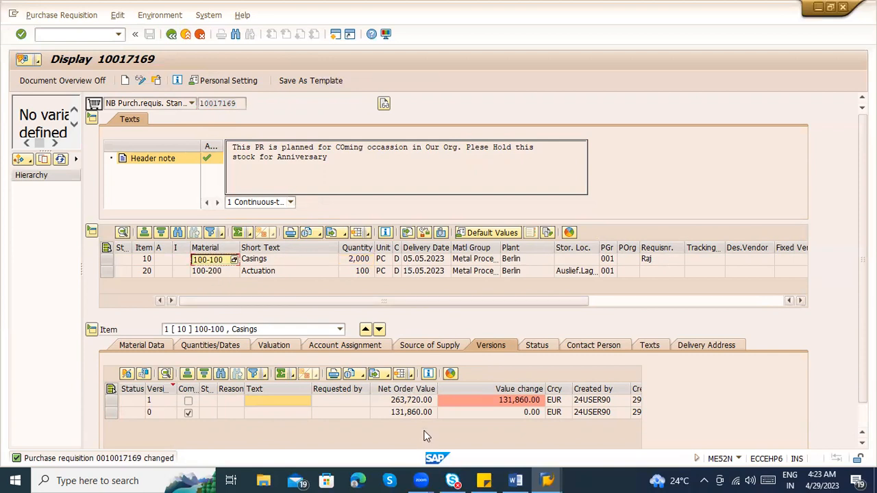
Switch to the Word notes and add the heading "Material Master record :" below the PR number, leaving a blank line between
click(519, 481)
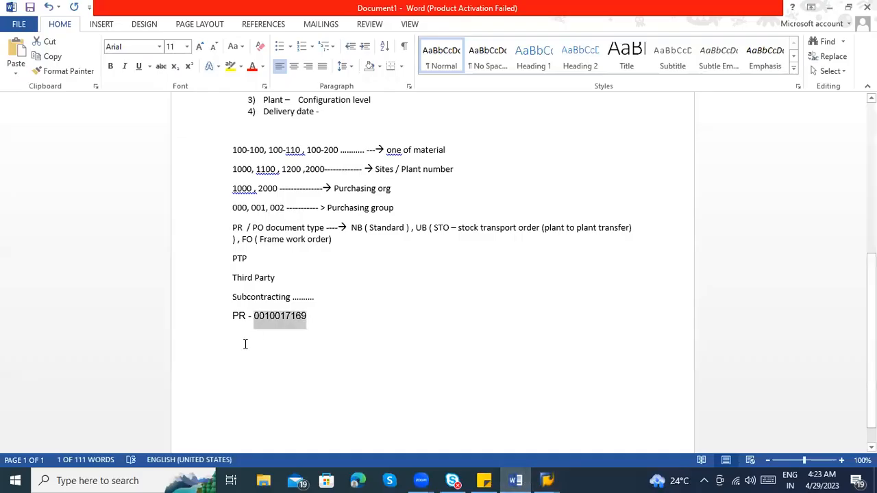
click(247, 345)
click(330, 320)
key(Return)
key(Return)
key(Return)
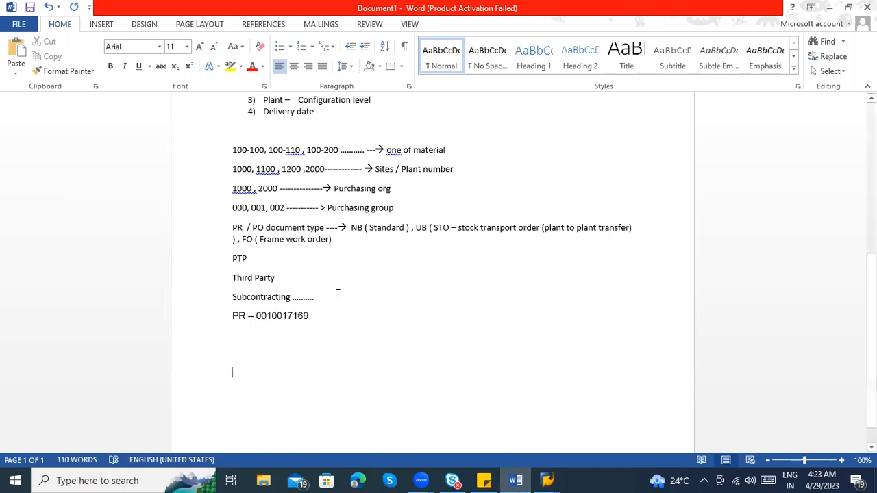
drag(312, 317, 248, 163)
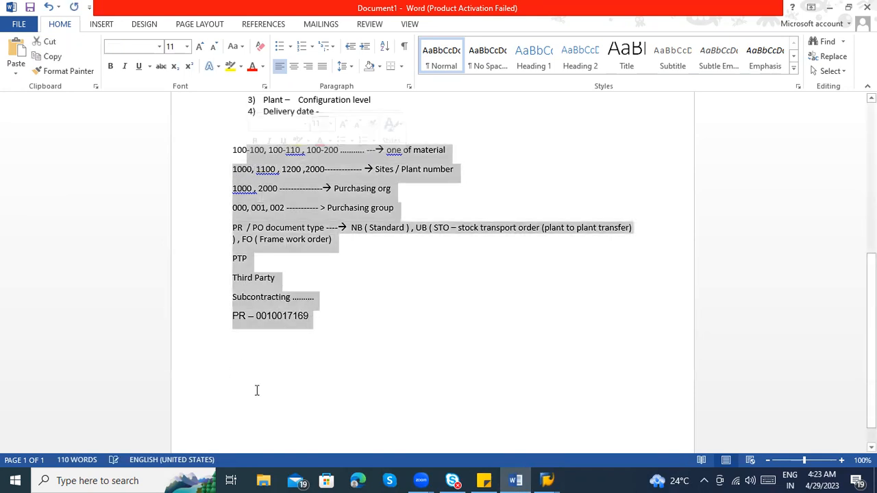
click(252, 357)
text(Ma)
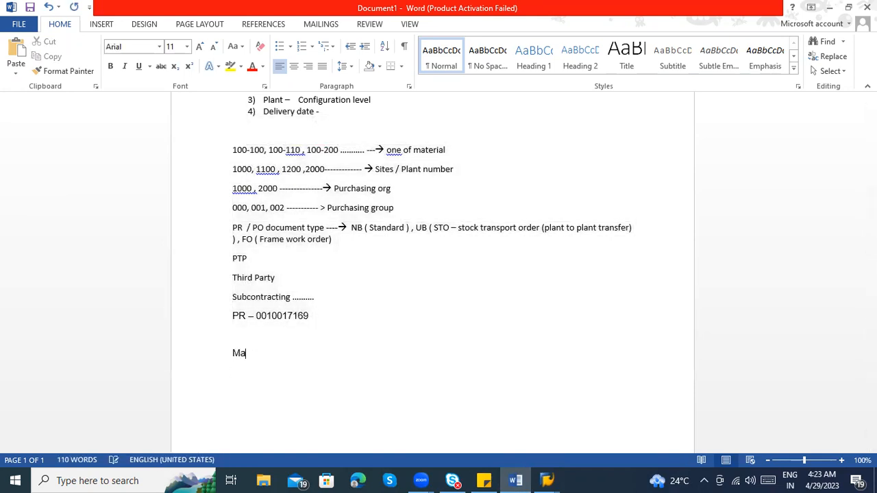
text(terial Master record :)
Add the line "MM01 – Creation of Material Master record" under the heading
key(Return)
text(100-100)
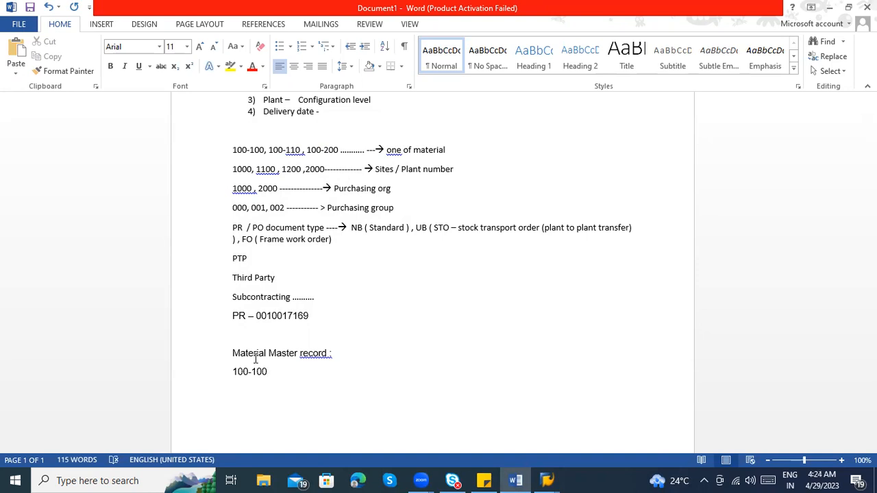
key(ctrl+z)
text(MM01 - Creation of )
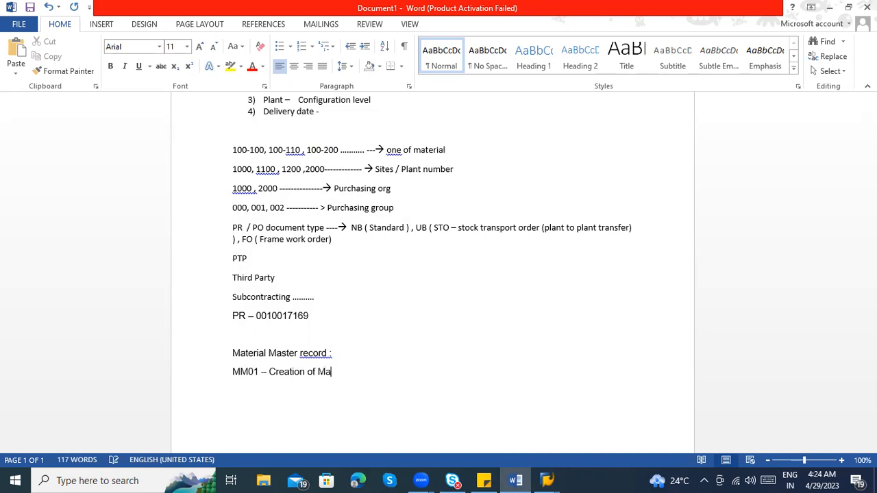
text(Material Master record)
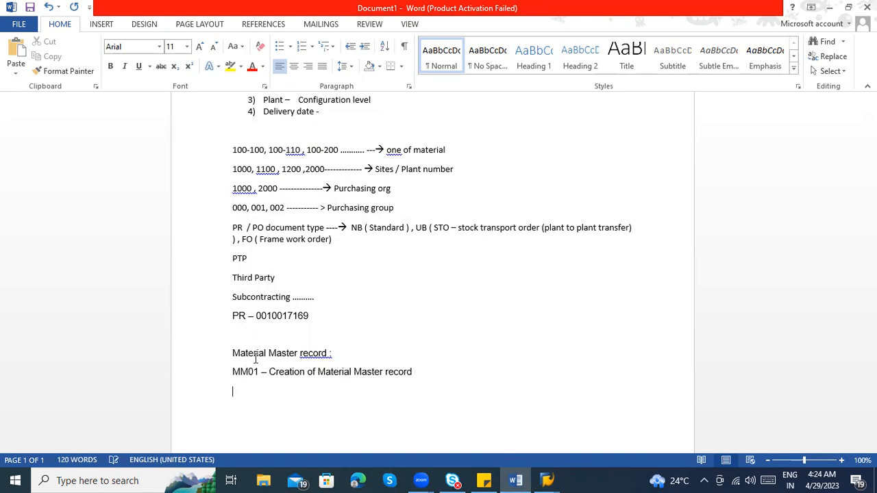
text(MM02)
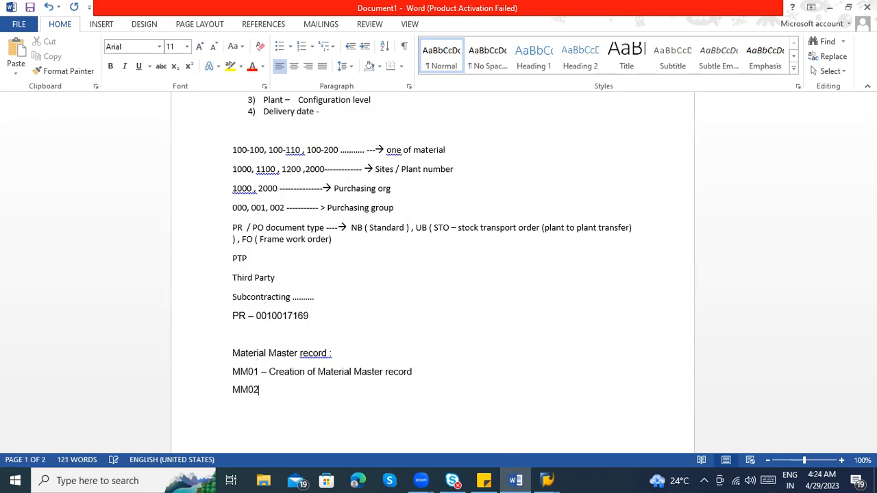
text( - Change of Material Master record)
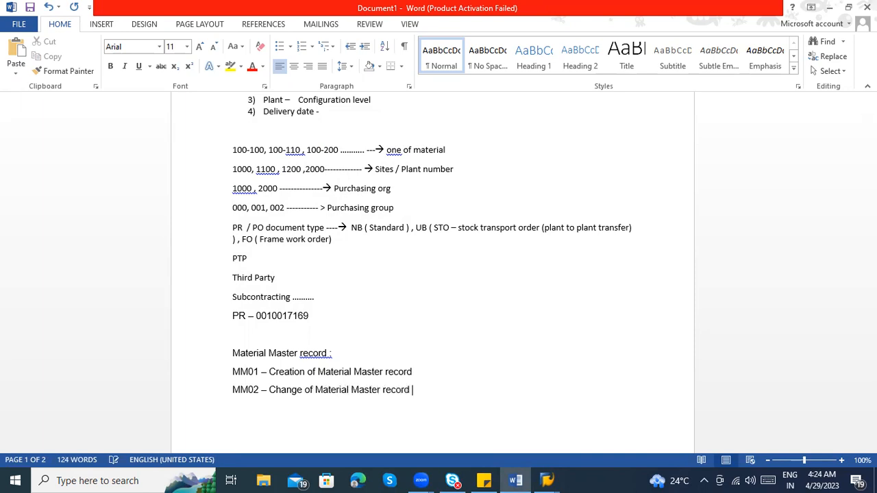
Add the line "MM03 – Display Material Master record" below the MM02 entry
key(Return)
text(MM0)
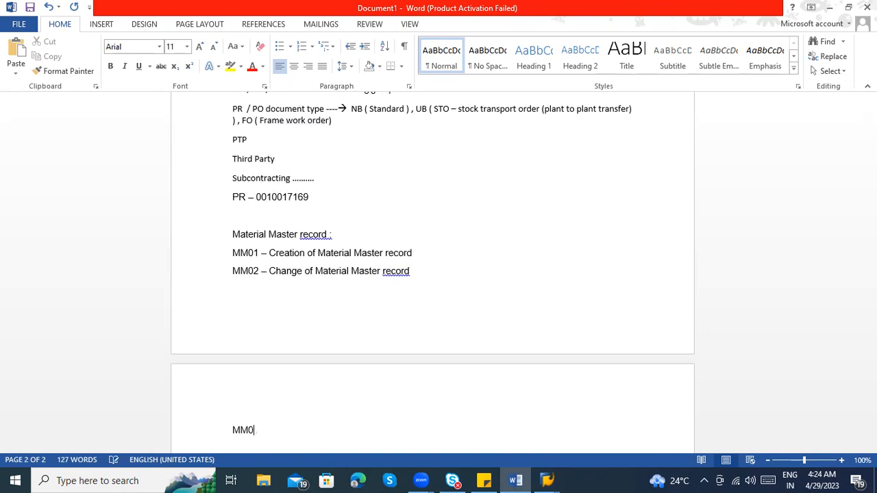
text(3 - Display)
scroll(261, 254, down, 1)
drag(258, 222, 232, 224)
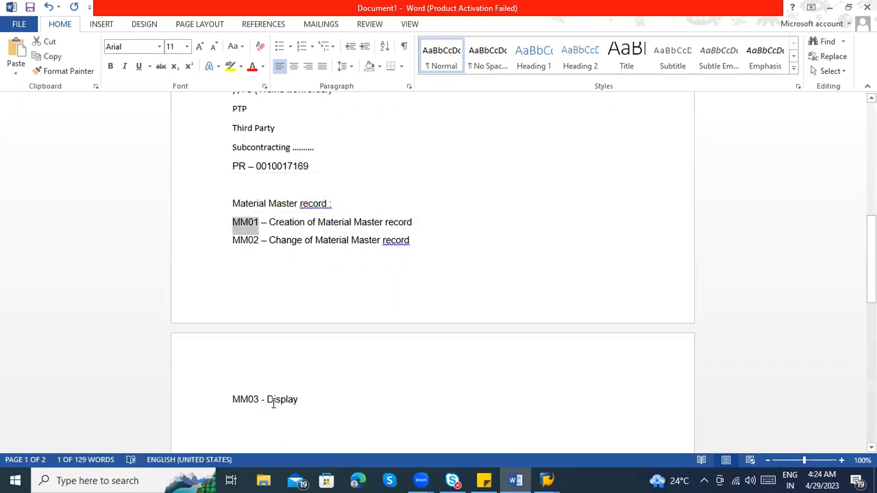
click(317, 403)
text(M)
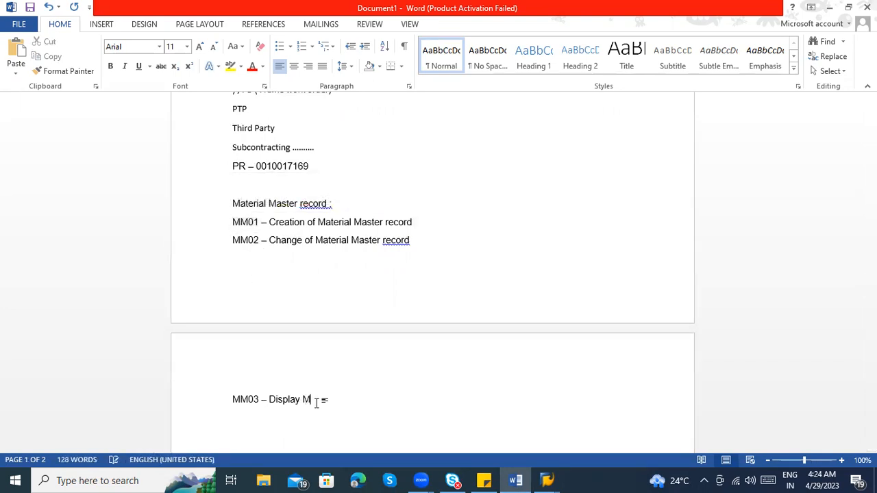
text(aterial Master record)
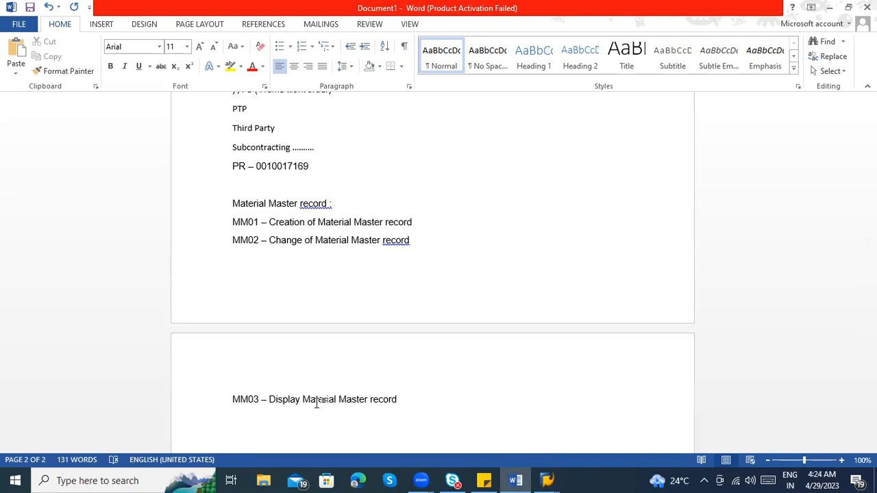
Look at the material of item 10 in the SAP requisition and return to the Word notes
scroll(363, 388, down, 3)
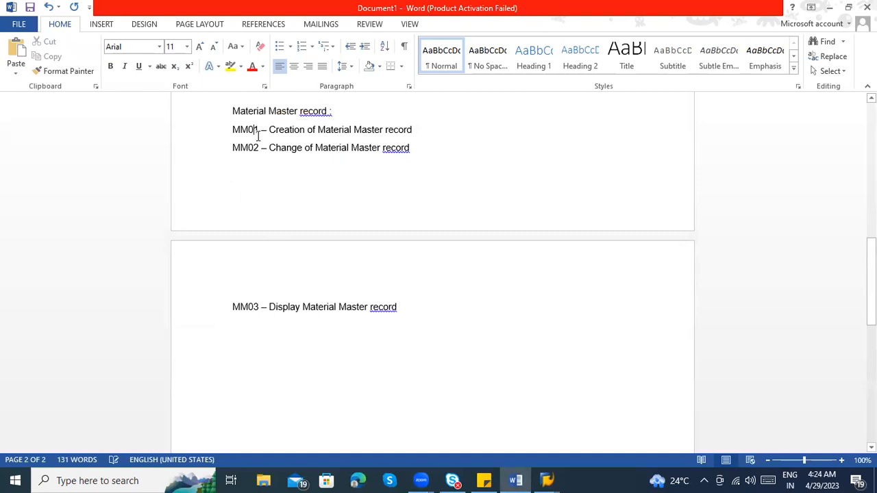
key(alt+Tab)
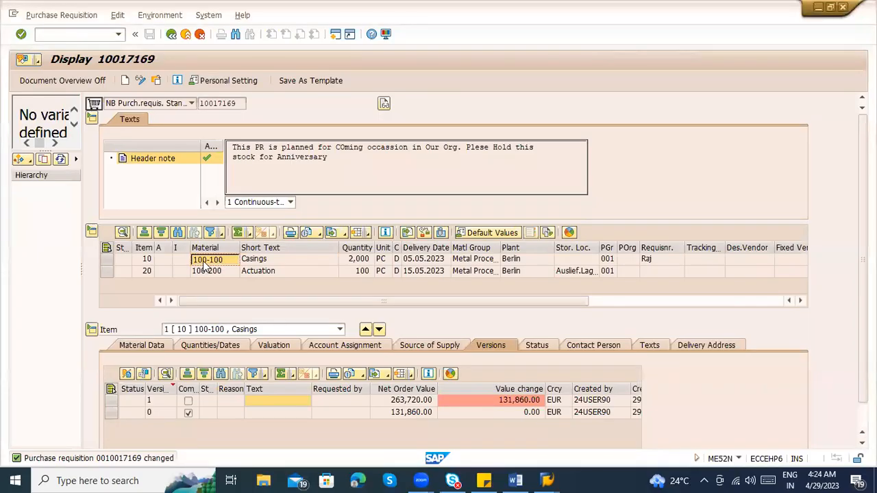
key(alt+Tab)
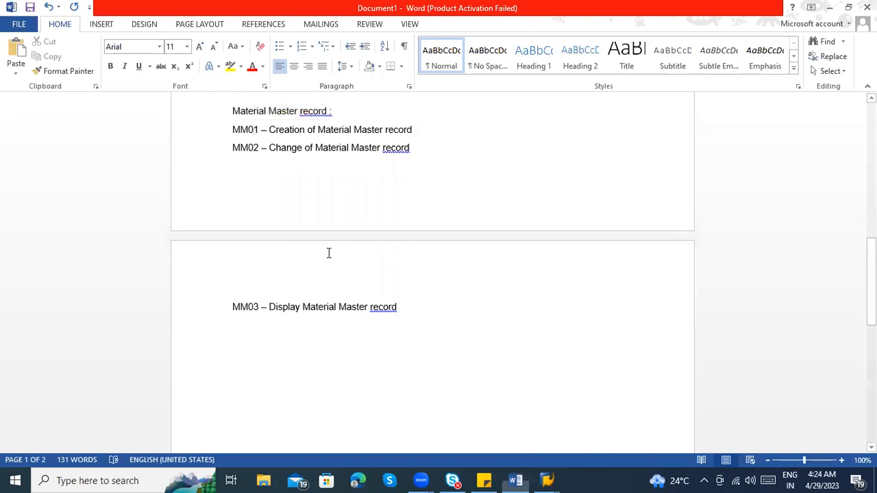
Switch to SAP and start the display material transaction with /nMM03
drag(259, 307, 230, 307)
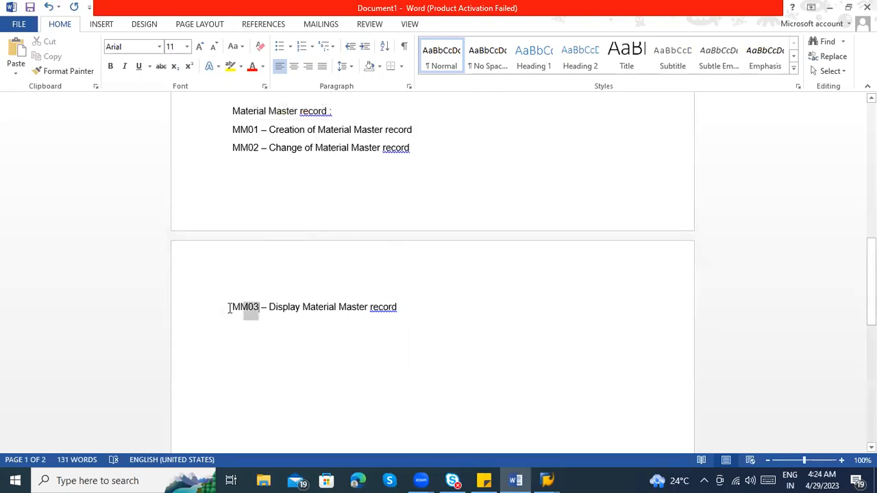
key(alt+Tab)
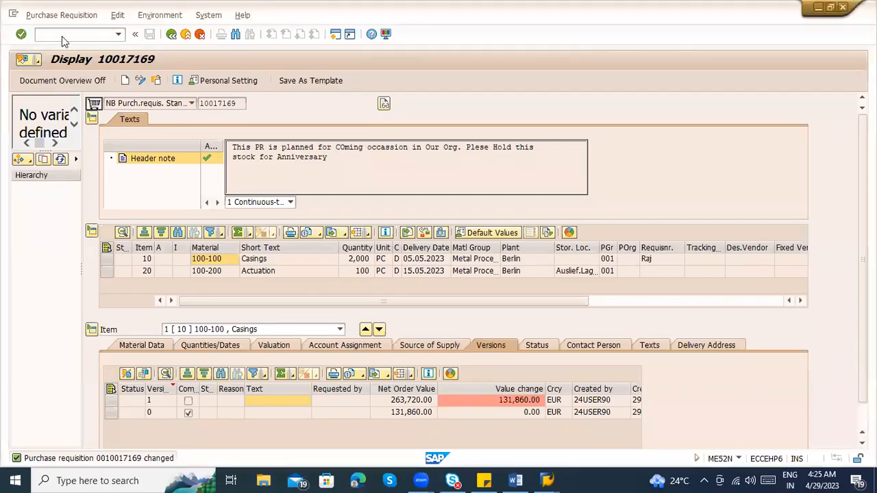
click(70, 34)
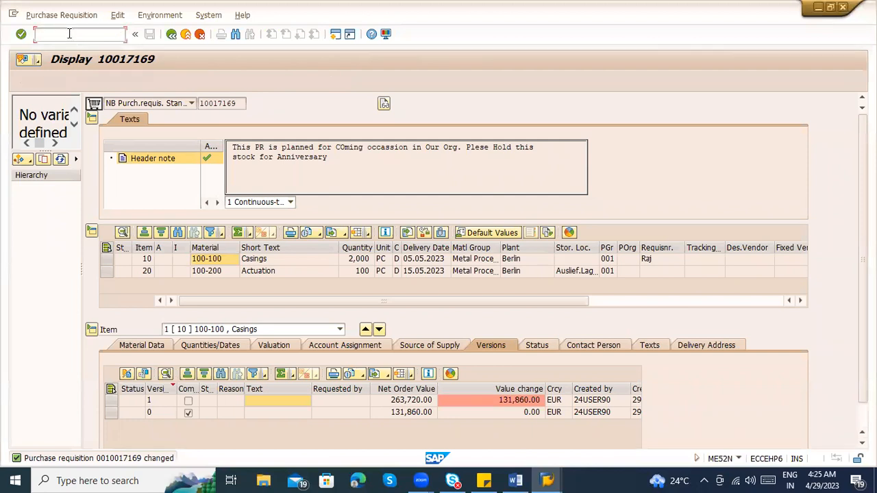
text(/o)
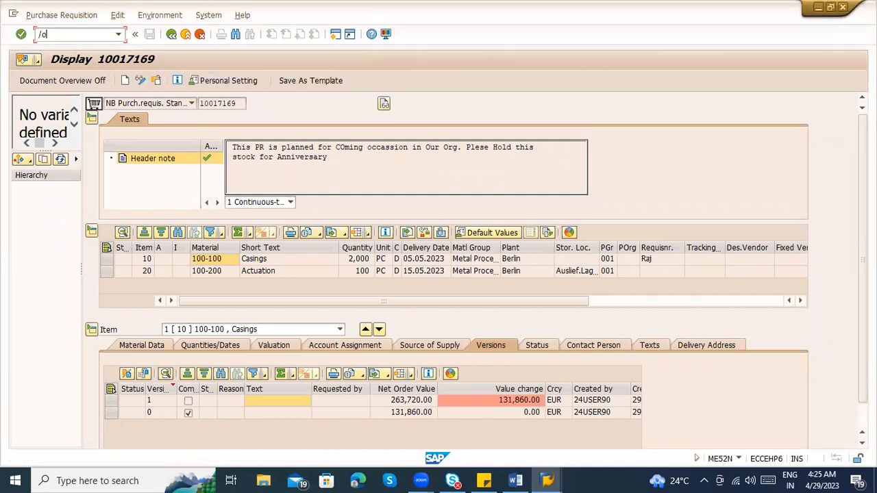
key(BackSpace)
text(nMM03)
key(Return)
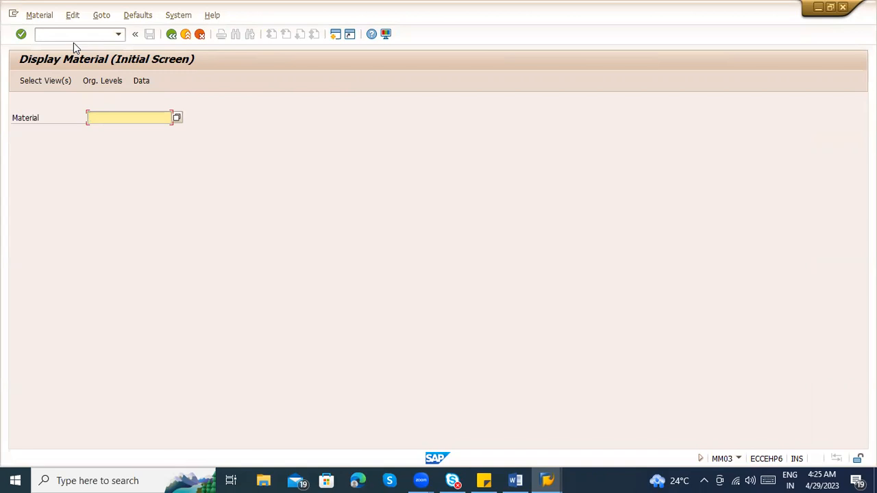
Enter material 100-100 and call up its view selection
key(alt+Tab)
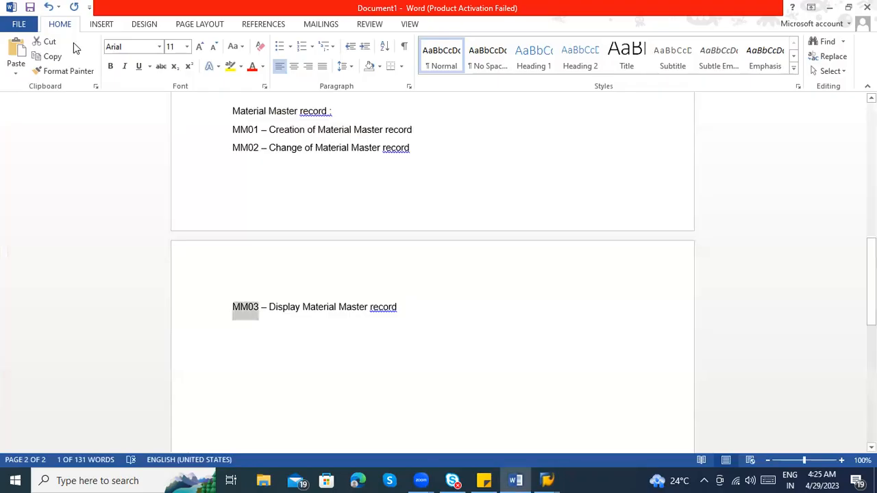
key(alt+Tab)
text(100-)
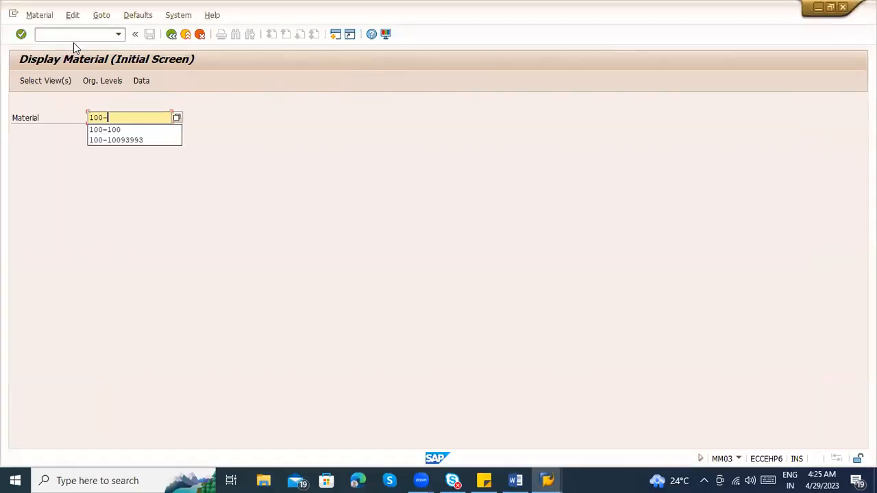
text(100)
key(Return)
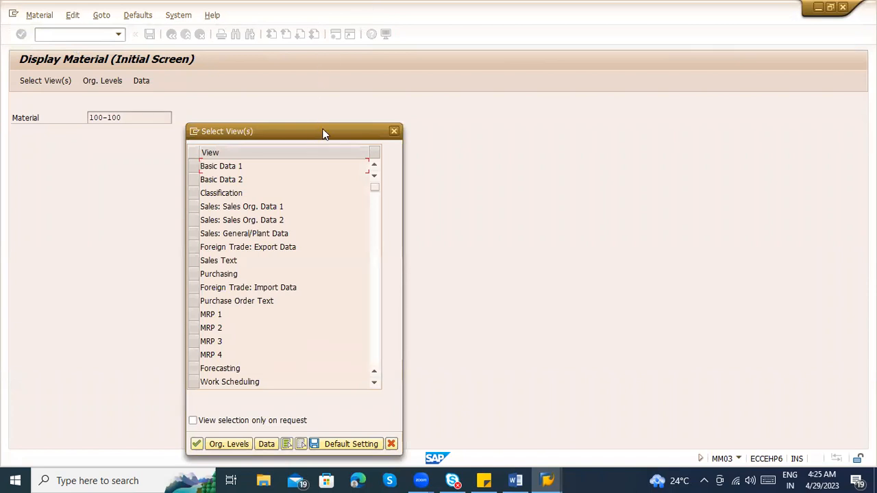
Select the views Basic Data 1, Basic Data 2, Purchasing, General Plant Data / Storage 1 and General Plant Data / Storage 2
drag(325, 133, 575, 35)
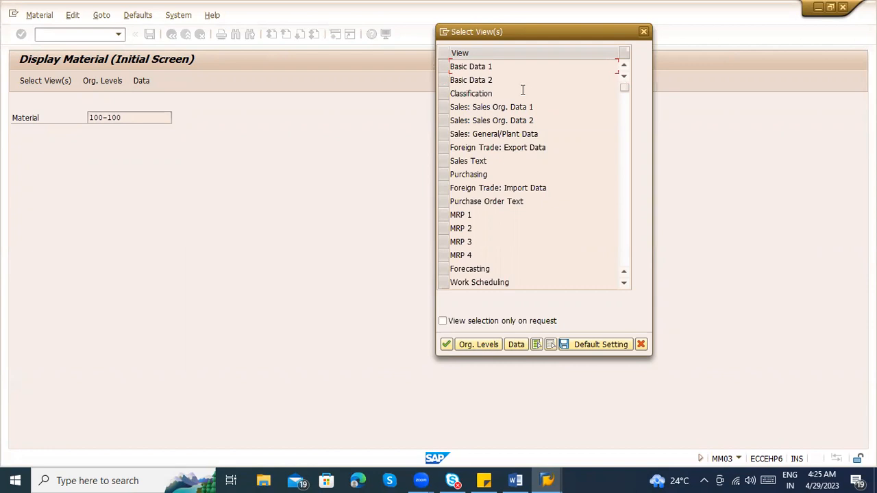
click(445, 66)
click(443, 81)
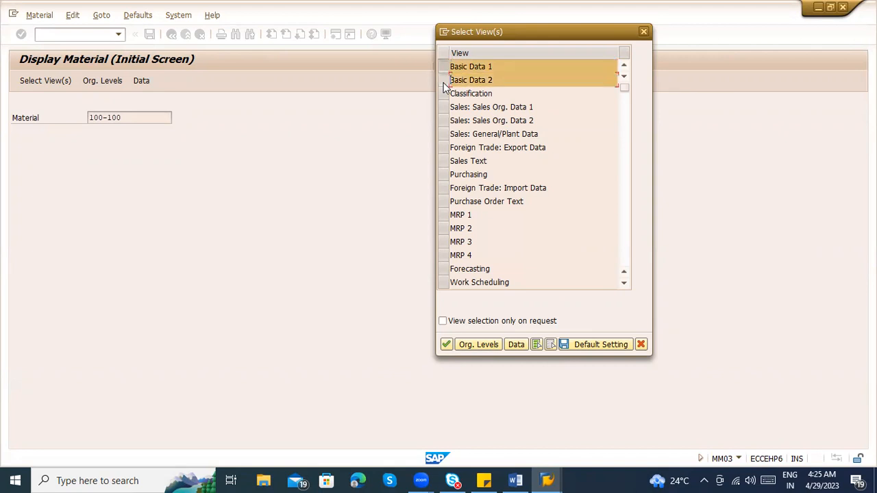
click(444, 174)
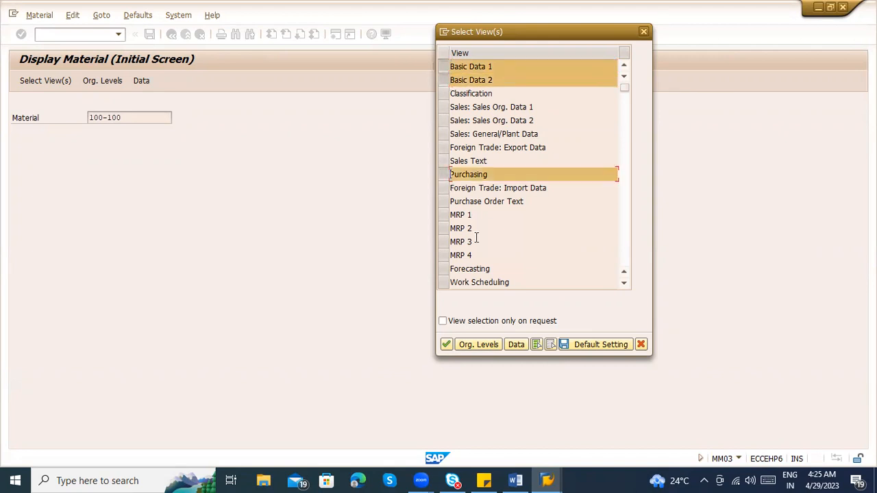
scroll(478, 240, down, 1)
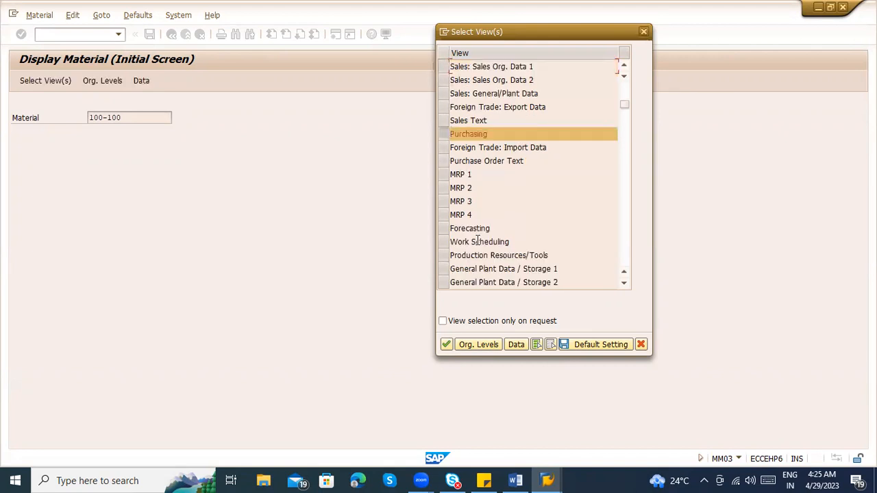
click(443, 270)
click(444, 280)
Add the Accounting 1 and Accounting 2 views to the selection
scroll(515, 250, down, 1)
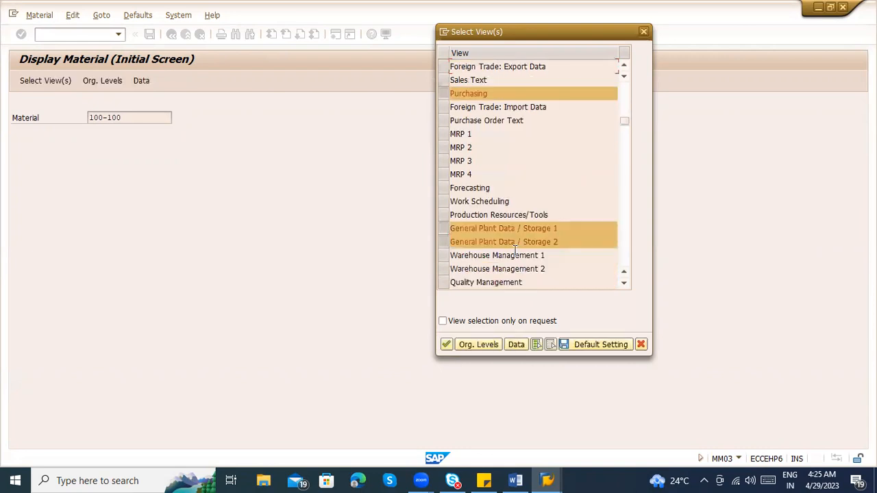
scroll(487, 277, down, 1)
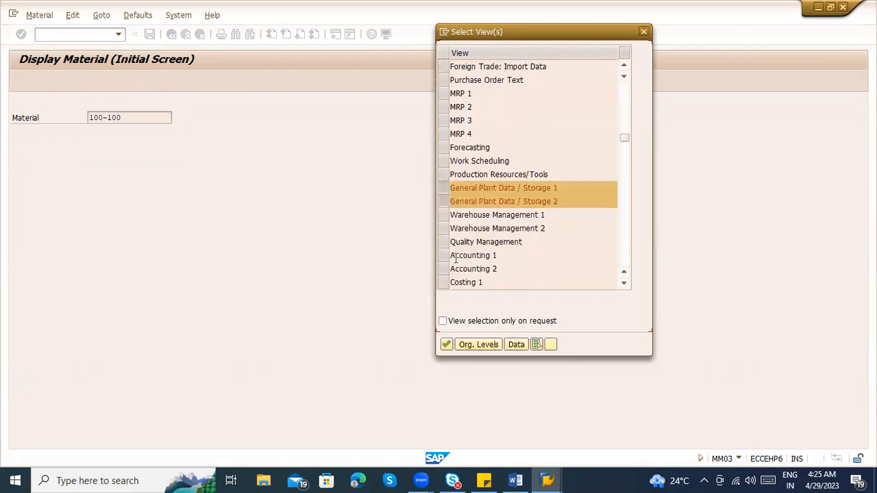
scroll(453, 264, down, 1)
click(444, 215)
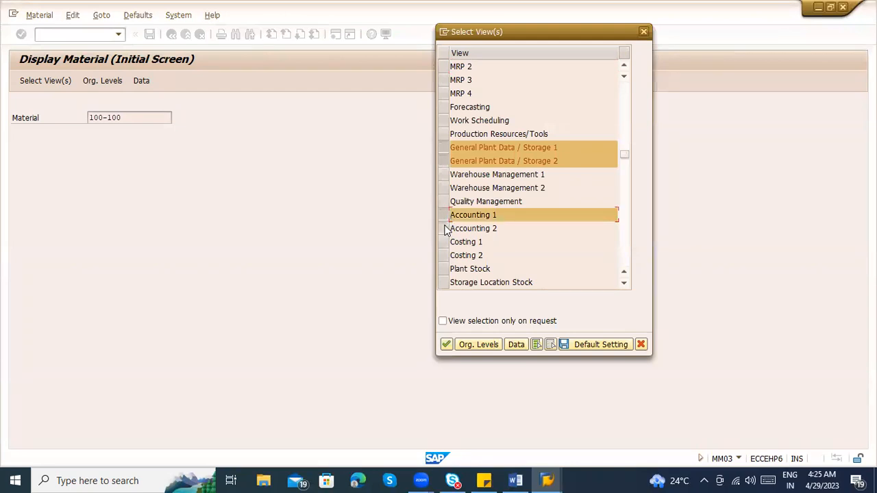
click(443, 228)
Review which views are selected across the whole view list, from basic data to accounting
scroll(507, 233, up, 2)
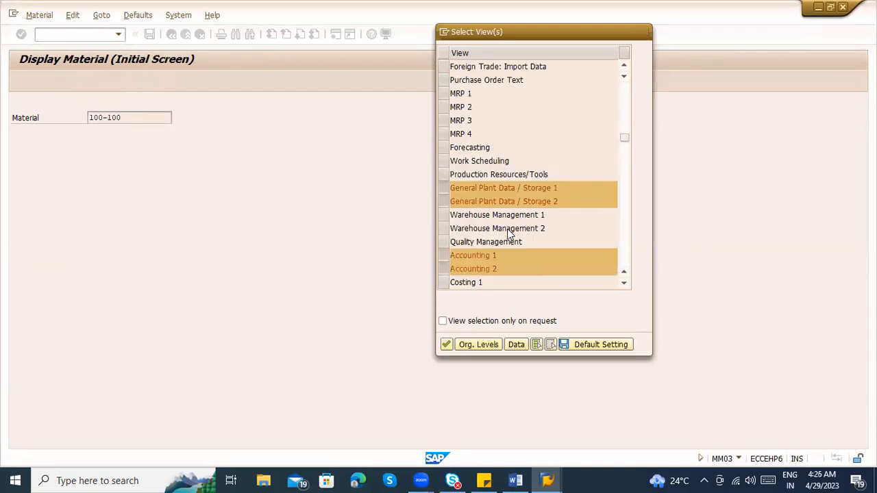
scroll(507, 231, up, 2)
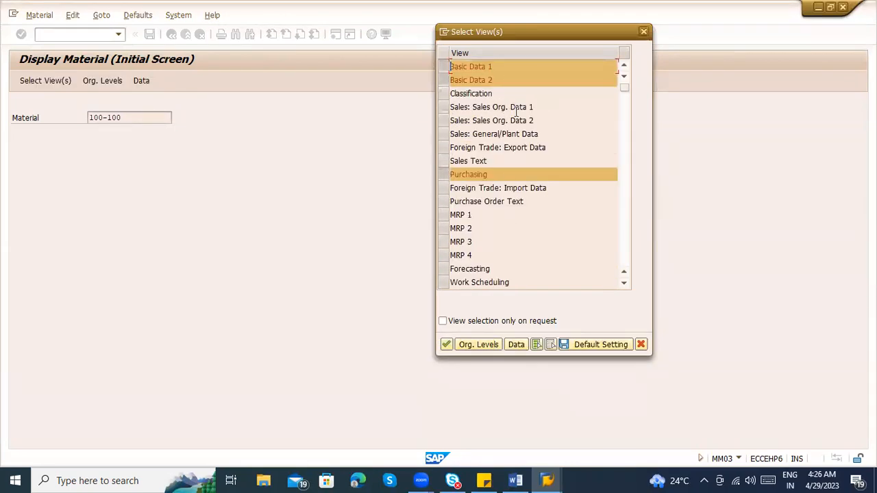
scroll(519, 202, down, 3)
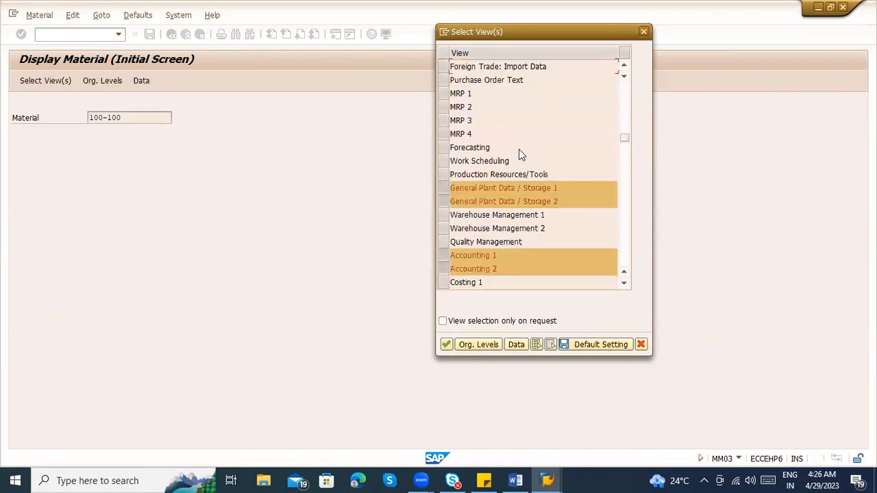
click(519, 202)
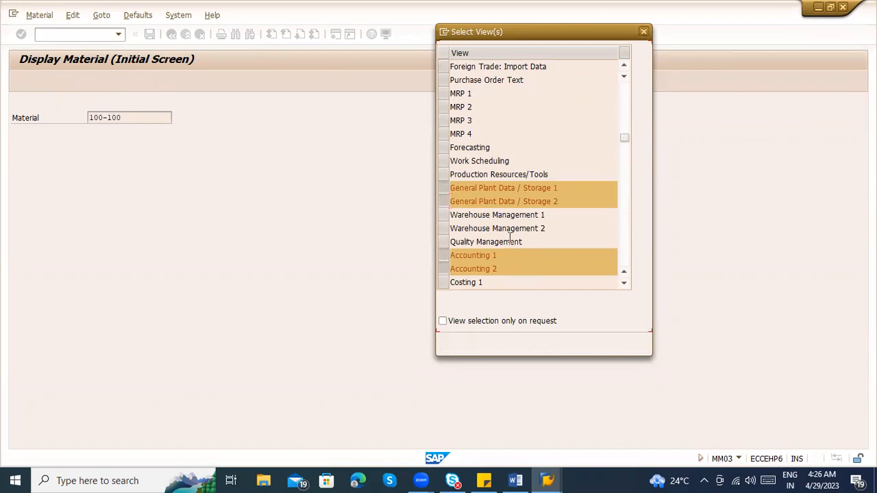
scroll(507, 236, up, 1)
scroll(508, 237, up, 2)
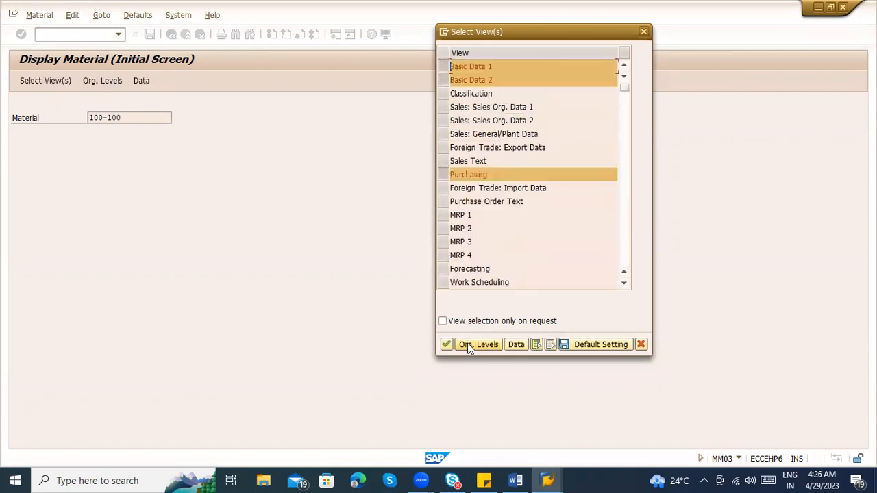
click(497, 81)
Enter plant 11 as the organizational level and display the material's selected views
click(478, 346)
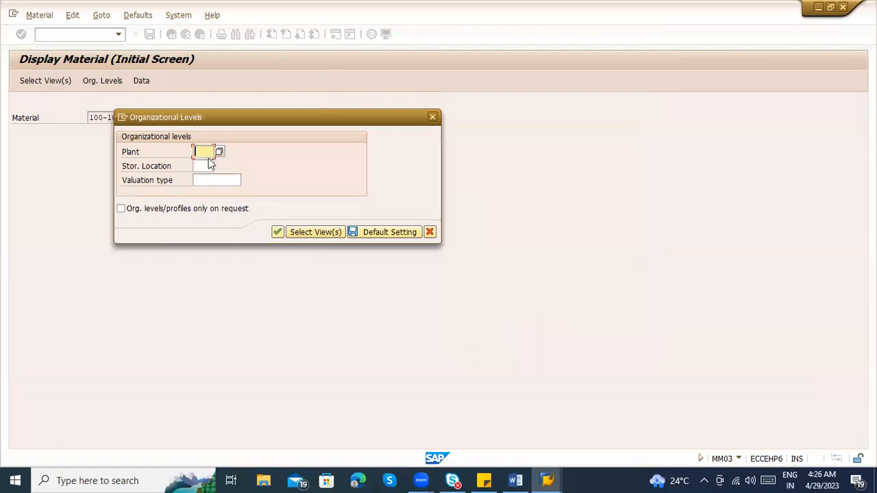
text(1100)
click(278, 232)
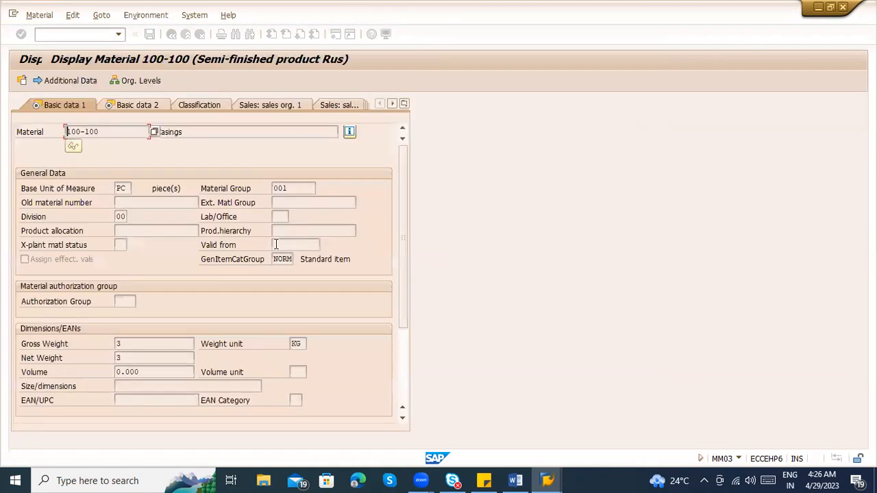
Examine the material description and the possible values for the base unit of measure, and close the value list
double_click(183, 130)
click(193, 135)
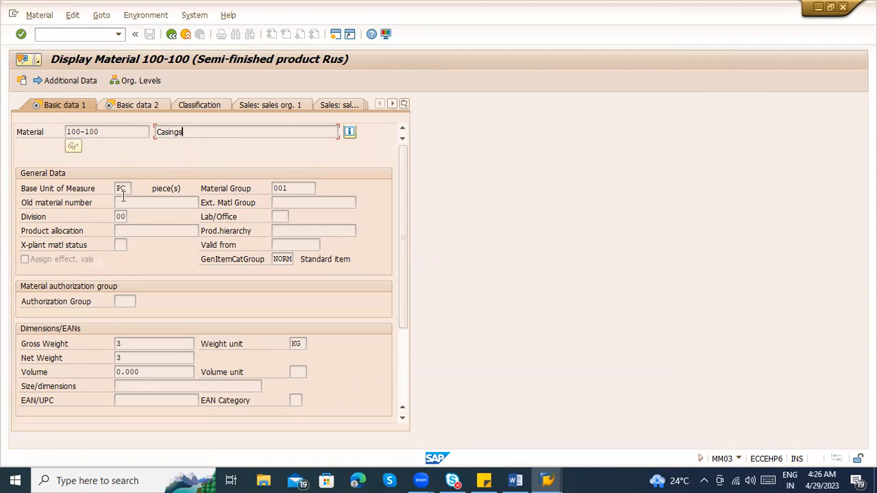
drag(127, 189, 114, 193)
click(123, 189)
click(134, 190)
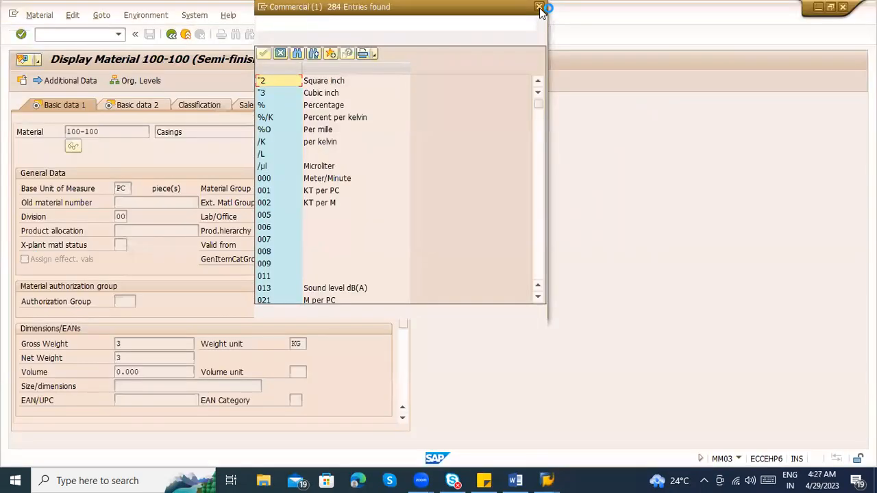
click(539, 7)
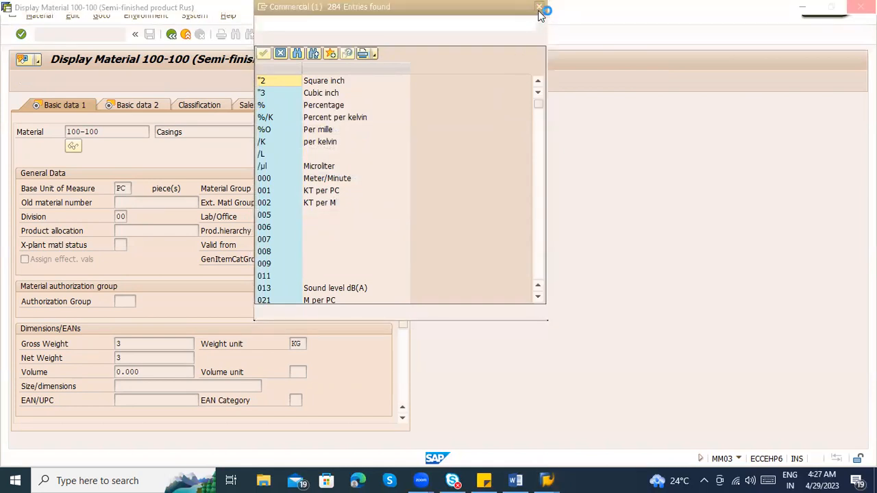
click(539, 11)
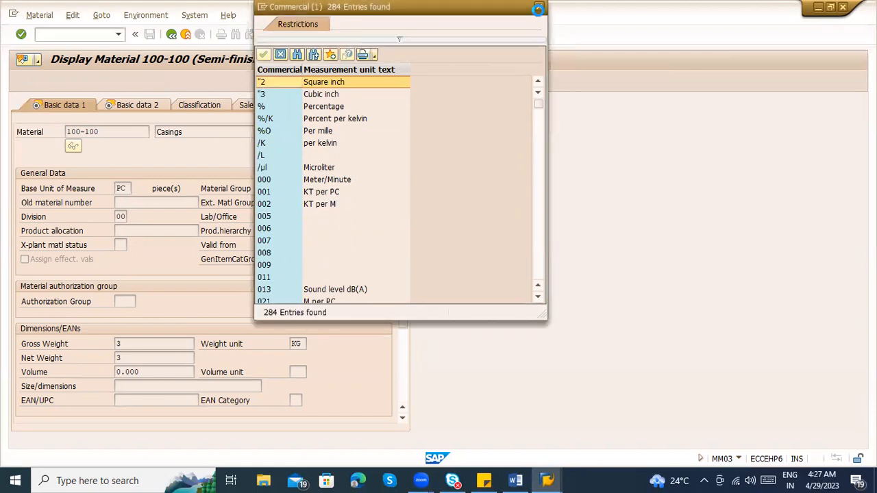
click(539, 7)
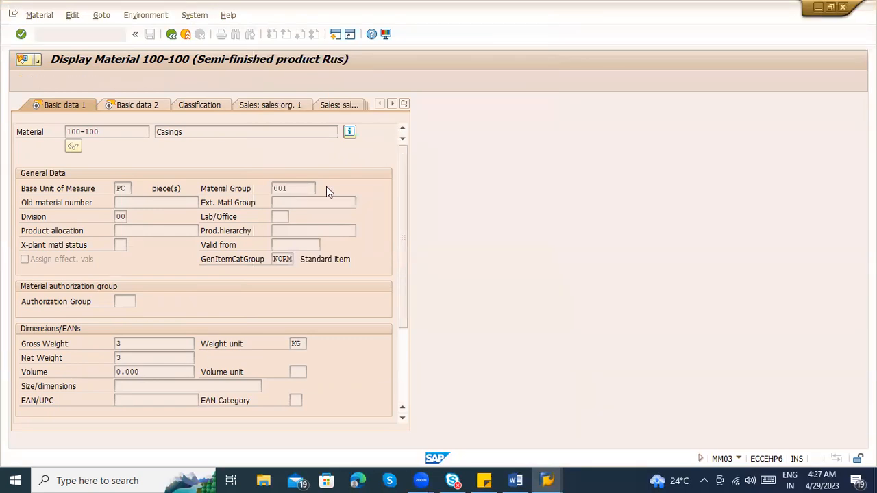
Open the possible values for the material group and browse the available groups, including group 003 Bulbs
drag(297, 186, 258, 188)
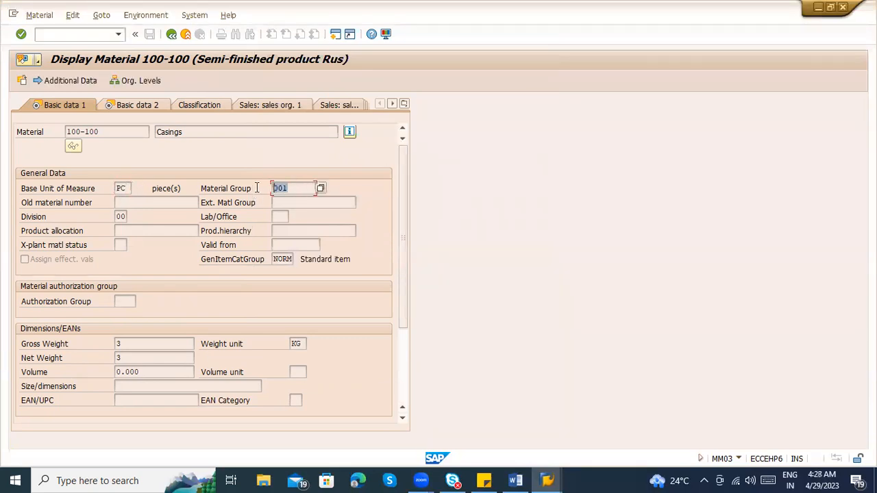
click(322, 188)
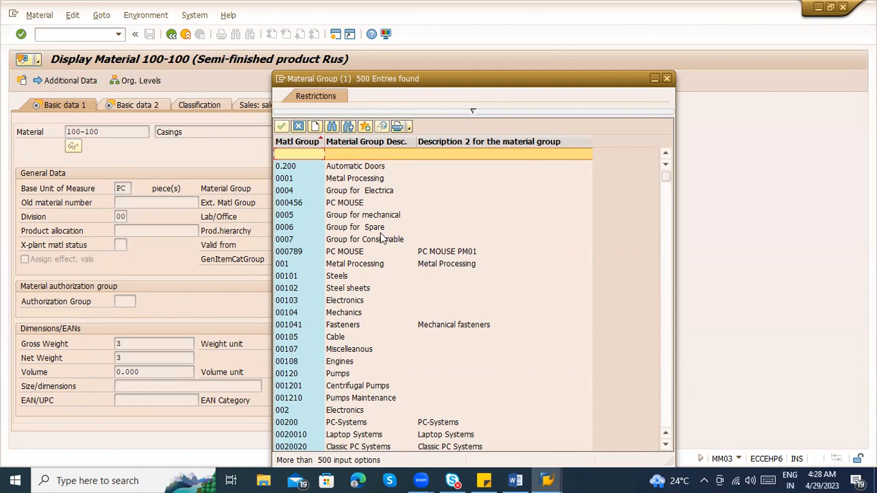
scroll(387, 294, down, 3)
scroll(422, 285, up, 3)
scroll(370, 249, down, 20)
scroll(347, 294, down, 15)
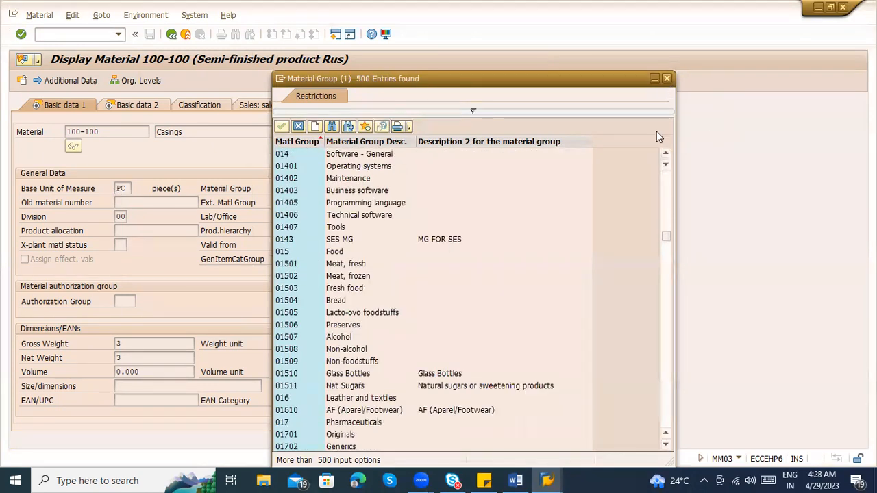
scroll(363, 202, up, 4)
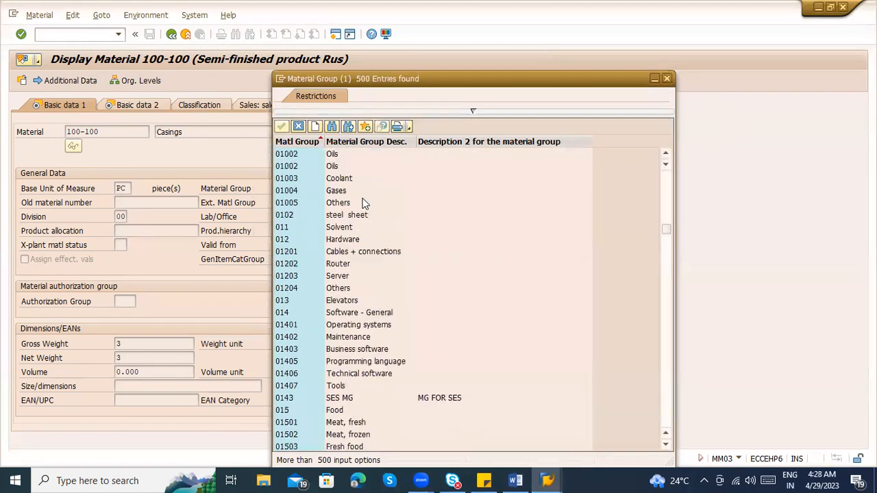
scroll(363, 202, up, 6)
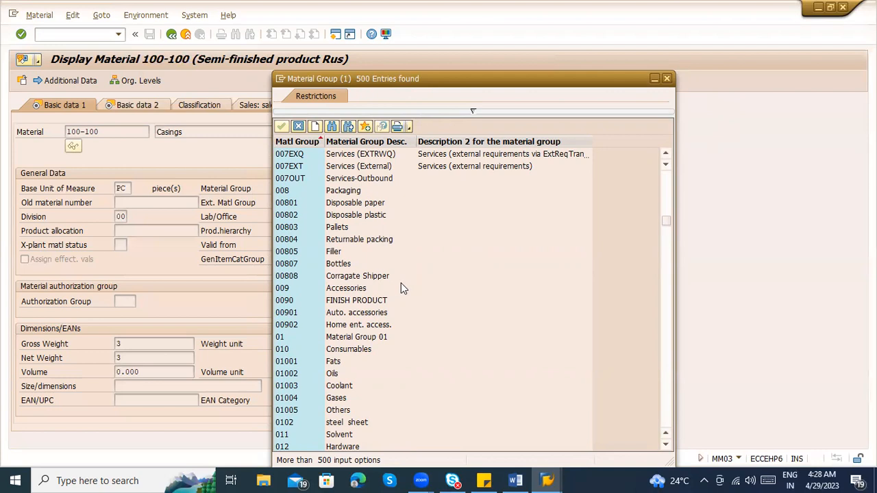
scroll(402, 283, up, 7)
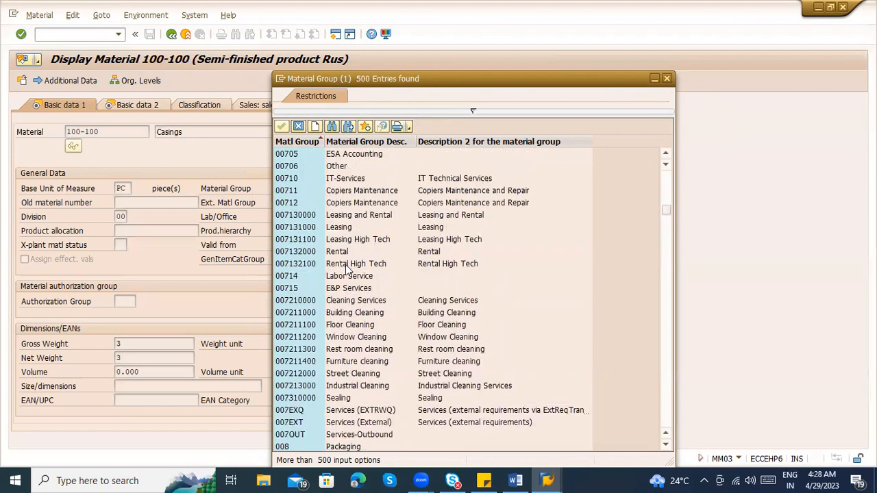
scroll(346, 270, up, 4)
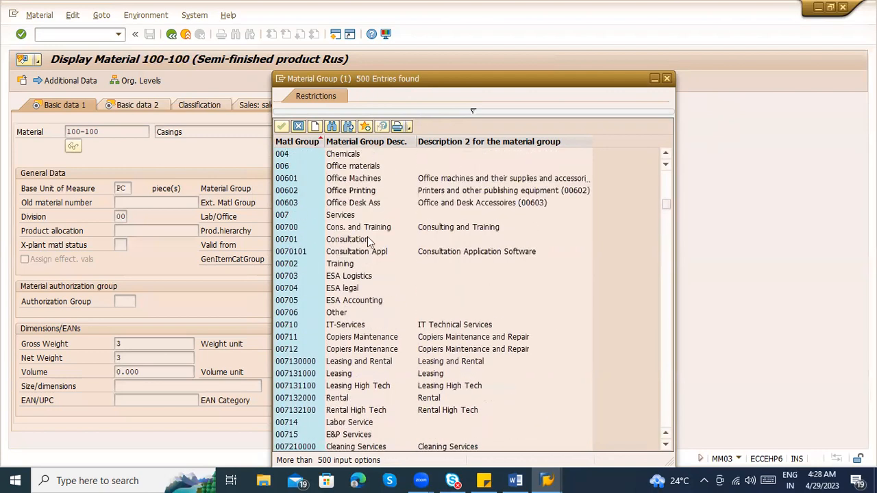
scroll(368, 242, up, 4)
click(286, 228)
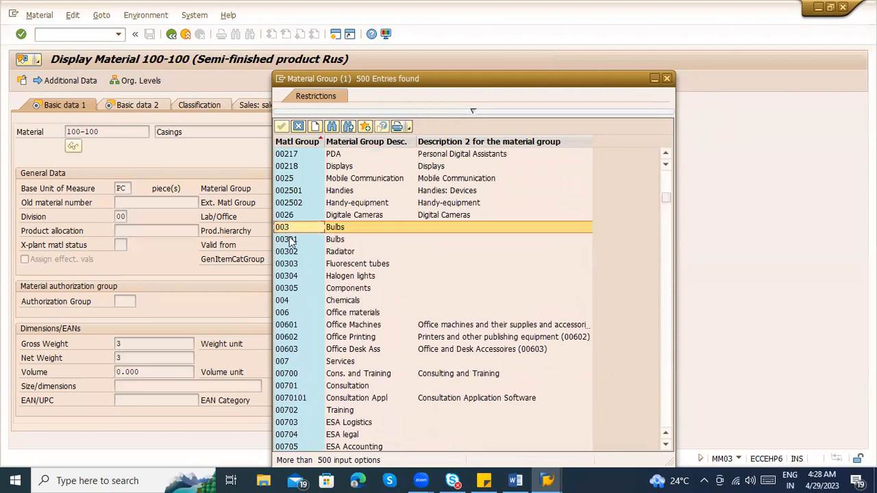
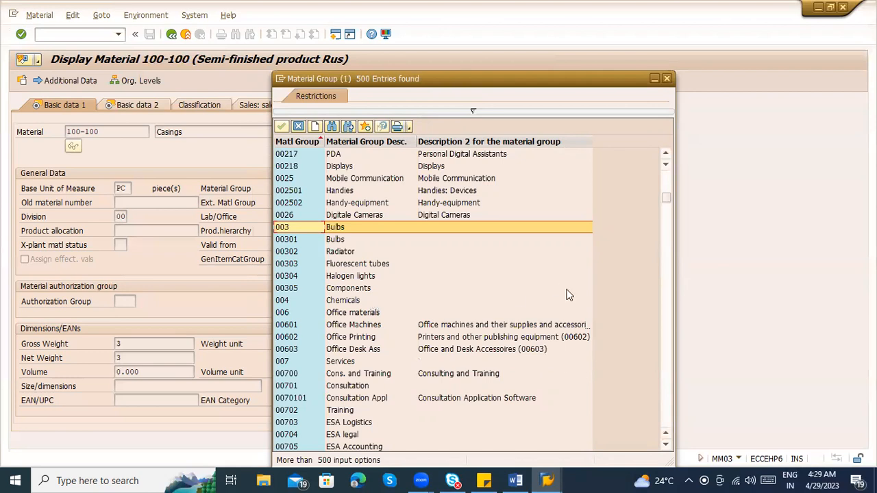
Close the material group value list and examine the division and gross weight fields in the material's basic data
click(667, 79)
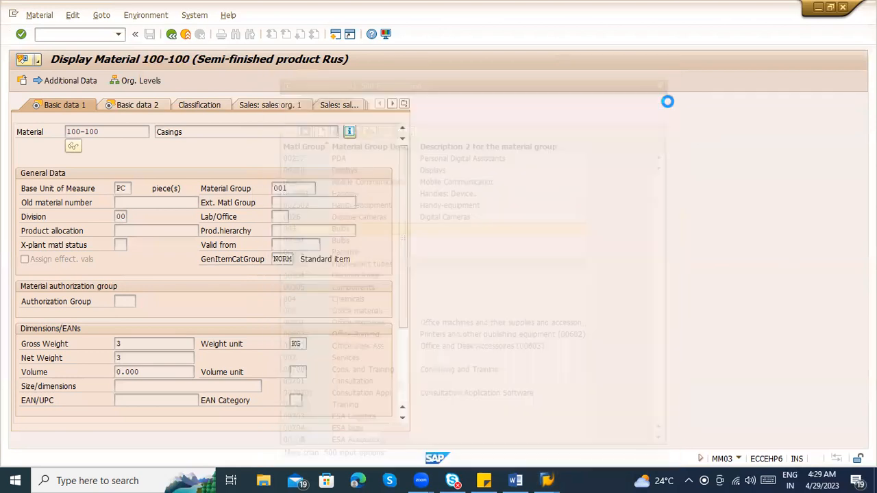
click(123, 217)
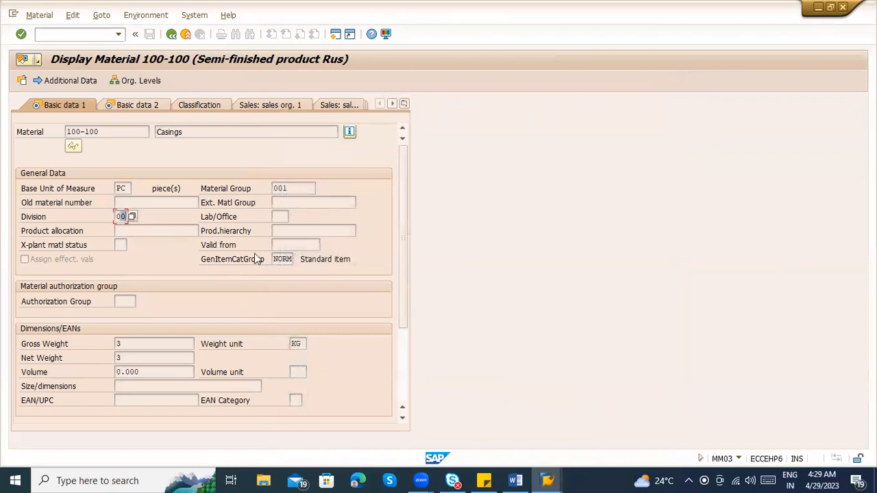
click(141, 344)
scroll(167, 341, down, 1)
scroll(174, 340, up, 1)
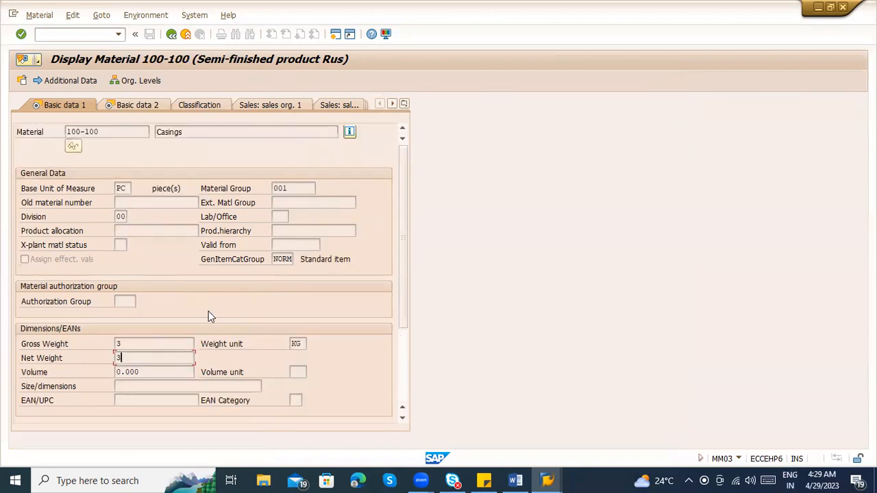
Examine the Basic data 2 view through its design drawing and configuration sections, and return to Basic data 1
click(150, 110)
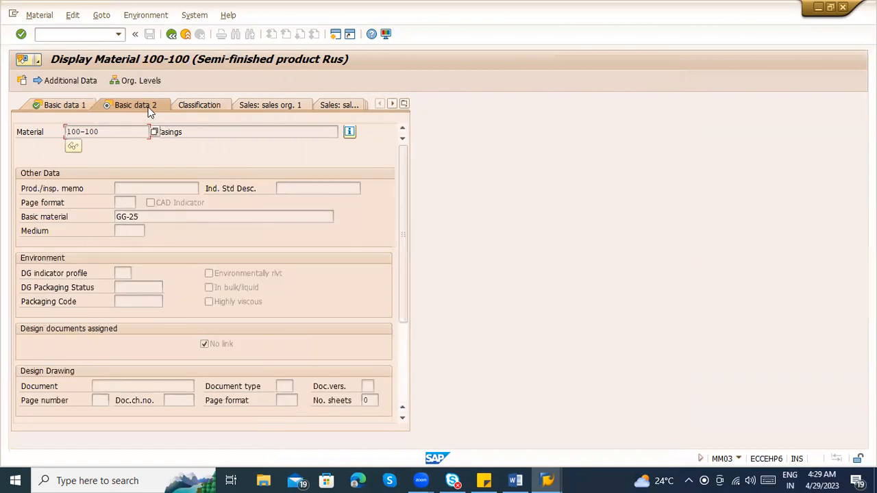
scroll(213, 297, down, 3)
scroll(205, 288, up, 1)
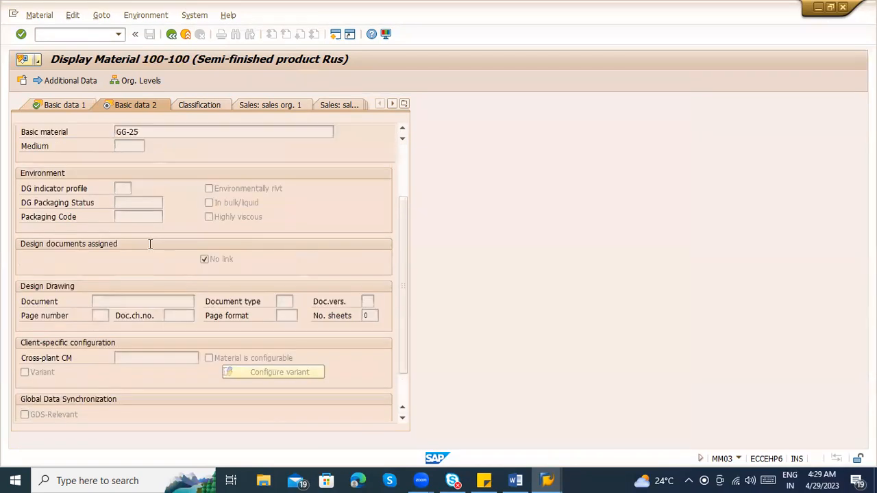
scroll(151, 244, up, 2)
click(62, 106)
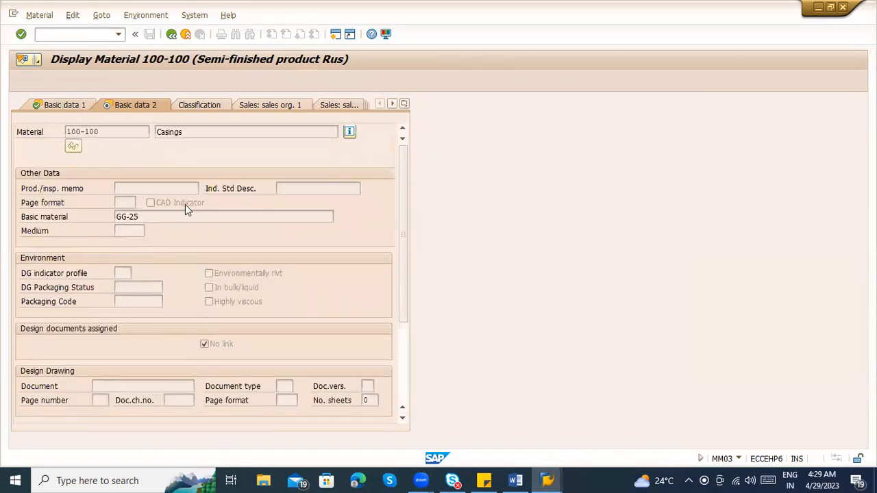
Examine the Basic data 1 fields: description, base unit, material group, division, authorization group, product hierarchy and lab/office
scroll(266, 343, down, 3)
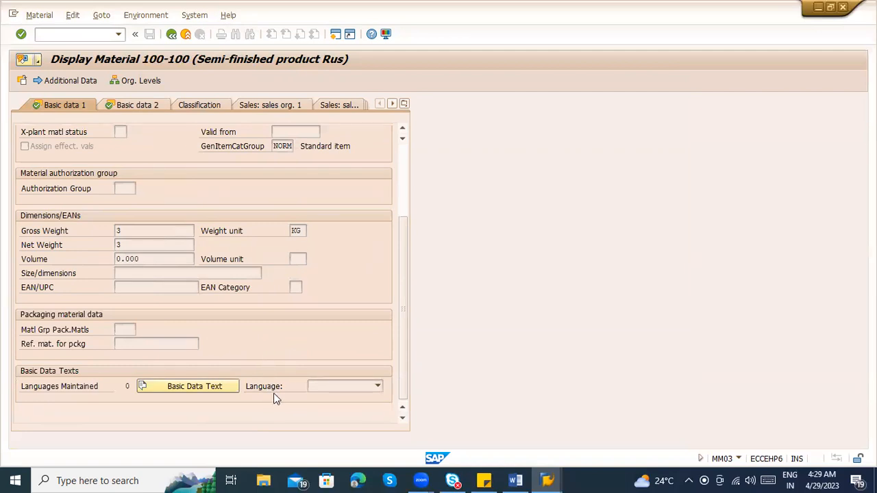
scroll(274, 395, up, 3)
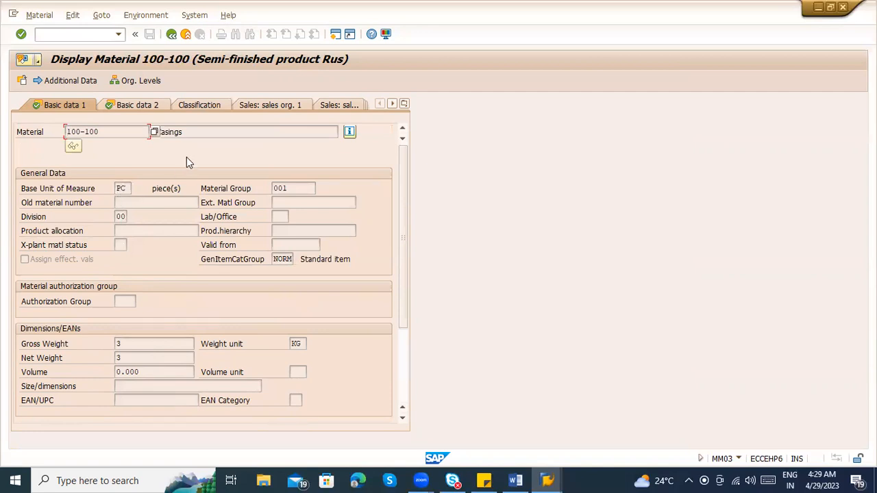
drag(197, 132, 156, 133)
click(119, 189)
click(287, 189)
click(122, 217)
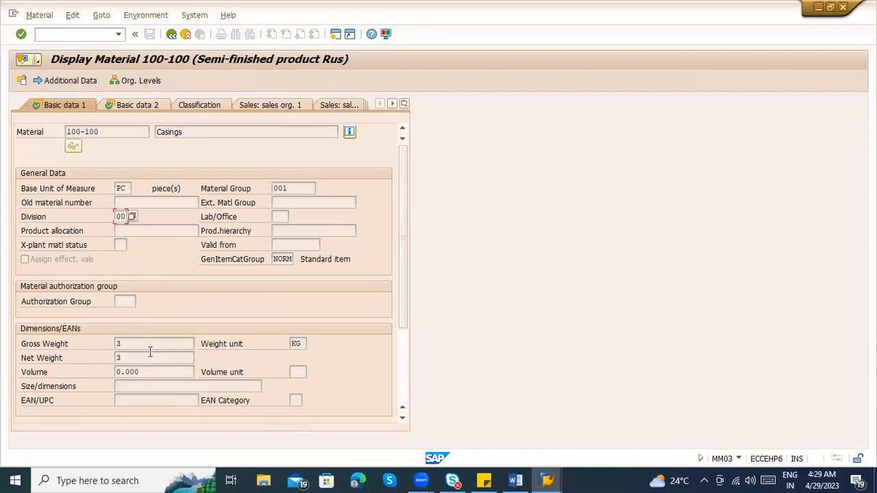
click(130, 300)
click(305, 231)
click(285, 217)
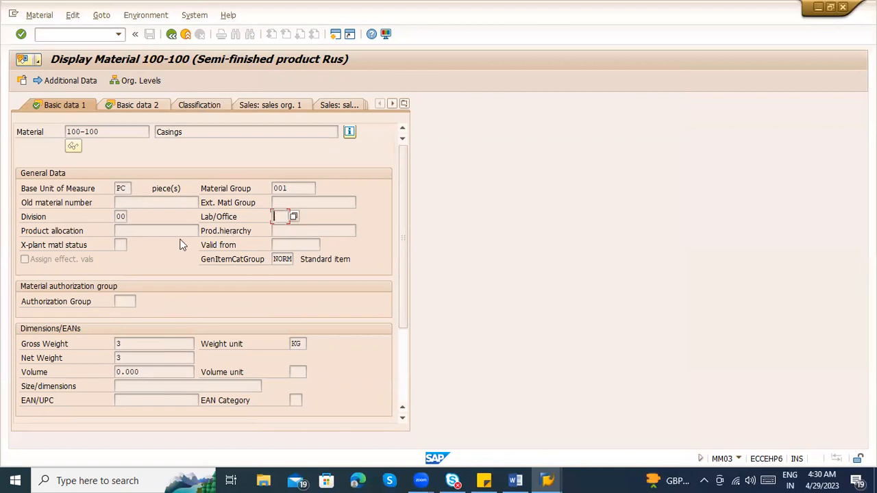
Examine the possible values for the cross-plant material status and close the value list
click(120, 245)
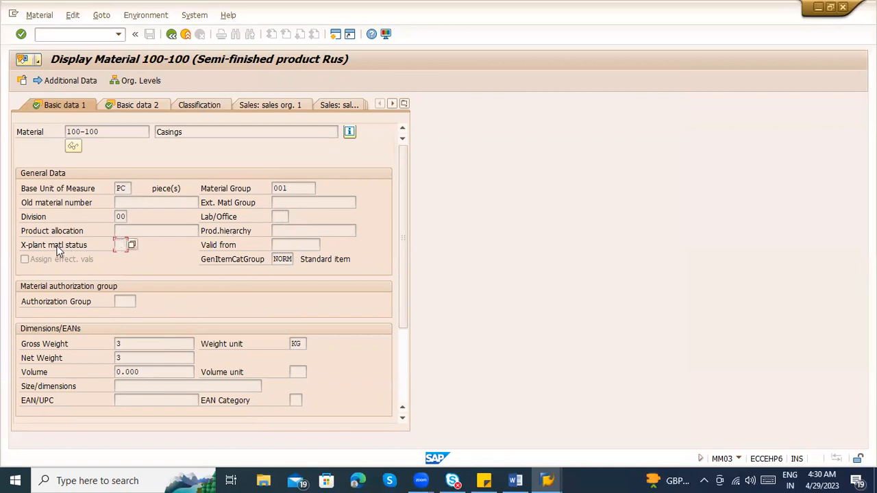
click(136, 253)
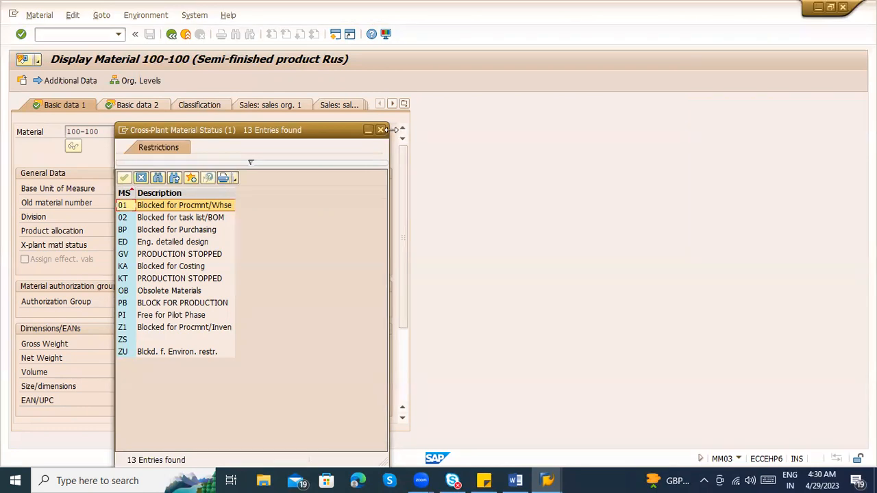
click(379, 130)
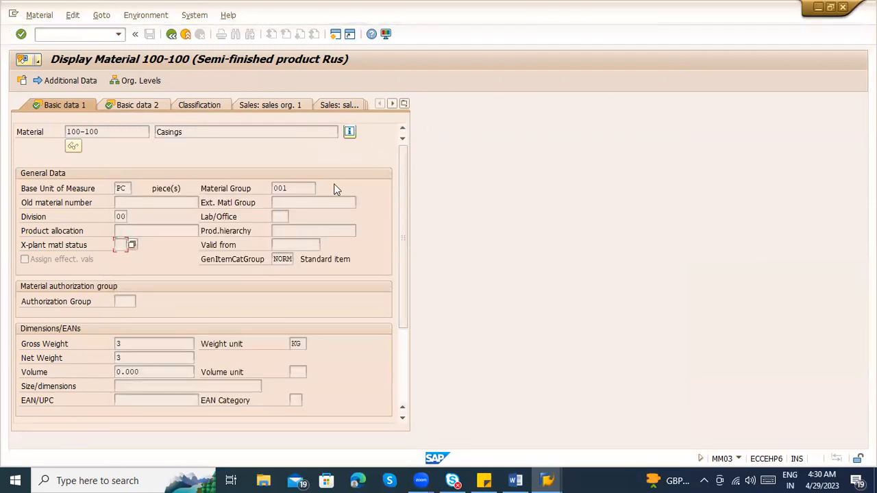
Advance to the Purchasing view for the plant and compare the base unit of measure with the order unit
key(Return)
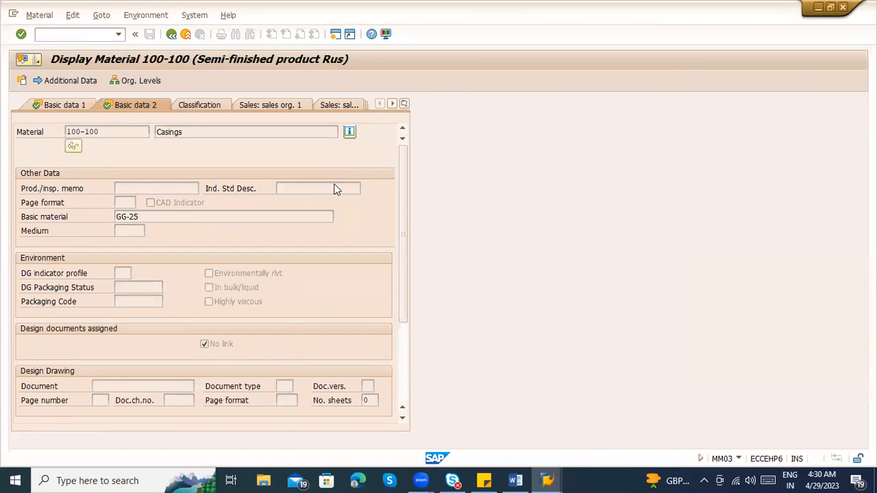
key(Return)
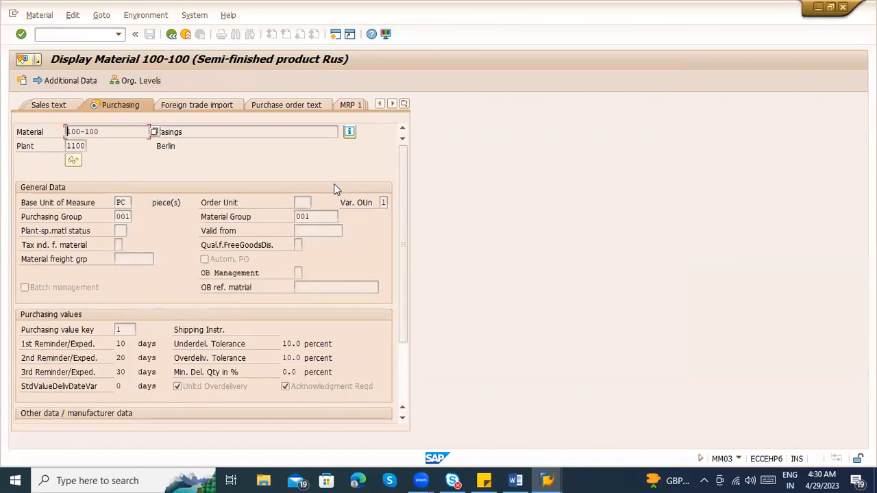
click(131, 202)
drag(127, 202, 114, 202)
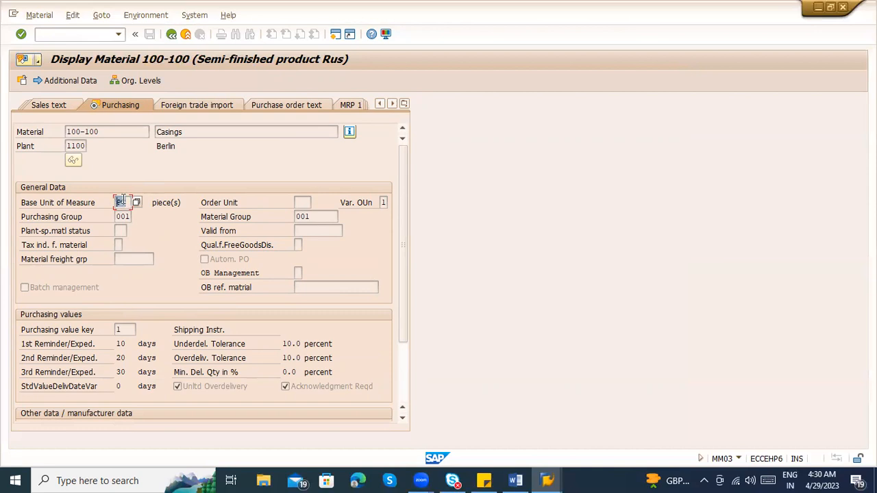
click(299, 204)
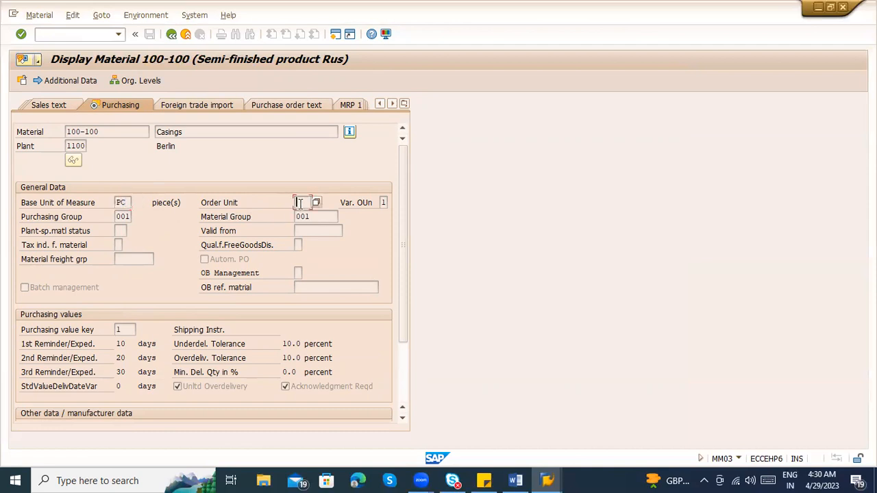
click(128, 203)
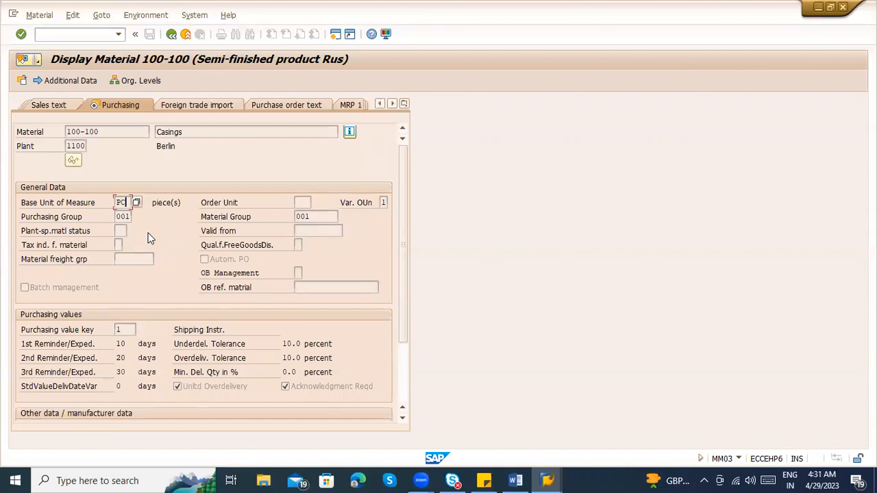
In the Word notes, add the line "30 crores PC -------" below the MM03 line, checking it against the SAP base unit
click(510, 475)
click(396, 348)
text(30)
text(rores)
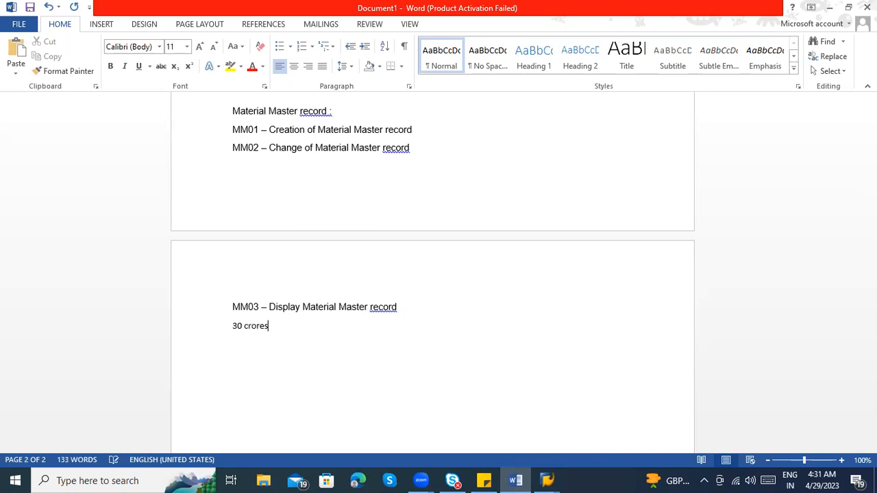
text( PC)
key(alt+Tab)
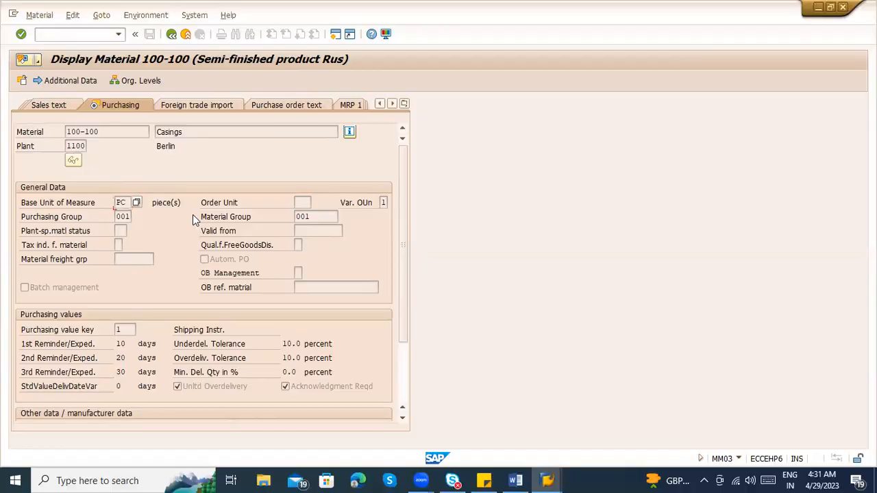
key(alt+Tab)
Add the conversion line "1TON - 1000 PC" below the 30 crores line, leaving an empty line between them
key(Return)
key(Return)
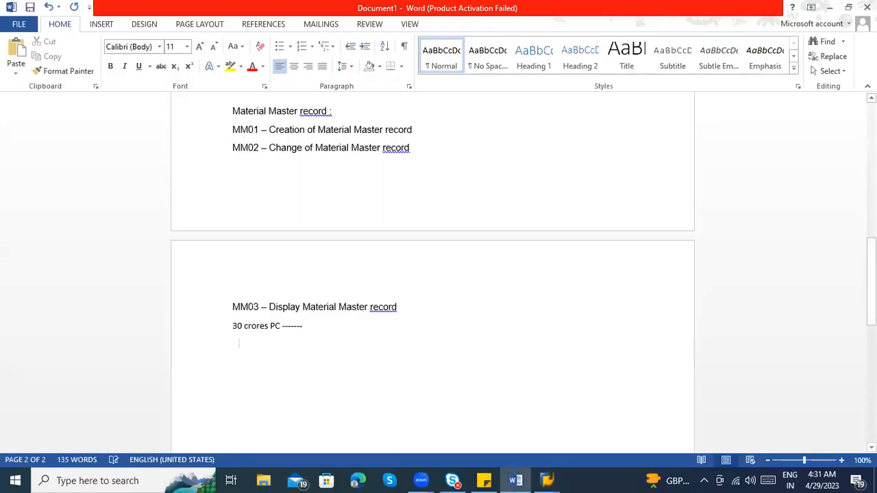
text(TON)
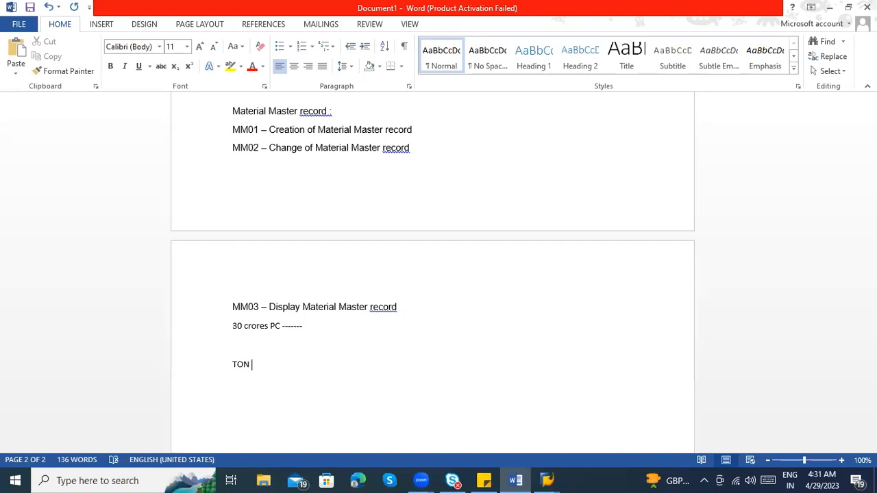
key(Left)
key(Left)
key(Left)
text(1)
key(Right)
key(Right)
text(1000 PC)
key(Return)
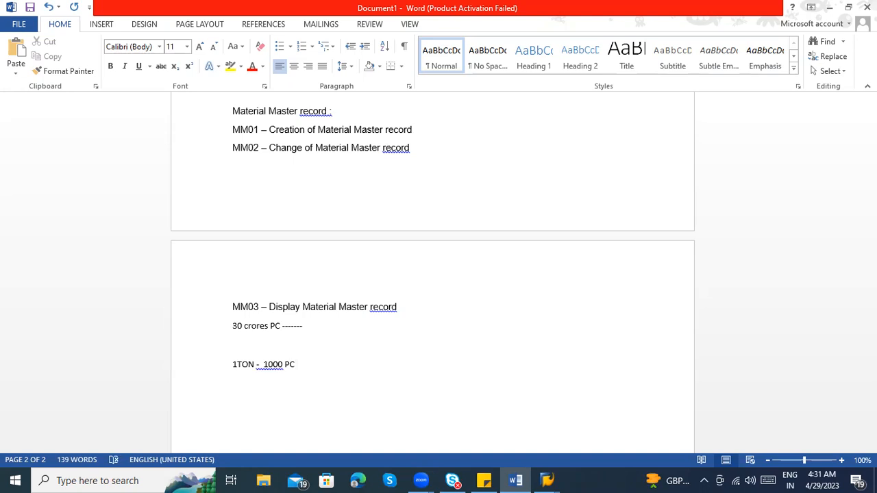
Review the 30 crores and 1TON lines in the notes, and go to the Order Unit field in SAP's Purchasing view
click(267, 326)
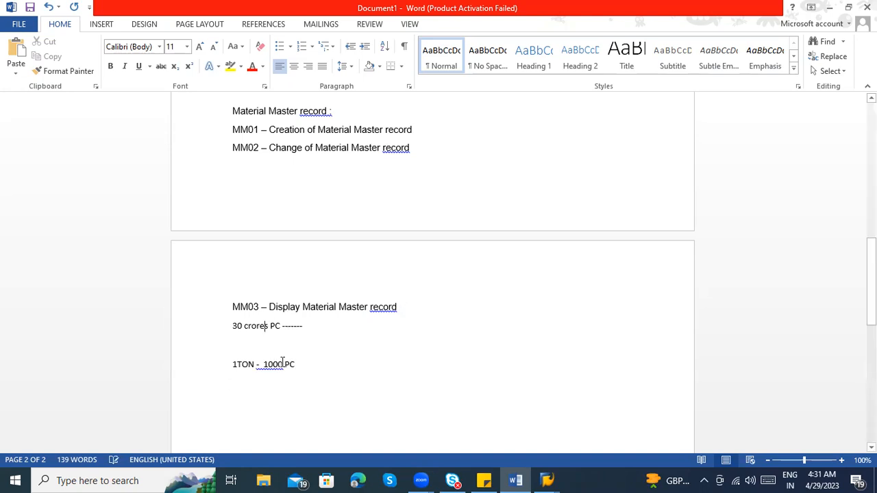
click(230, 364)
key(alt+Tab)
click(303, 203)
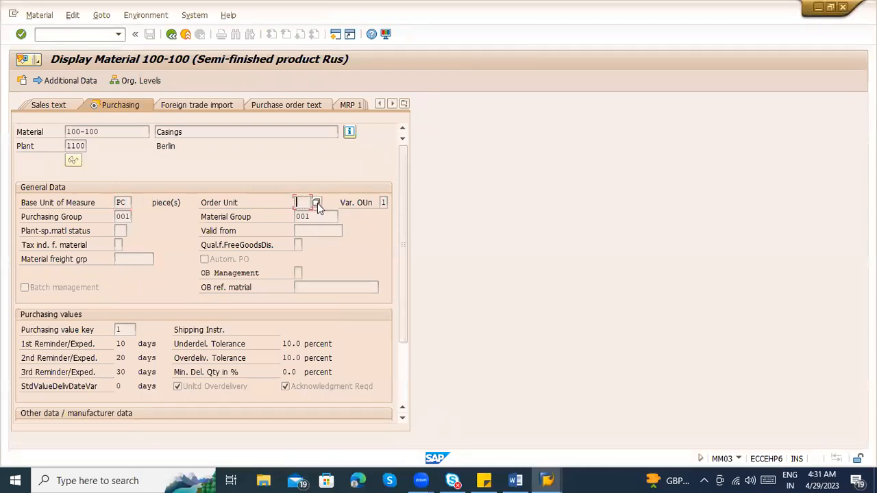
Add the line "1 BOX – 20000 PC" below the 1TON line in the Word notes and return to SAP
key(alt+Tab)
click(250, 366)
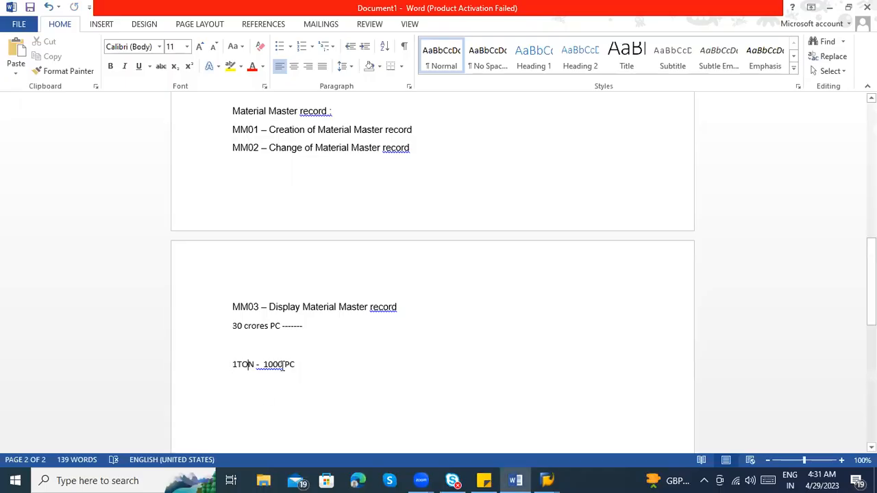
click(313, 368)
key(Return)
text(1 BOX )
text(- 2000 PC)
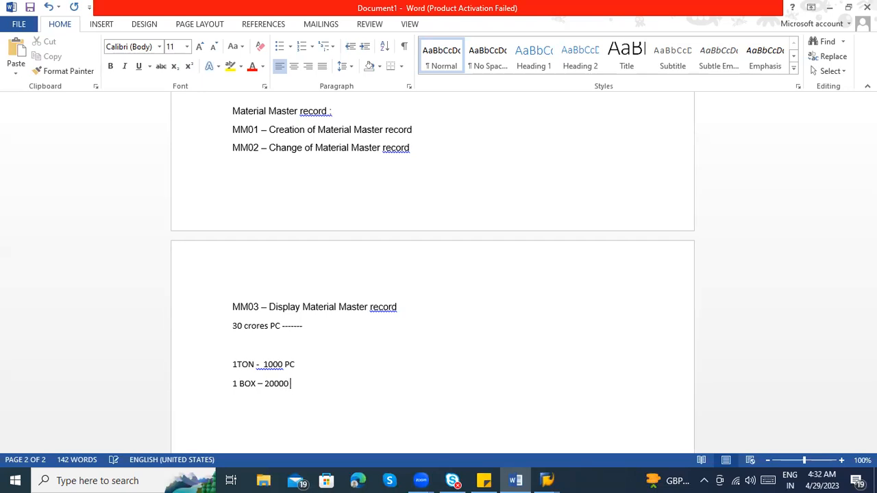
text(PC)
key(alt+Tab)
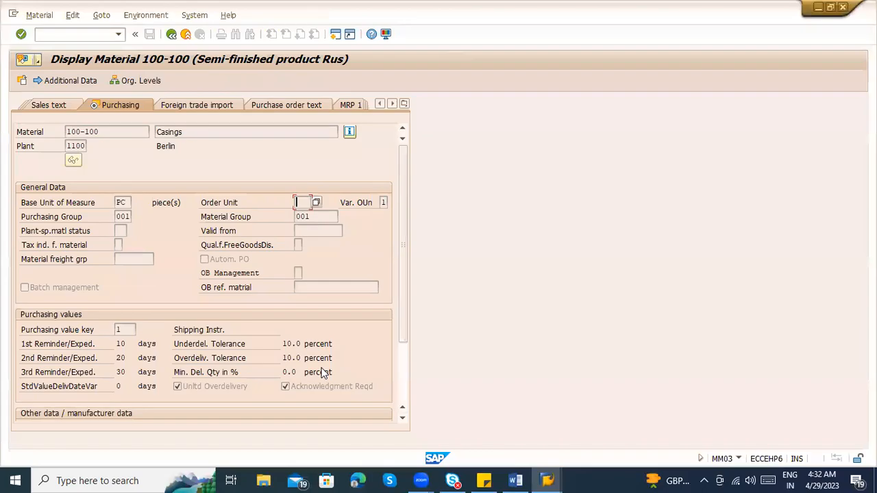
Make the letters "OX" of "BOX" bold in the last line of the Word notes and return to SAP
key(alt+Tab)
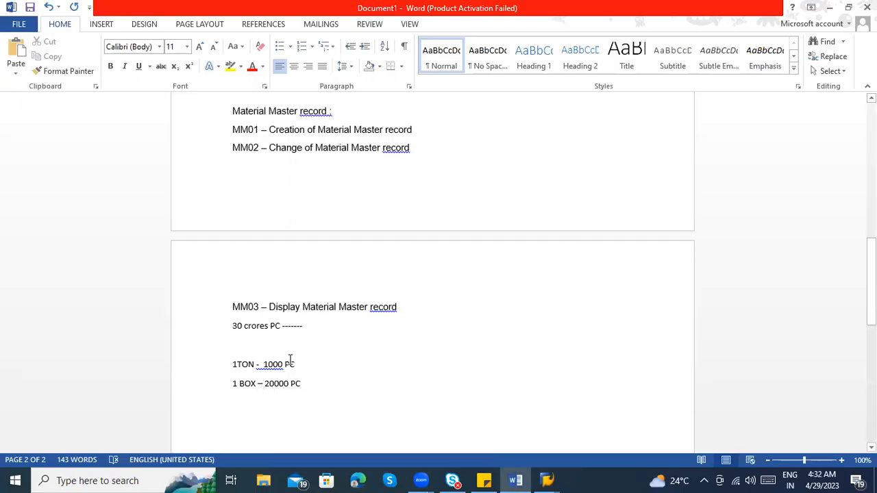
drag(258, 384, 245, 384)
click(251, 363)
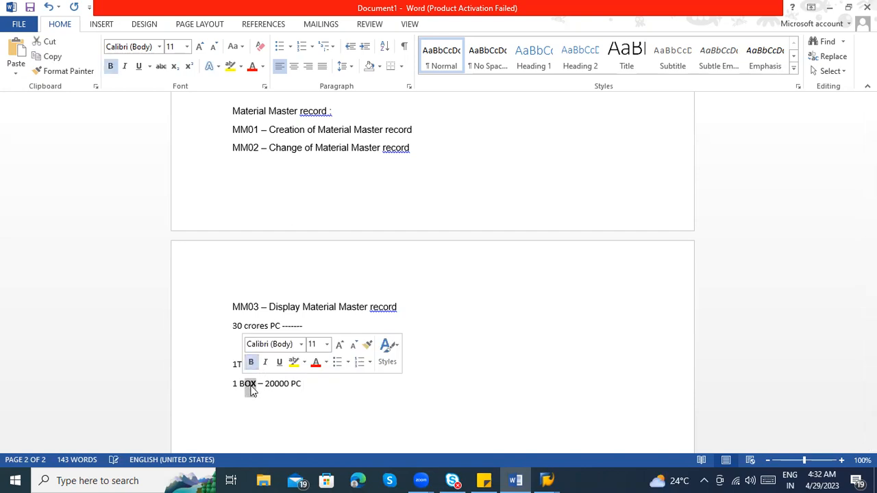
click(370, 409)
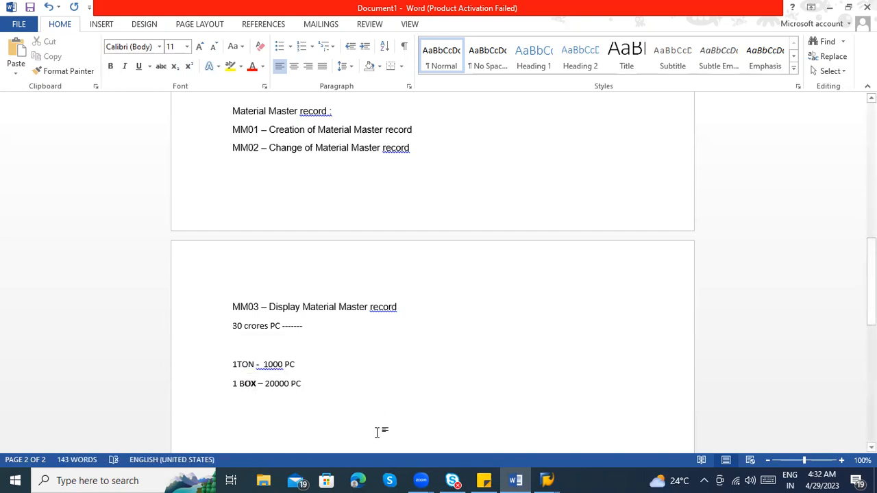
key(alt+Tab)
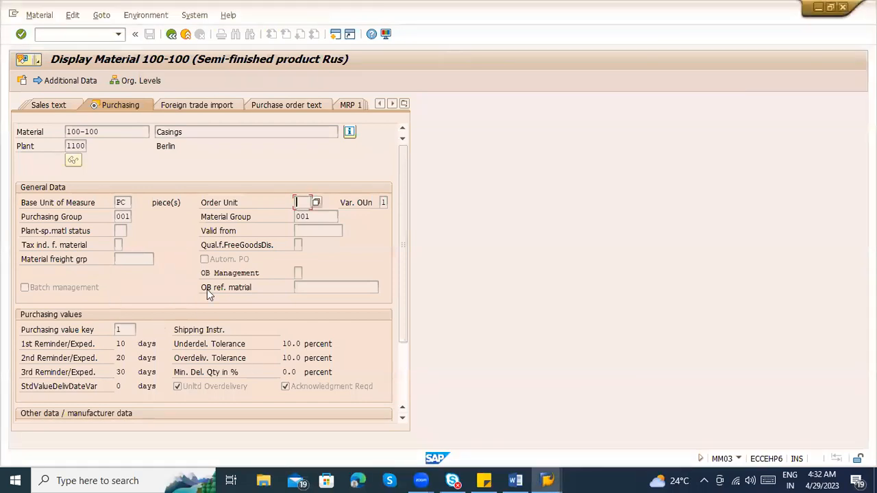
Examine the Purchasing view down to the GR processing time, and display the Plant data / stor. 1 view
scroll(306, 317, down, 2)
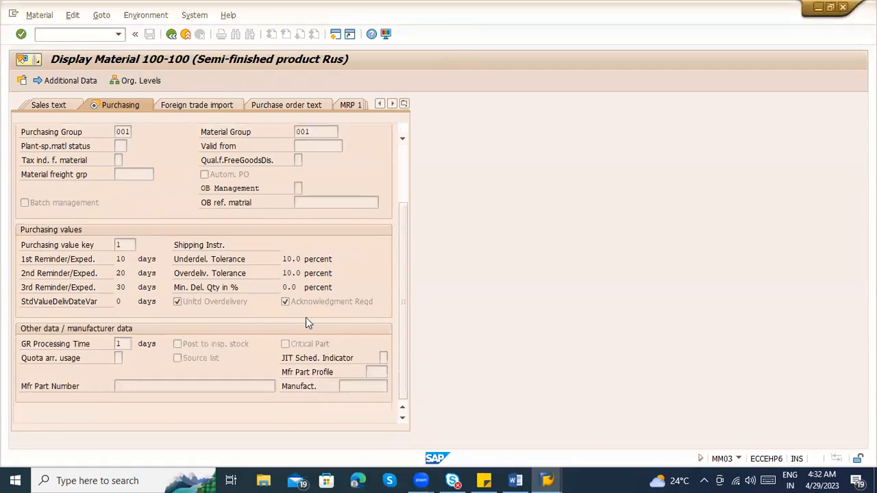
scroll(137, 363, up, 1)
drag(131, 386, 105, 383)
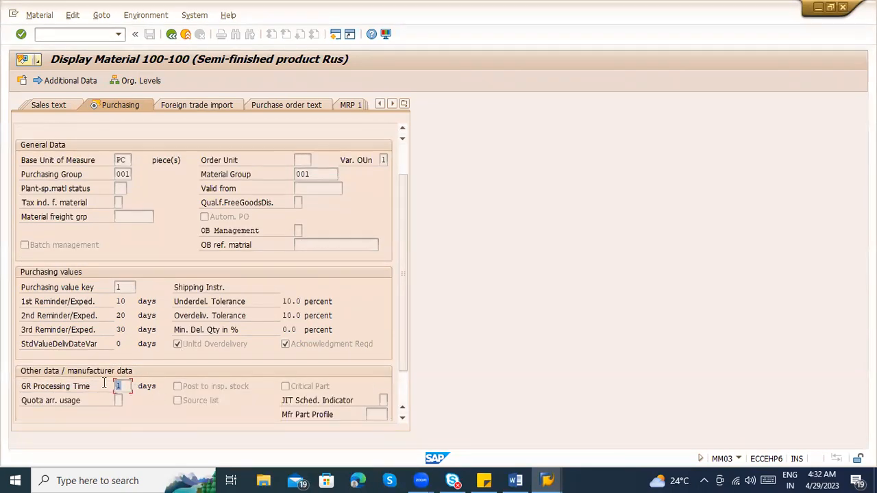
click(404, 105)
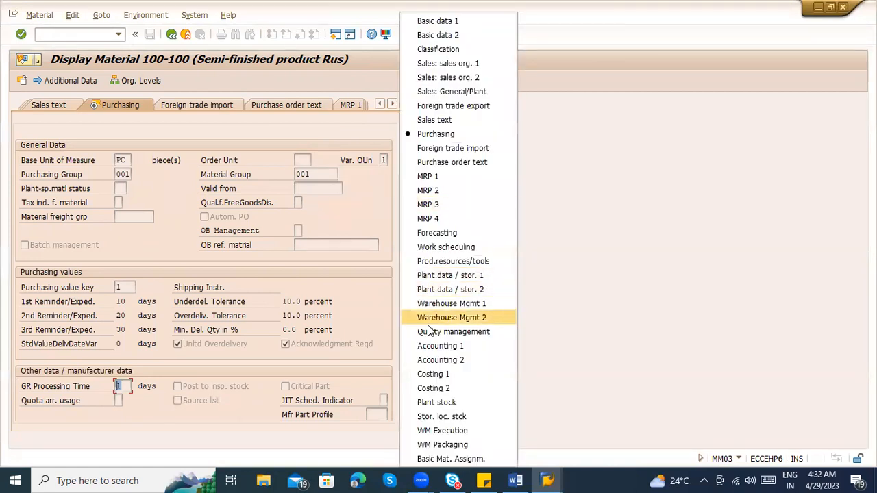
click(431, 279)
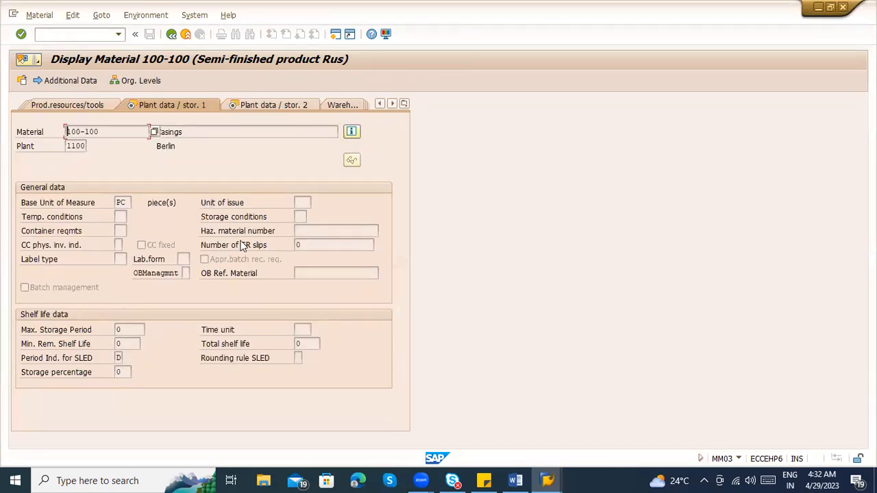
Check the maximum storage period and minimum remaining shelf life fields, and advance through Plant data / stor. 2 to the Accounting 1 view
click(118, 327)
text(0)
click(125, 343)
key(Return)
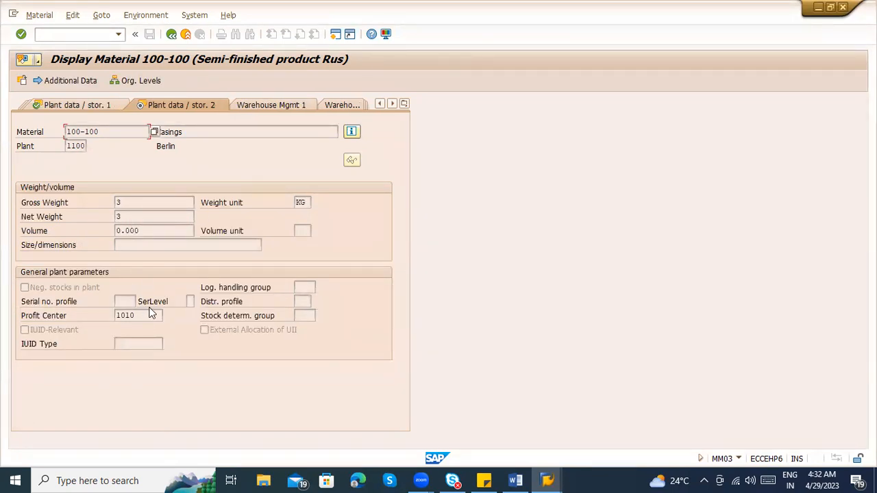
key(Return)
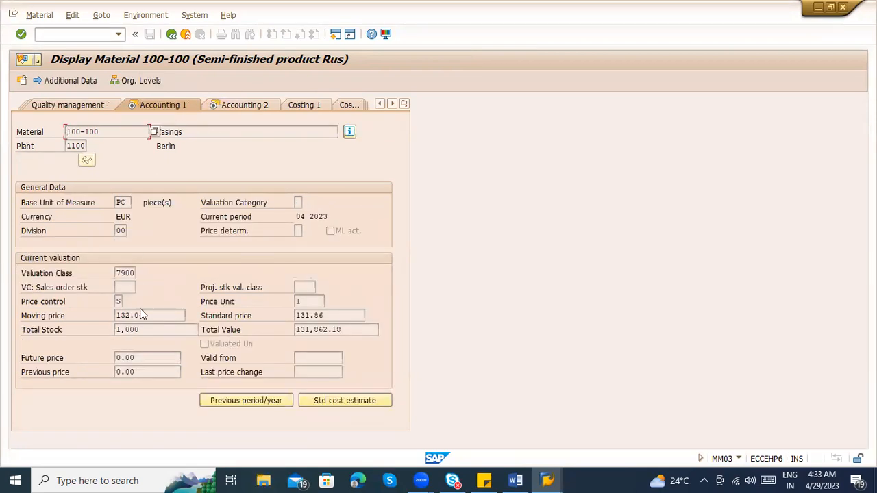
Examine the standard price in Accounting 1, view Accounting 2, and exit the material display to SAP Easy Access
drag(321, 315, 279, 322)
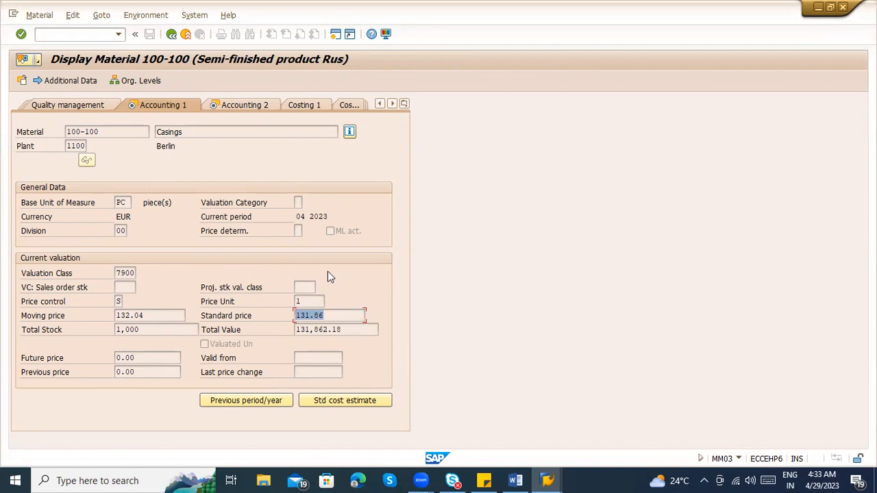
click(244, 104)
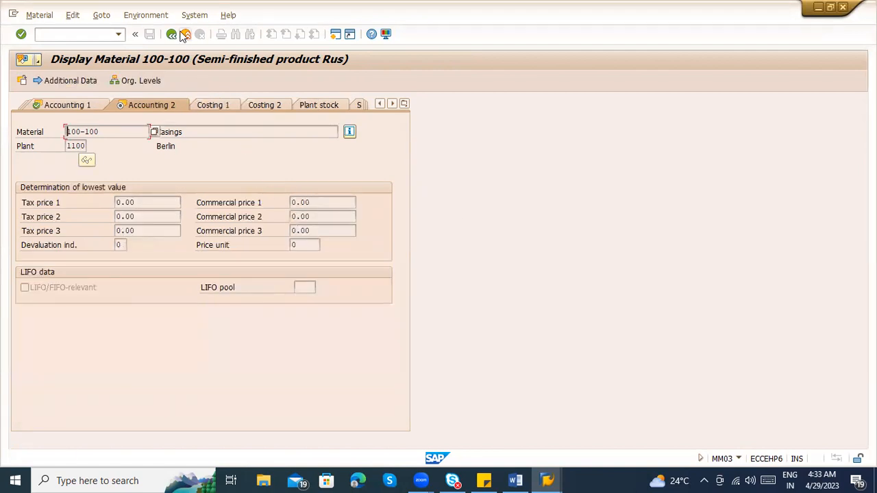
click(184, 35)
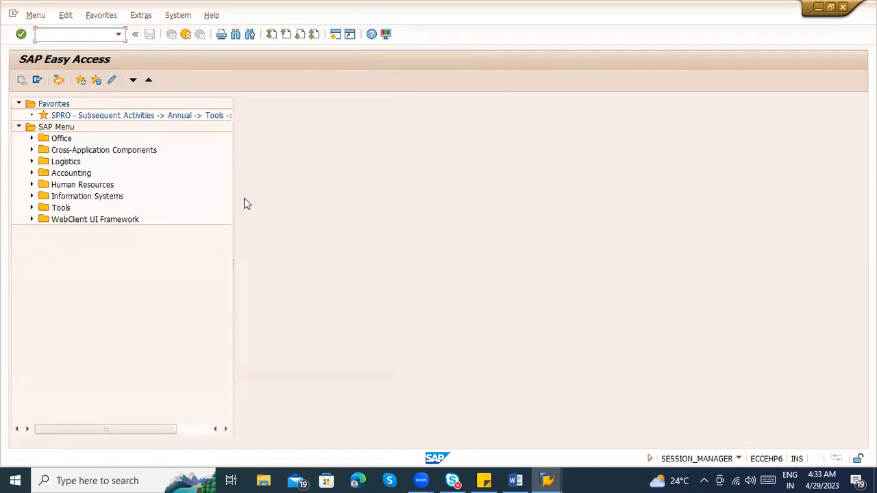
Open the purchase requisition display with ME53N and load the earlier requisition containing materials 100-100 and 100-200
text(me53n)
key(Return)
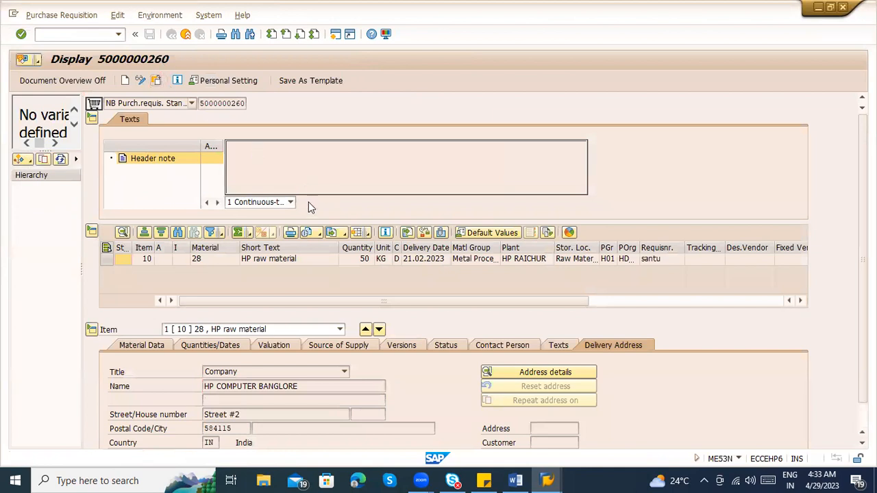
key(shift+F5)
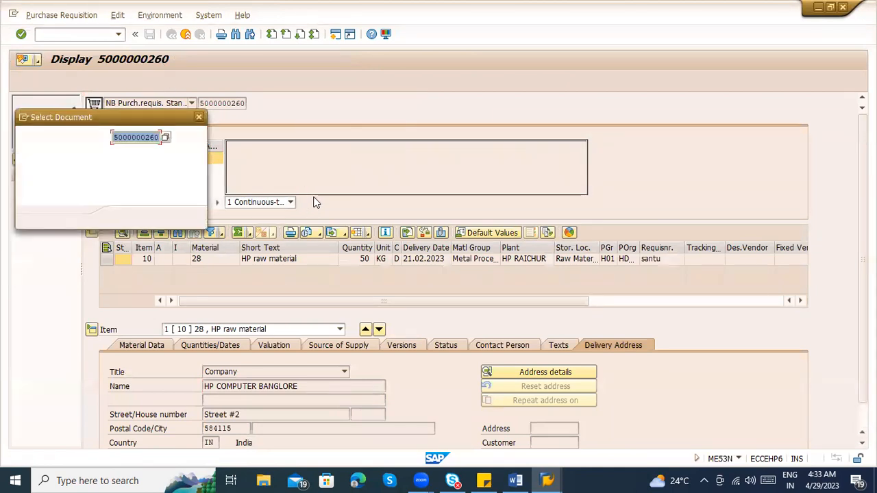
text(100-100)
key(BackSpace)
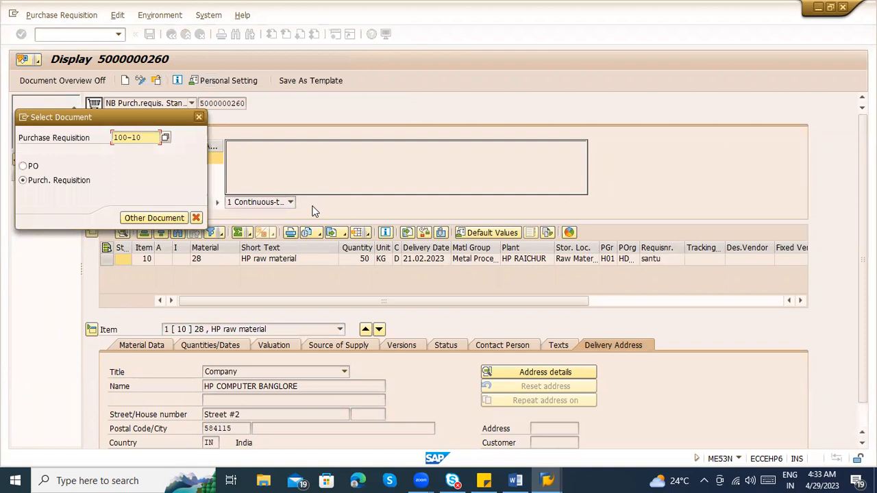
key(BackSpace)
key(BackSpace)
key(BackSpace)
key(Down)
key(Down)
key(Return)
key(Return)
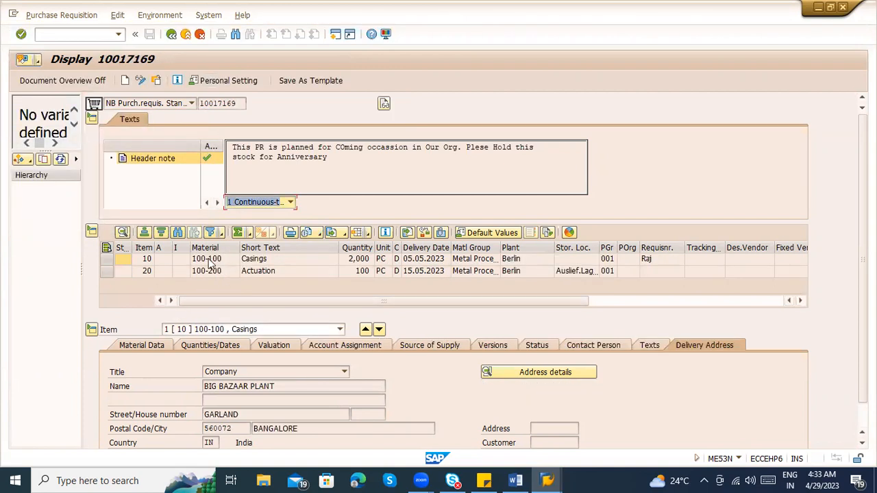
Examine the material, short text, unit and material group of requisition item 10, and its valuation price in the Valuation details
click(209, 260)
click(253, 261)
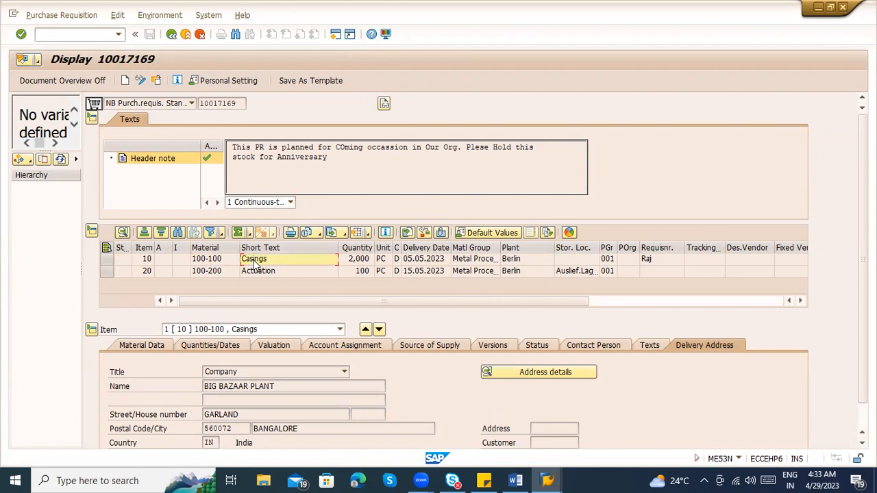
click(384, 259)
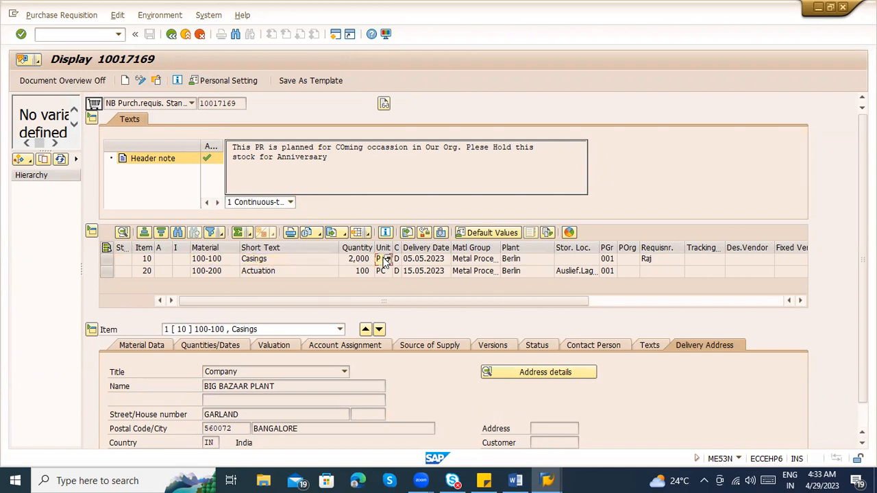
click(480, 260)
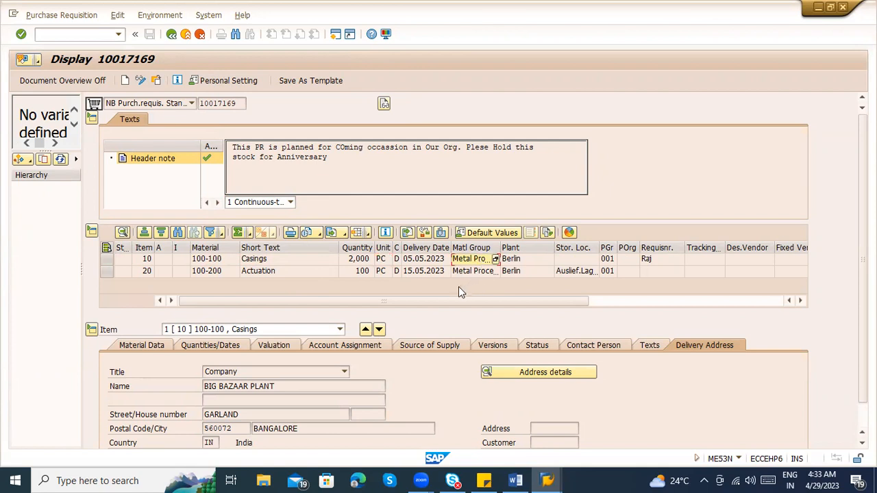
click(274, 347)
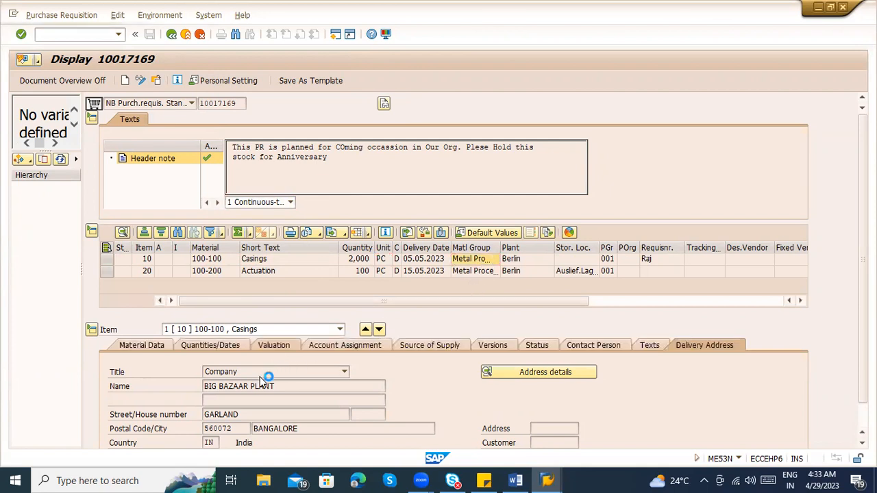
double_click(180, 372)
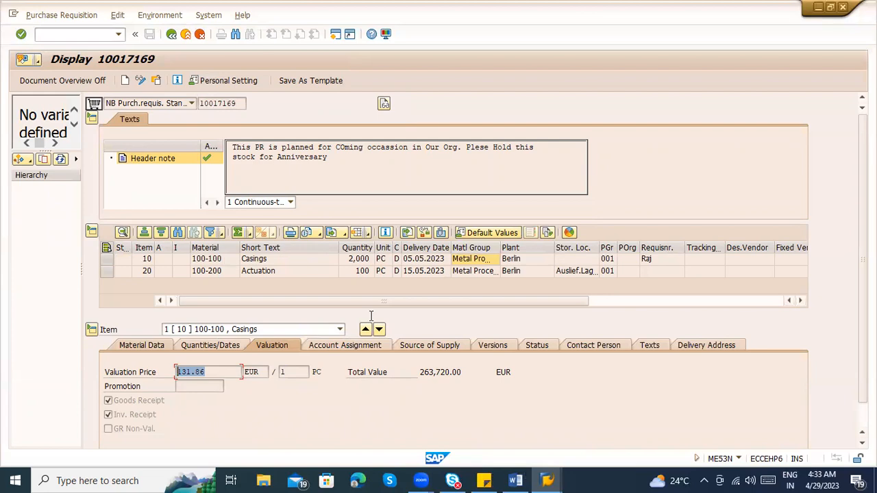
Switch to the Word notes and add the heading line "PTP cycle :" below the BOX line
key(alt+Tab)
text(PTP cycl)
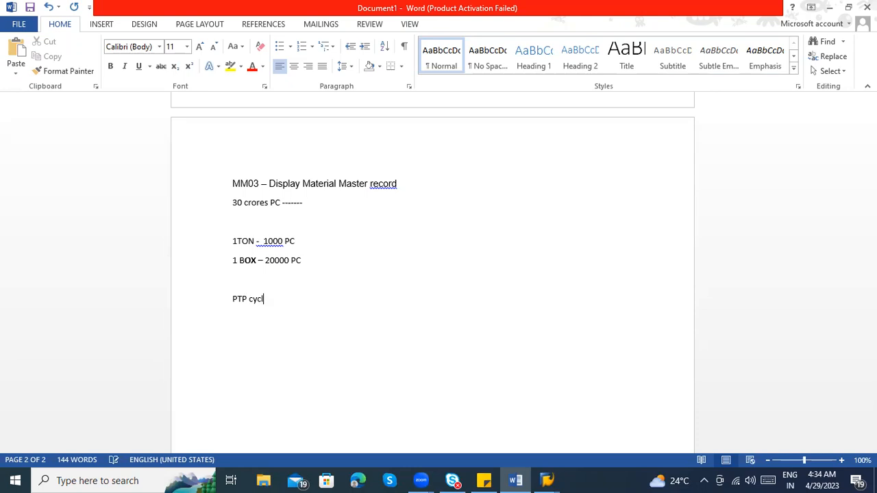
text(e :)
key(Return)
Add the numbered item "1) PR created --- Identification of Requirement" under the PTP cycle heading
text(1) PR created --- )
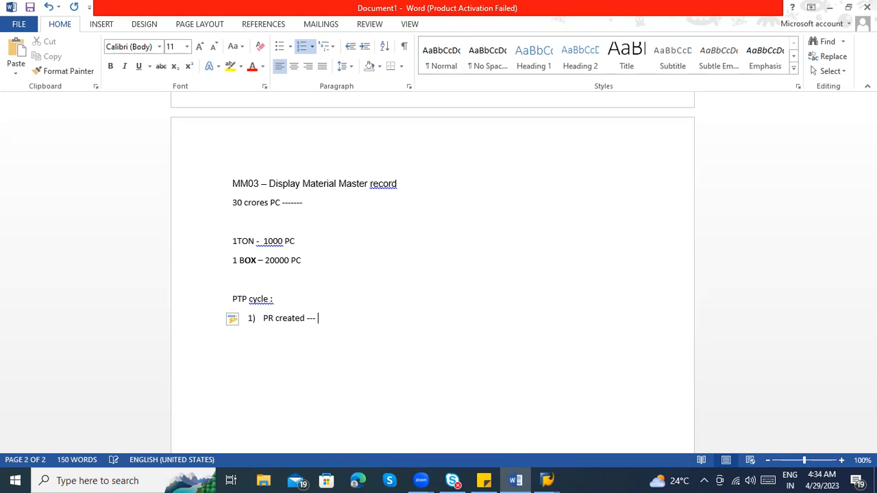
text(Requiremetn)
key(BackSpace)
text(nt)
click(319, 316)
text(Identif)
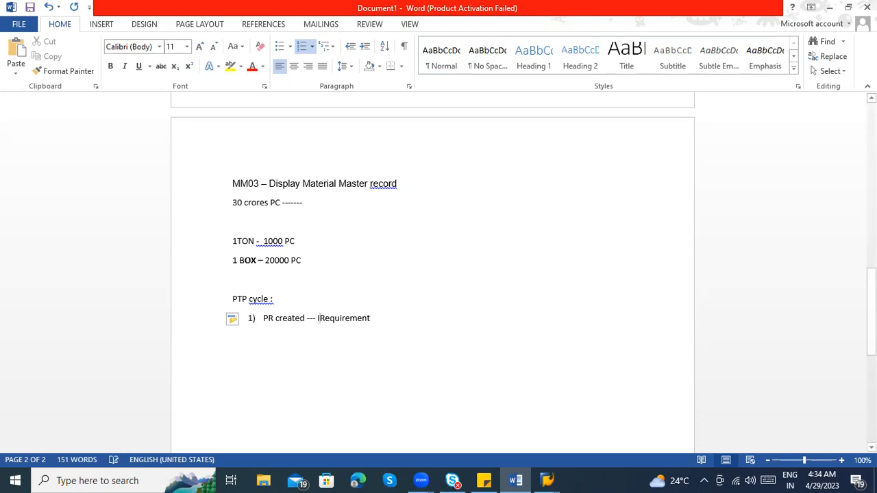
text(ication of)
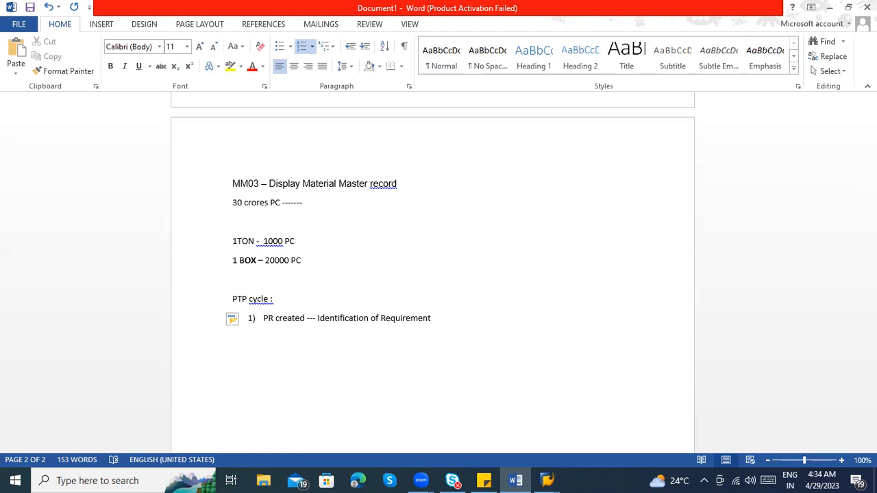
Append "– Material, Qty , Delivery date , Plant ------" to the end of the first PTP cycle item
click(471, 323)
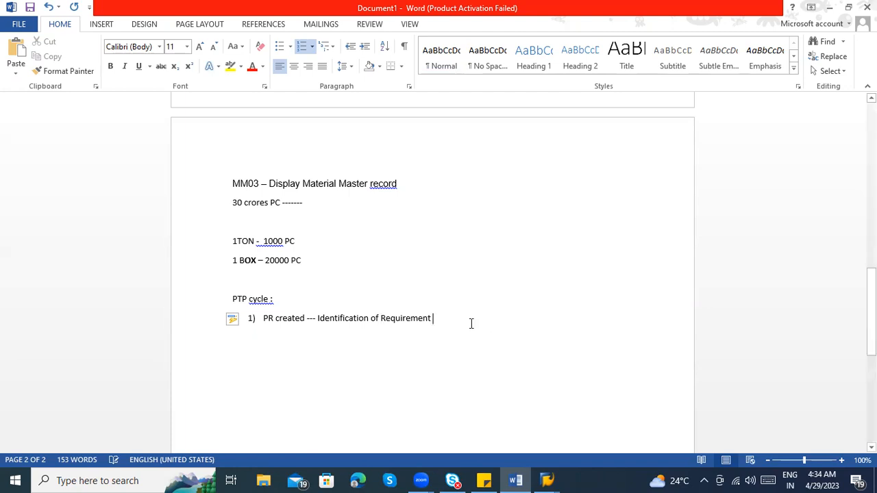
text(- )
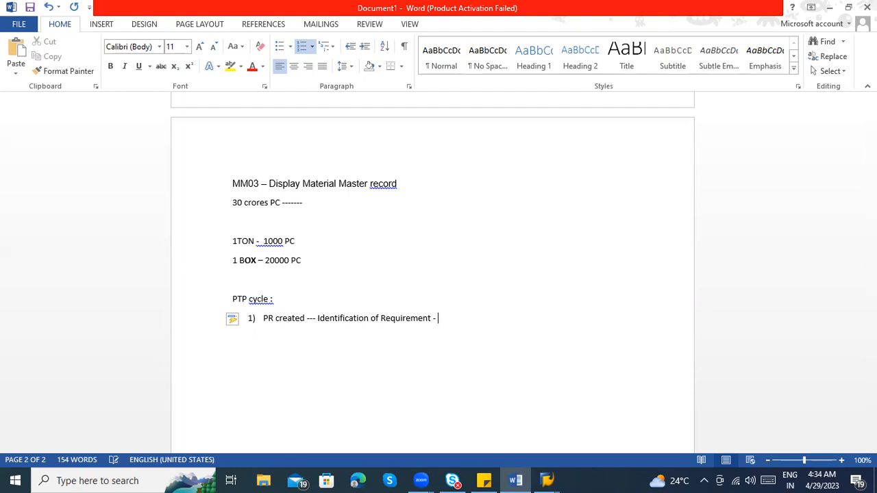
text(Matwri)
key(BackSpace)
key(BackSpace)
key(BackSpace)
text(erial, Qty , Delivery date , Plant ------)
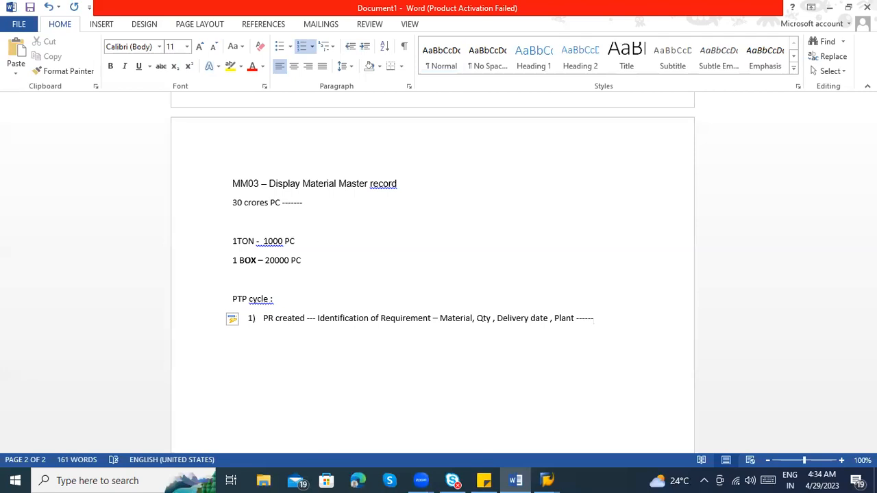
Add the second numbered item "Identify Source of supply --------------" and accept the proofing correction that makes the heading "PTP cycle:"
key(Return)
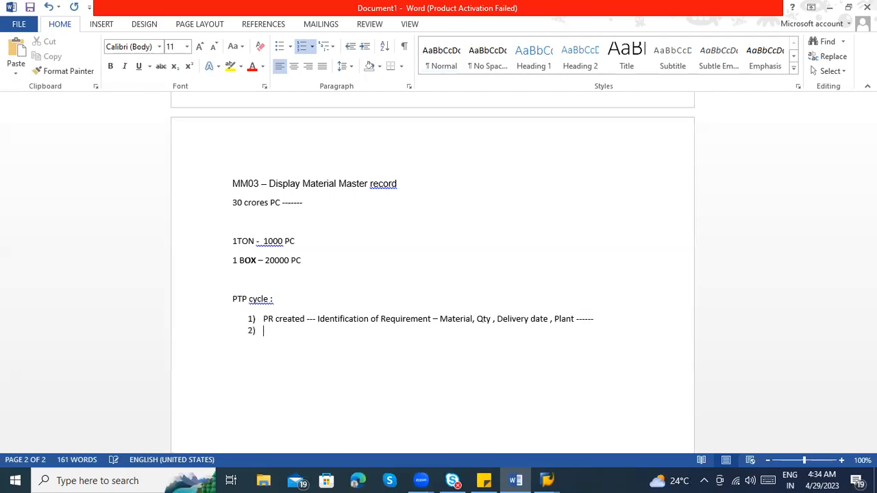
text(Identify)
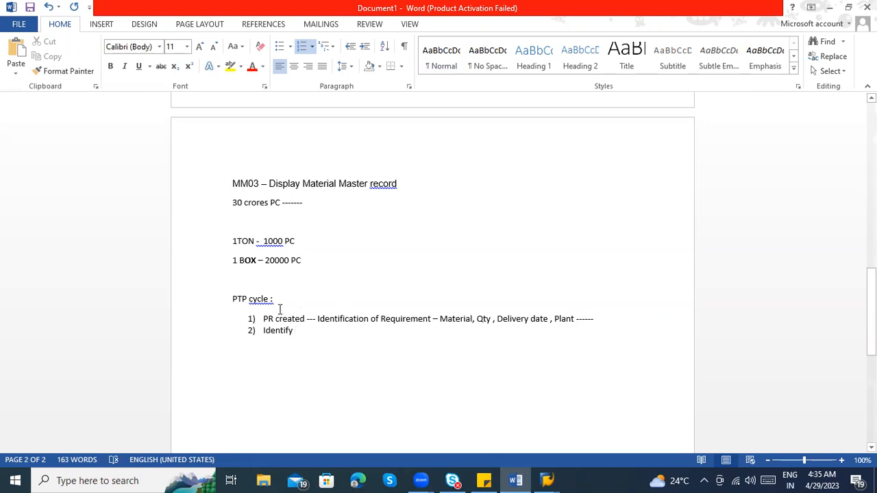
right_click(262, 302)
click(287, 313)
click(298, 332)
text(Sourc)
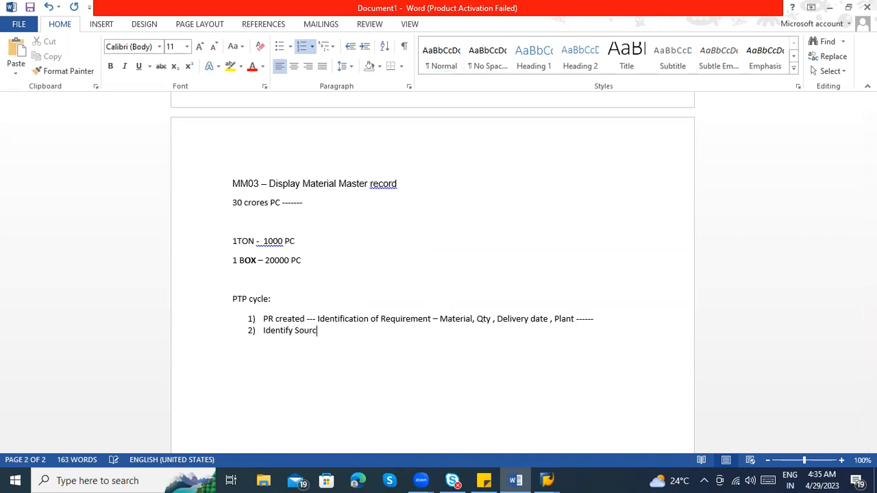
text(e of supply --------------)
Colour the words "Identification of Requirement" red in item 1, and highlight the details from "Material" to "Plant" for review
drag(318, 320, 432, 320)
click(252, 67)
click(447, 320)
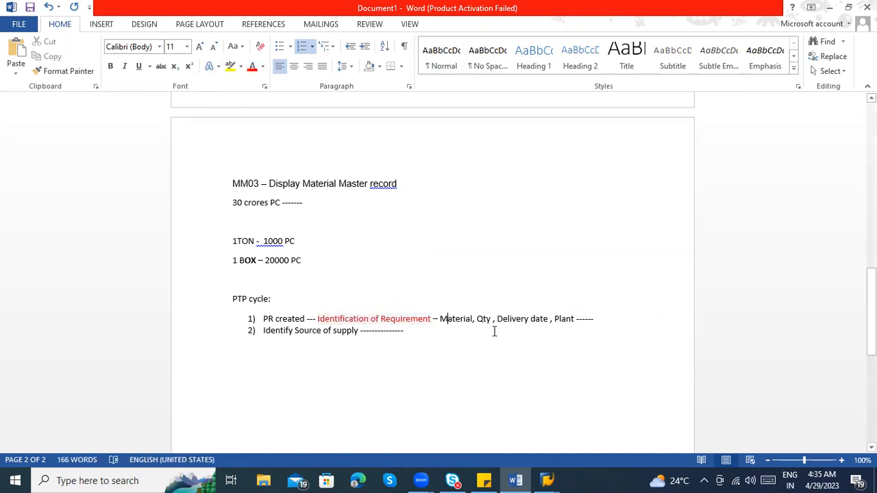
click(516, 320)
drag(595, 320, 443, 318)
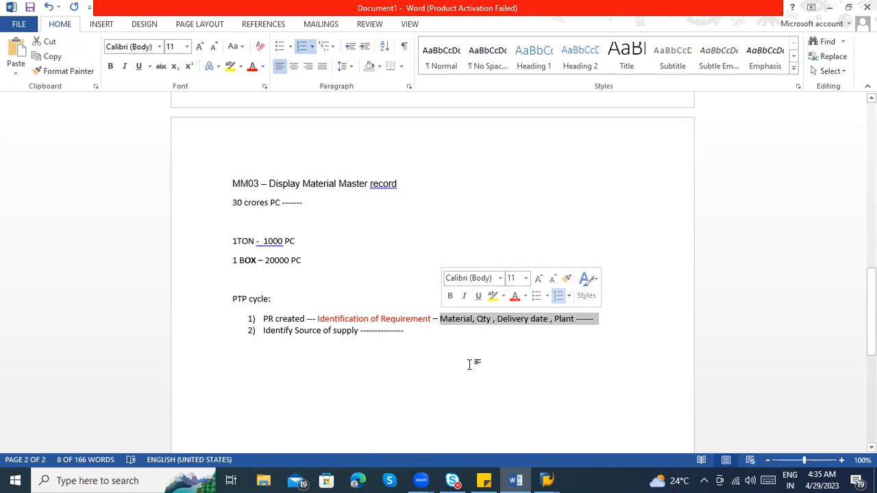
Append "Who will be supplier" to the end of the "Identify Source of supply" item
click(415, 342)
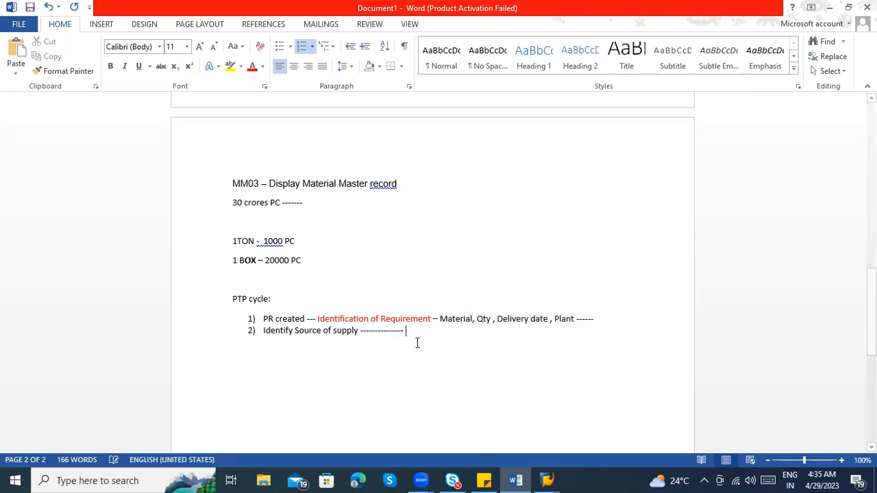
text(Who wo;;)
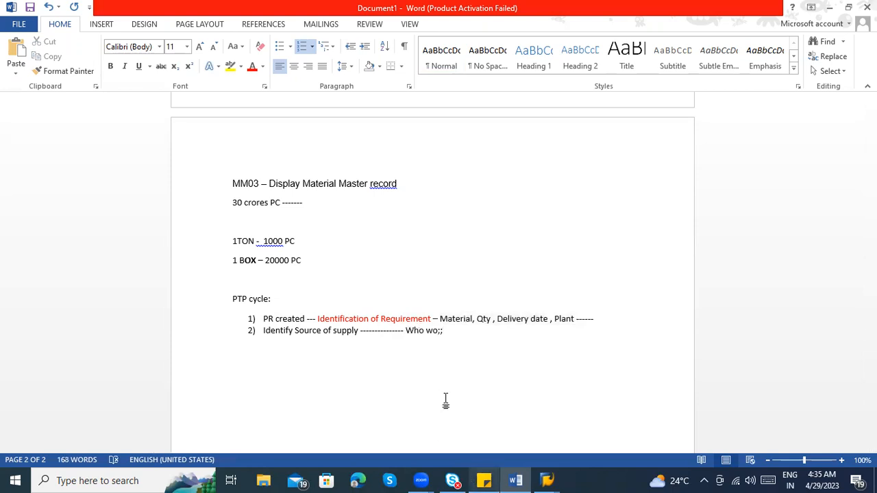
key(BackSpace)
key(BackSpace)
key(BackSpace)
key(BackSpace)
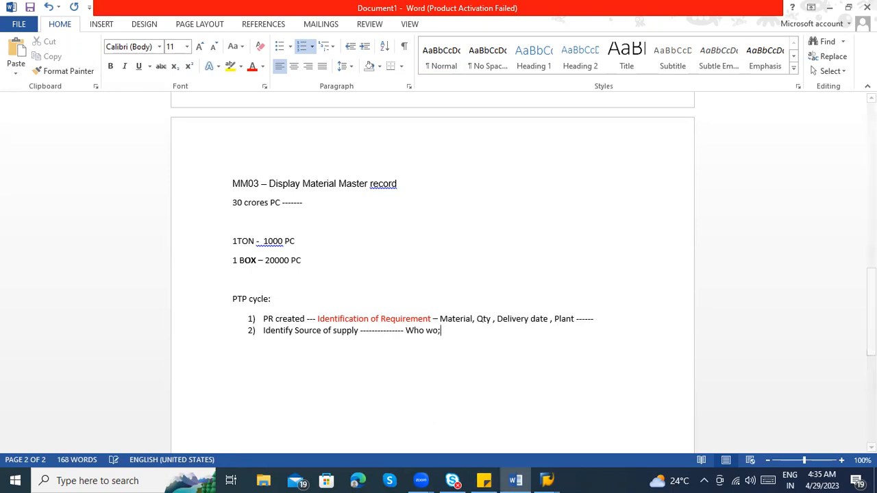
text(will be )
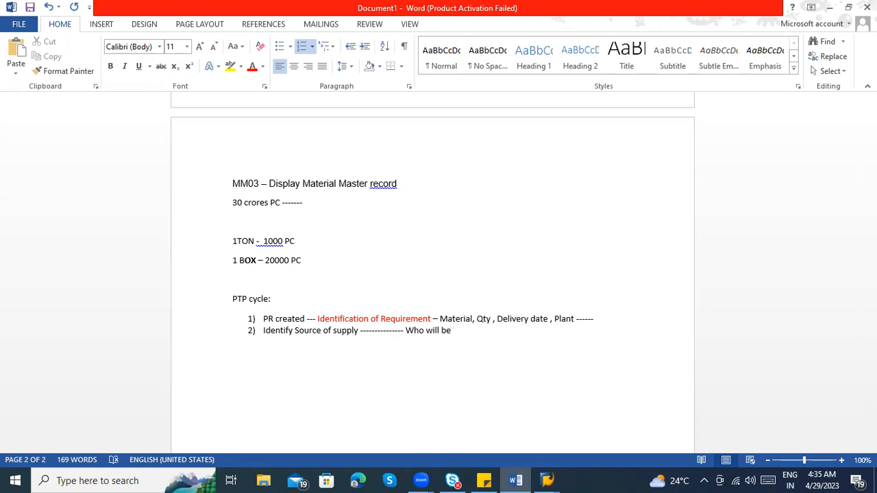
text(supplier )
text(--)
key(BackSpace)
key(BackSpace)
Start an arrow-bulleted sublist under item 2 with the entry "RFQ – Request for quotation"
key(Return)
key(BackSpace)
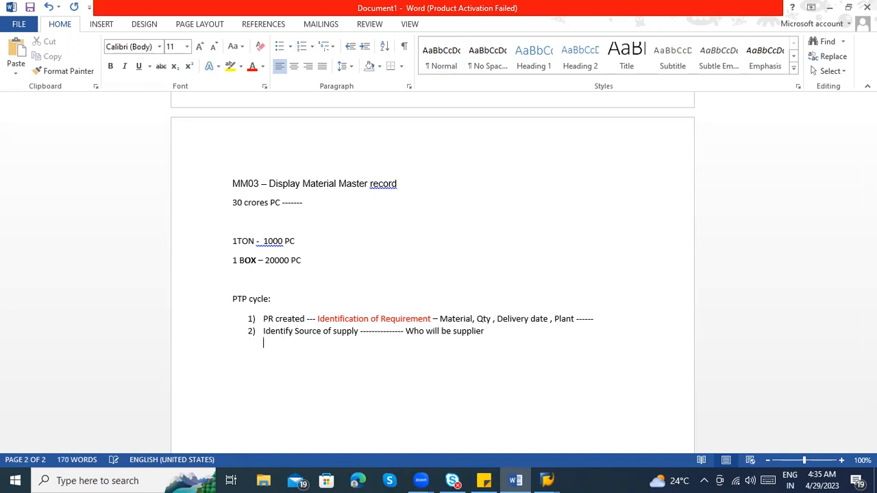
text(> )
text(RFC)
text( - Request for )
text(quotation)
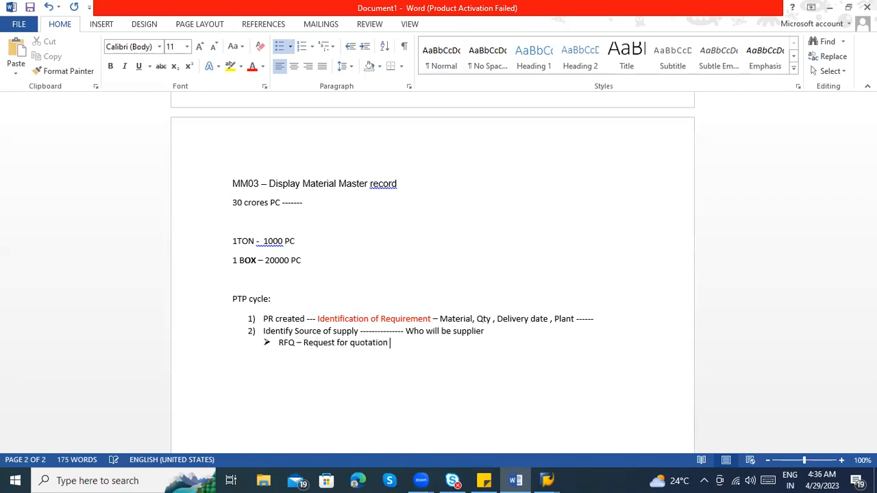
Add the arrow bullet "Price quotation received from vendor" below the RFQ entry
key(Return)
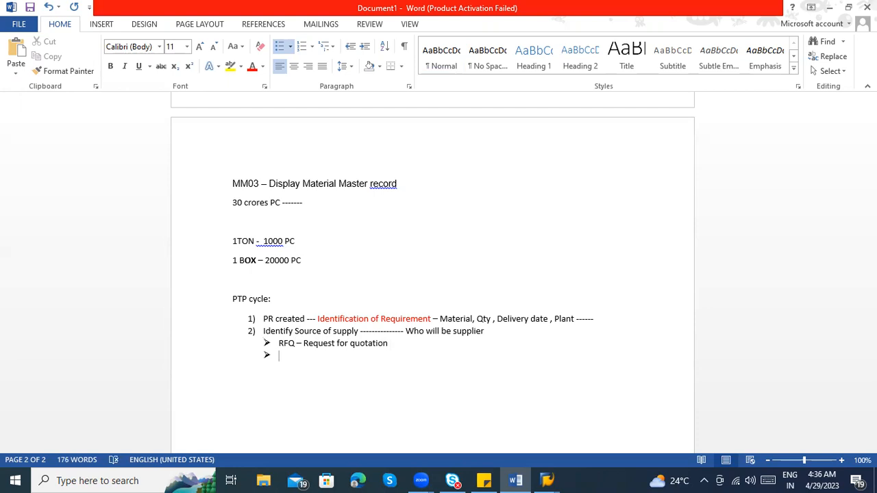
text(M)
key(BackSpace)
text(W)
key(BackSpace)
text(Price quotation received from vendor)
Add the arrow bullet "Comparing all the vendors price quotations" to the sublist under item 2
key(Return)
text(Comparing )
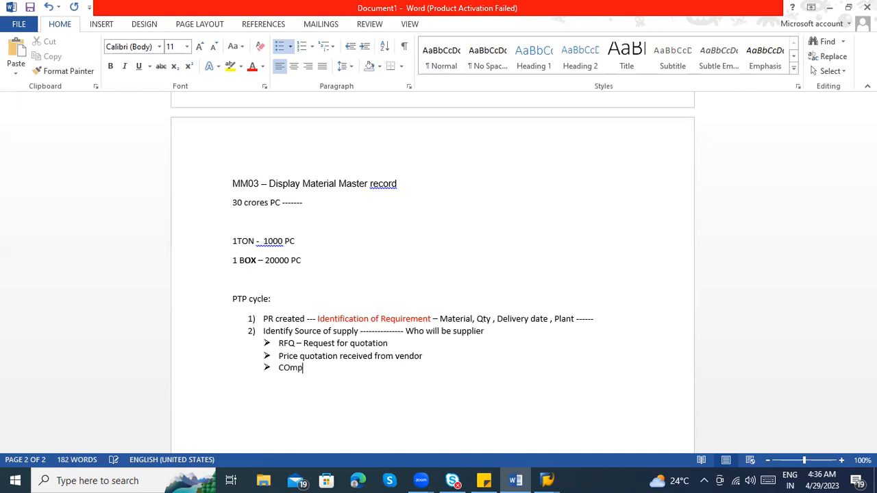
text(all the vendor)
key(BackSpace)
key(BackSpace)
key(BackSpace)
key(BackSpace)
text(r)
key(BackSpace)
text(ndors)
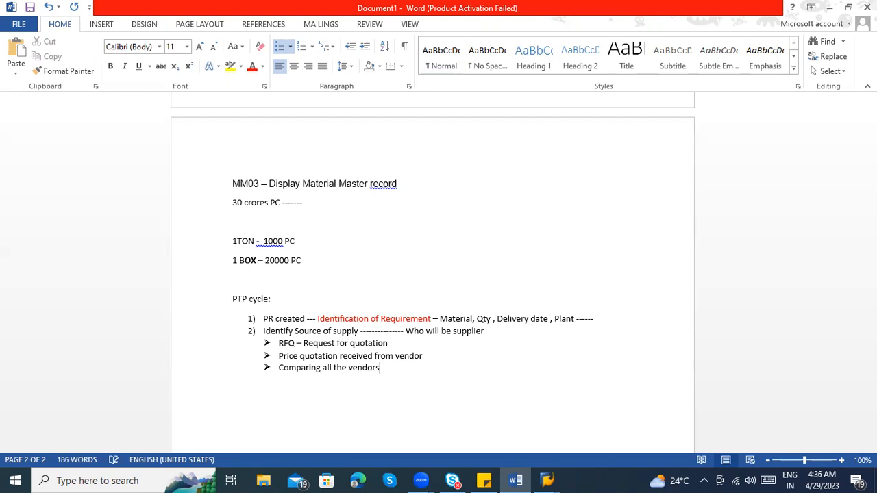
text( price quotatiosn)
key(BackSpace)
key(BackSpace)
key(BackSpace)
text(ns)
Add the arrow bullet "Selection of Best vendor" at the end of the sublist under item 2
key(Return)
text(Slection of)
key(BackSpace)
key(BackSpace)
key(BackSpace)
key(BackSpace)
key(BackSpace)
key(BackSpace)
key(BackSpace)
key(BackSpace)
key(BackSpace)
key(BackSpace)
key(BackSpace)
text(election of Best vendor)
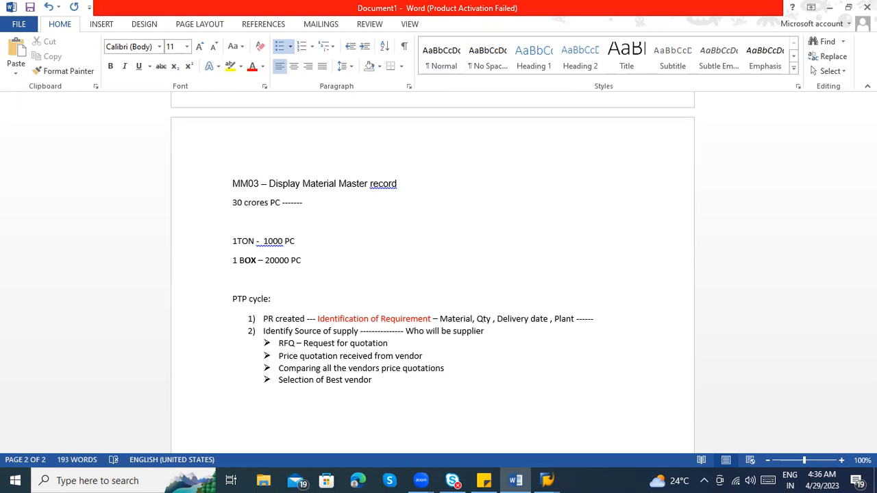
Start a plain line reading "ME41 ----" below the "Selection of Best vendor" bullet, outside the bulleted sublist
scroll(322, 274, down, 2)
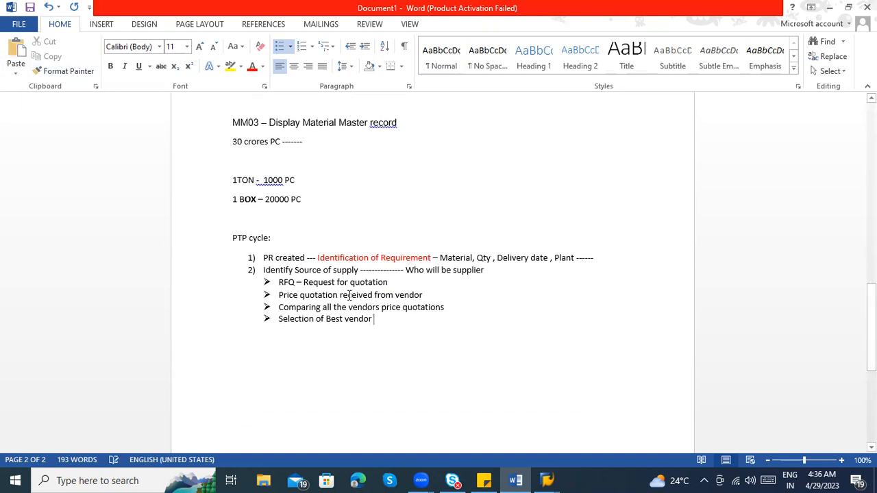
click(397, 282)
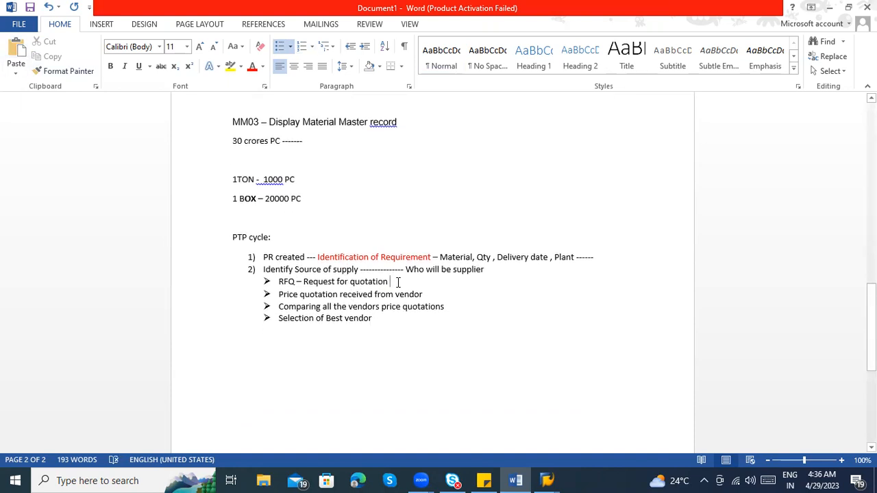
scroll(387, 323, down, 2)
click(384, 266)
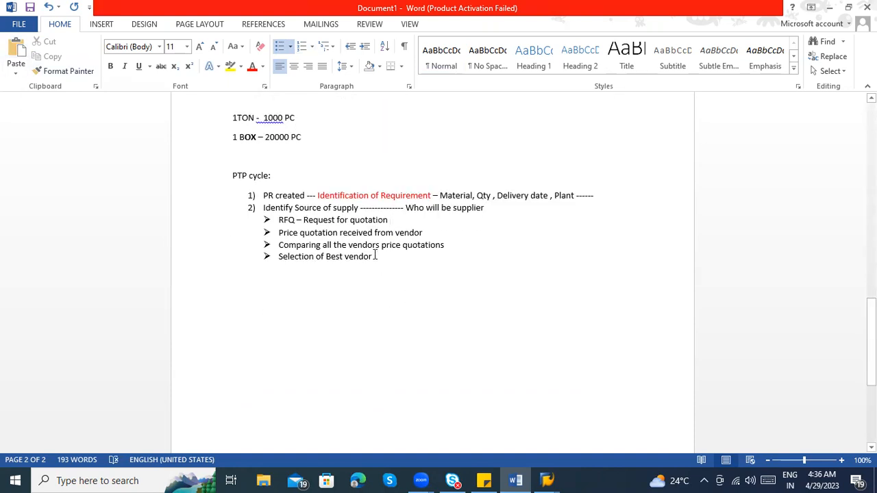
key(Return)
key(Return)
key(Return)
text(ME41 --)
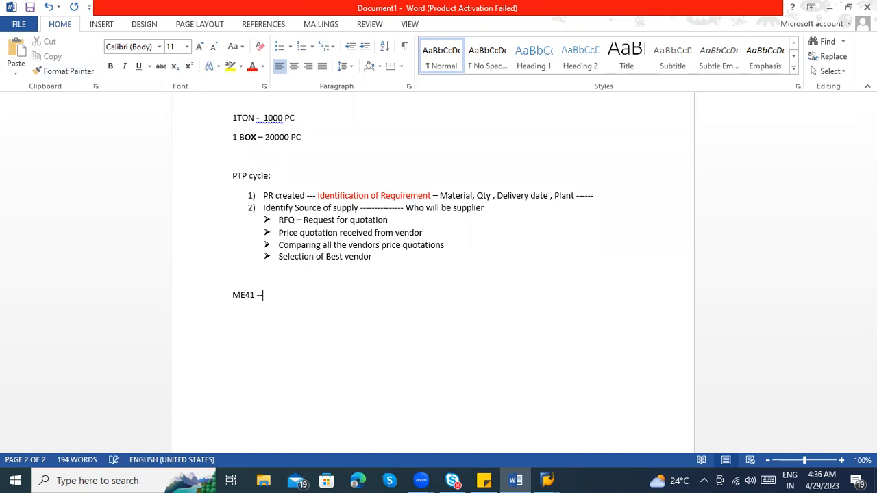
text(-- Create)
Complete the ME41 line with the description "Maintain RFQ"
key(BackSpace)
key(BackSpace)
key(BackSpace)
key(BackSpace)
key(BackSpace)
key(BackSpace)
text(Maintain RFQ)
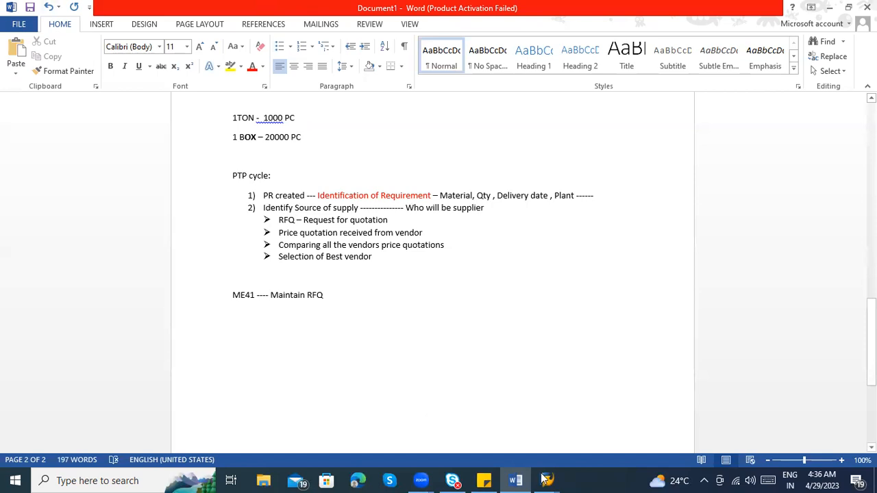
Switch to SAP Easy Access and expand Logistics, Materials Management and Purchasing in the SAP menu tree
mouse_move(545, 479)
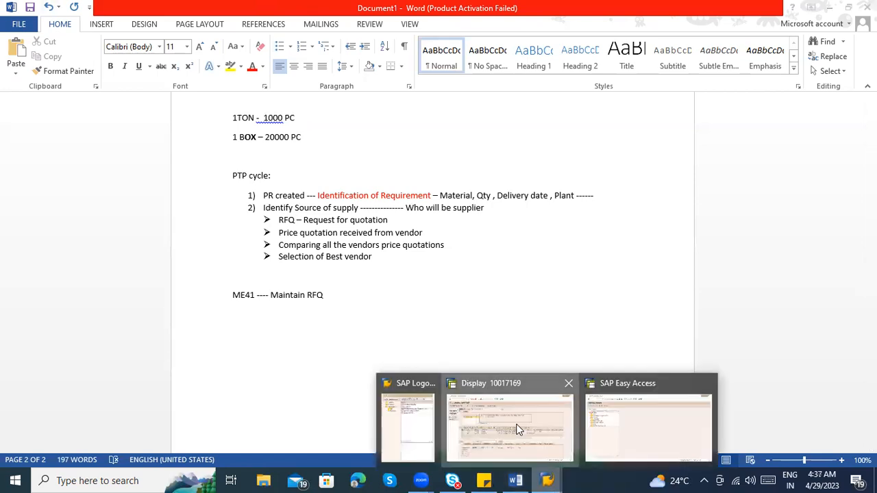
click(517, 429)
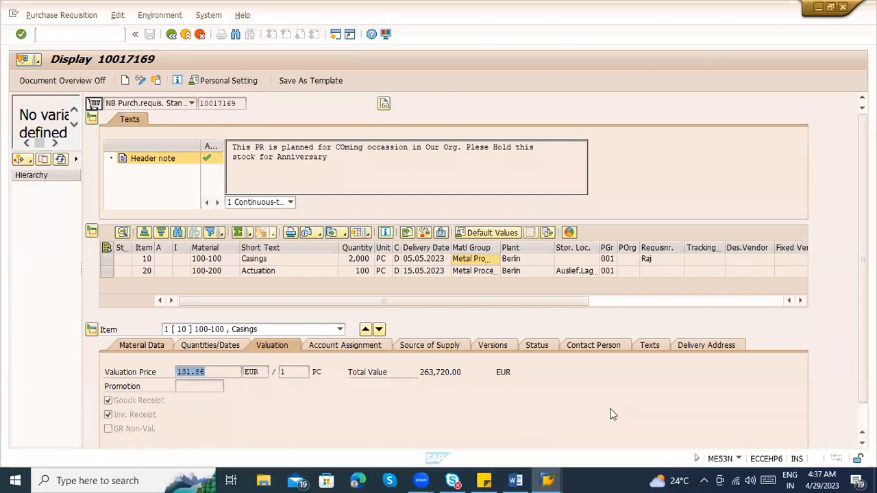
key(F3)
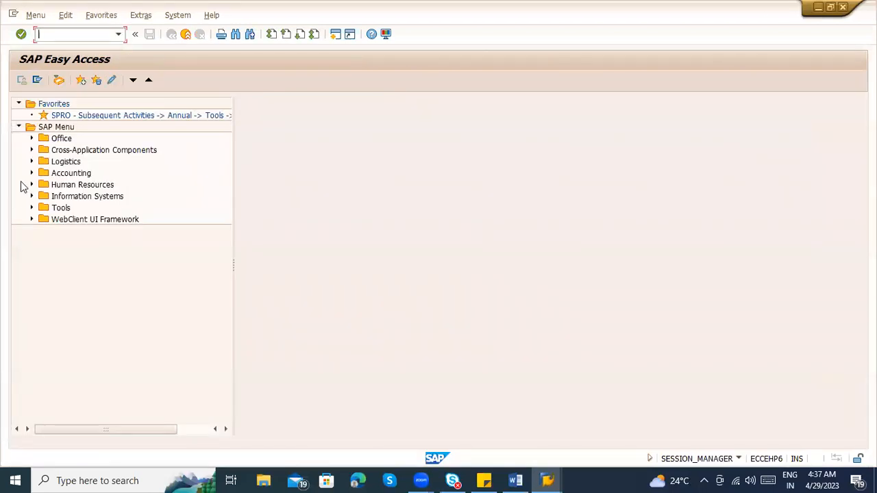
click(30, 162)
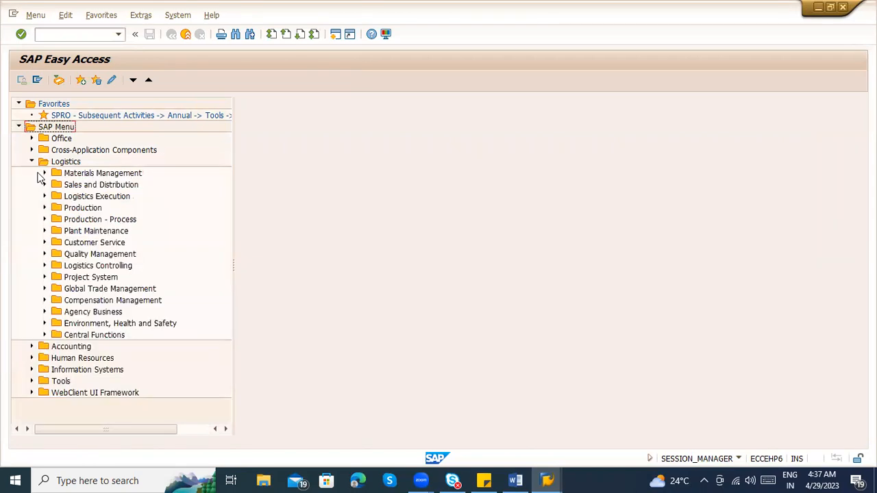
click(43, 173)
click(58, 185)
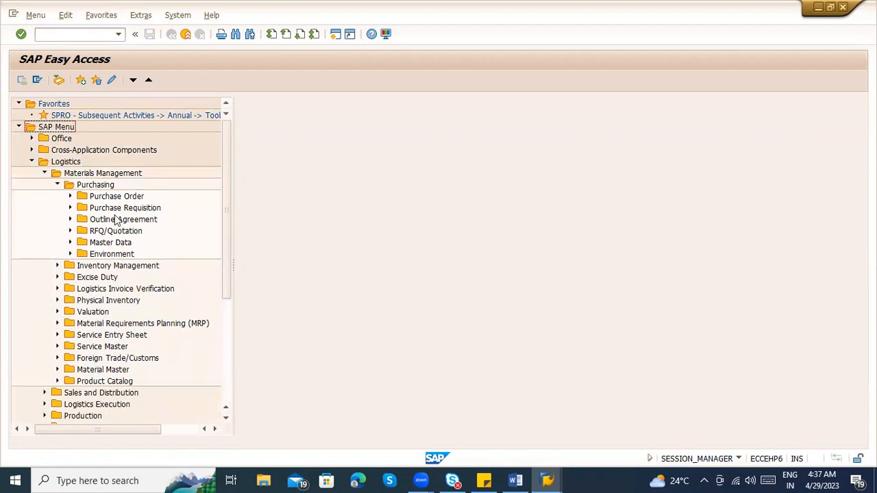
Expand RFQ/Quotation and Request for Quotation, and examine the ME41, ME42 and ME43 transaction entries
click(96, 233)
click(71, 231)
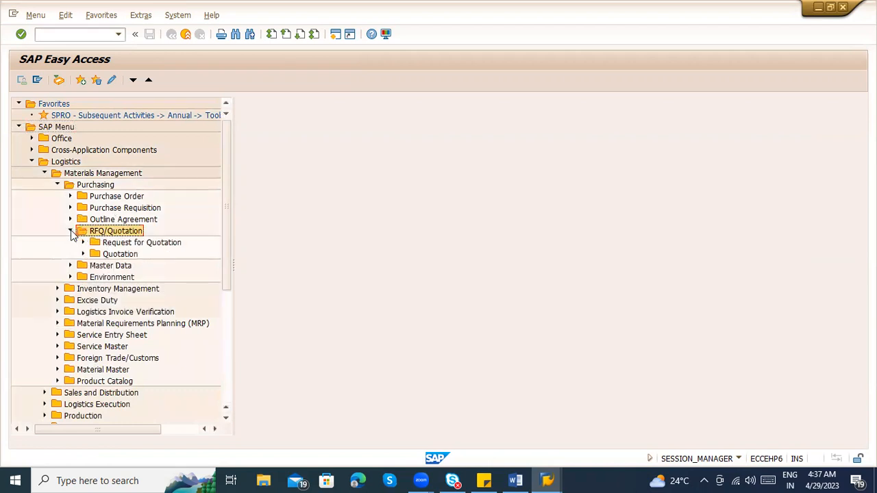
click(81, 243)
click(147, 256)
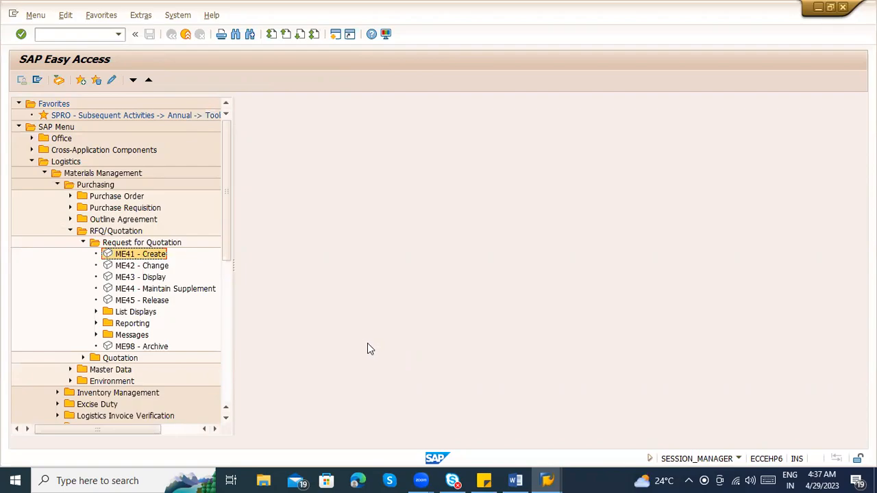
key(alt+Tab)
key(alt+Tab)
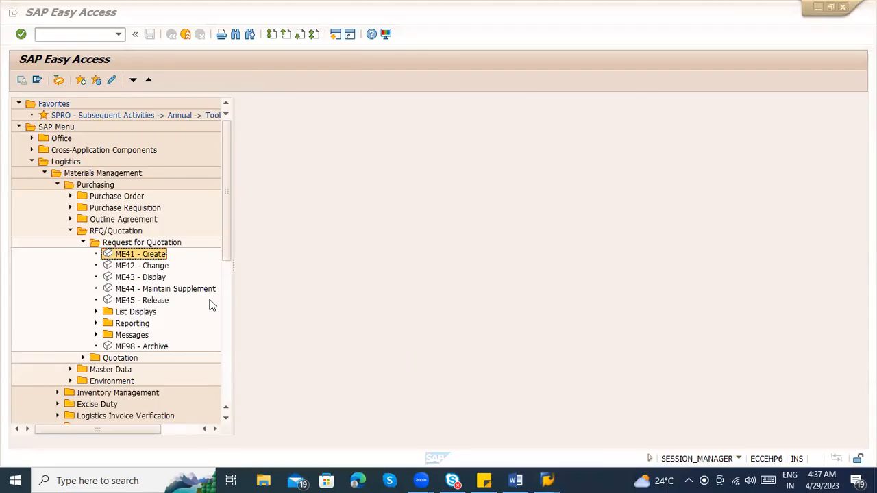
click(159, 277)
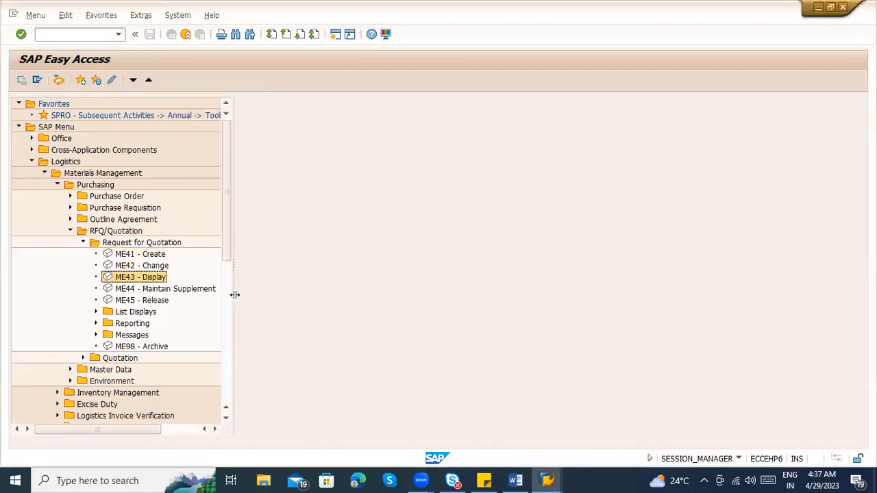
Switch back to the Word notes and add the line "ME42 – Change RFQ" below the ME41 line
key(alt+Tab)
click(244, 314)
text(ME42 )
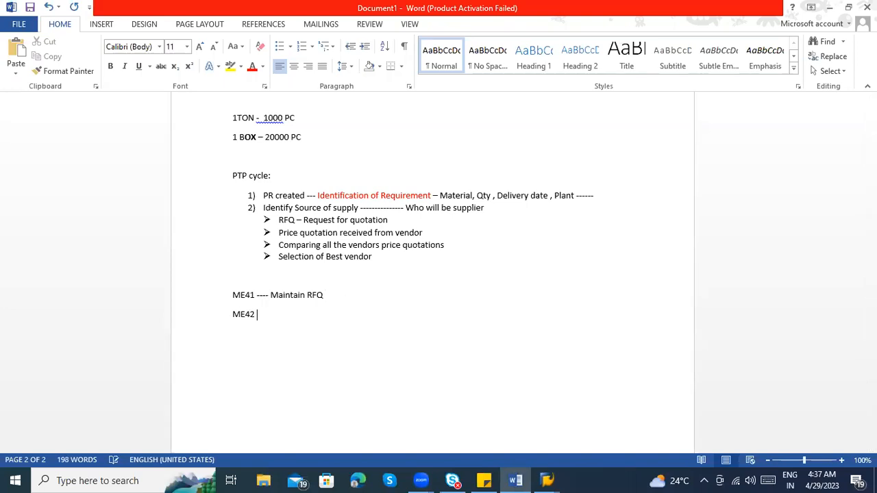
text(– Change RFQ)
Add the line "ME43 – Display" below the ME42 line
key(Return)
text(ME43)
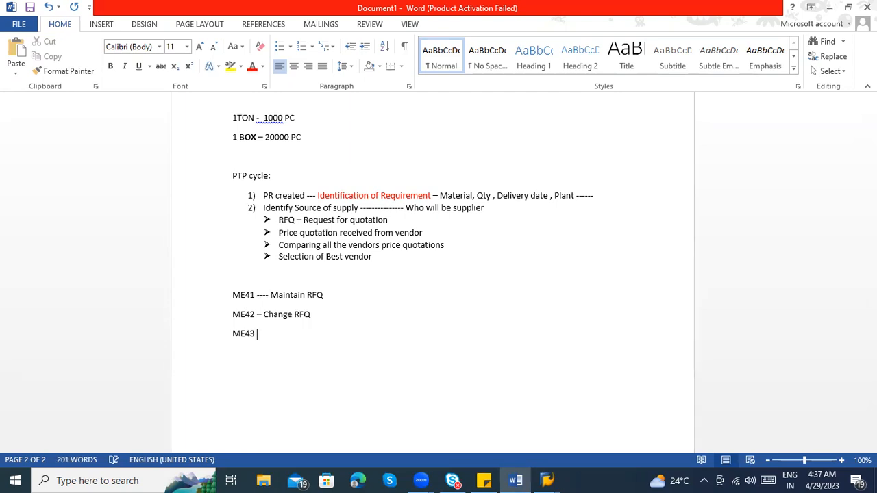
text( - Display)
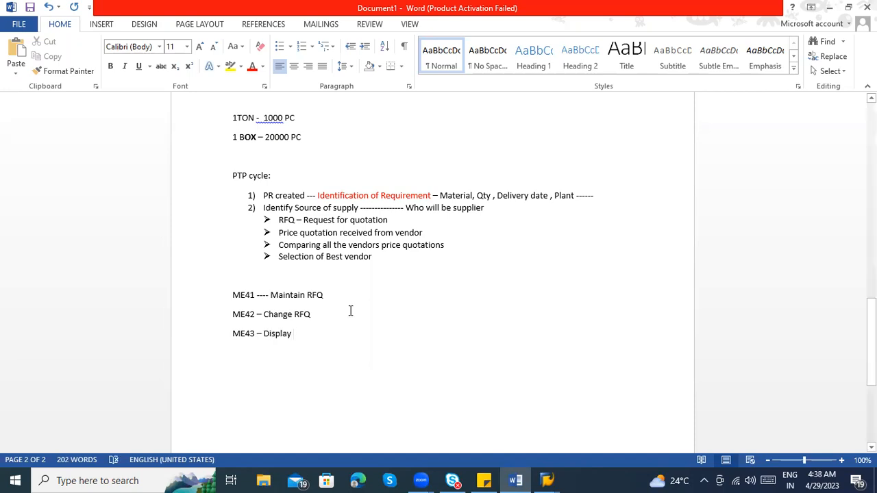
key(ctrl+s)
key(Escape)
Review the notes from the PR and material master sections through the PTP cycle to the ME41, ME42 and ME43 lines
scroll(320, 309, up, 5)
scroll(310, 228, up, 7)
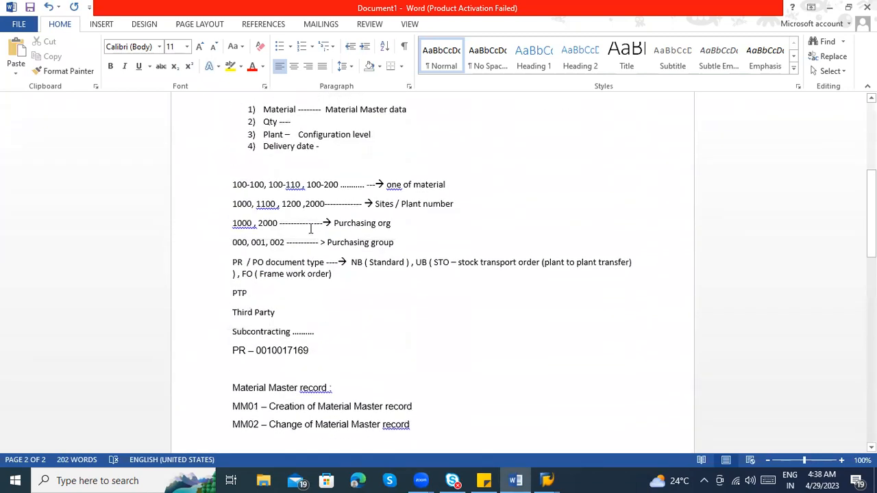
scroll(307, 274, down, 6)
scroll(309, 289, down, 5)
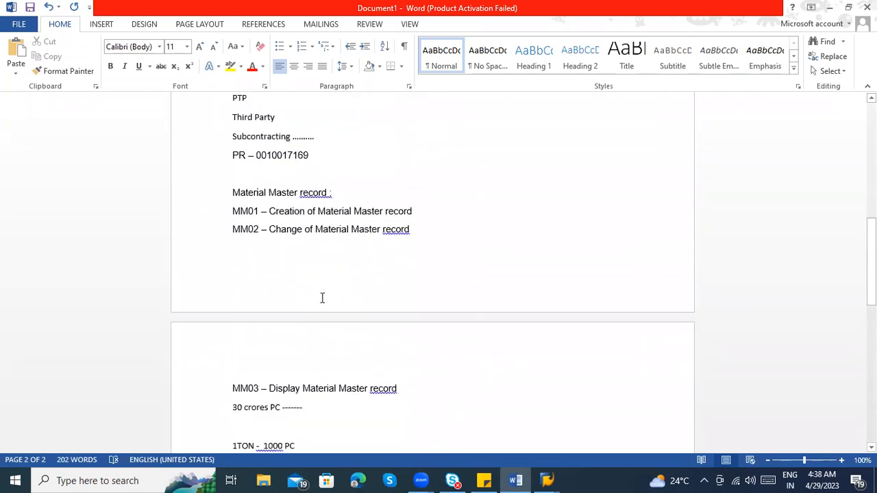
scroll(337, 239, up, 3)
scroll(334, 260, down, 6)
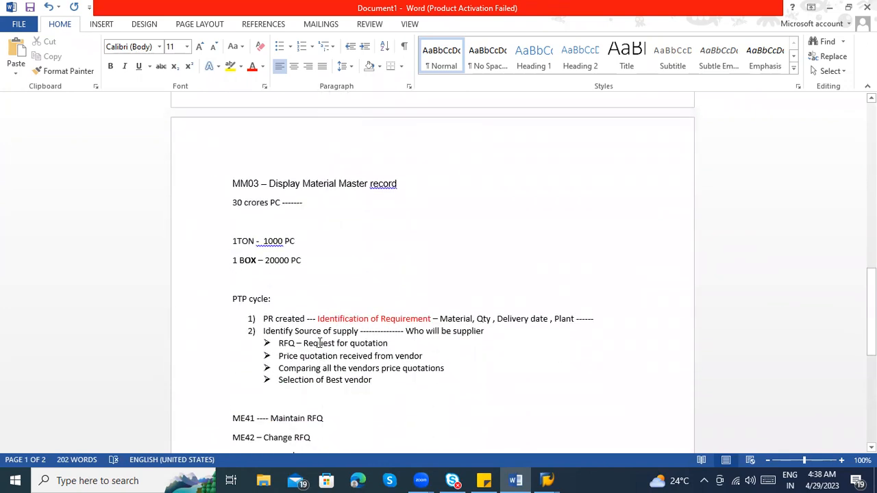
click(323, 439)
key(Return)
text(ME43 - Display)
drag(295, 402, 232, 363)
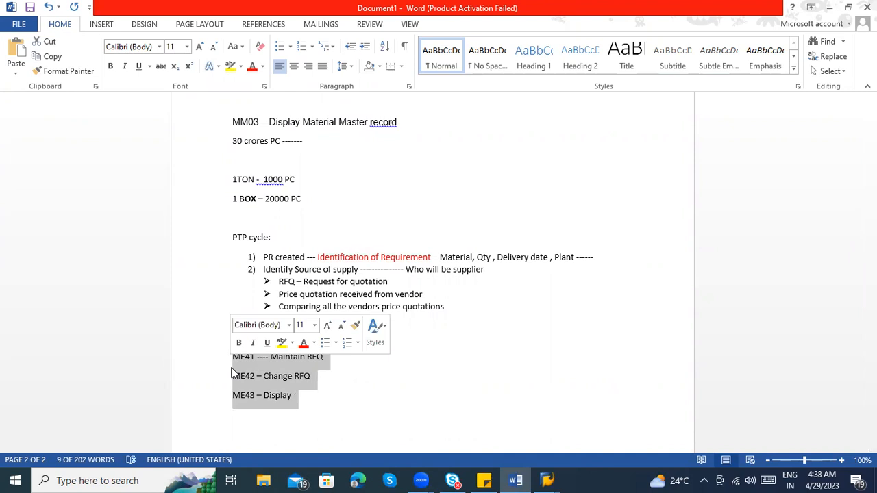
click(301, 401)
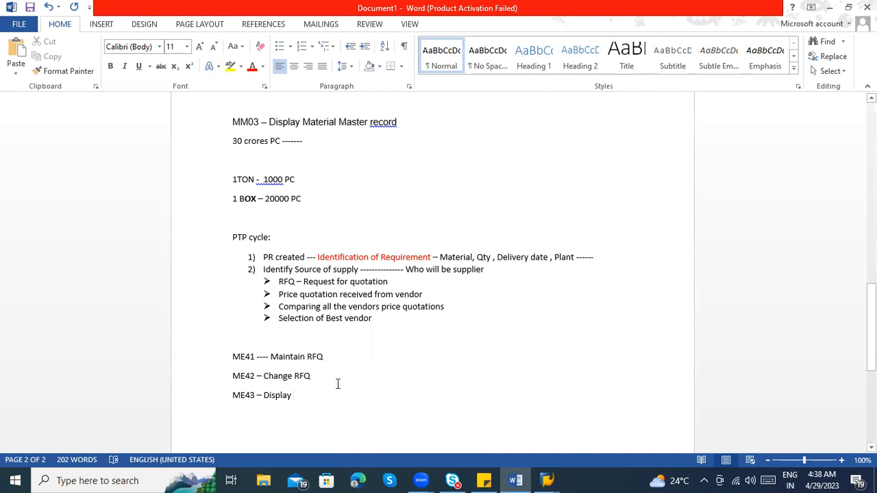
click(830, 478)
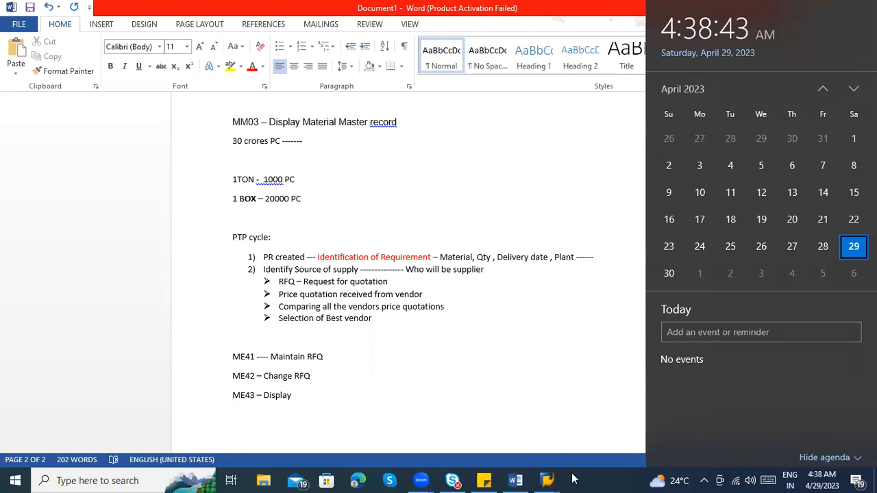
click(835, 478)
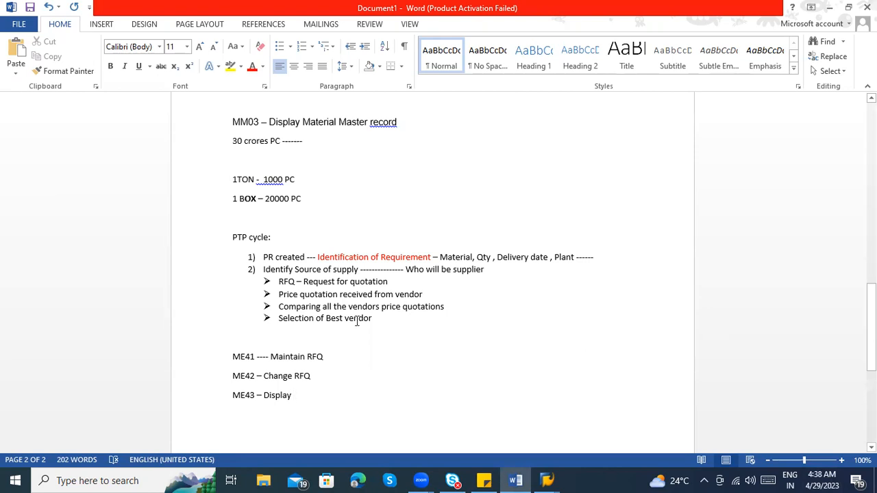
click(411, 363)
scroll(423, 345, up, 1)
scroll(425, 345, up, 1)
scroll(415, 360, down, 2)
scroll(415, 363, down, 2)
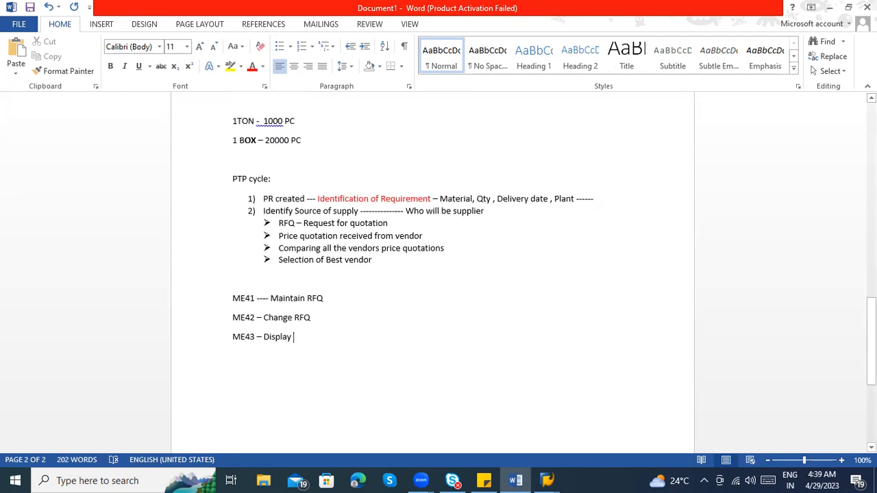
click(808, 478)
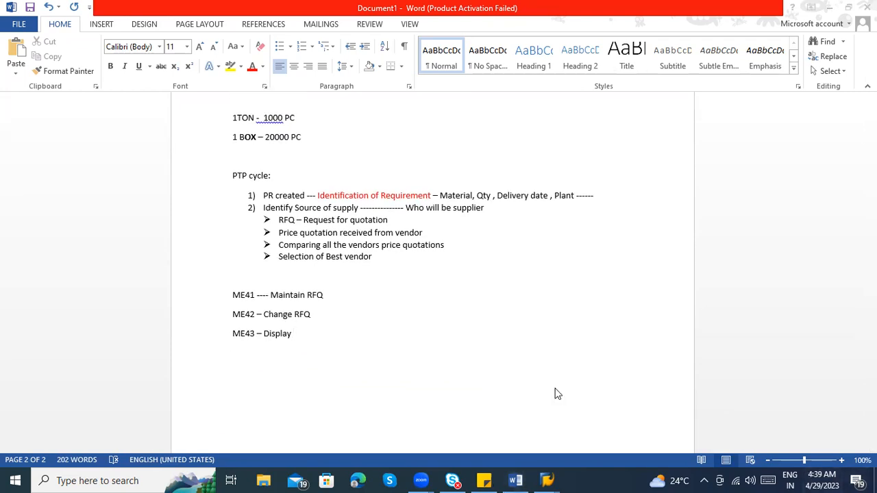
click(364, 360)
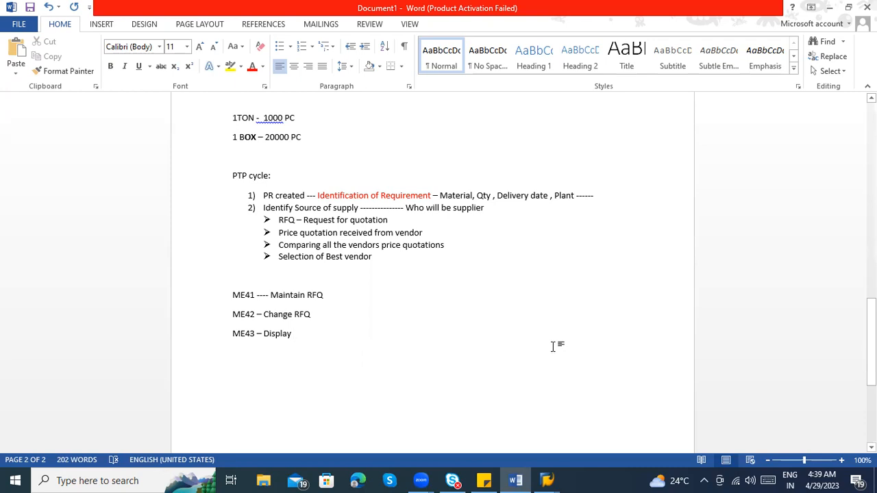
scroll(556, 312, up, 3)
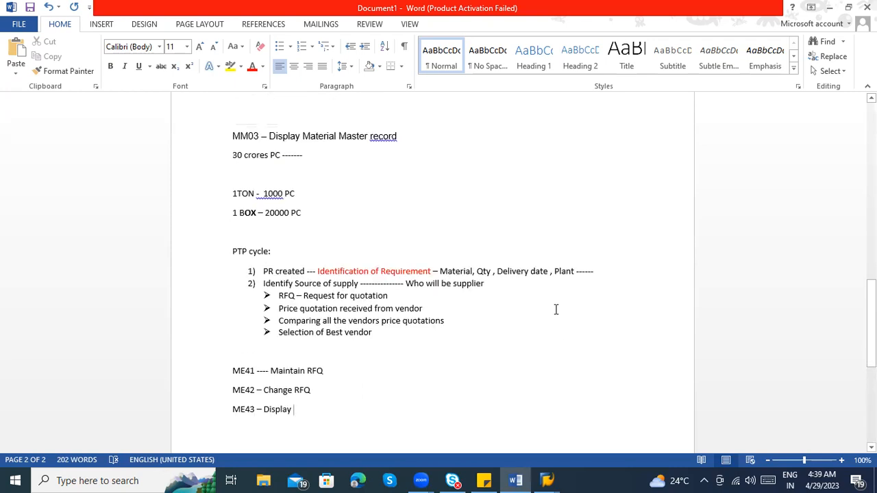
click(402, 347)
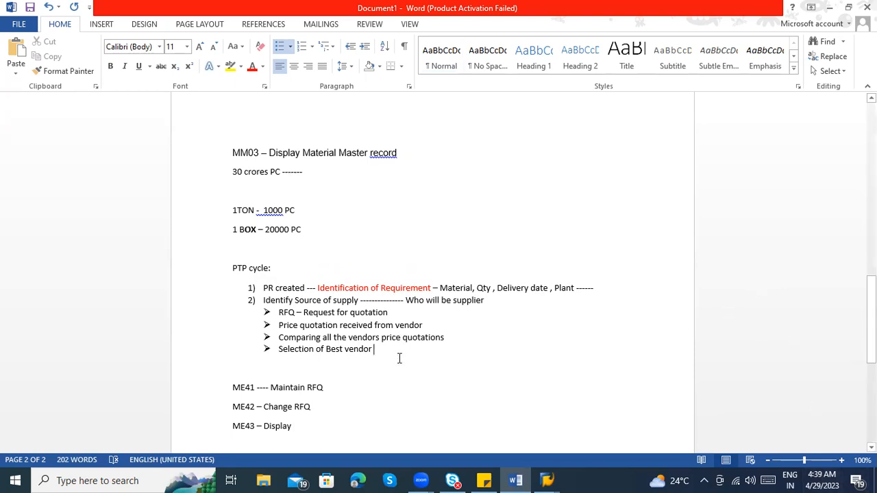
scroll(402, 366, down, 2)
scroll(406, 368, up, 15)
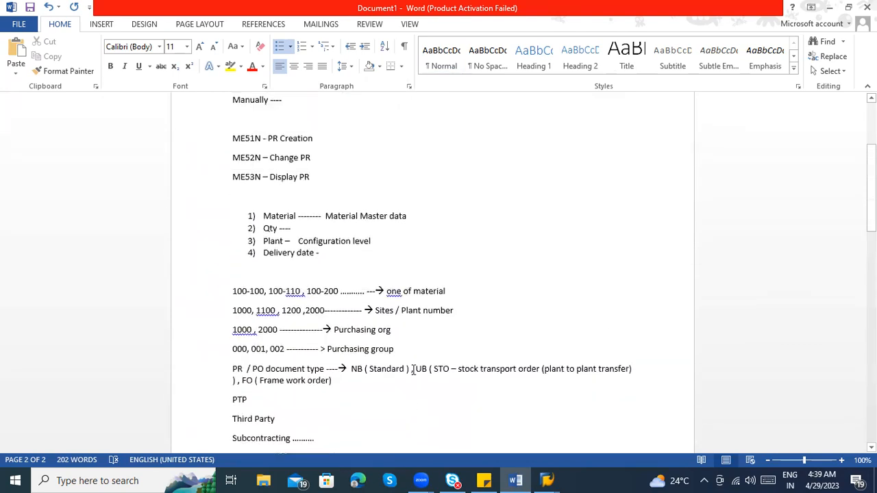
scroll(414, 371, down, 4)
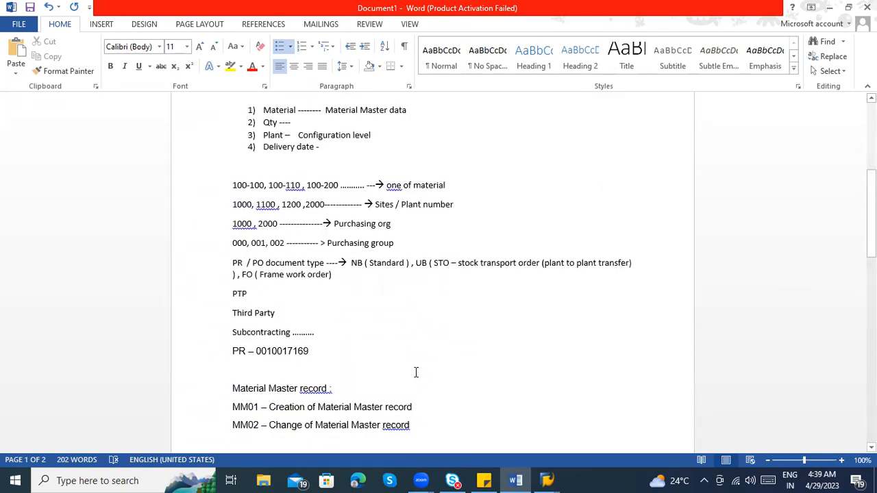
scroll(416, 372, down, 1)
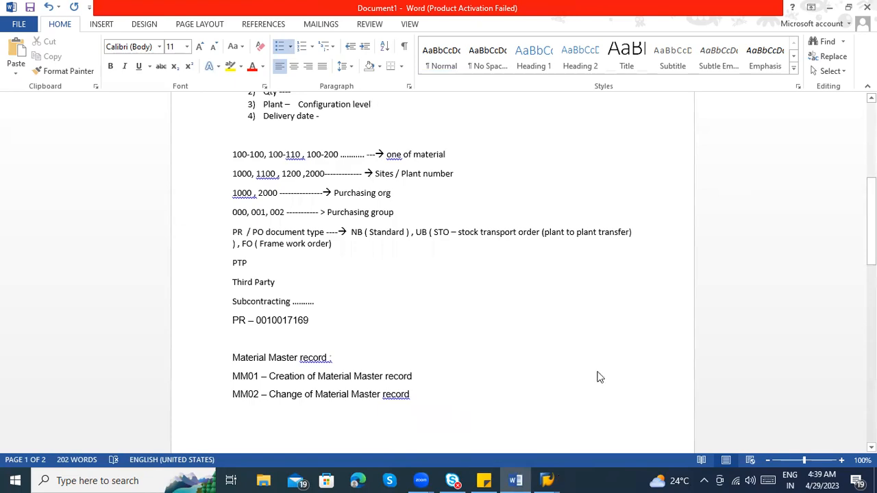
Switch to the purchase requisition displayed in SAP and open the material number search for item 20, material 100-200
click(547, 480)
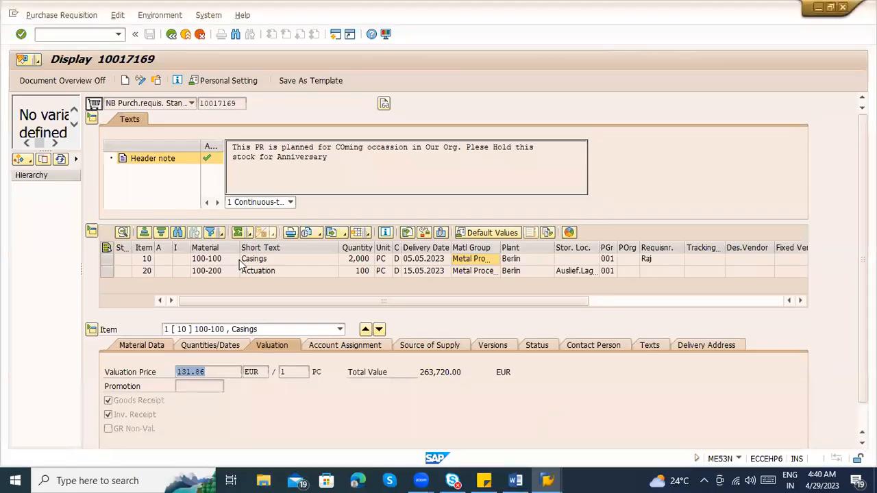
click(262, 260)
click(323, 273)
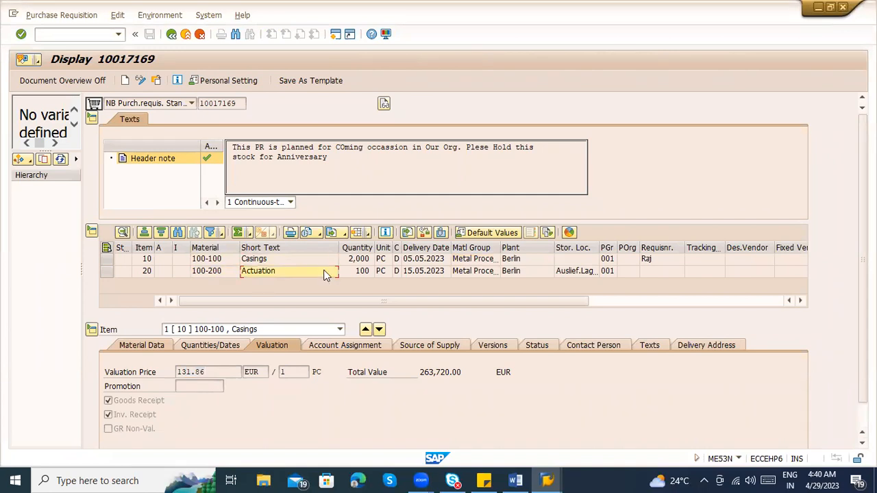
click(218, 271)
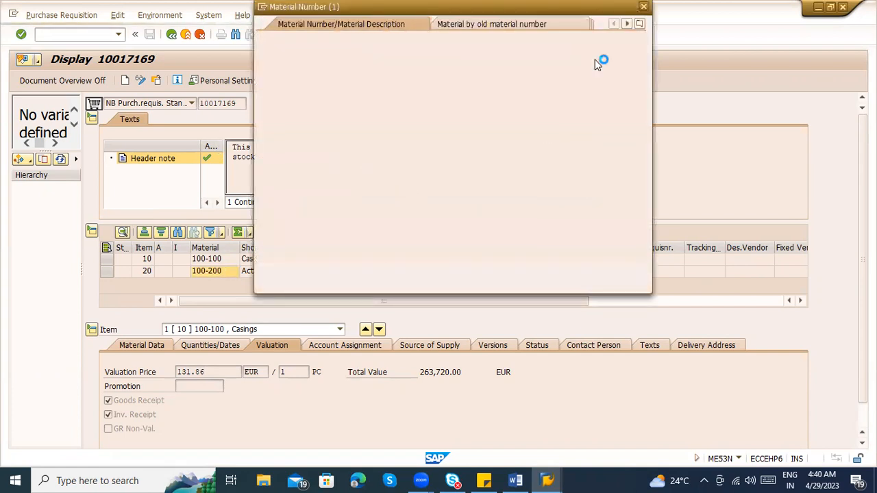
Close the Material Number dialog and end the unresponsive SAP process
click(645, 7)
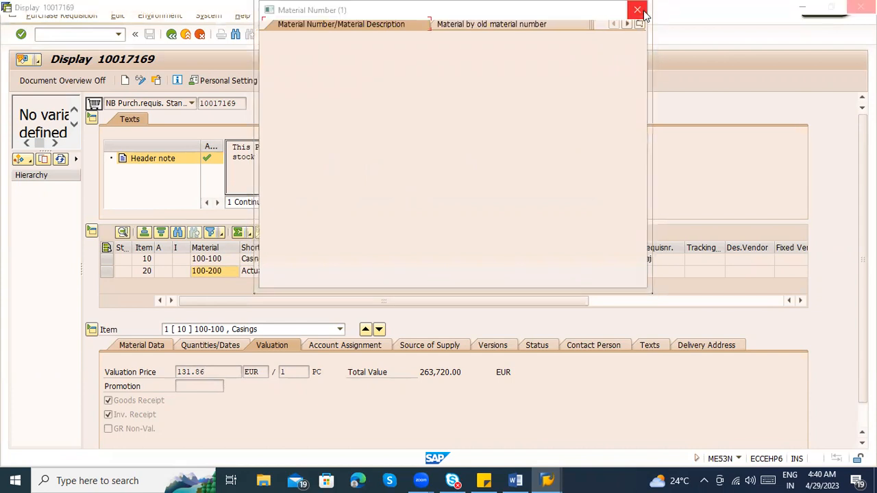
click(643, 11)
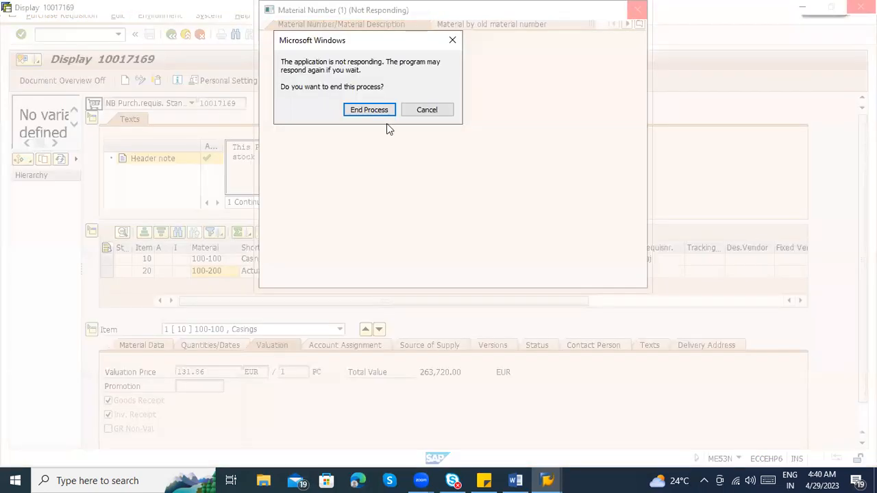
click(379, 114)
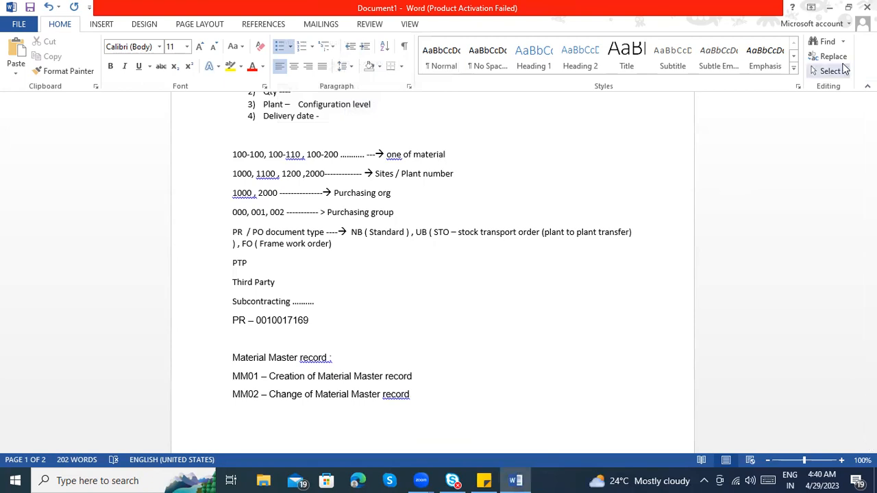